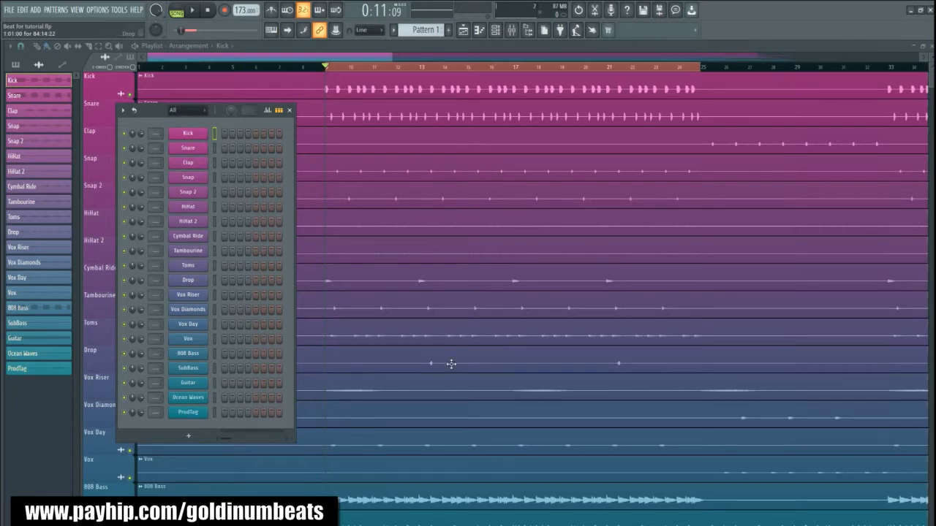
- Select all channels in the channel rack and route them to consecutive mixer tracks starting from Insert 1
left_click_drag(154, 114, 176, 115)
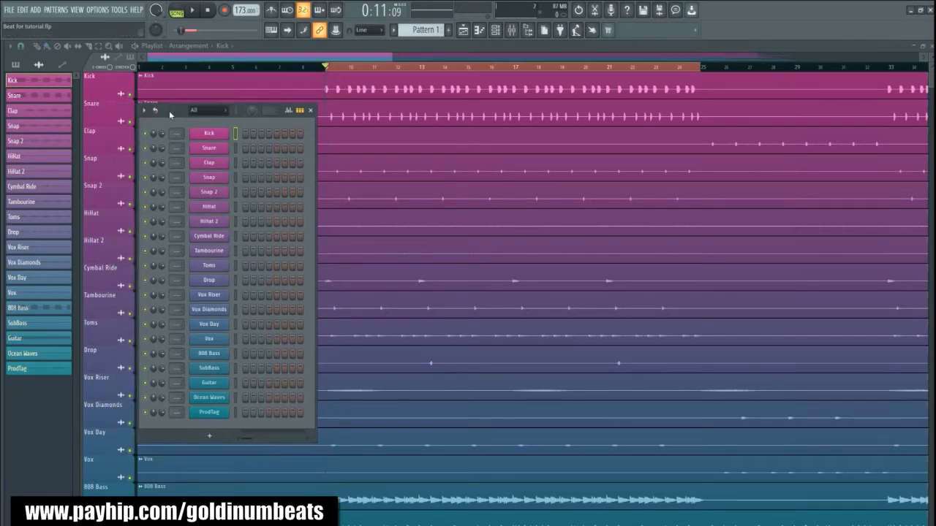
right_click(236, 135)
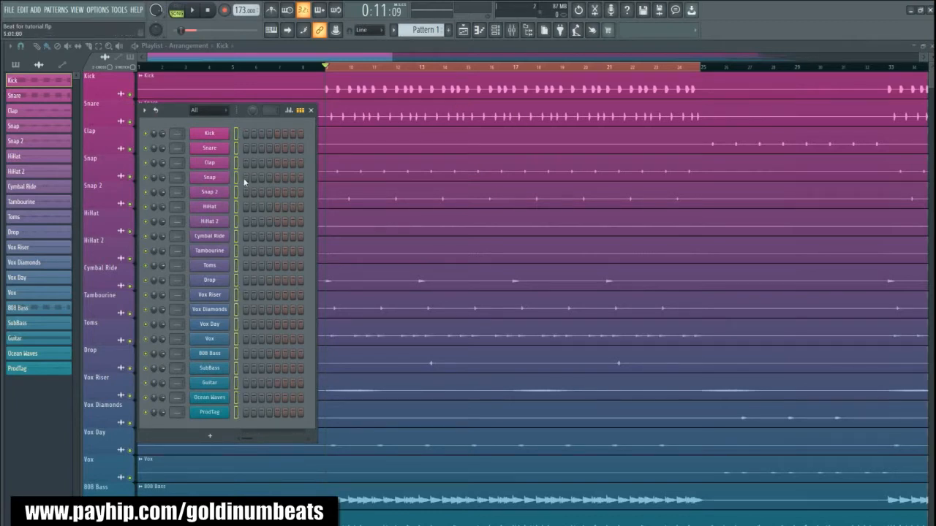
left_click(511, 30)
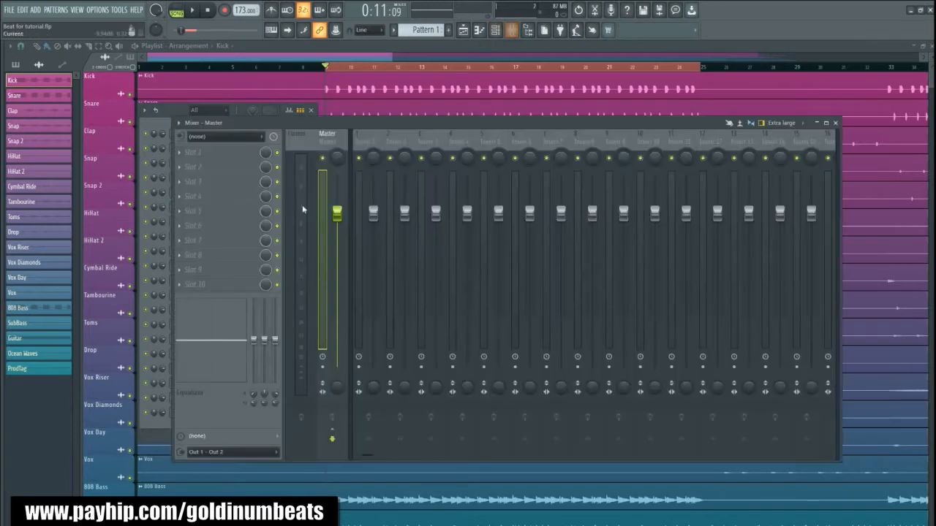
left_click_drag(237, 127, 273, 133)
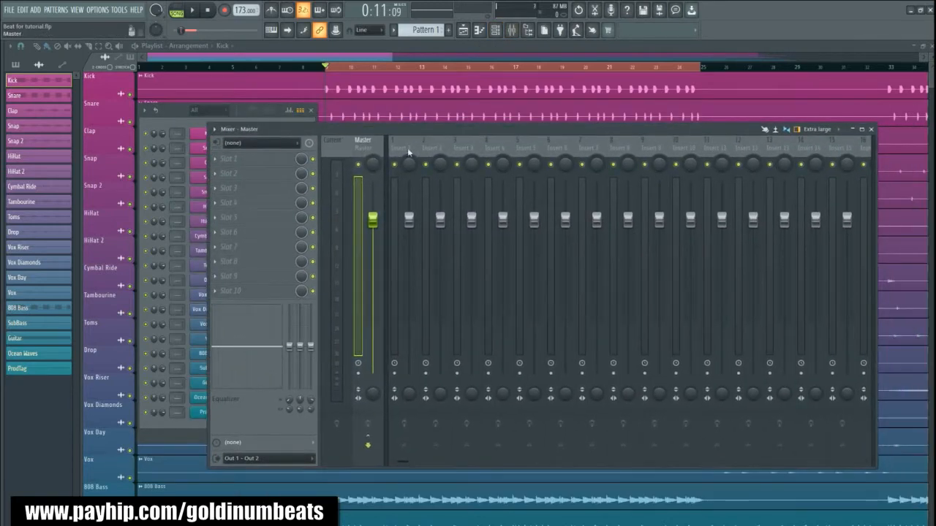
left_click(406, 150)
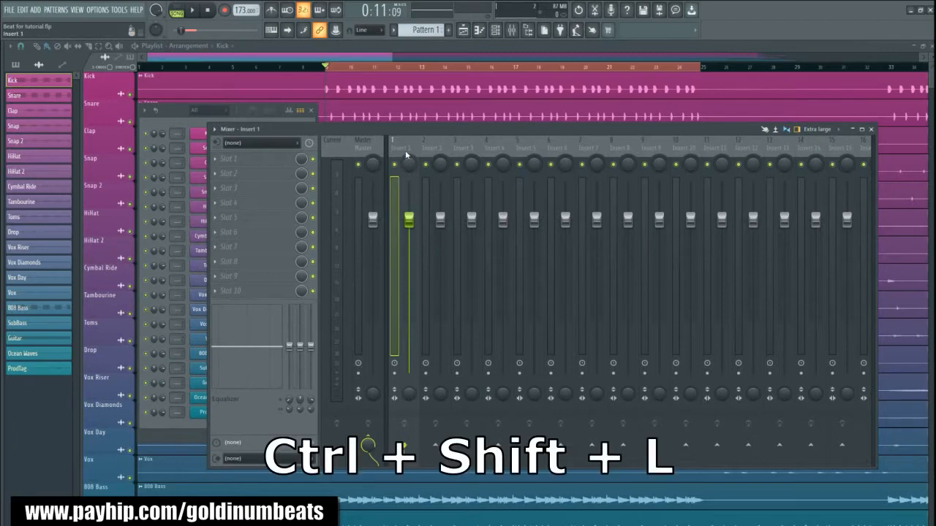
key("ctrl+shift+l")
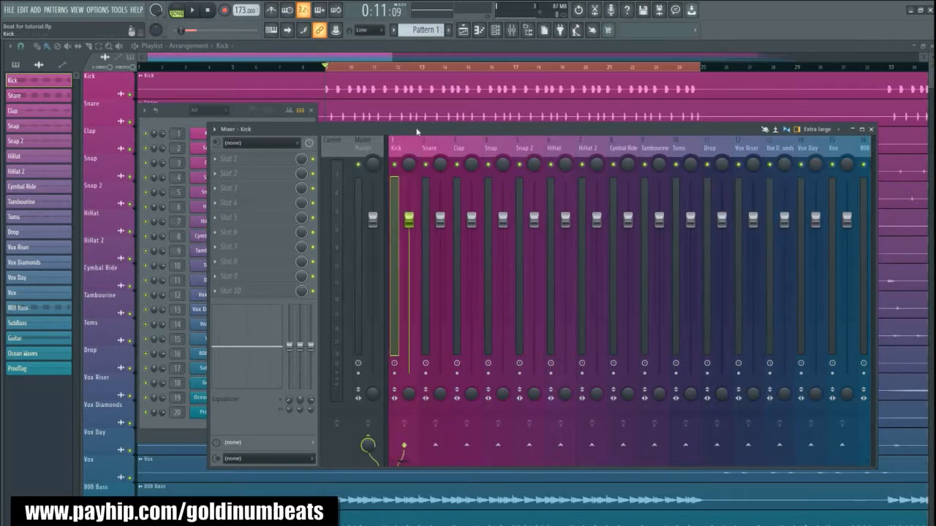
- Play the beat and examine the levels across the routed mixer tracks
left_click_drag(416, 130, 384, 123)
key("space")
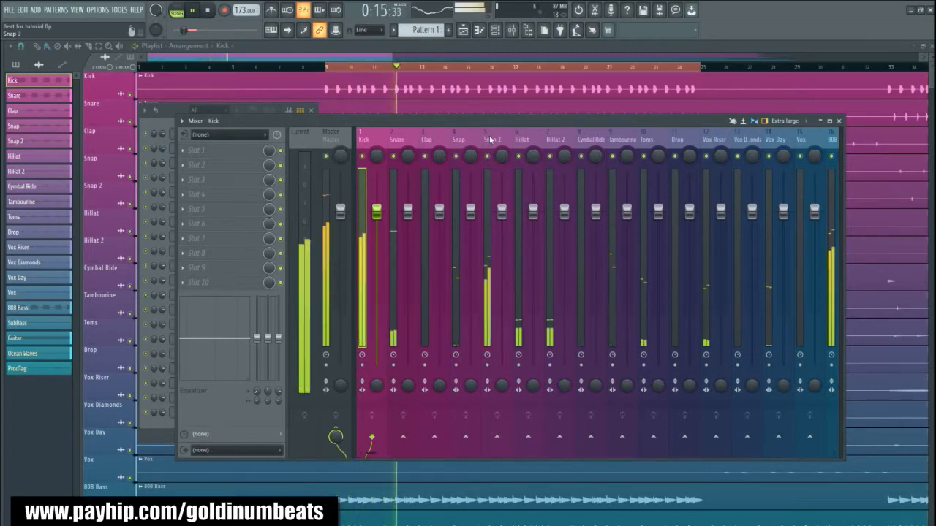
scroll(481, 138, "down", 3)
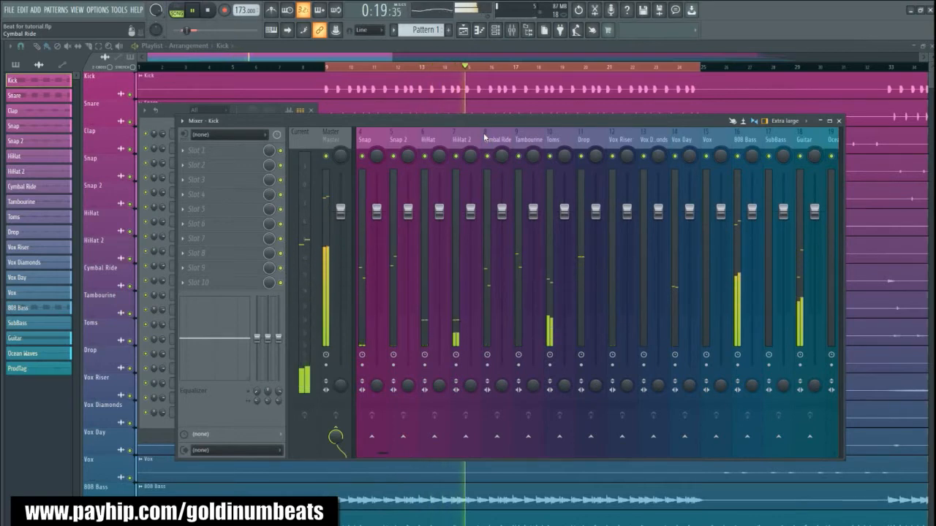
scroll(472, 137, "up", 3)
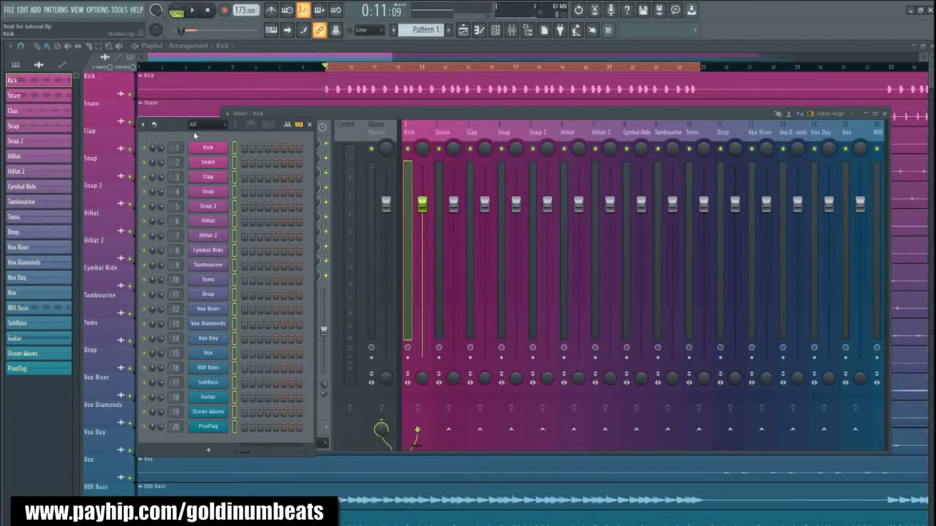
- Arrange the channel rack and the mixer side by side so the channel volume knobs and mixer faders are both accessible
left_click_drag(179, 126, 149, 142)
left_click_drag(282, 114, 310, 121)
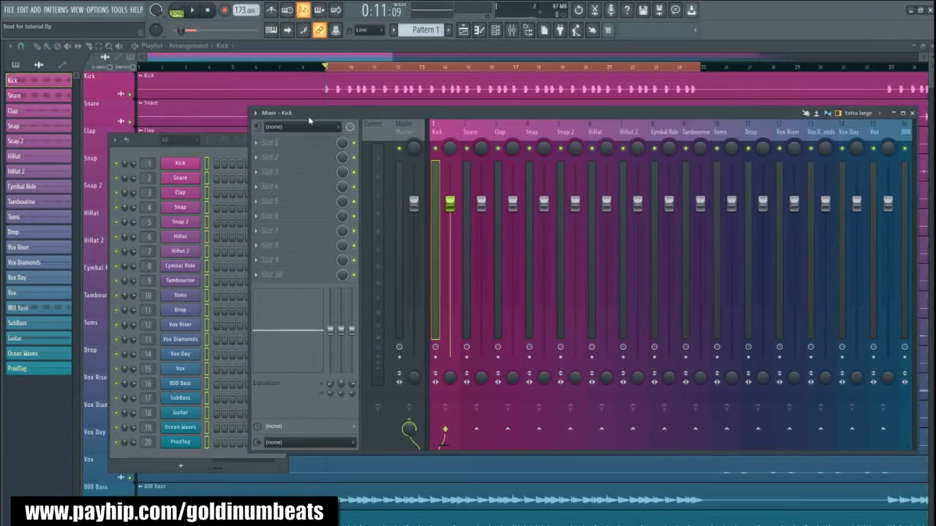
left_click(146, 158)
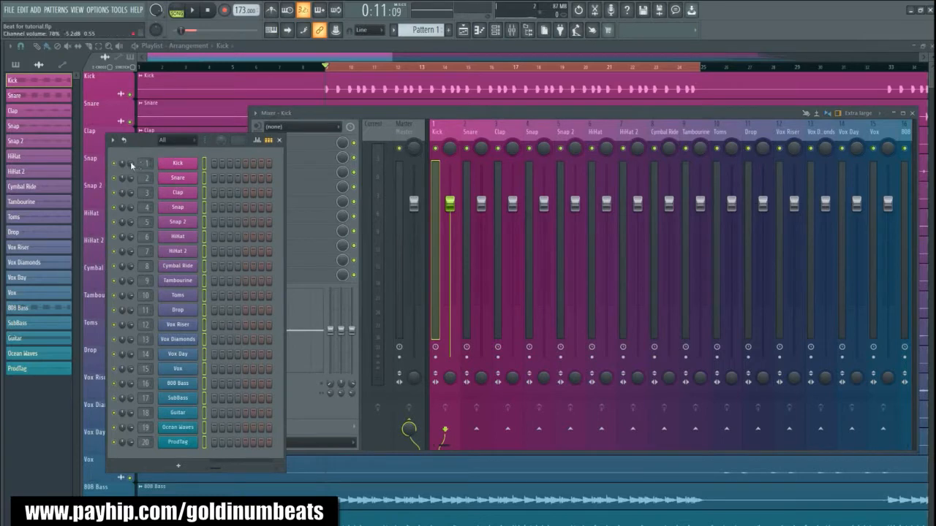
left_click_drag(137, 140, 93, 126)
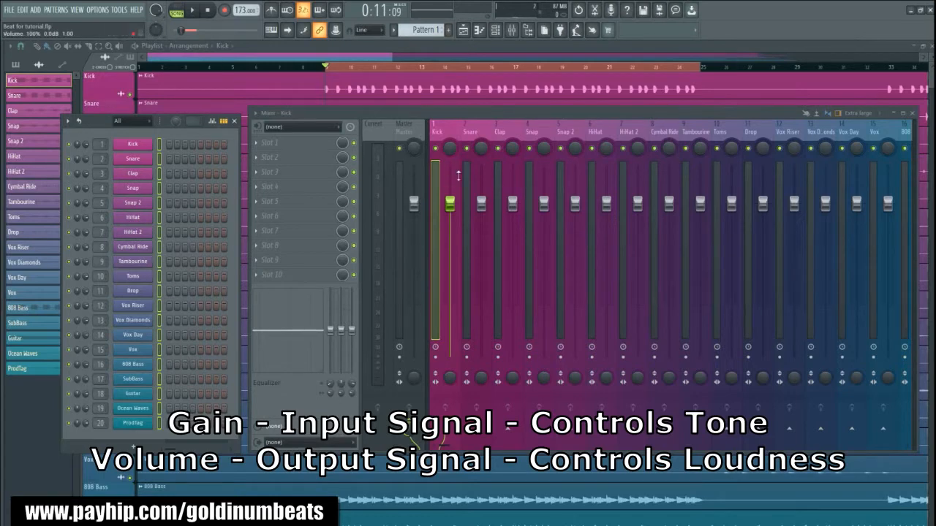
- Try lowering the Kick and Snare mixer faders
left_click(450, 207)
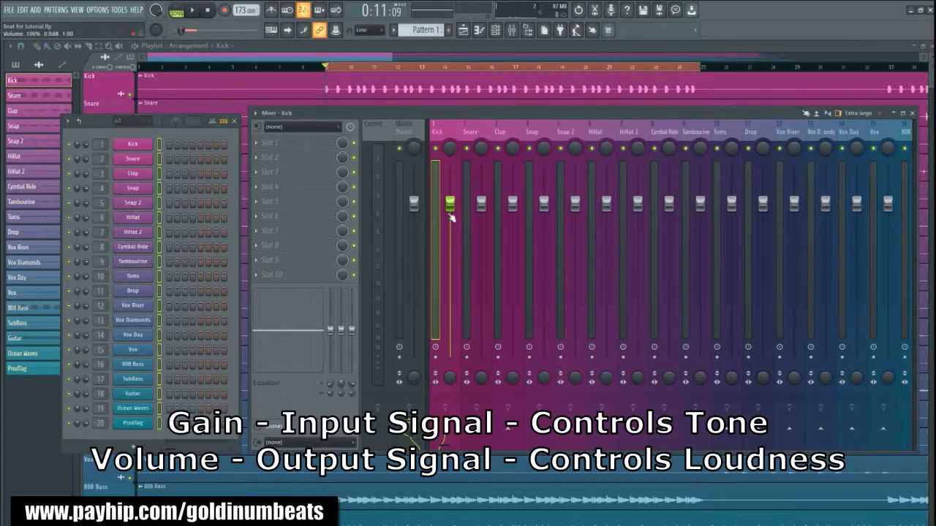
mouse_move(451, 209)
left_mouse_down()
mouse_move(450, 308)
mouse_move(451, 210)
left_mouse_up()
left_click_drag(451, 209, 450, 237)
left_click_drag(481, 204, 482, 272)
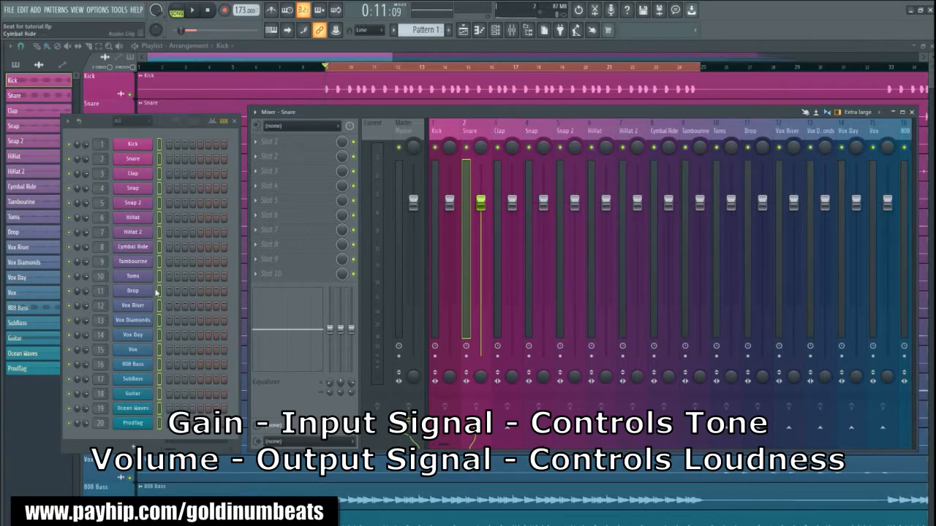
- Select the Kick's mixer track and solo the Kick channel in the channel rack
left_click(119, 144)
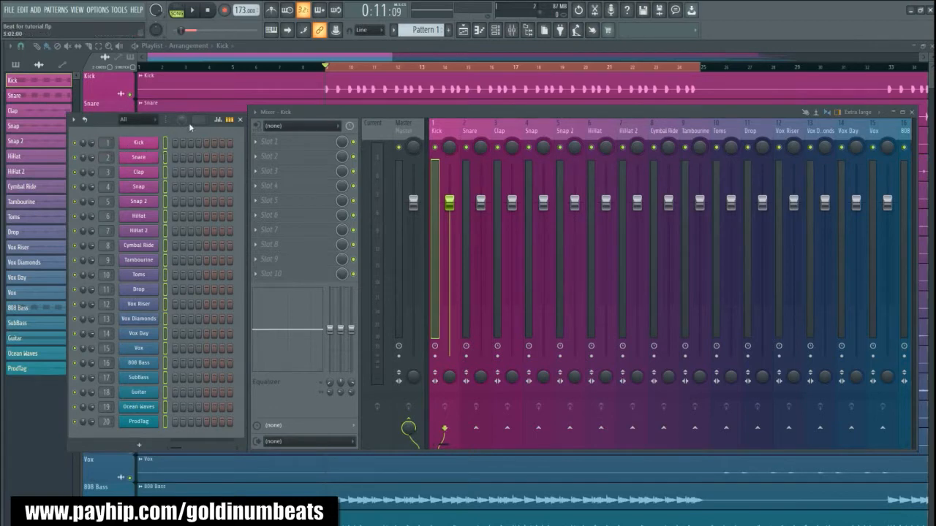
left_click_drag(95, 124, 89, 124)
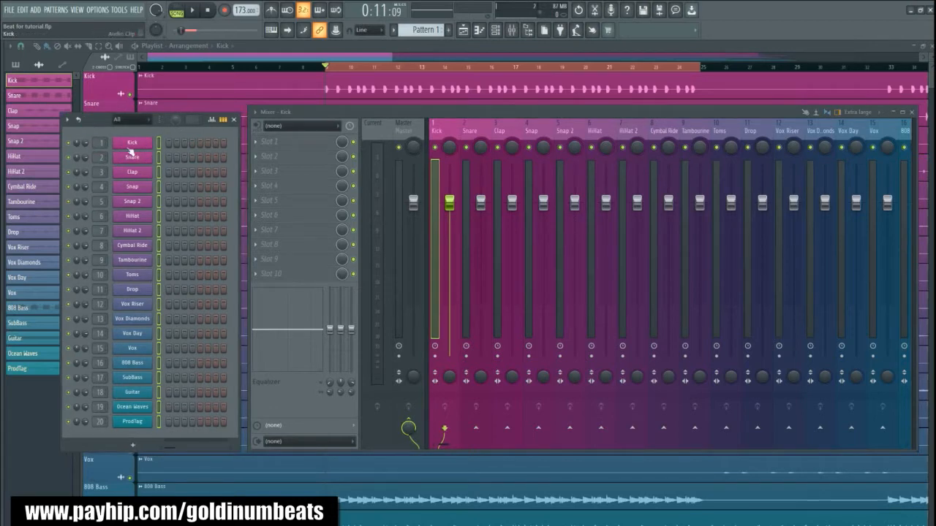
right_click(69, 144)
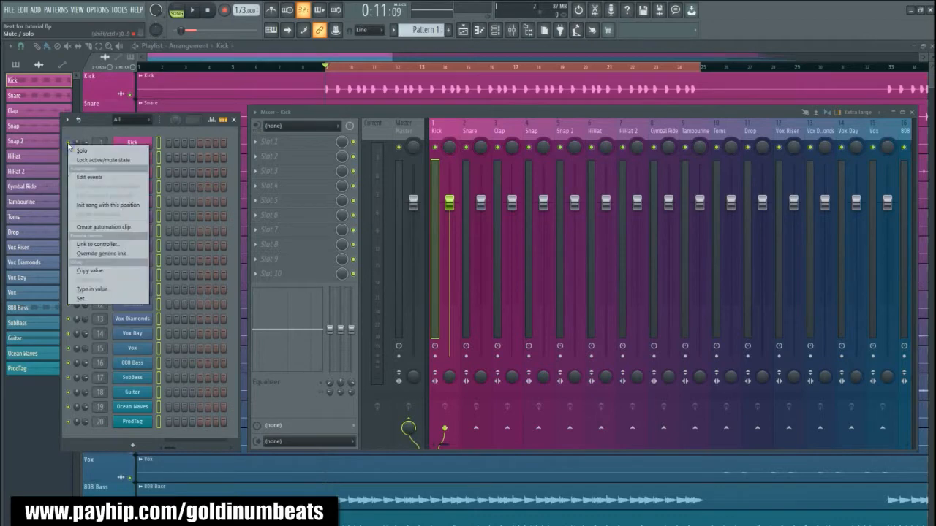
left_click(81, 151)
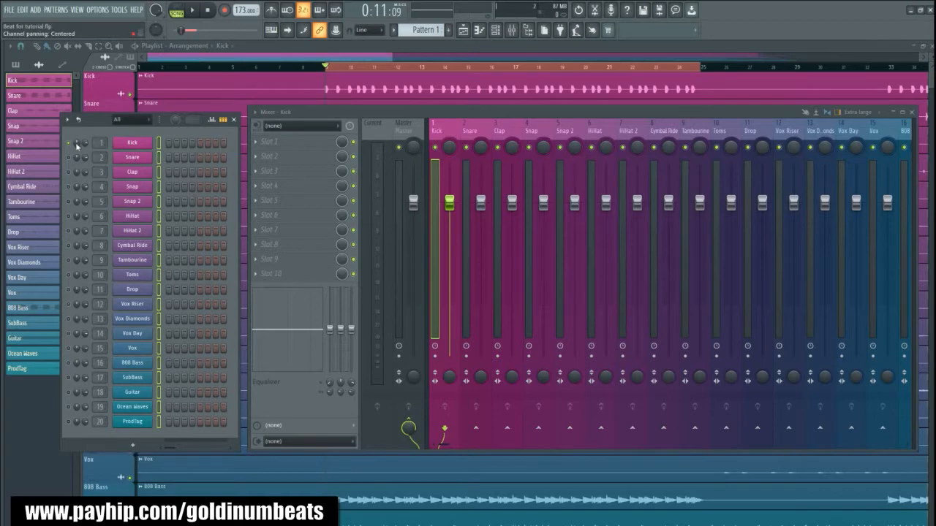
- Play the soloed Kick and check its peak level on the Master track
key("space")
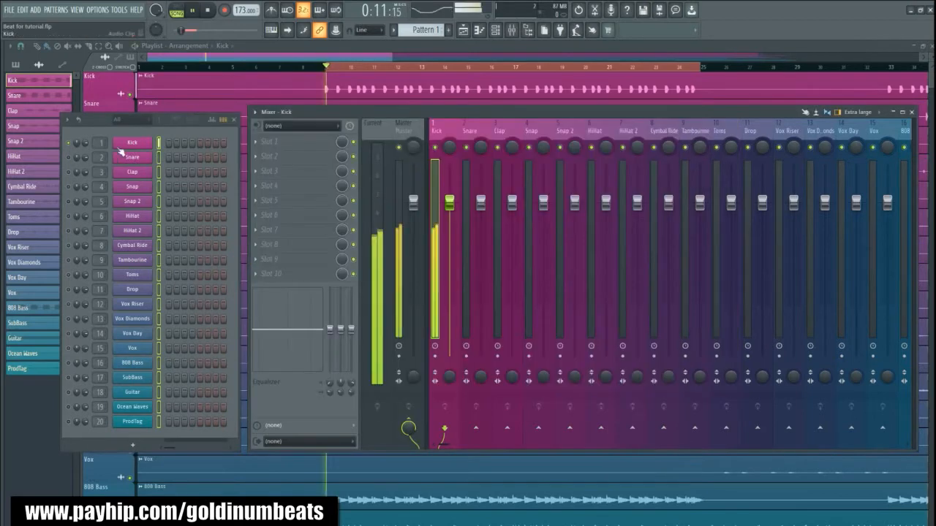
key("space")
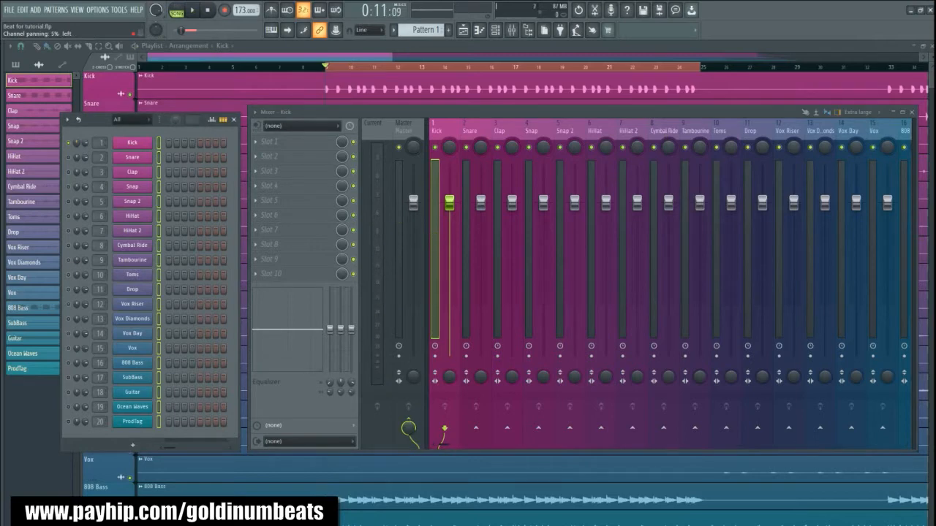
key("space")
key("space")
left_click(395, 168)
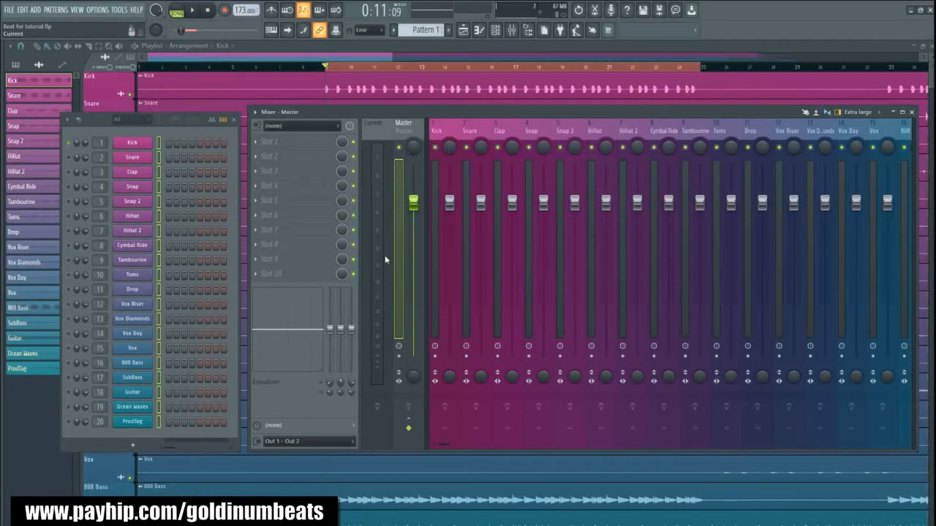
key("space")
key("space")
- Lower the Kick channel volume to about 63% (-9.1 dB) and play it back to check the level
left_click_drag(87, 149, 86, 162)
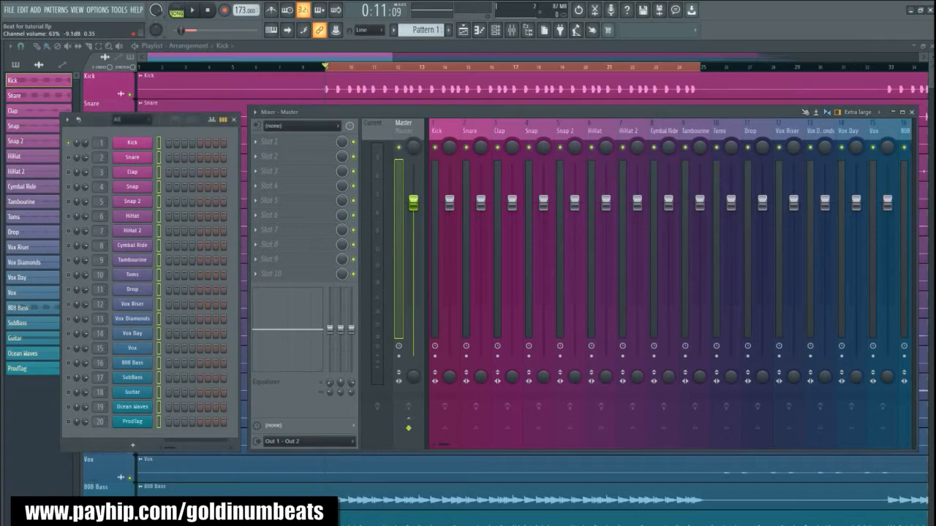
key("space")
key("space")
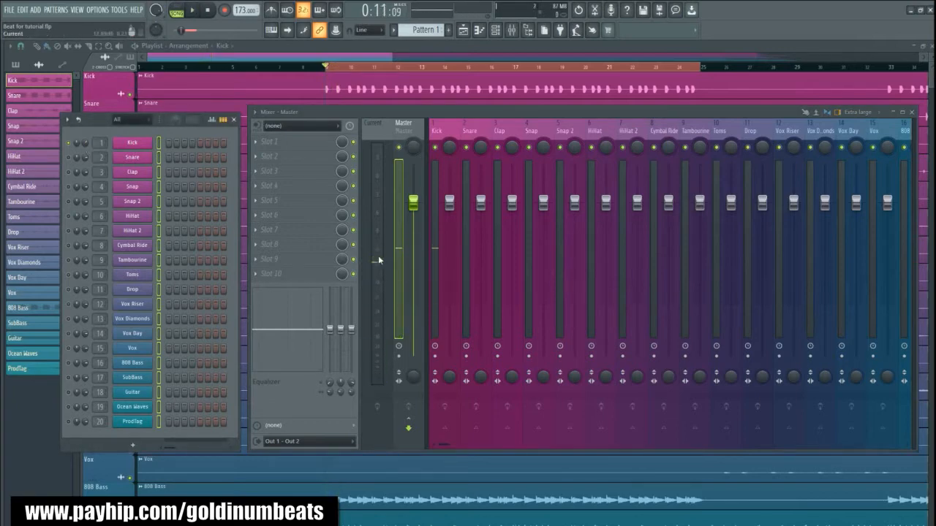
- Solo the Snare channel and play it back to check its level on the Master track
right_click(71, 160)
left_click(78, 166)
key("space")
key("space")
key("space")
key("space")
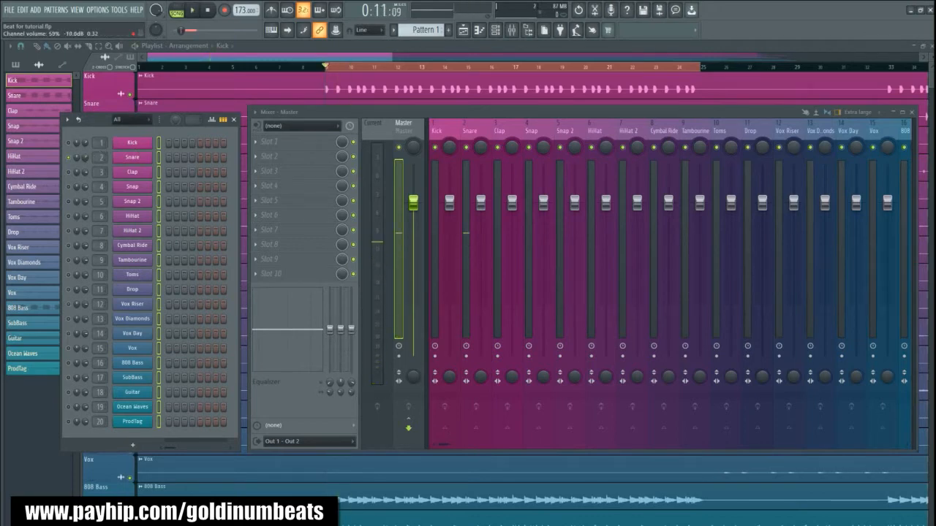
- Adjust the Snare channel volume to about 61% (-9.4 dB) during playback
key("space")
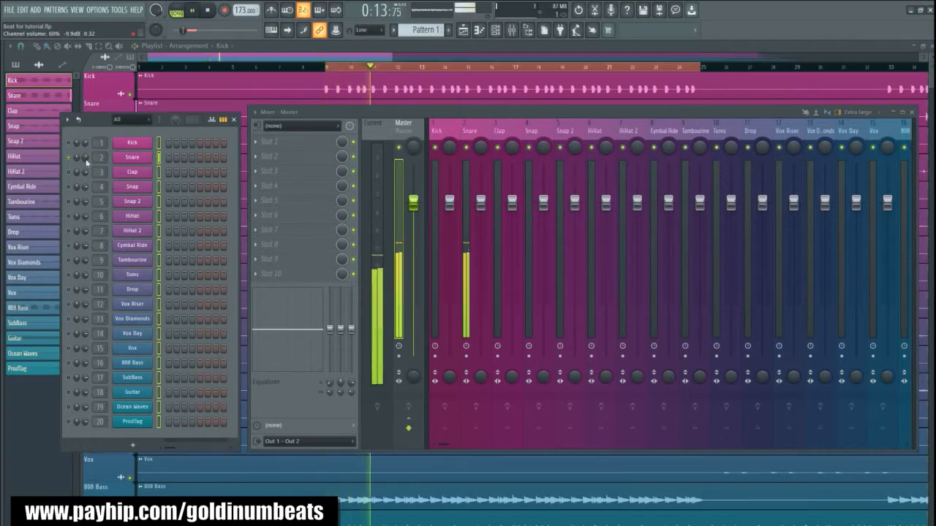
left_click_drag(86, 159, 85, 157)
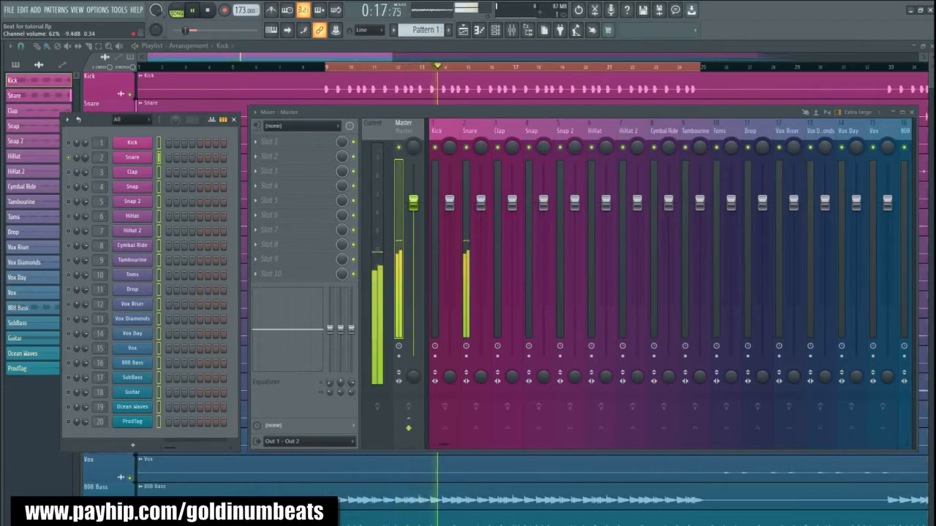
key("space")
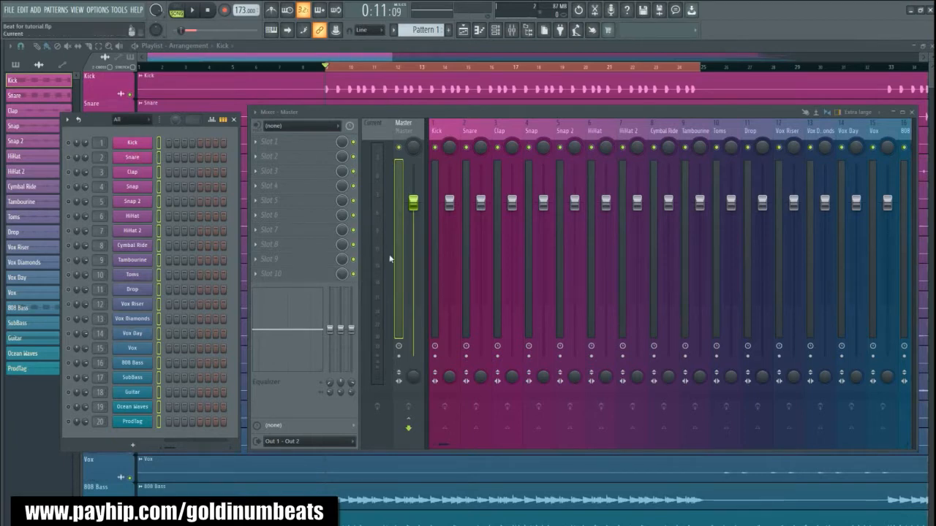
- Open the soloed HiHat 2 channel's settings, move them clear of the mixer meters, and play the hi-hat to check its level
left_click(132, 230)
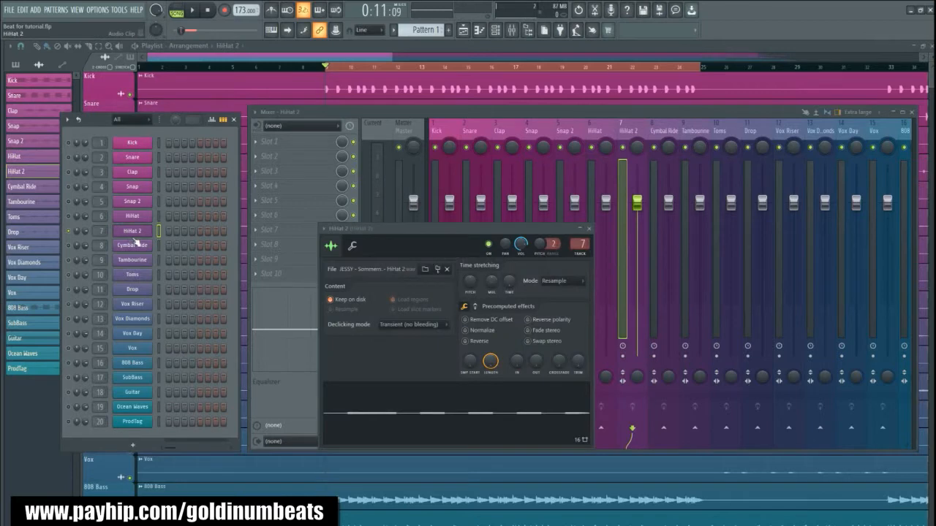
left_click_drag(382, 232, 519, 306)
key("space")
key("space")
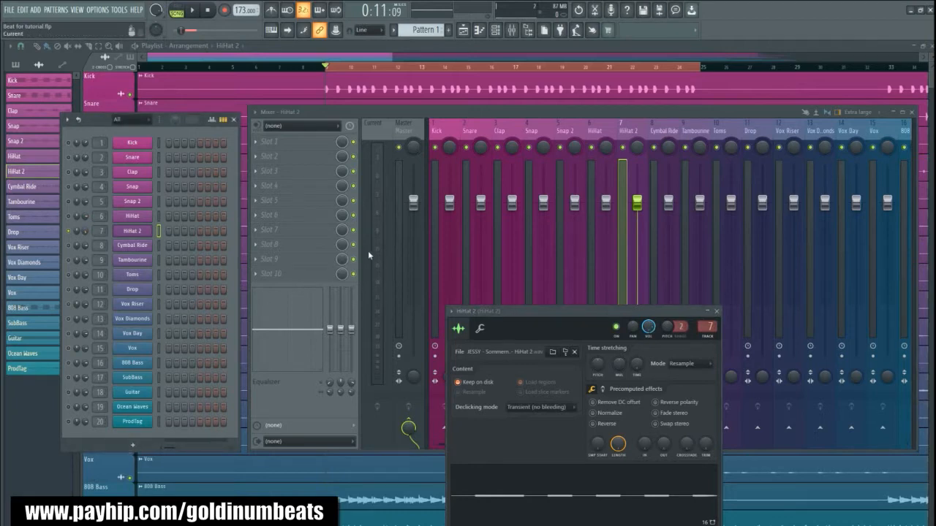
key("space")
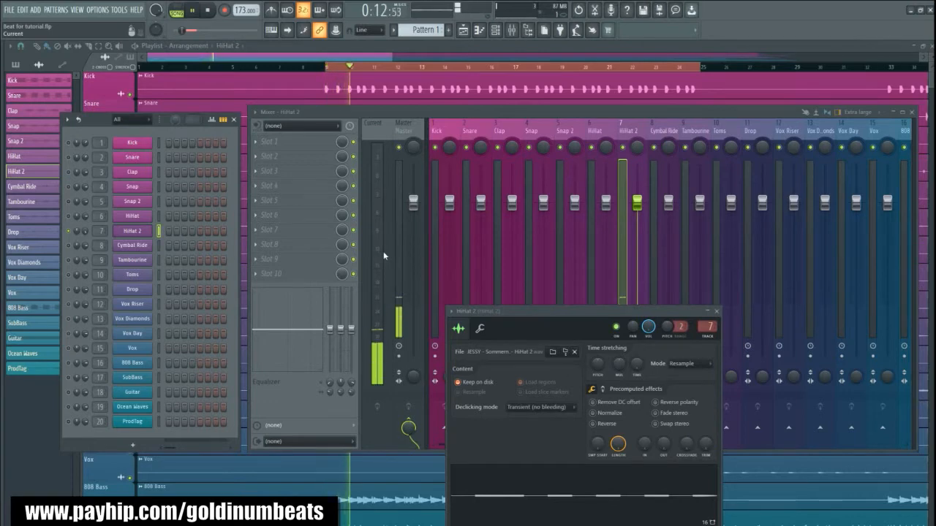
key("space")
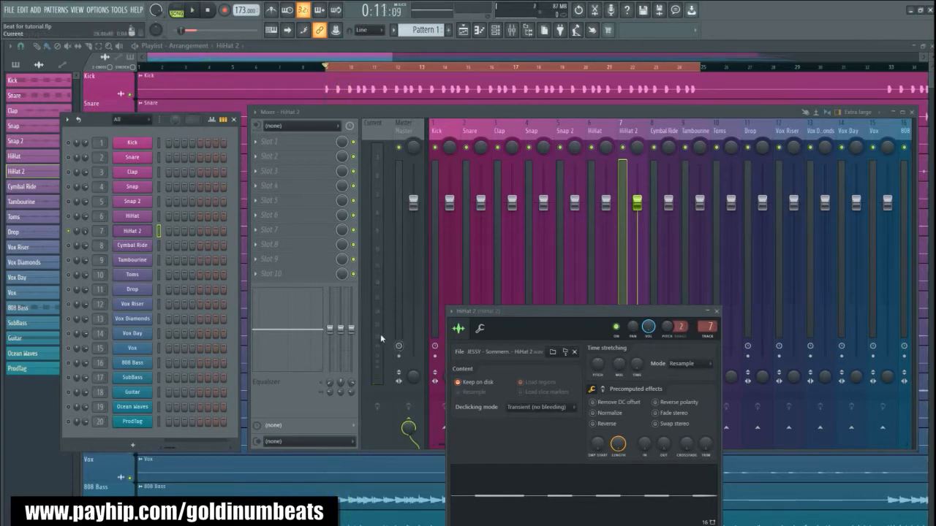
- Boost the HiHat 2 sample's gain to about 30% in the precomputed effects and raise its channel volume to about 98% (-0.4 dB)
left_click(604, 391)
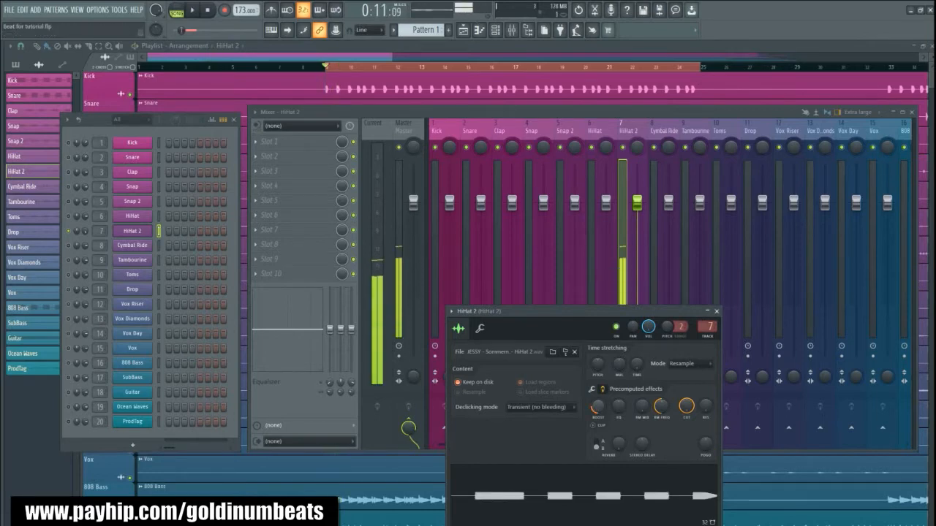
left_click_drag(598, 407, 600, 408)
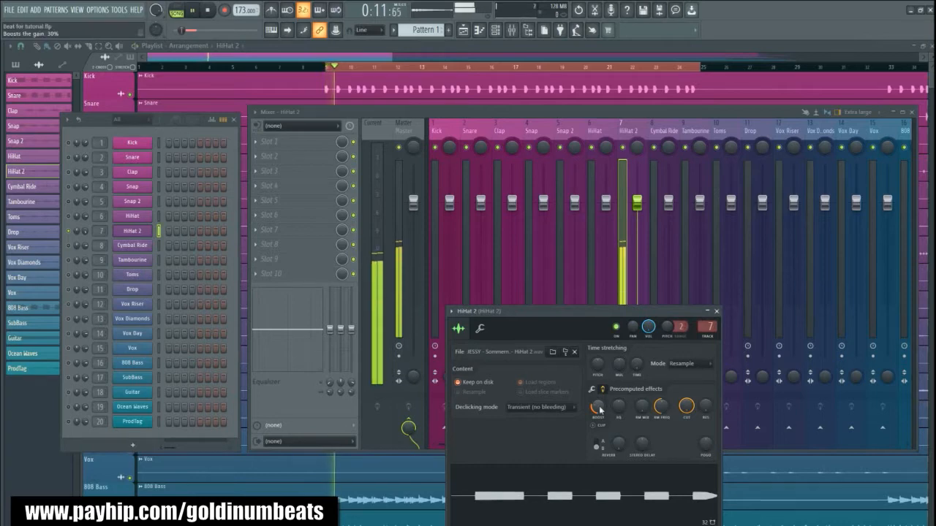
scroll(600, 410, "up", 1)
key("space")
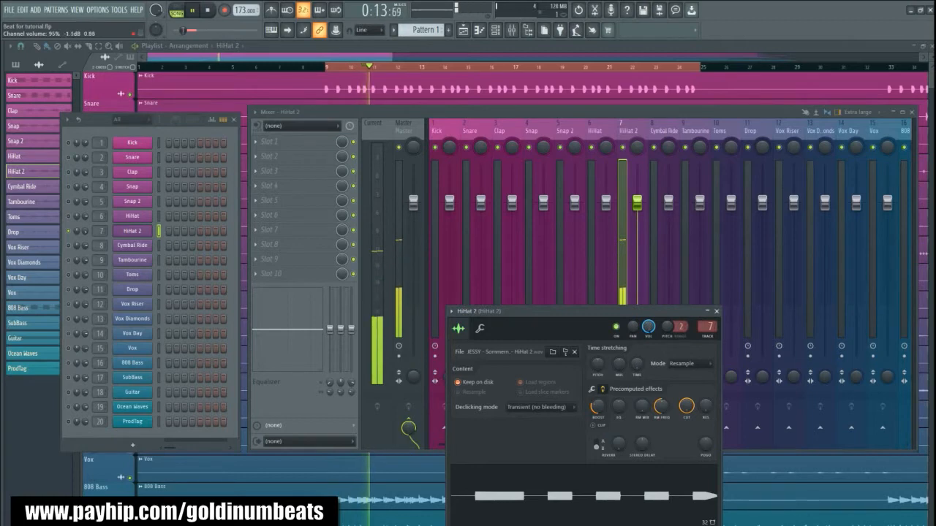
scroll(647, 327, "up", 2)
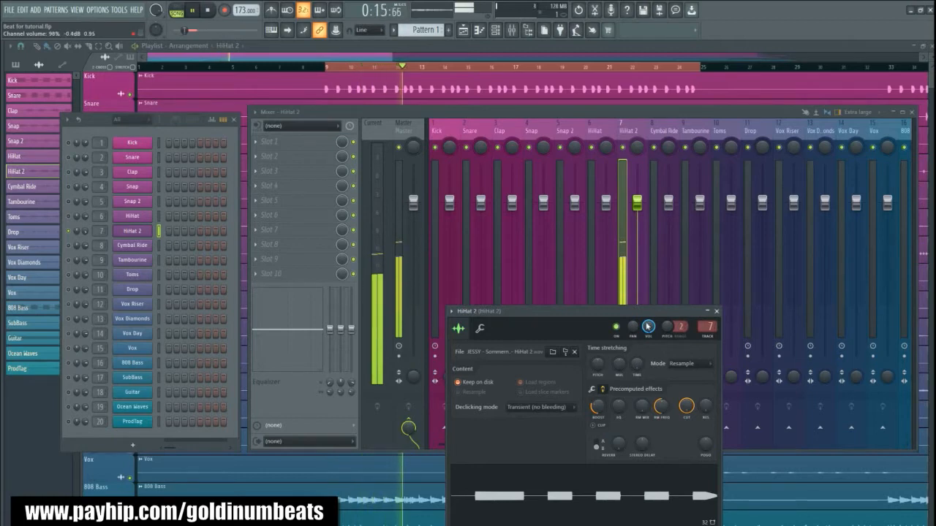
- Play back the soloed HiHat 2 to check its level and close its channel settings
key("space")
key("space")
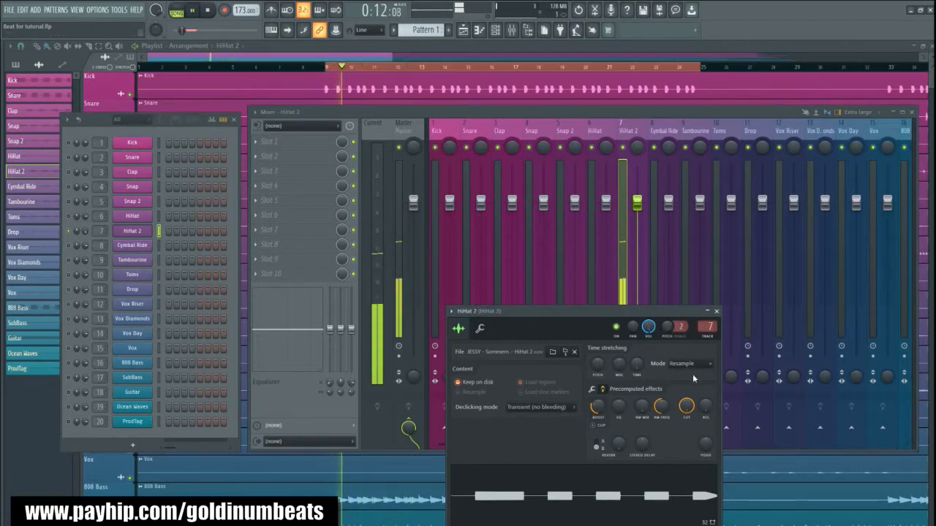
key("space")
left_click(717, 311)
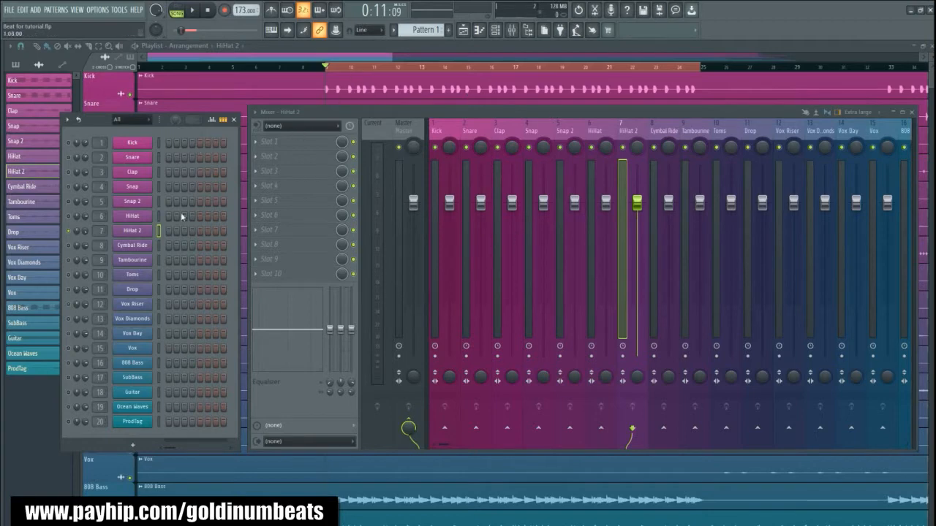
- Load Goldinum's Drum Sample Cleaner from the Mixing and Mastering Patches folder into the first effect slot of the HiHat 2 mixer track
left_click(148, 236)
mouse_move(351, 108)
left_mouse_down()
mouse_move(340, 107)
mouse_move(353, 105)
left_mouse_up()
key("alt+F8")
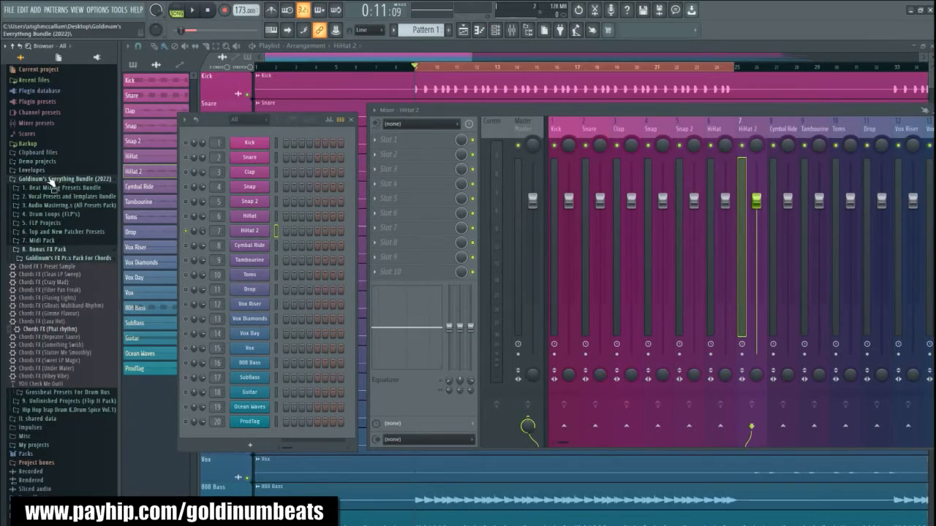
left_click(60, 233)
left_click(58, 239)
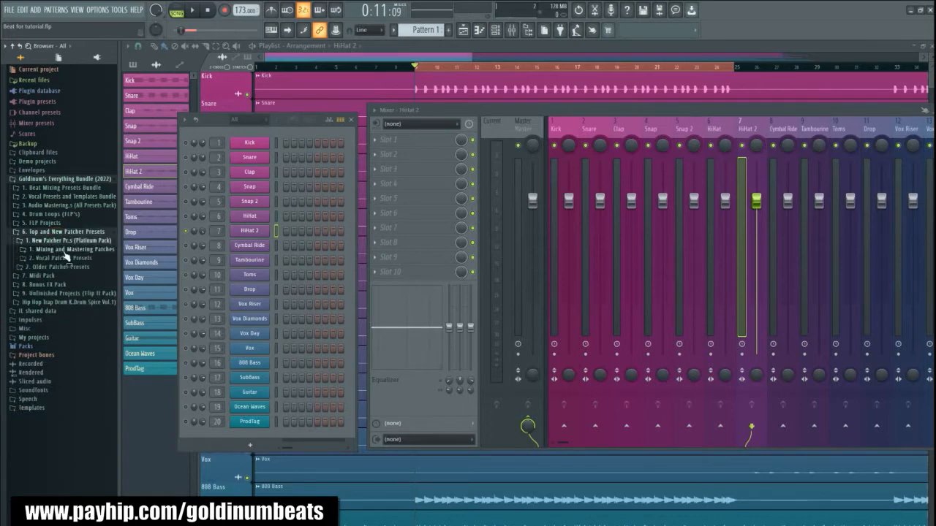
left_click(64, 250)
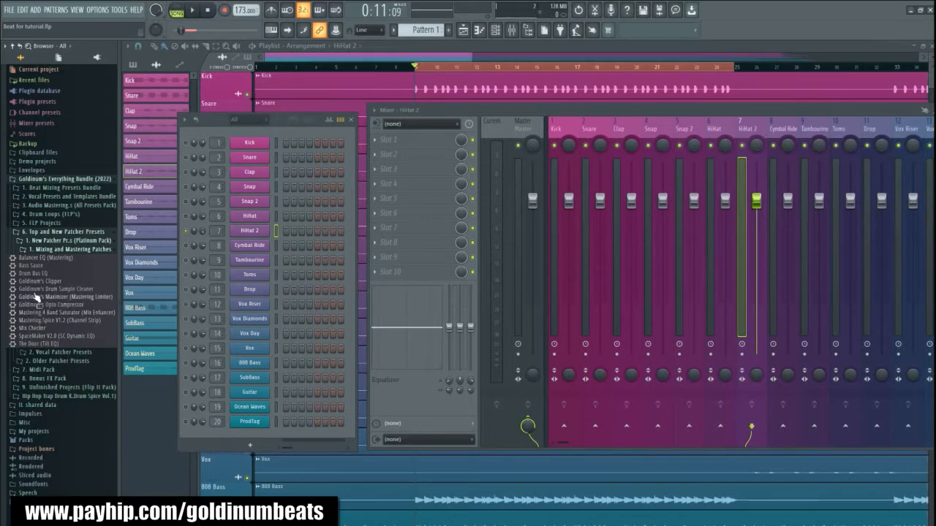
left_click_drag(35, 294, 293, 146)
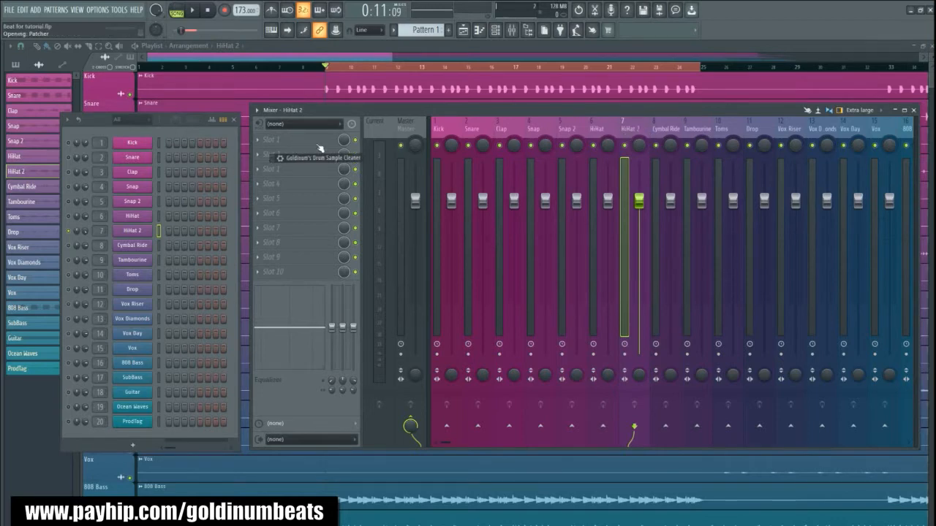
- Play HiHat 2 through the Drum Sample Cleaner and move the plugin window clear of the effect slots
left_click_drag(86, 92, 239, 266)
mouse_move(254, 358)
left_mouse_down()
mouse_move(254, 349)
mouse_move(261, 359)
left_mouse_up()
key("space")
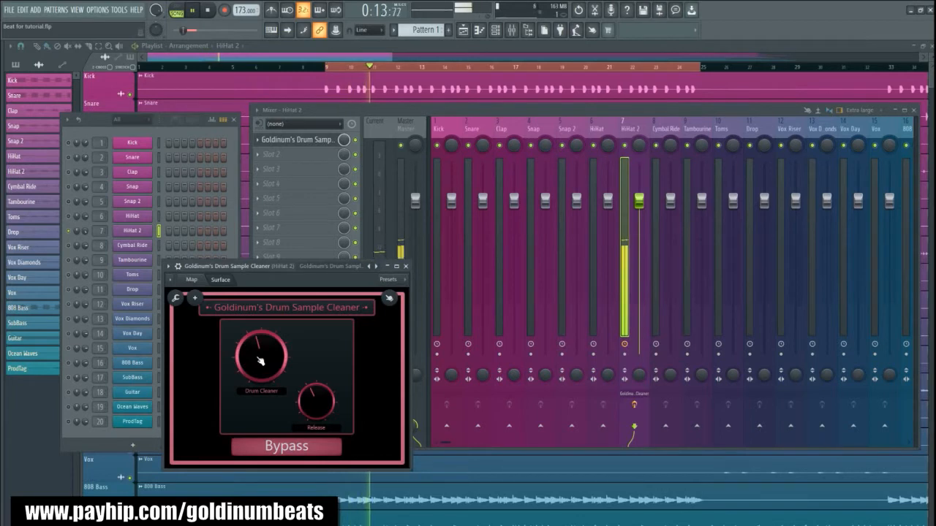
key("space")
left_click_drag(250, 267, 560, 316)
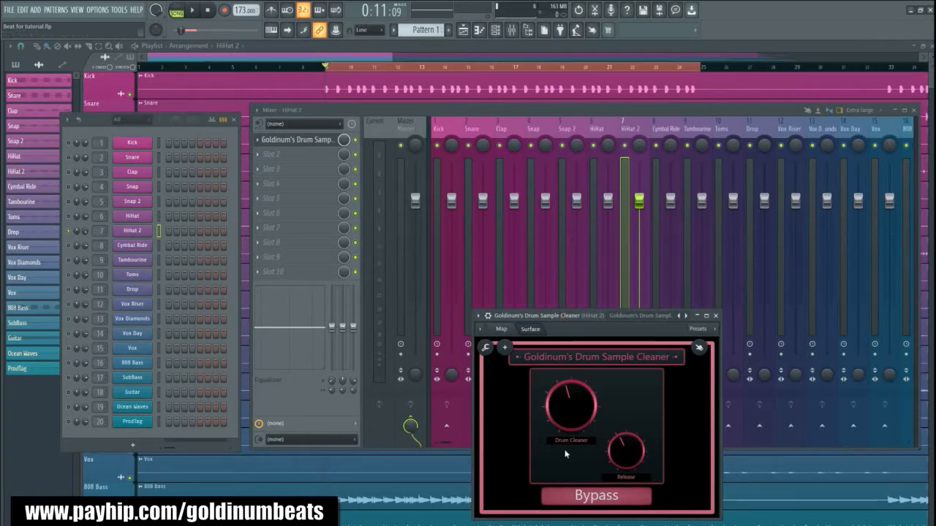
- Compare the hi-hat with the Drum Sample Cleaner bypassed and active by playing it back in both states
left_click(591, 497)
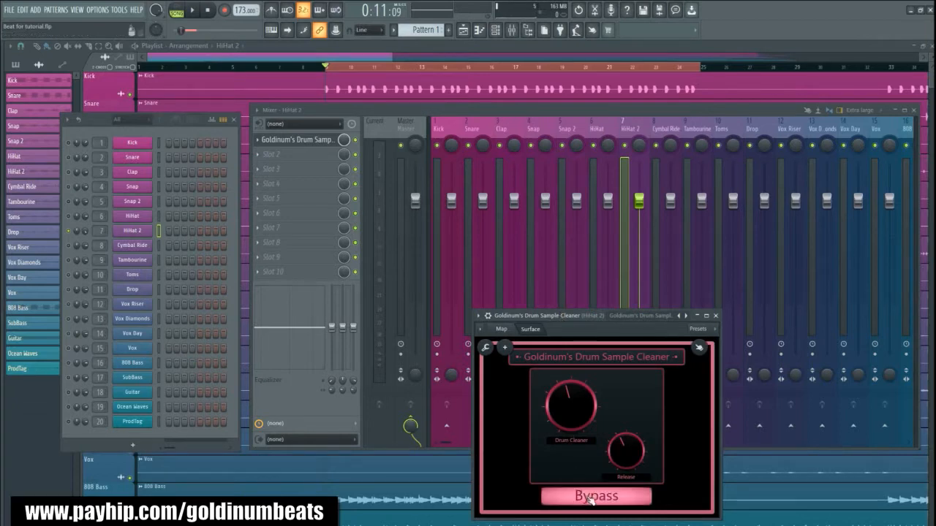
key("space")
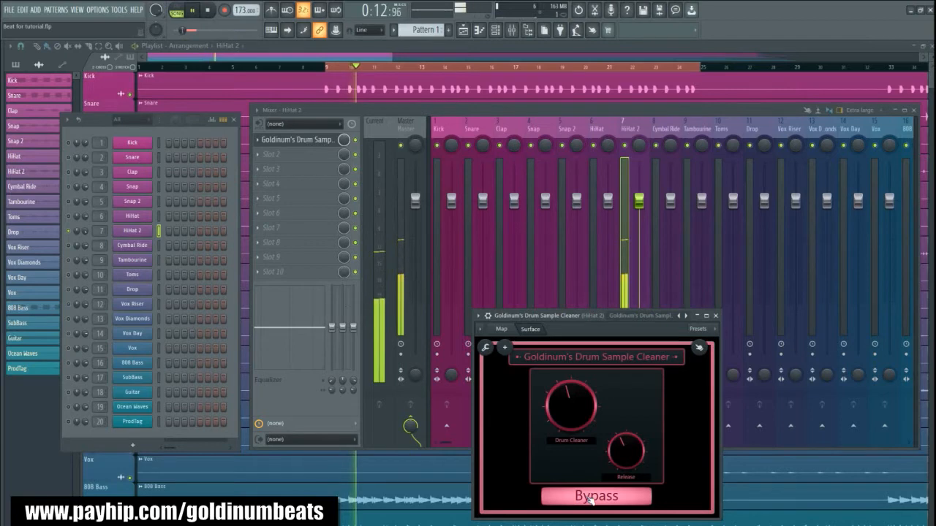
key("space")
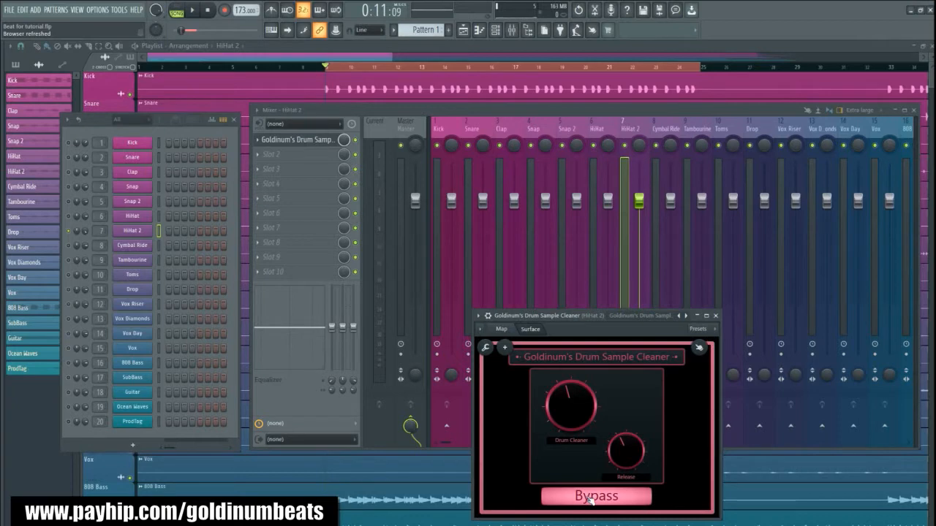
left_click(590, 497)
key("space")
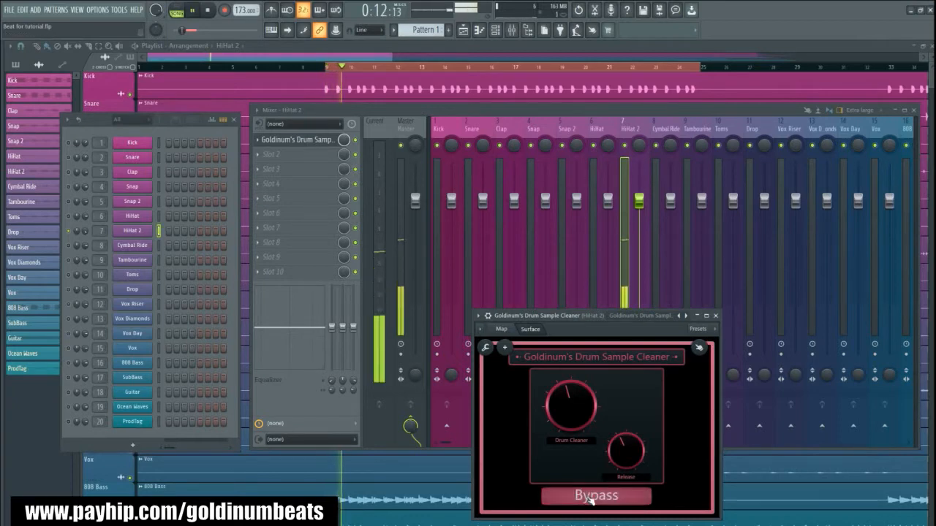
key("space")
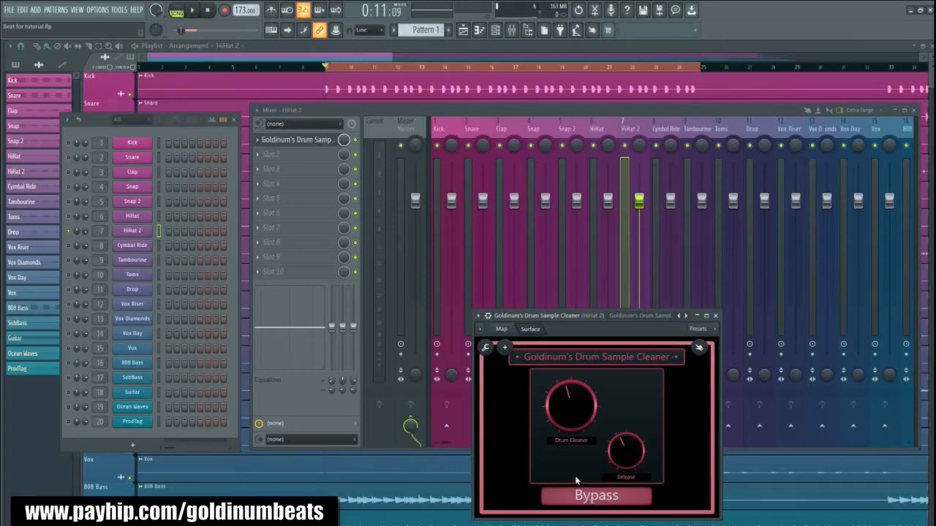
- Close the Drum Sample Cleaner window and remove the plugin from HiHat 2's first effect slot
left_click(715, 315)
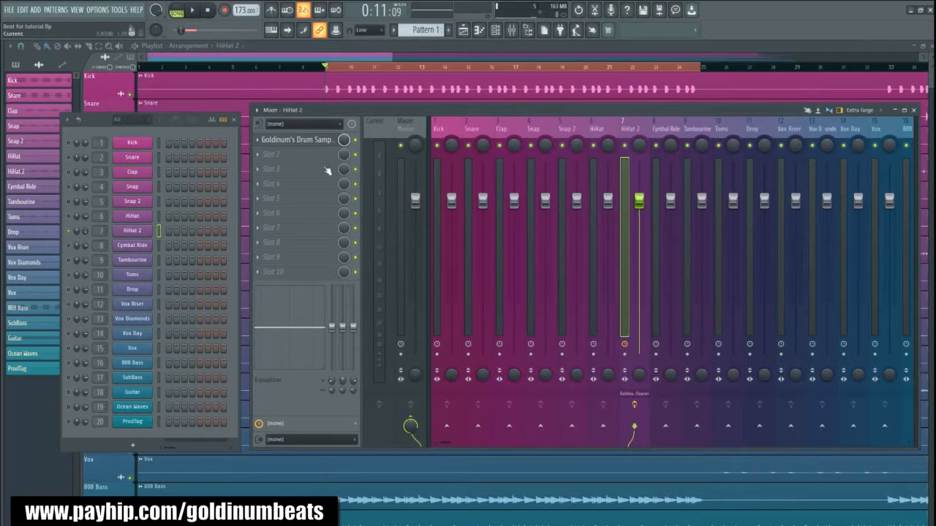
left_click(258, 140)
left_click(279, 163)
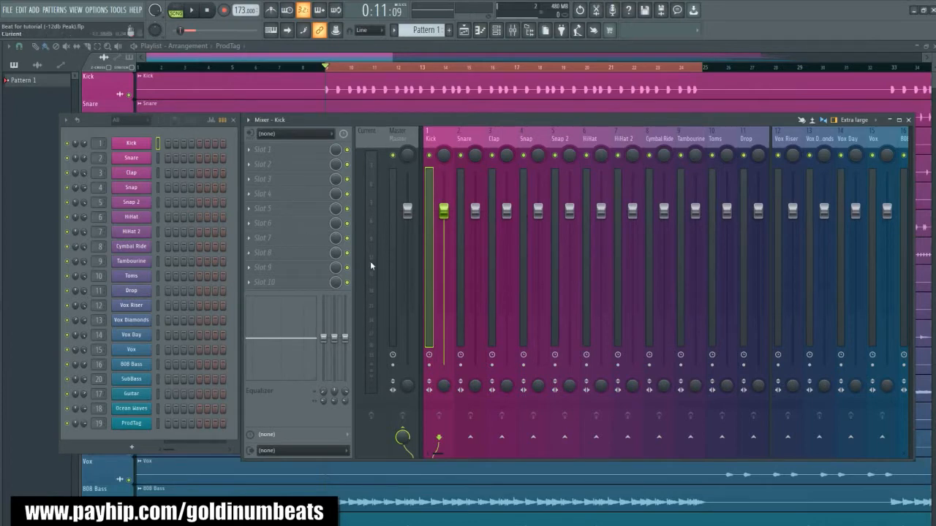
- Play the full beat in the -12db Peak project to check the track and Master levels
key("space")
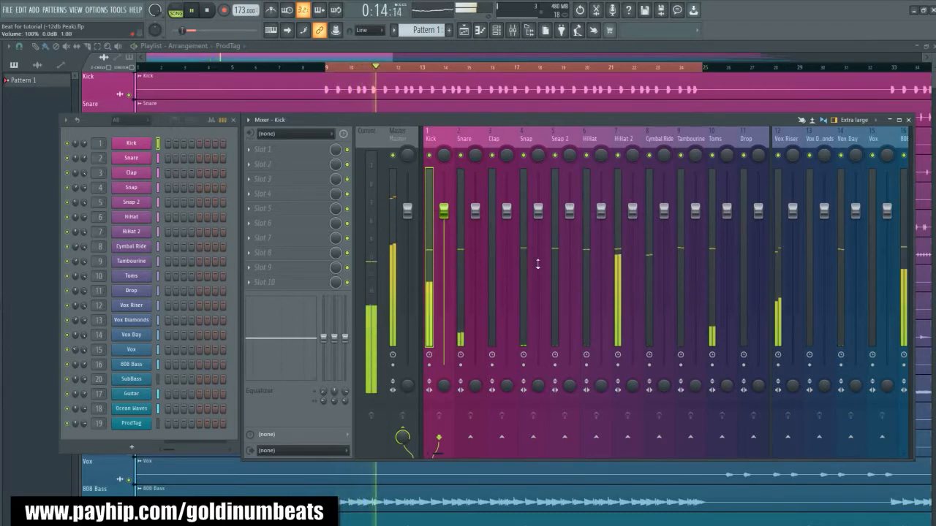
key("space")
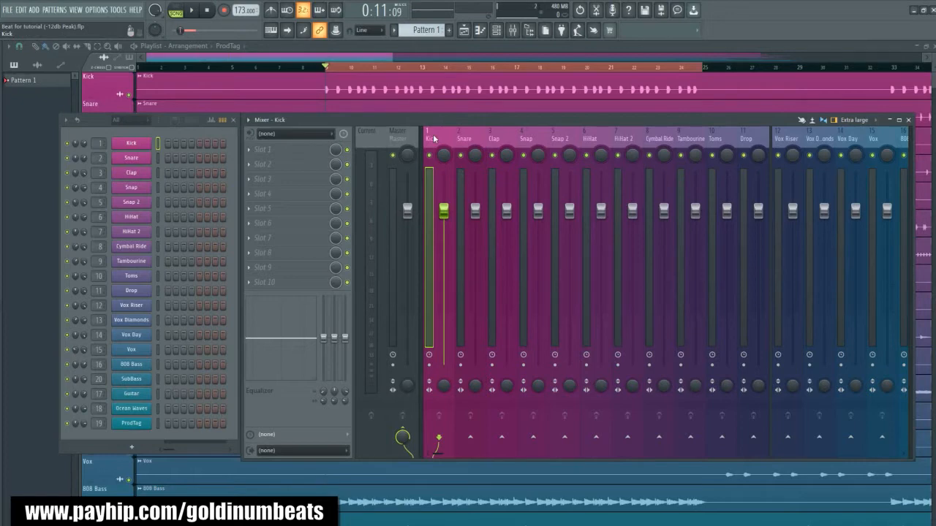
- Rename the empty Insert 20 mixer track after ProdTag to Drum Bus
left_click_drag(743, 137, 639, 139)
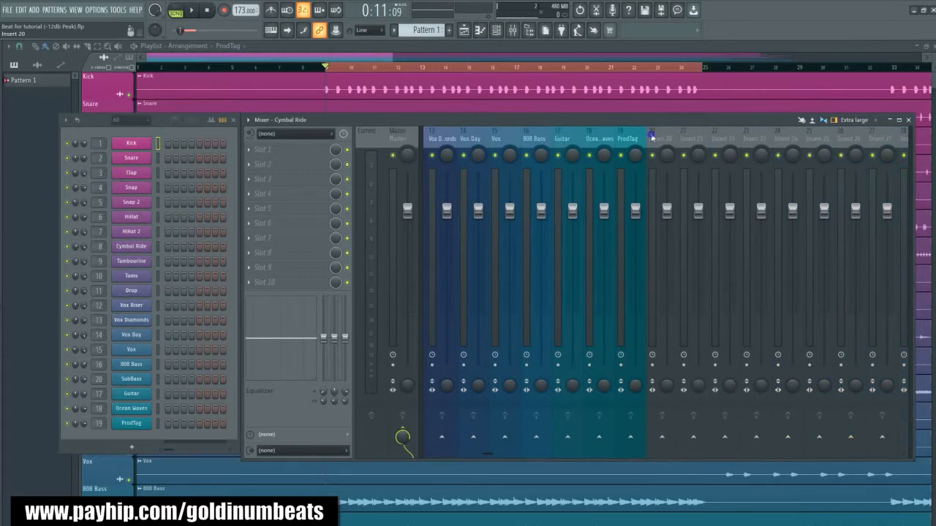
right_click(652, 137)
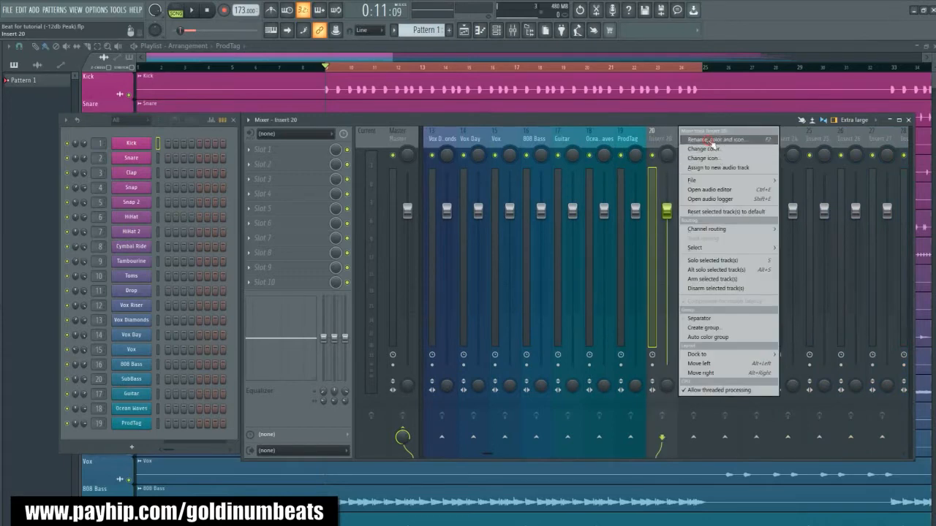
left_click(713, 139)
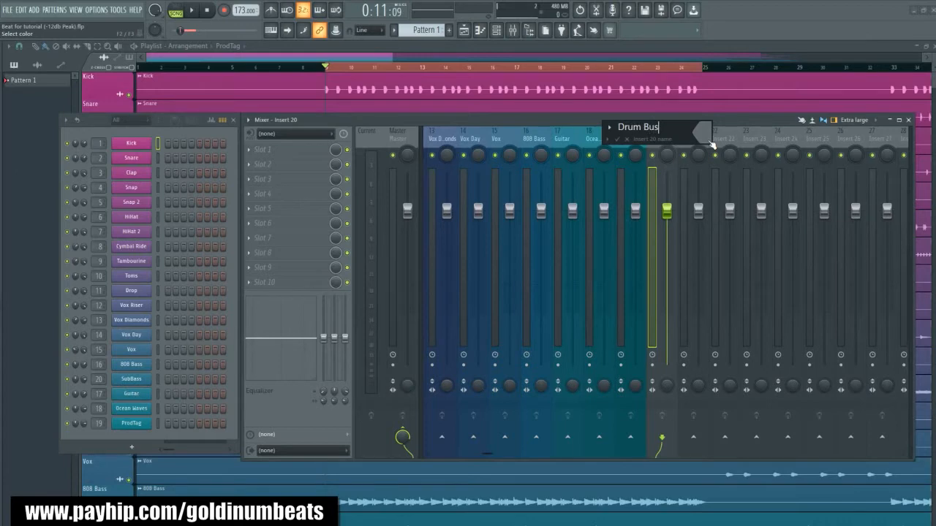
key("Return")
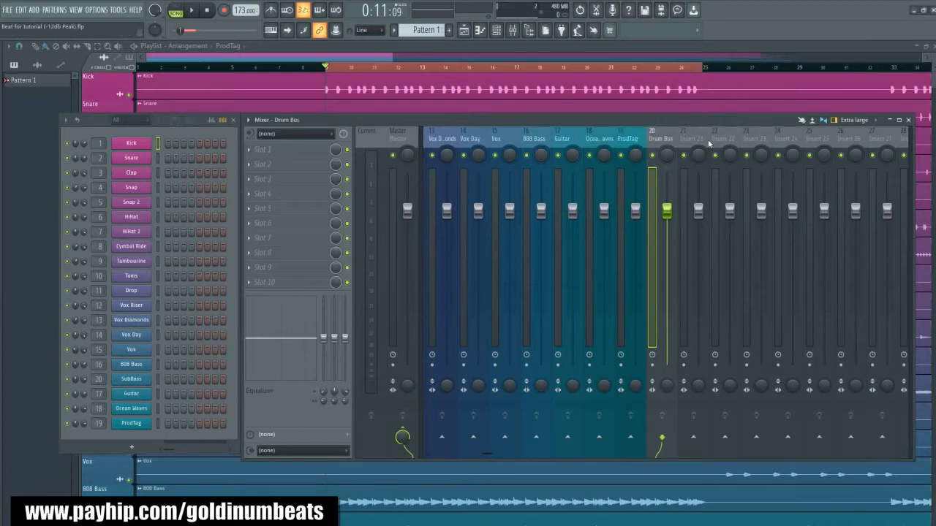
- Set the Drum Bus track's color to black (#000000)
right_click(661, 139)
left_click(705, 150)
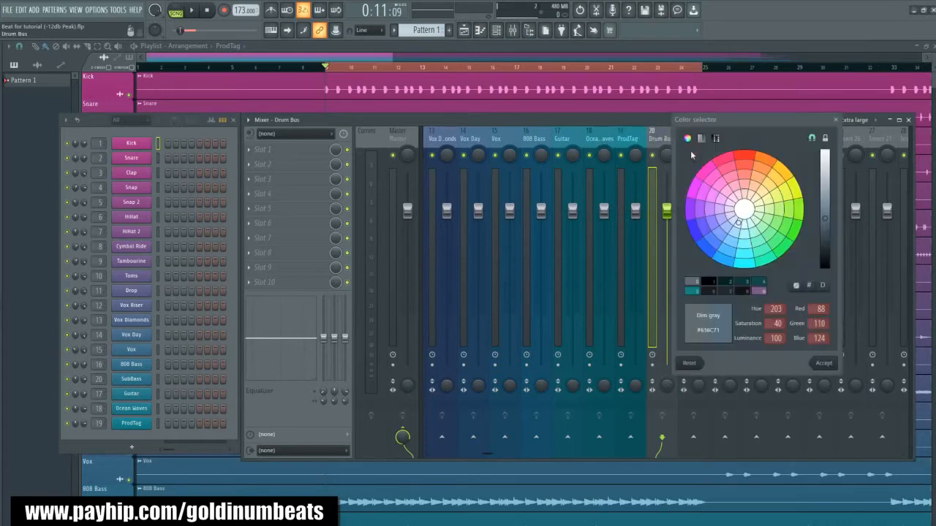
left_click_drag(830, 243, 829, 267)
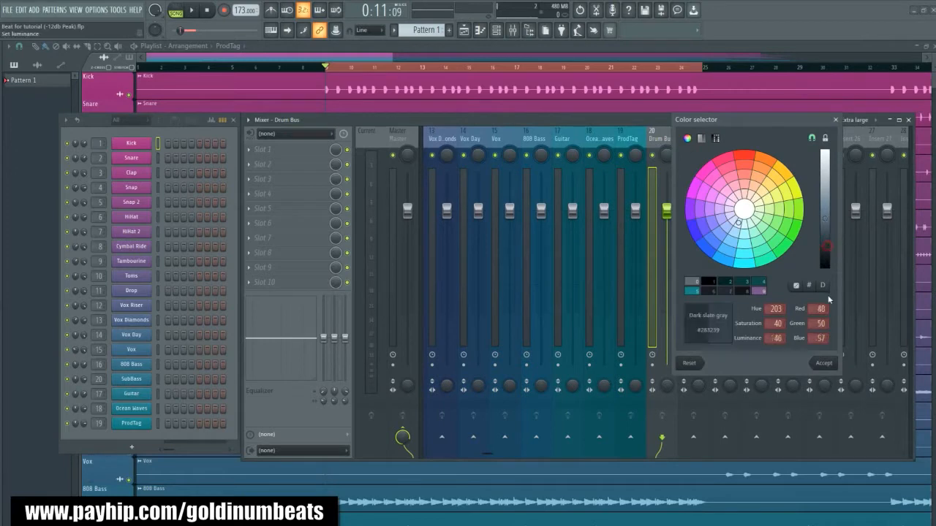
left_click(823, 363)
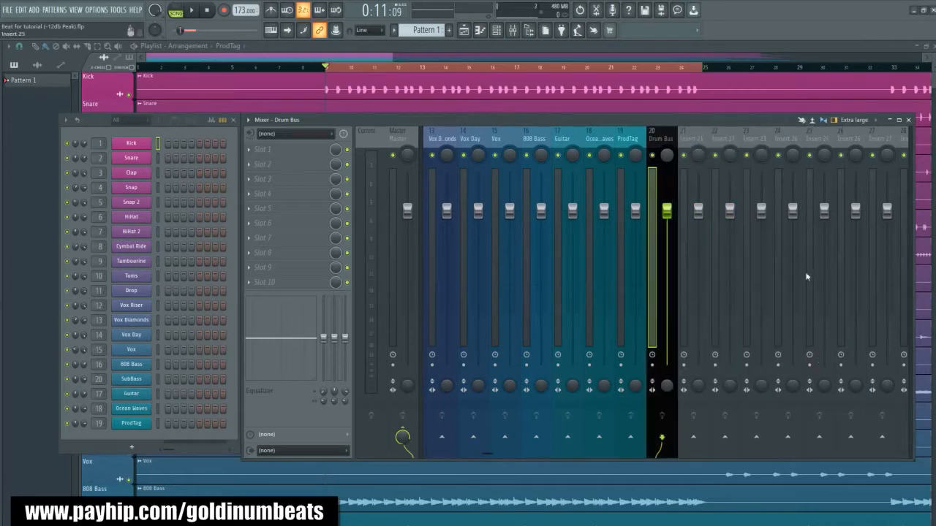
- Move the Drum Bus mixer track to position 12, between Drop and Vox Riser
key("alt+Left")
key("alt+Left")
key("alt+Left")
key("alt+Left")
key("alt+Left")
key("alt+Left")
key("alt+Left")
key("alt+Left")
key("alt+Left")
key("alt+Left")
key("alt+Left")
key("alt+Right")
key("alt+Right")
key("alt+Right")
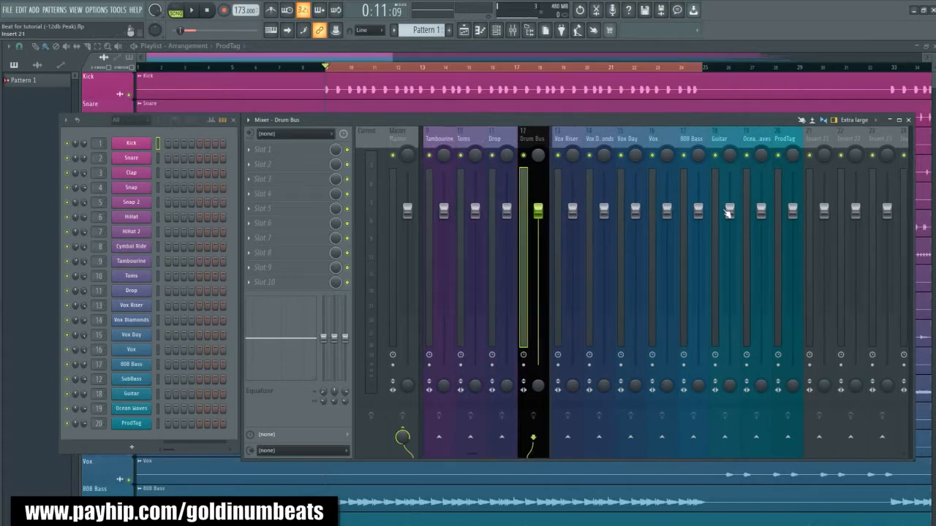
scroll(723, 211, "up", 8)
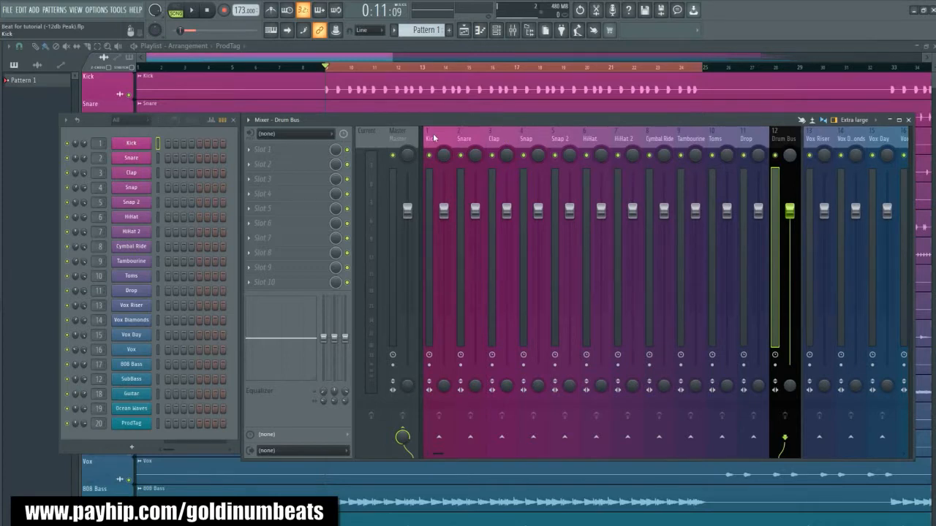
- Select the mixer tracks from Kick through Drop and route them to the Drum Bus only
left_click_drag(433, 137, 753, 138)
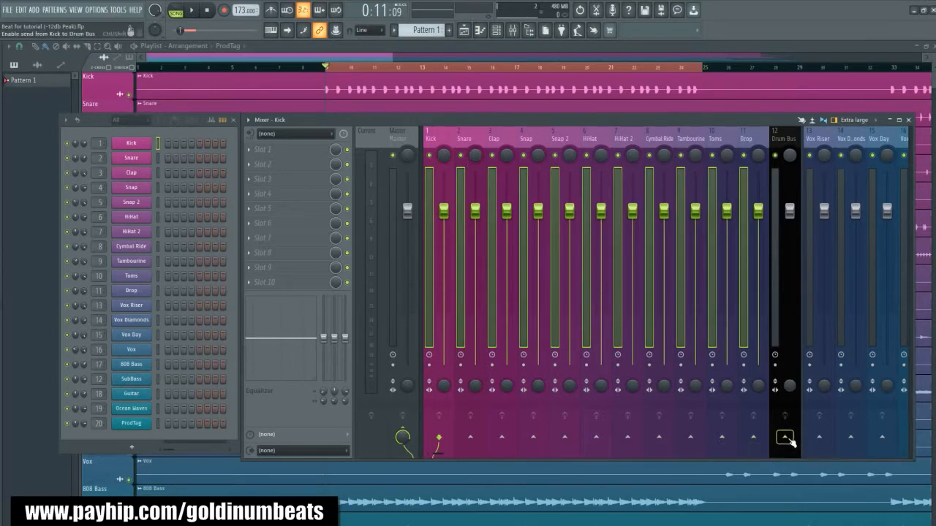
right_click(785, 441)
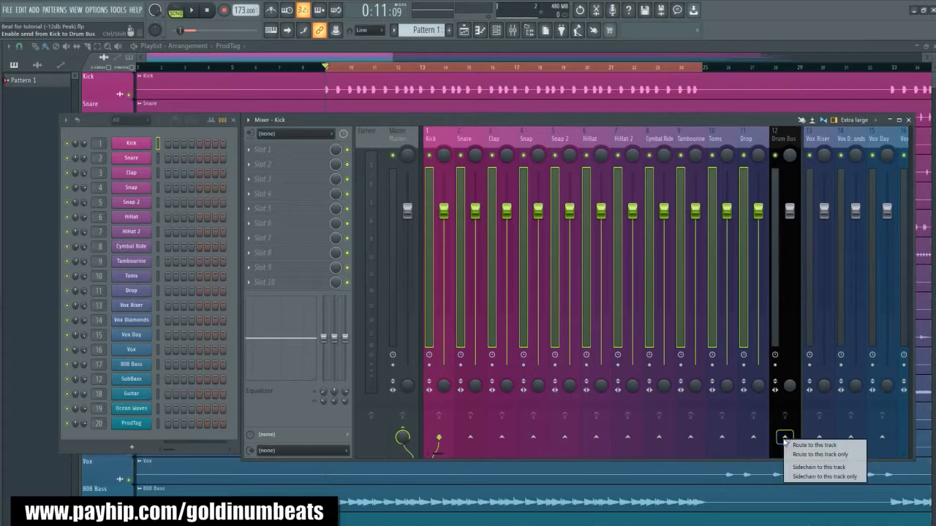
left_click(811, 455)
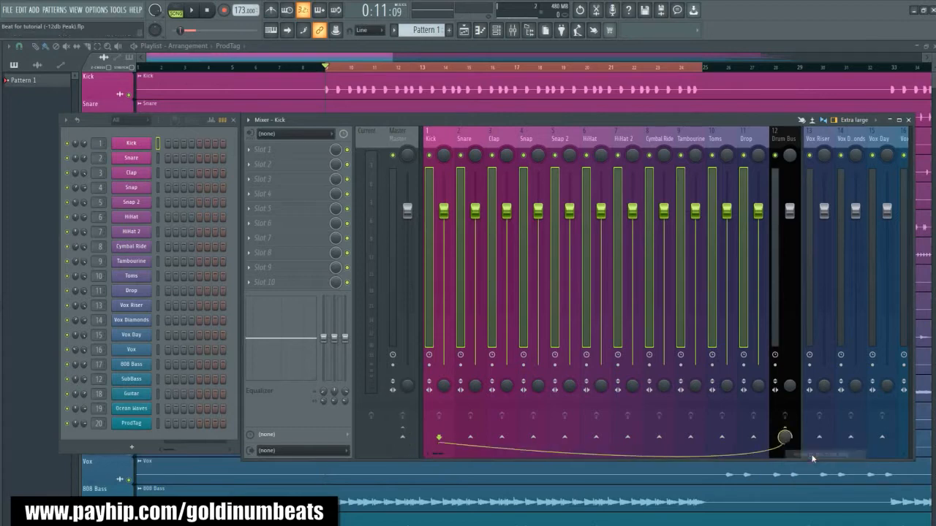
- Check the routing between the drum tracks, the Drum Bus and the Master
left_click_drag(747, 141, 785, 143)
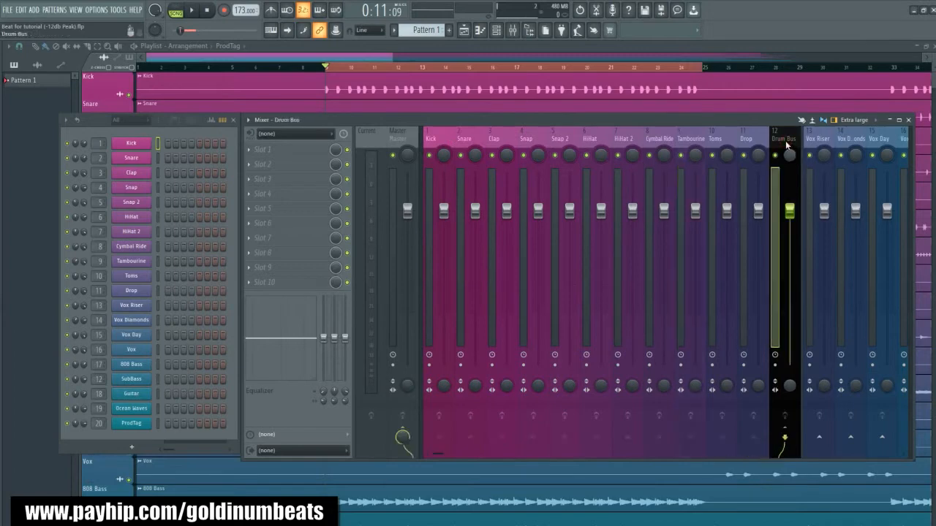
left_click(412, 130)
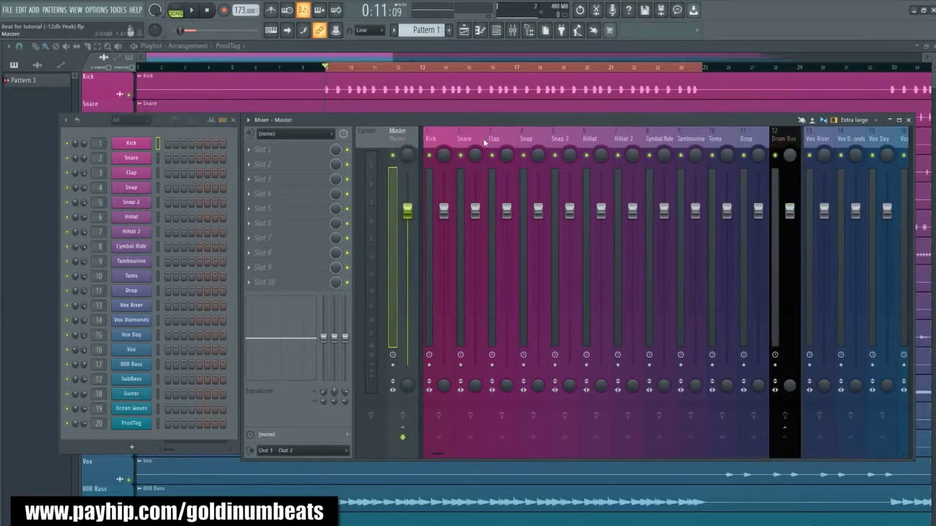
left_click(783, 143)
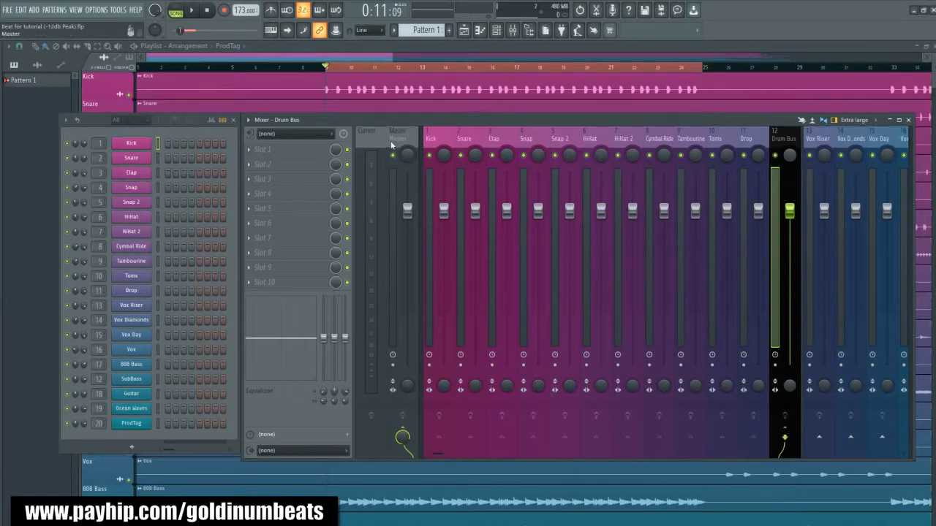
- Solo the Kick track in the playlist, and unmute Snare, HiHat and HiHat 2 alongside it
left_click(362, 54)
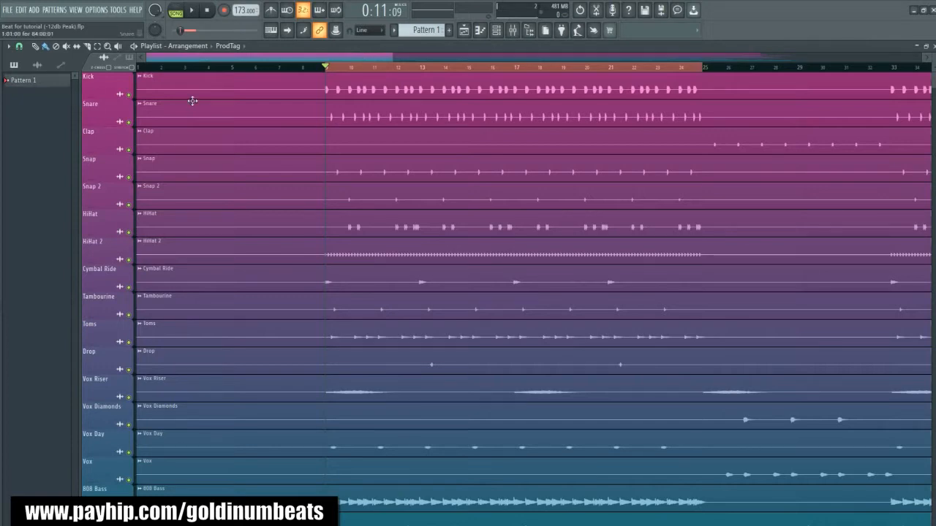
right_click(128, 97)
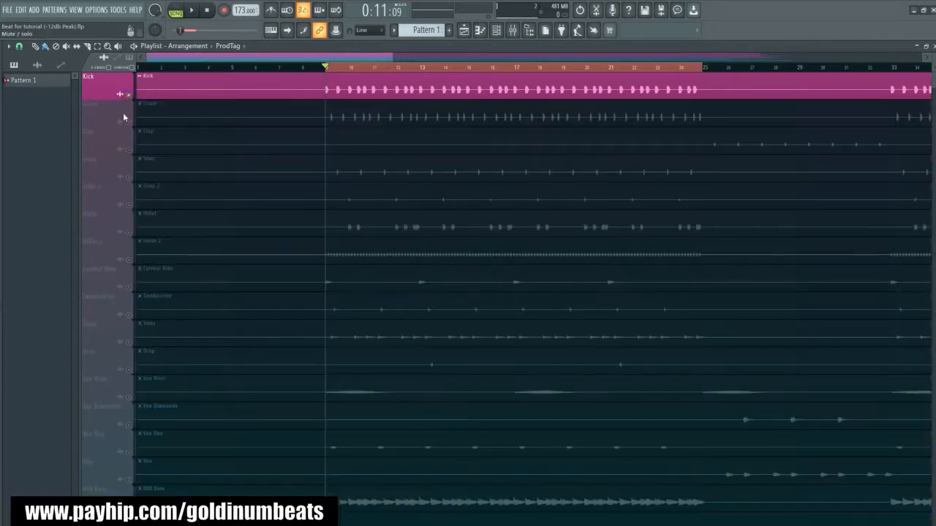
left_click(129, 122)
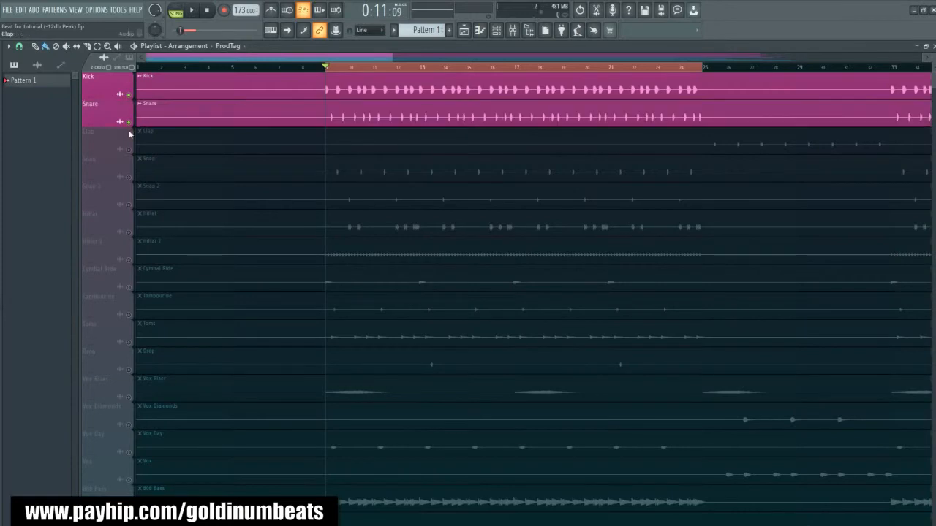
left_click(129, 233)
left_click(130, 261)
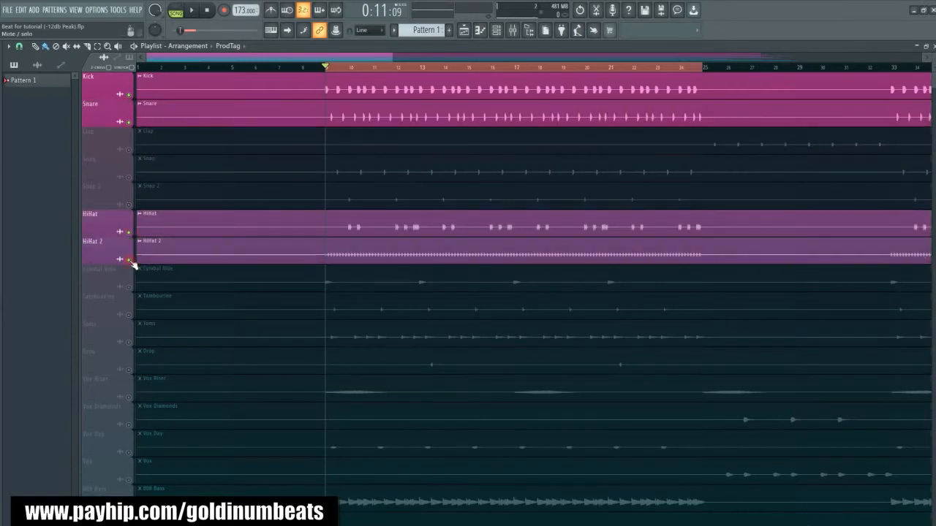
scroll(405, 415, "down", 1)
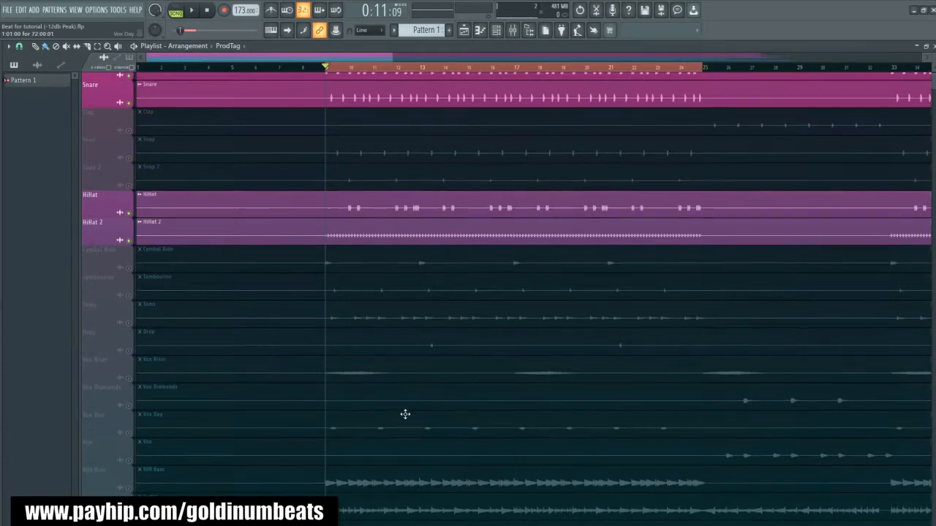
scroll(405, 415, "up", 1)
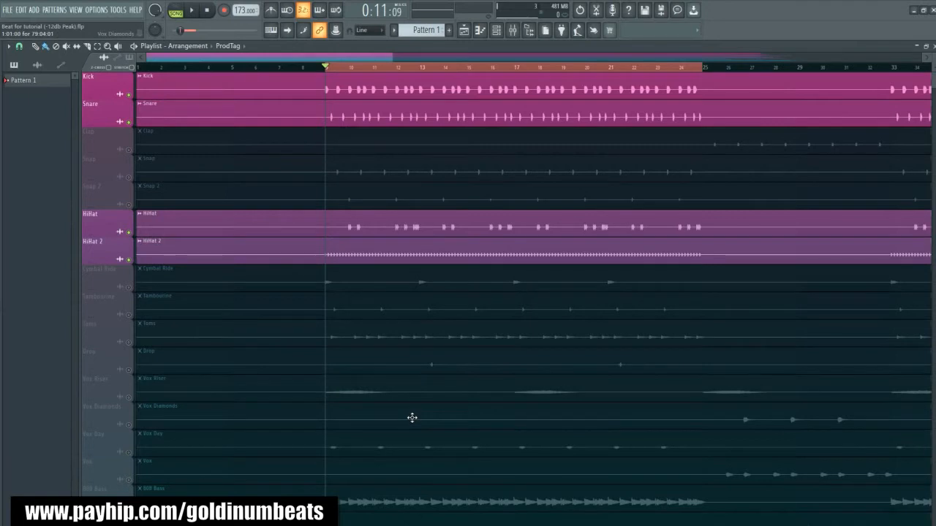
- Play the Kick, Snare, HiHat and HiHat 2 together and check their levels against the Drum Bus in the mixer
key("space")
key("F9")
left_click(432, 141)
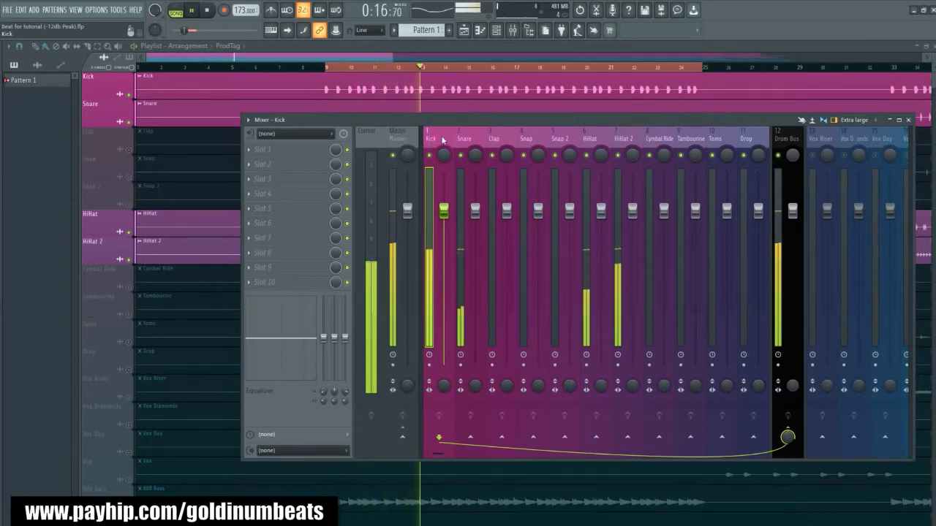
key("space")
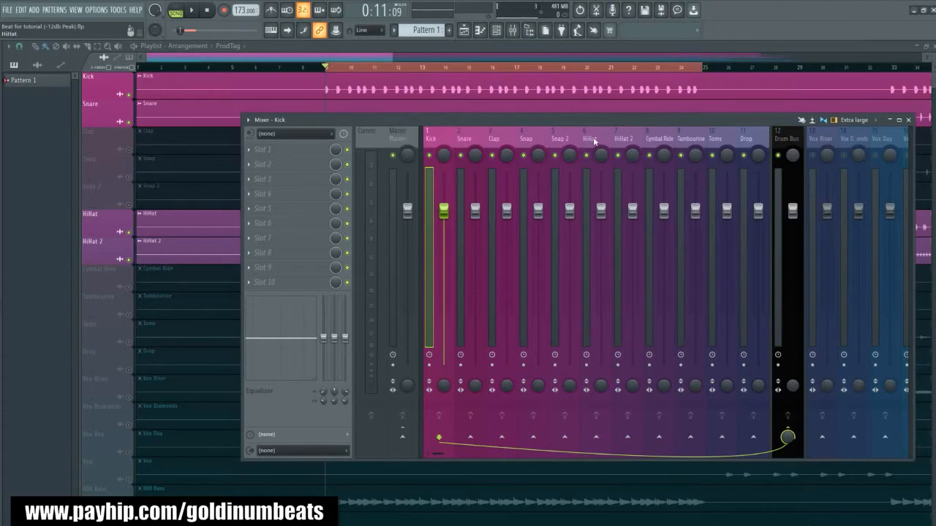
left_click(592, 141)
left_click(625, 141)
left_click(592, 140)
left_click(625, 141)
left_click(593, 140)
left_click(631, 139)
left_click(598, 140)
left_click(627, 139)
left_click(598, 140)
- Move the empty mixer track Insert 21 to position 8, between HiHat 2 and Cymbal Ride
scroll(633, 142, "down", 1)
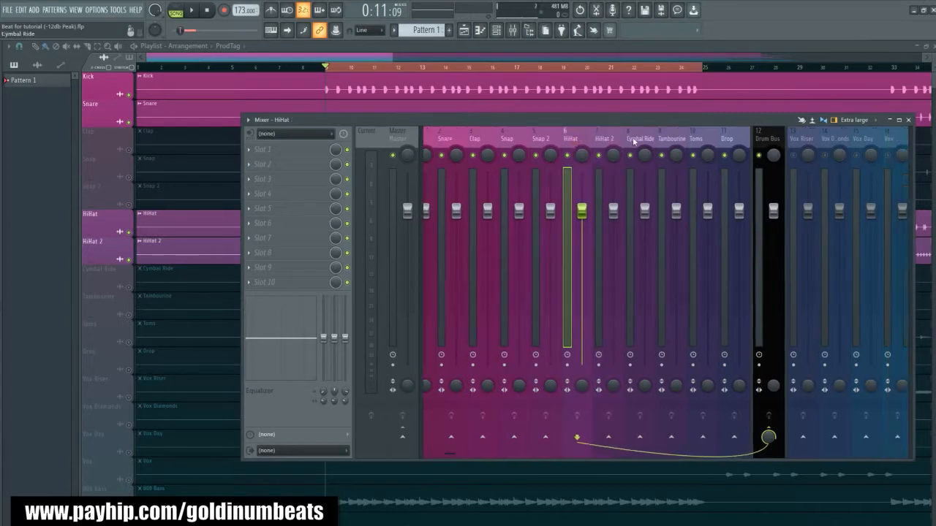
scroll(633, 141, "down", 5)
left_click(889, 142)
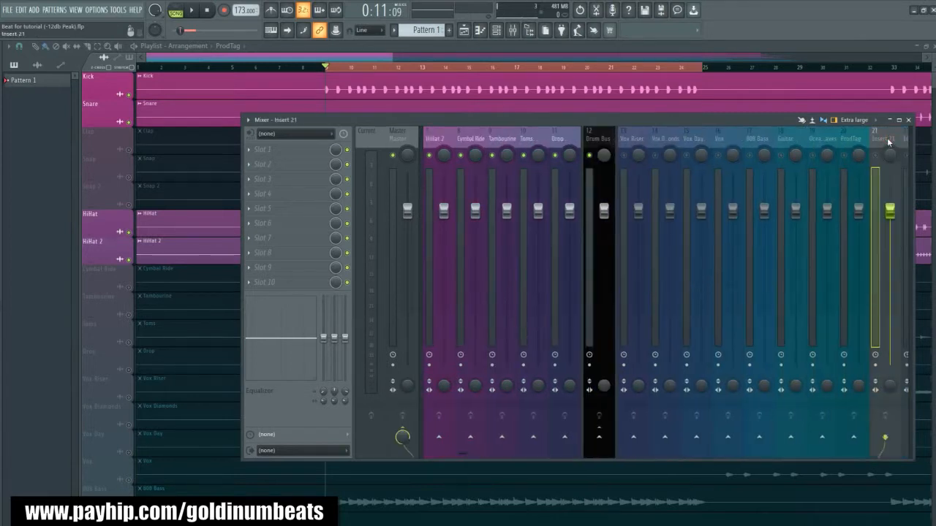
key("alt+Left")
key("alt+Left")
key("alt+Left")
key("alt+Left")
key("alt+Left")
key("alt+Left")
key("alt+Left")
key("alt+Left")
key("alt+Left")
key("alt+Left")
key("alt+Left")
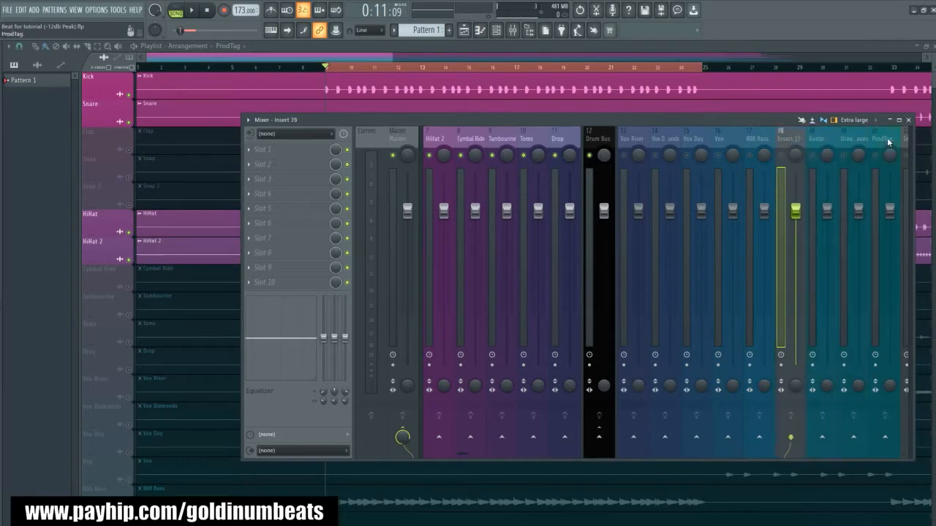
key("alt+Left")
key("alt+Left")
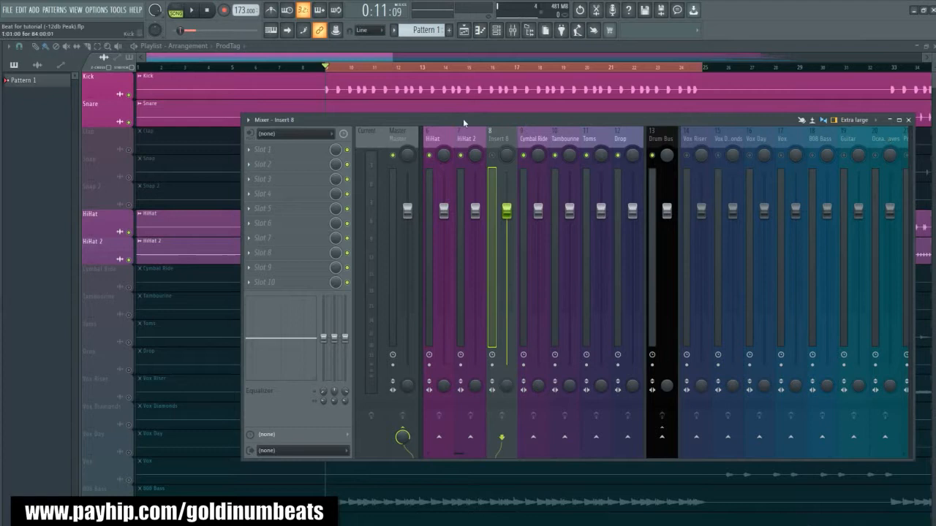
- Select the HiHat and HiHat 2 mixer tracks and route them to Insert 8 only
left_click(442, 137)
left_click(466, 138, "ctrl")
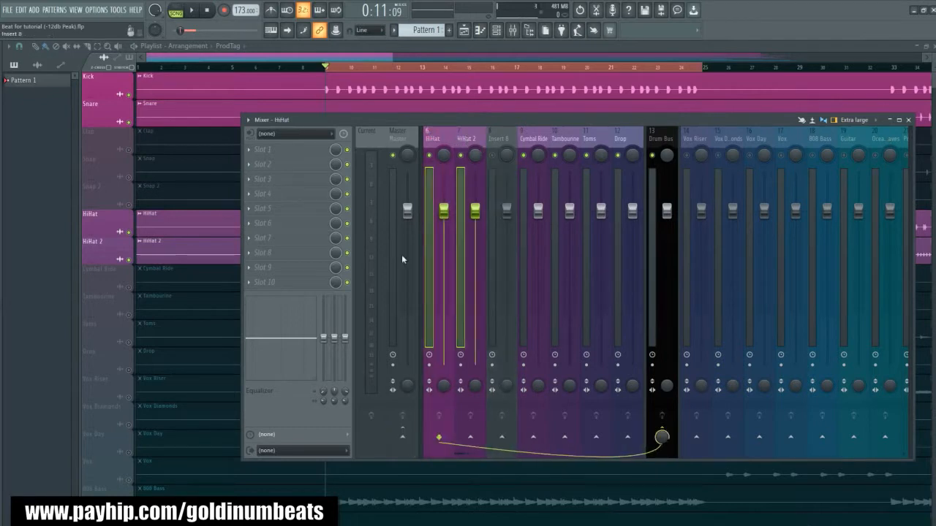
right_click(502, 437)
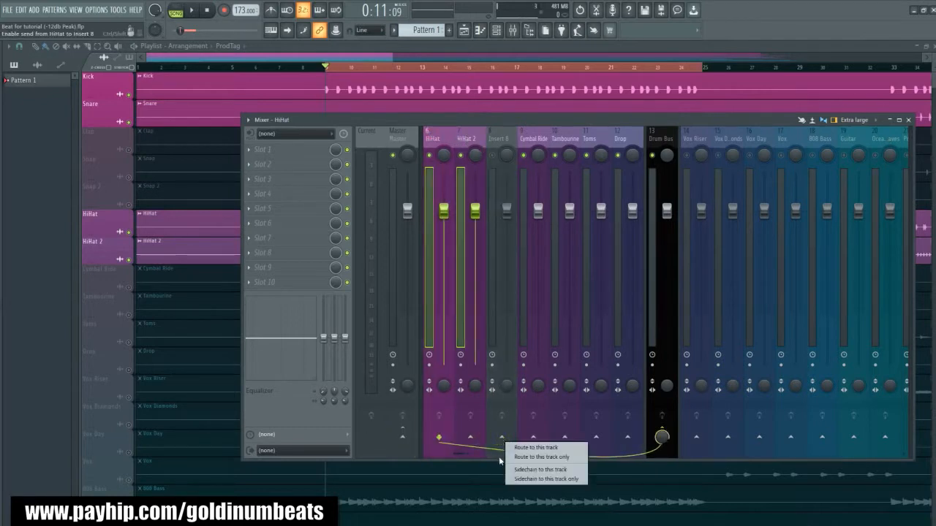
left_click(541, 456)
- Disconnect Insert 8 from the Master and route it to the Drum Bus instead
left_click(496, 139)
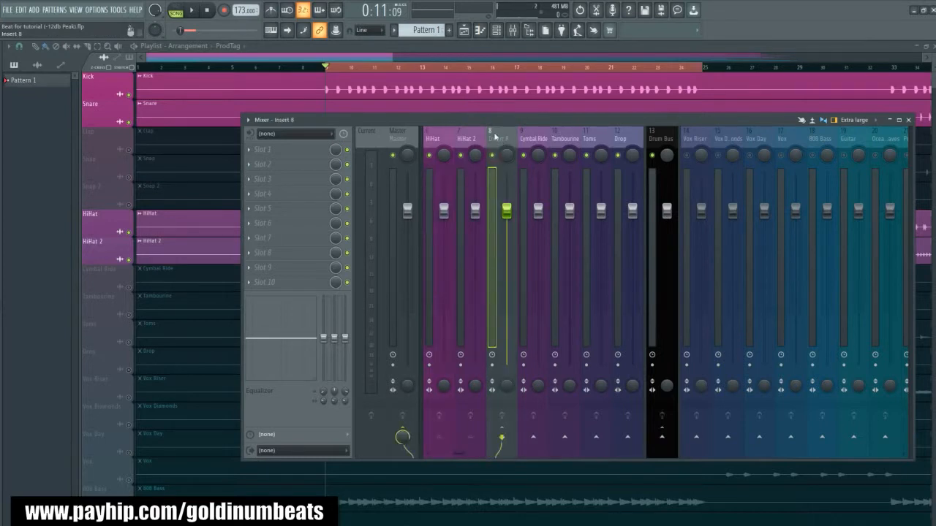
left_click(402, 437)
left_click(661, 438)
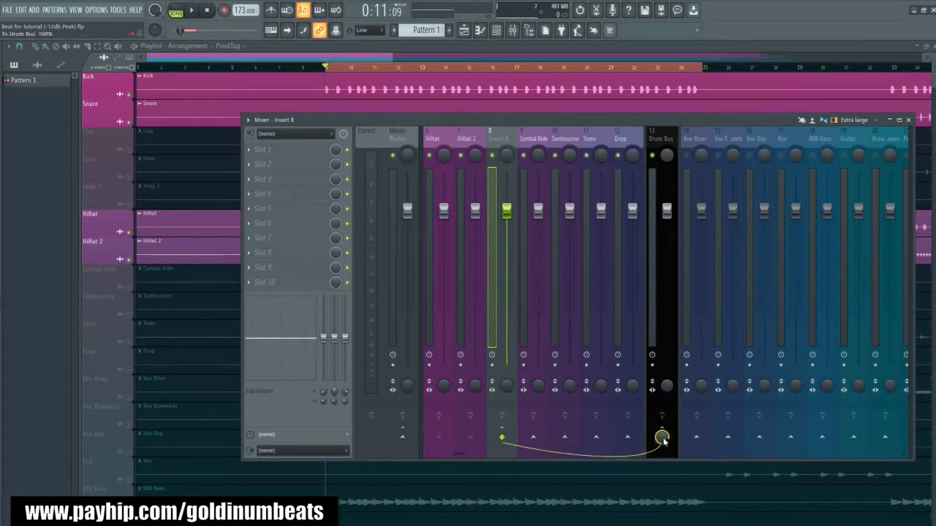
- Rename Insert 8 to Hats Group and set its color to dark goldenrod (#B19123)
right_click(497, 139)
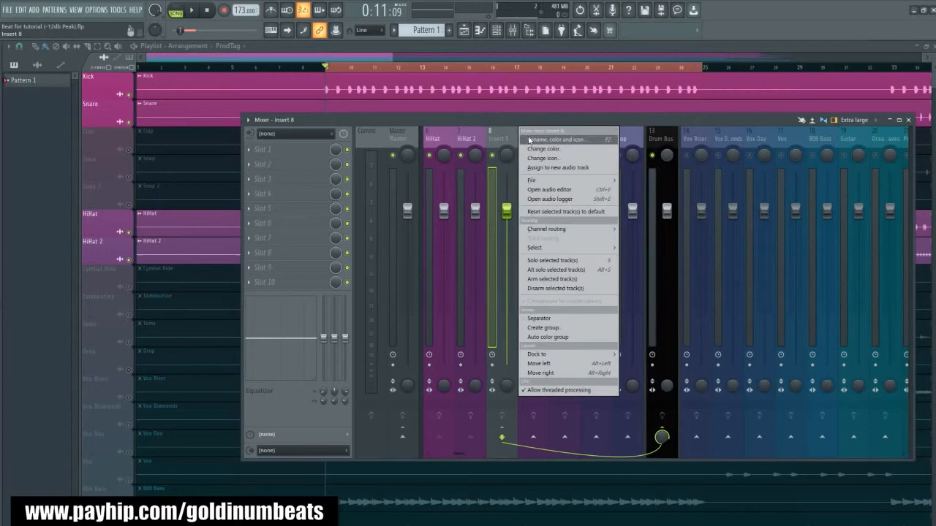
left_click(531, 138)
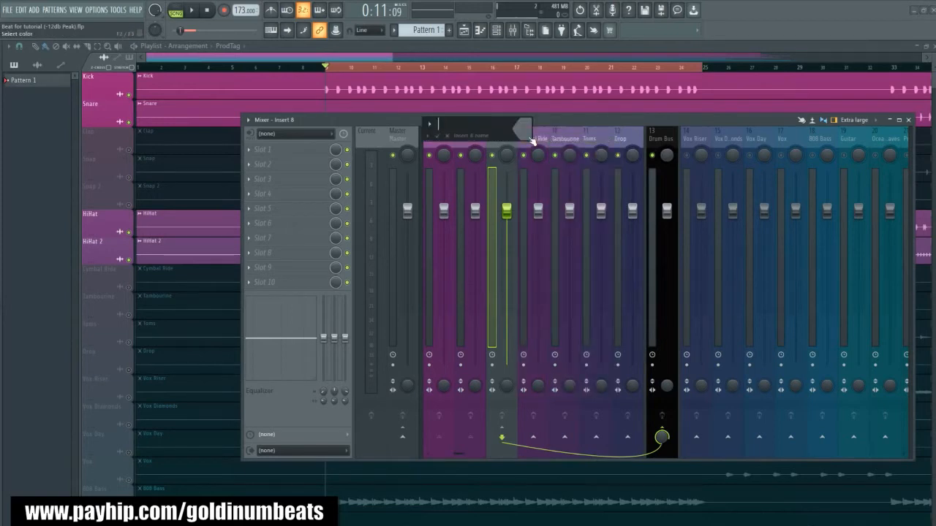
type("Hats Group")
left_click(532, 140)
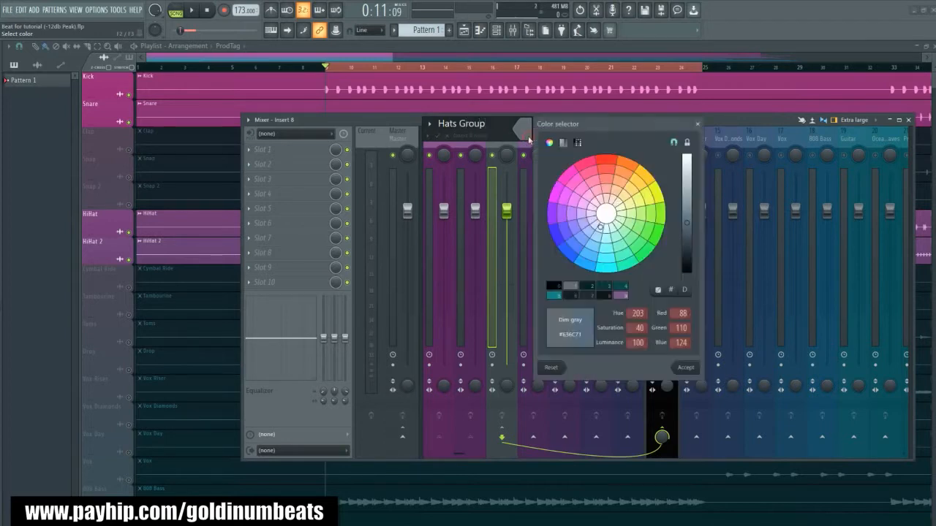
left_click(576, 249)
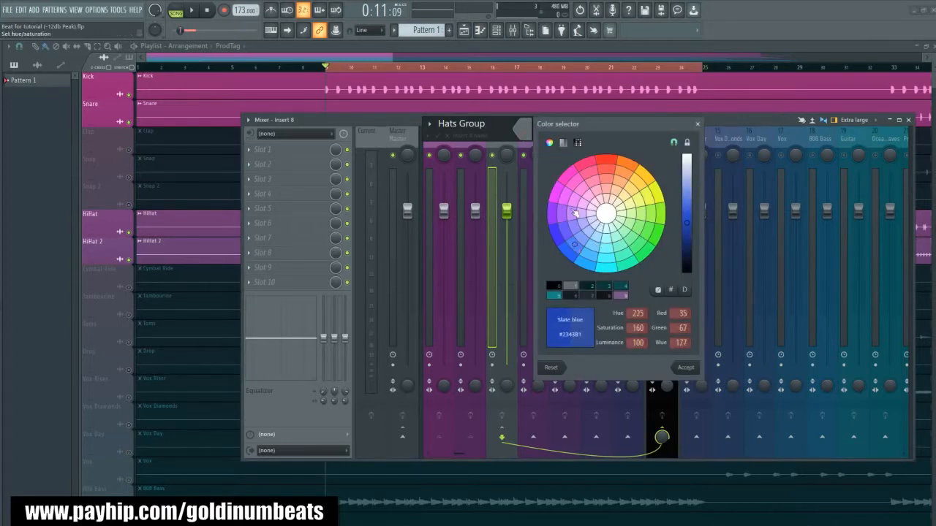
left_click(648, 193)
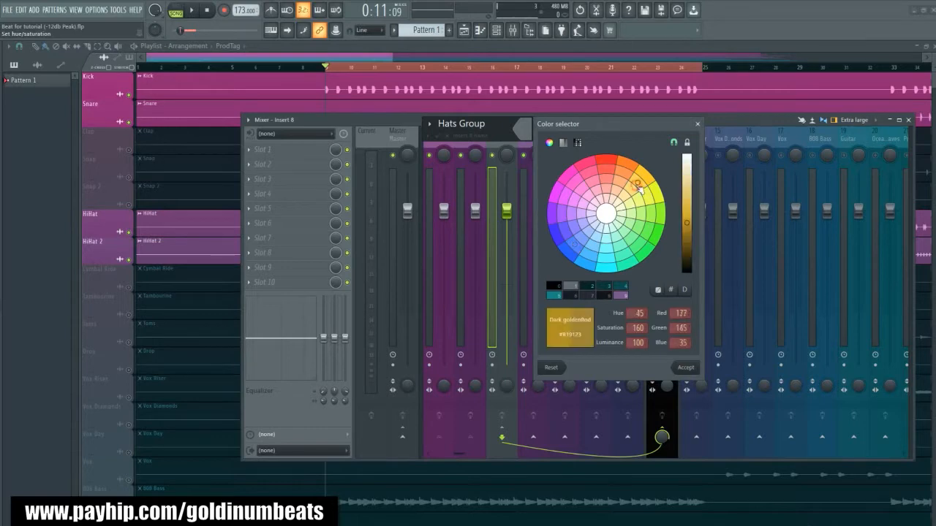
left_click(685, 367)
key("Return")
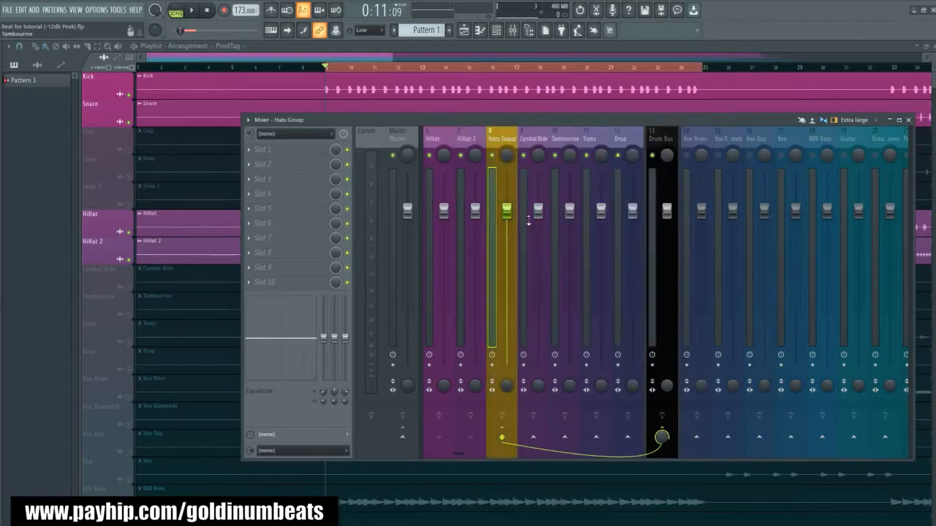
- Add mixer separators before the Hats Group and before Cymbal Ride
right_click(515, 130)
left_click(563, 318)
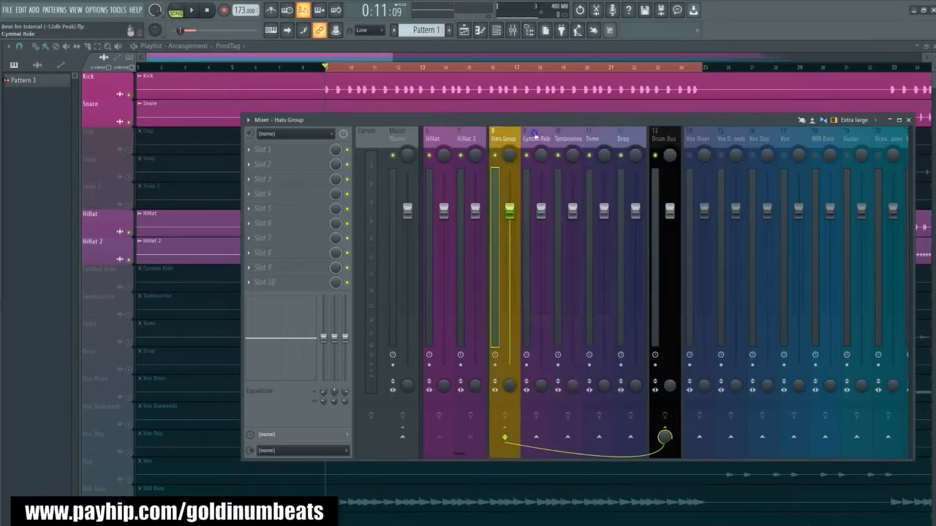
right_click(548, 130)
left_click(577, 320)
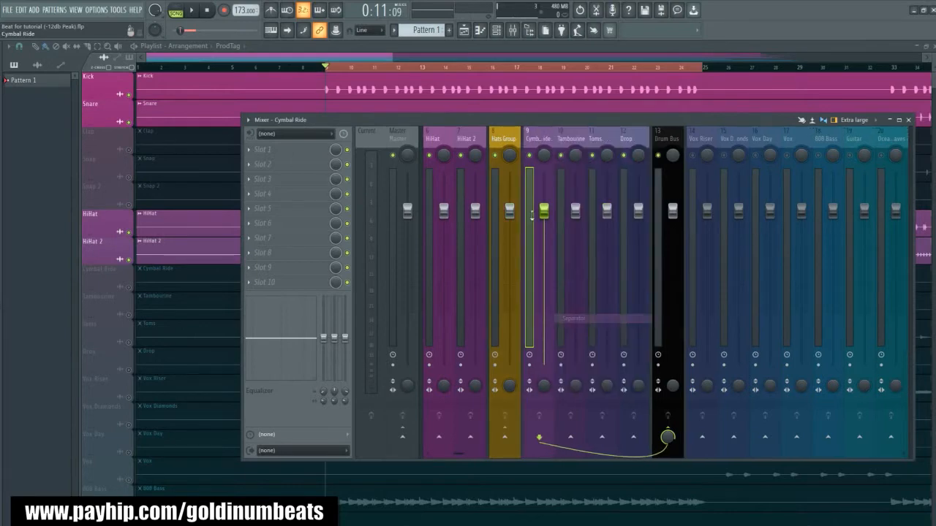
- Play the beat with the Hats Group selected and check the combined level of the hi-hats
left_click(505, 139)
scroll(468, 135, "up", 3)
key("space")
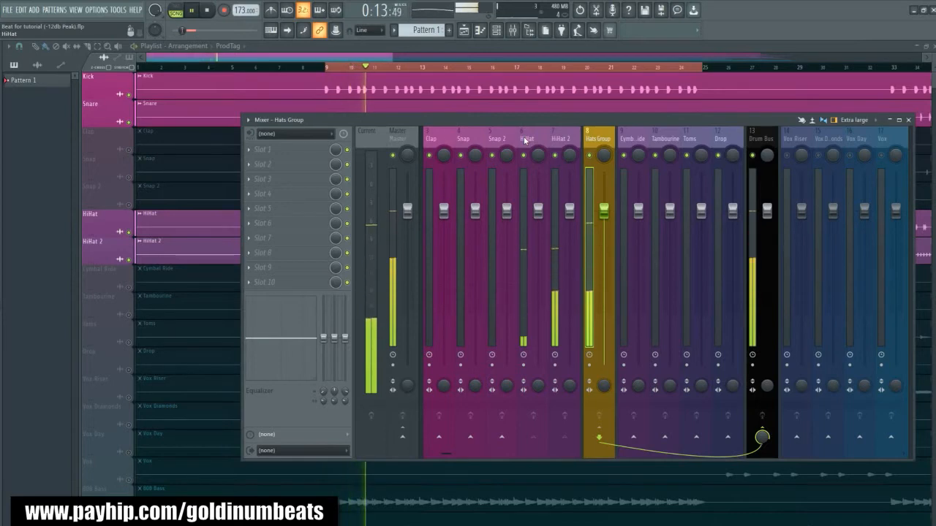
key("space")
- Add a mixer separator before the HiHat track
right_click(548, 129)
left_click(568, 319)
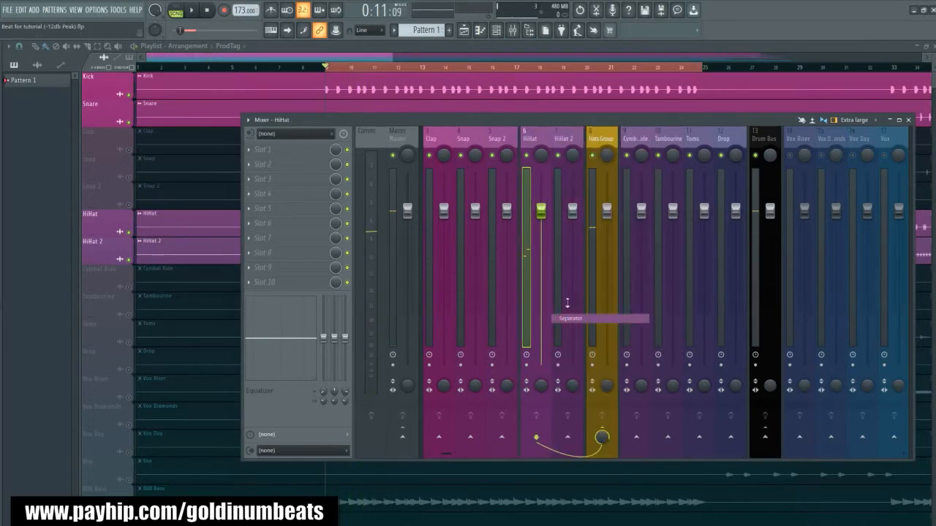
- Check the routing of HiHat and HiHat 2 into the Hats Group
left_click(563, 139)
left_click(602, 140)
left_click(563, 139)
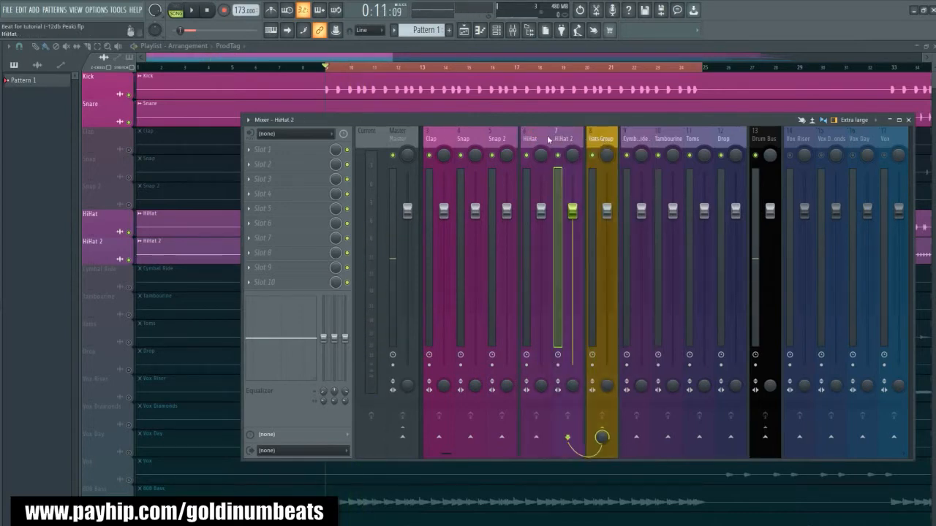
left_click(538, 136)
left_click(572, 139)
left_click(541, 139)
left_click(563, 138)
left_click(526, 139)
left_click(565, 140)
left_click(532, 139)
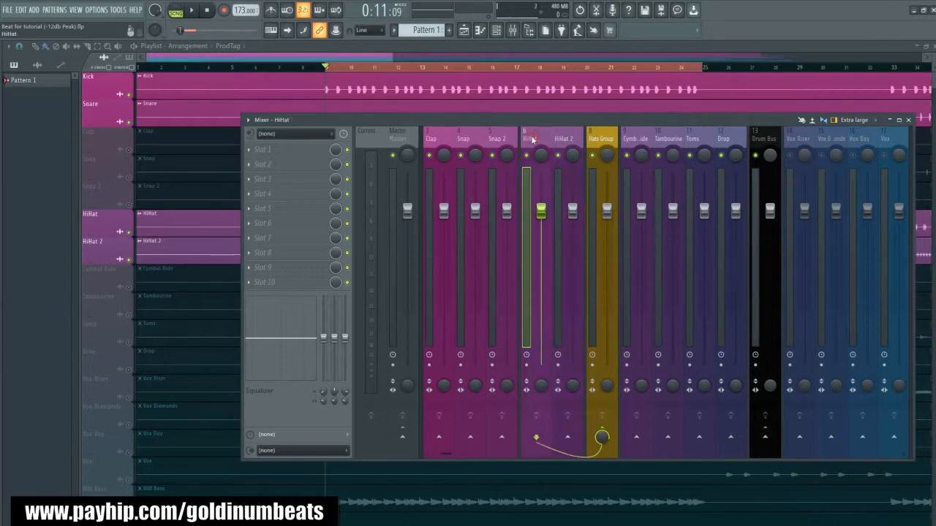
left_click(568, 142)
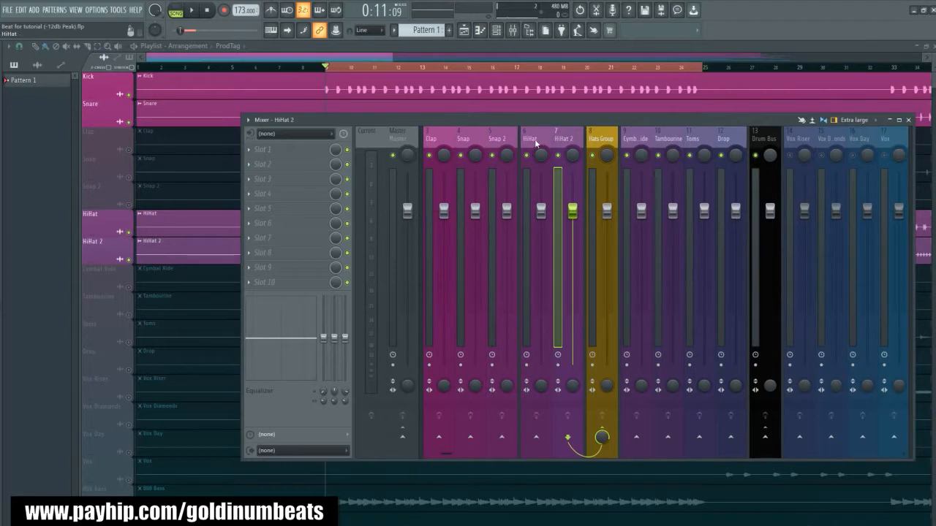
left_click(538, 140)
- Mute the Hats Group mixer track, select Kick, and play the beat to check the remaining drum levels
scroll(538, 140, "up", 2)
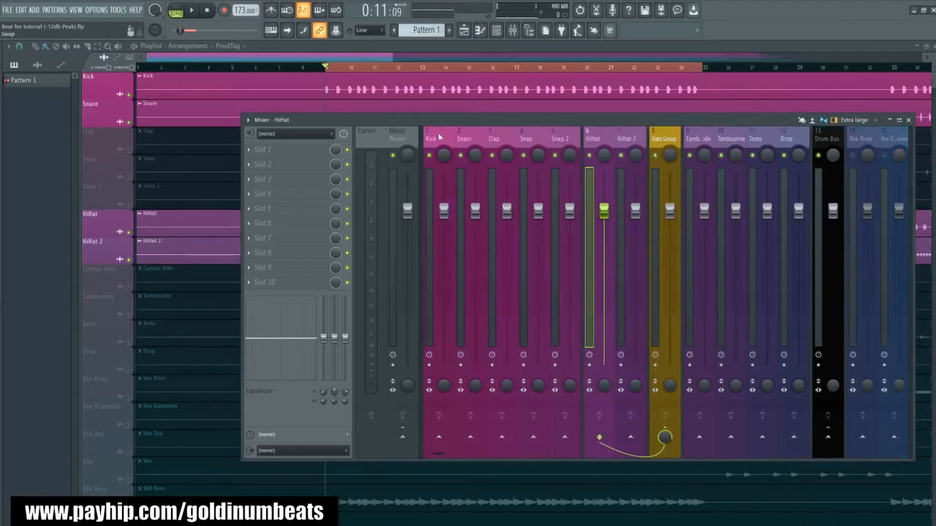
left_click(431, 138)
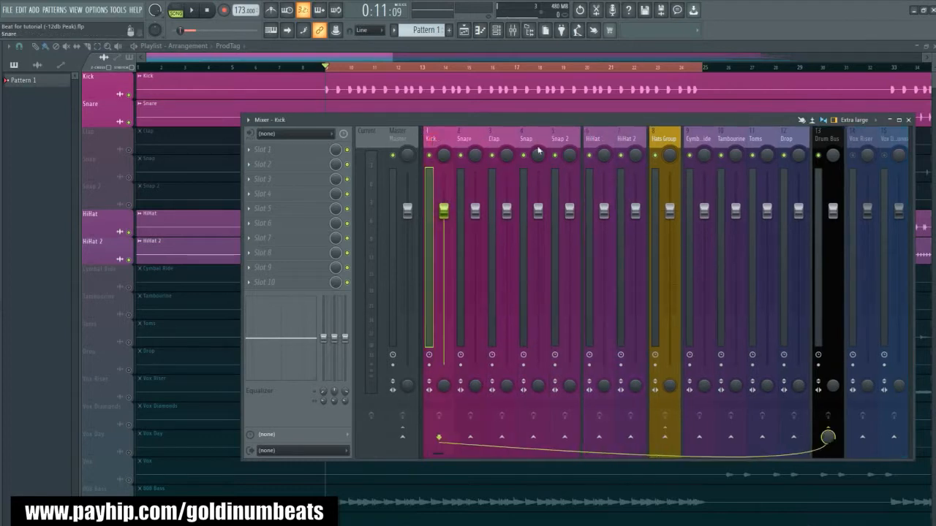
left_click(656, 155)
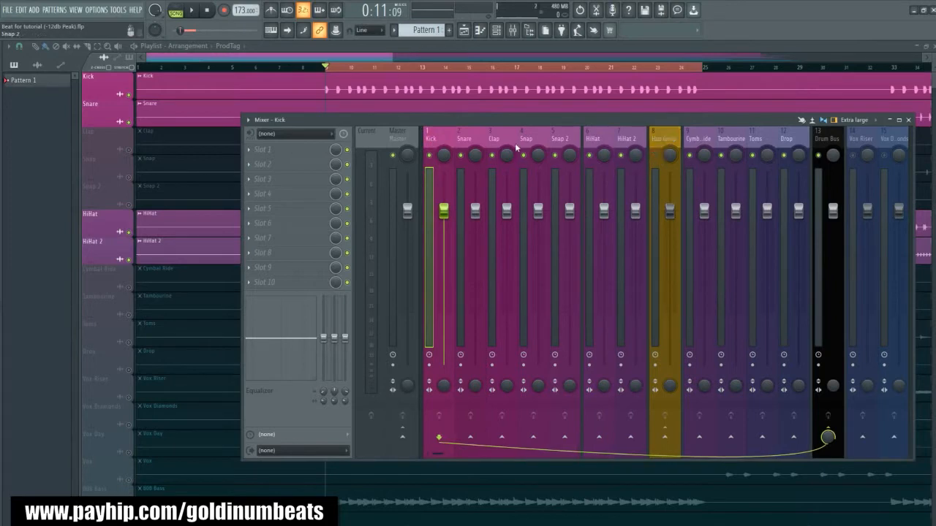
key("space")
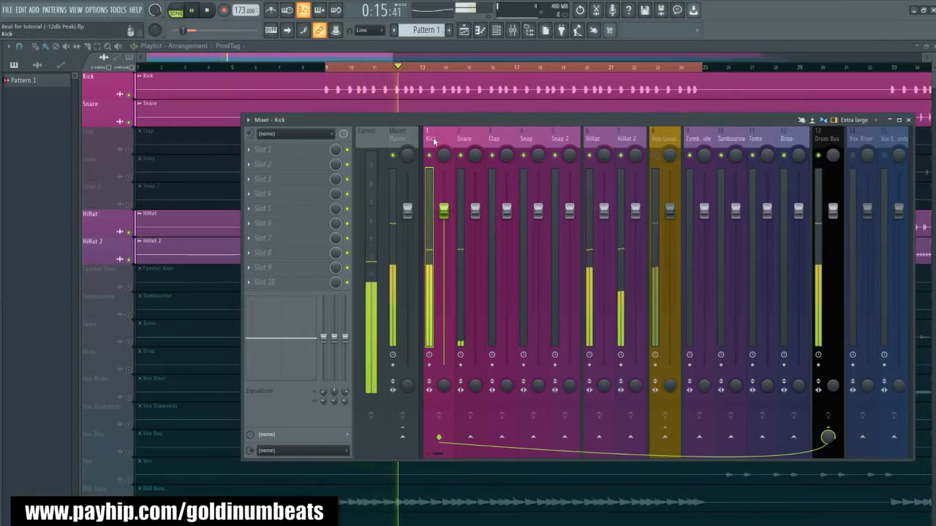
key("space")
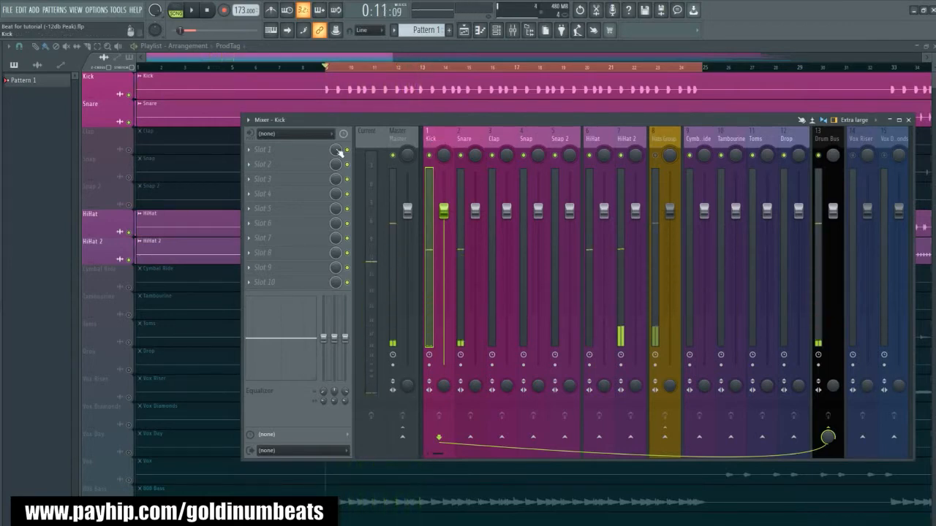
- Insert Fruity Parametric EQ 2 in the Kick track's first effect slot and play the beat to view its spectrum
left_click(304, 153)
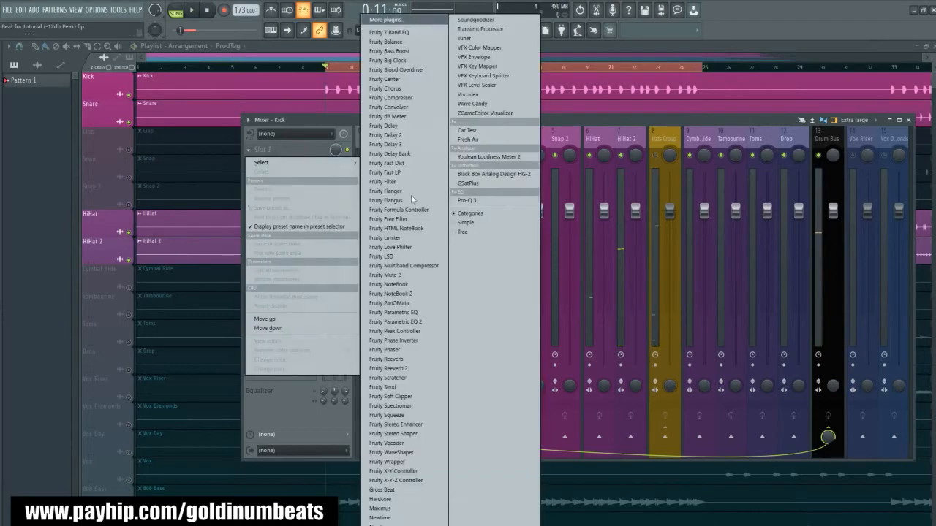
left_click(416, 322)
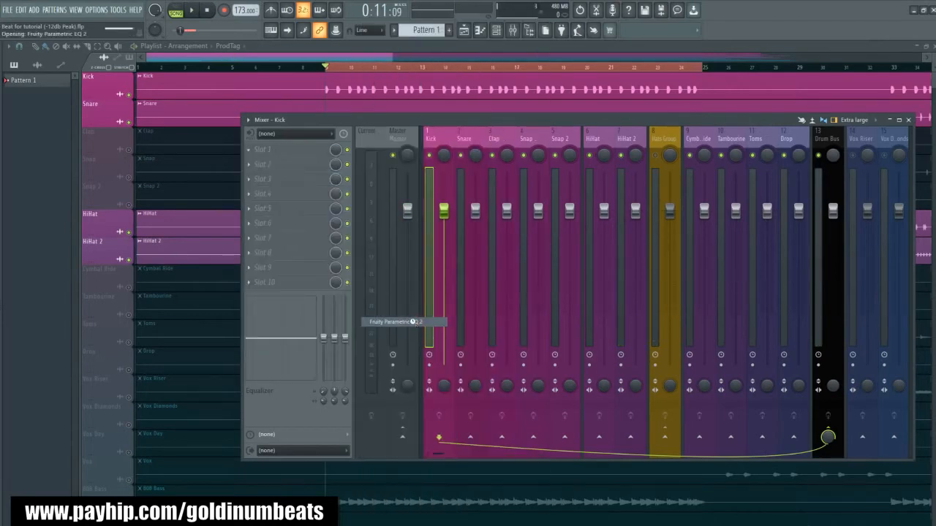
left_click_drag(326, 289, 594, 383)
left_click_drag(519, 251, 624, 210)
key("space")
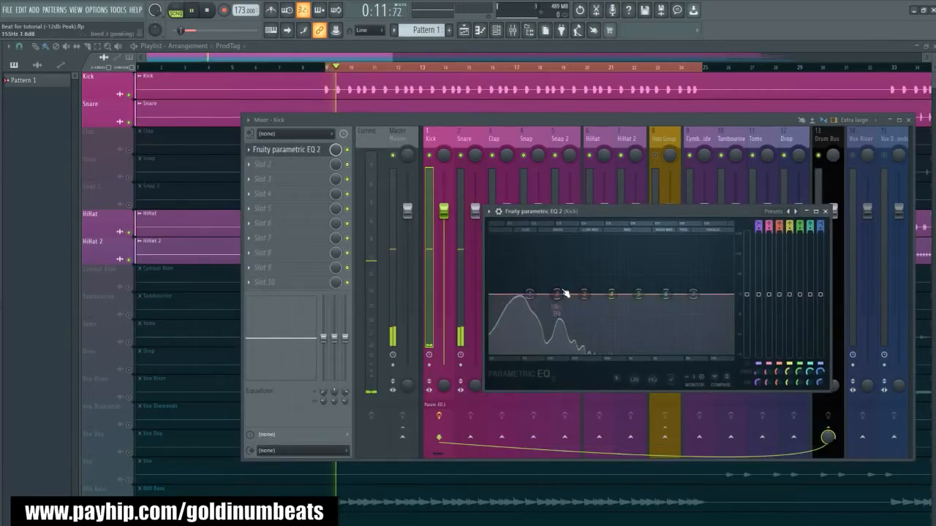
key("space")
- Slightly boost band 5 of the Kick EQ at about 1500 Hz while playing the beat
left_click_drag(638, 294, 642, 288)
key("space")
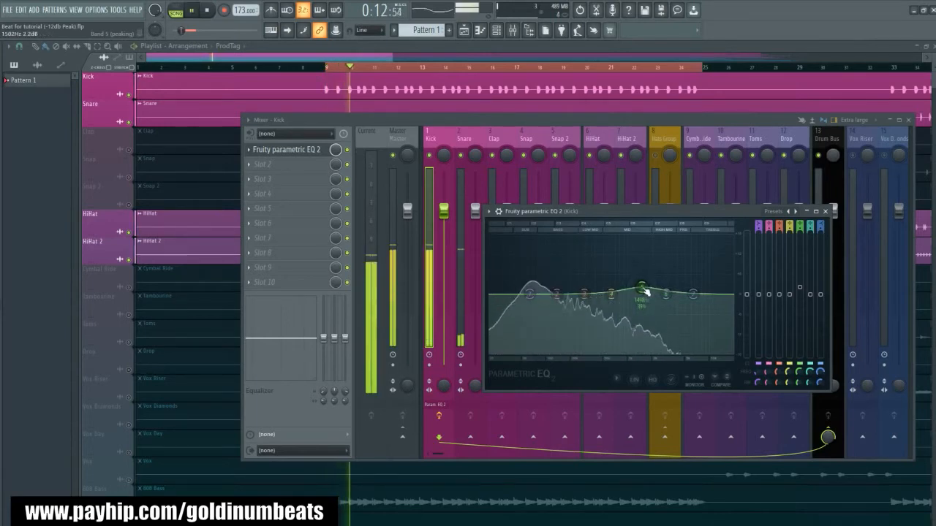
left_click_drag(643, 287, 642, 291)
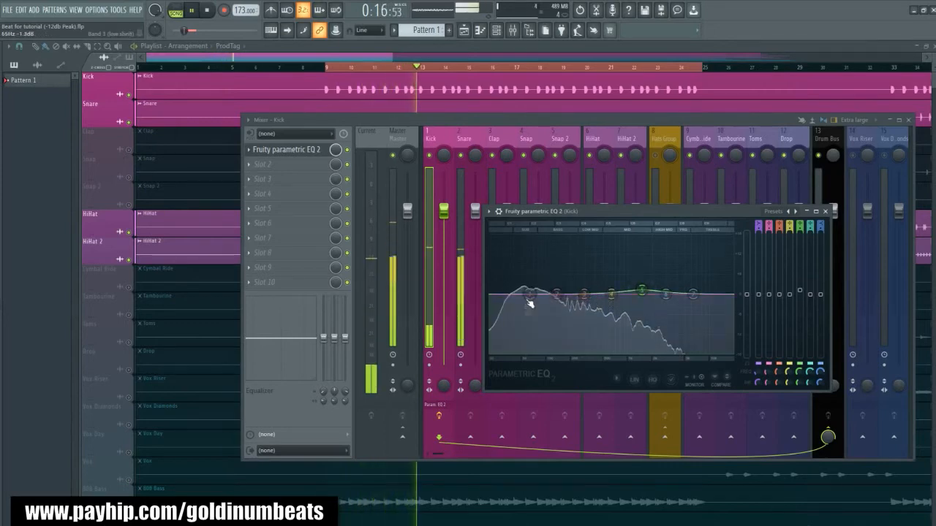
- Try a small low-shelf cut with band 1 of the Kick EQ, listen to it, and close the EQ
left_click_drag(532, 302, 539, 303)
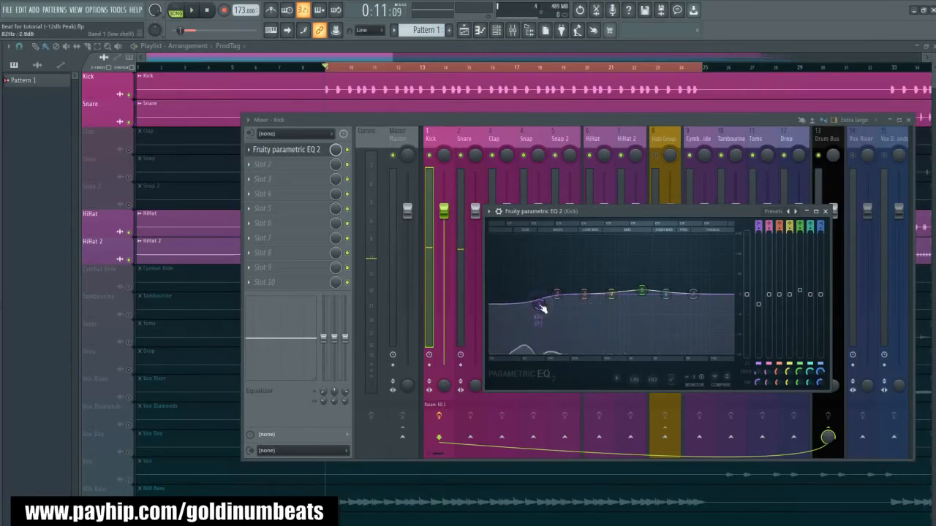
key("space")
left_click_drag(541, 308, 545, 303)
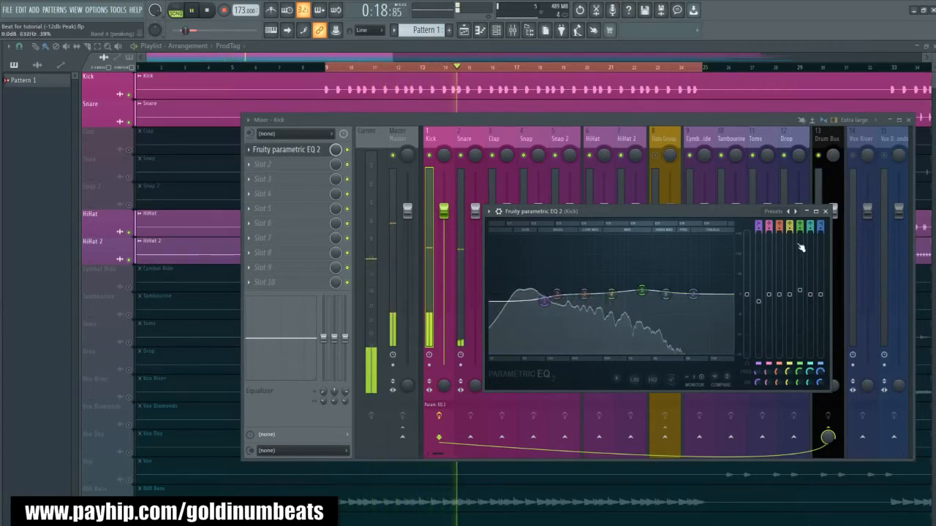
key("space")
left_click(826, 211)
- Insert Fruity Limiter in the Kick track's second effect slot and play the beat to view its waveform
left_click(274, 166)
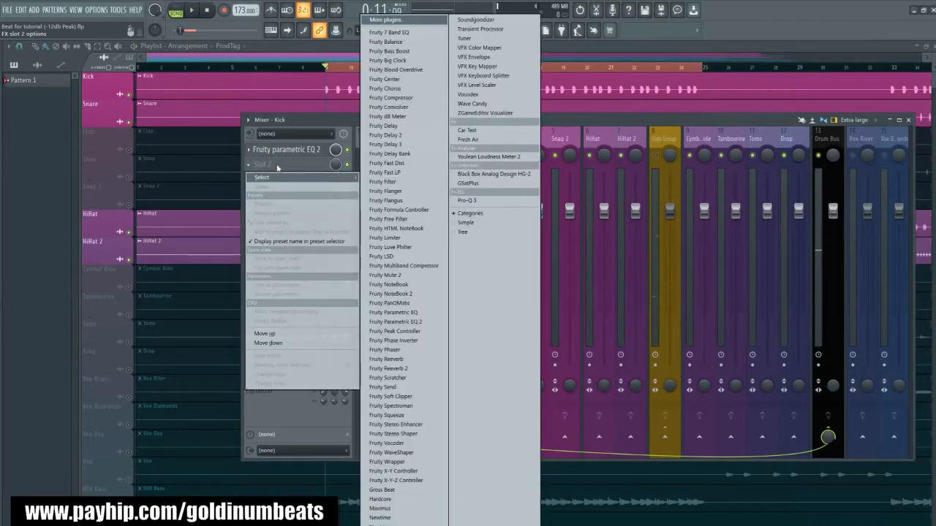
left_click(397, 239)
key("space")
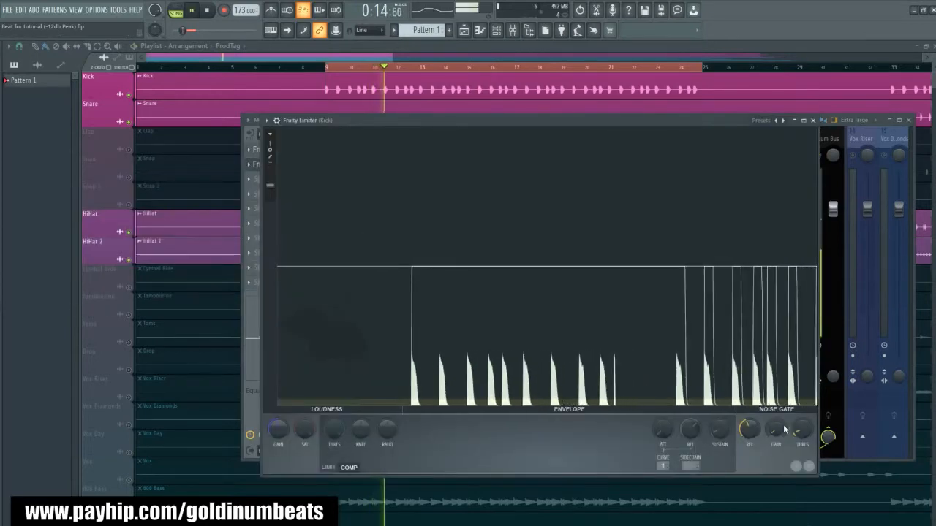
key("space")
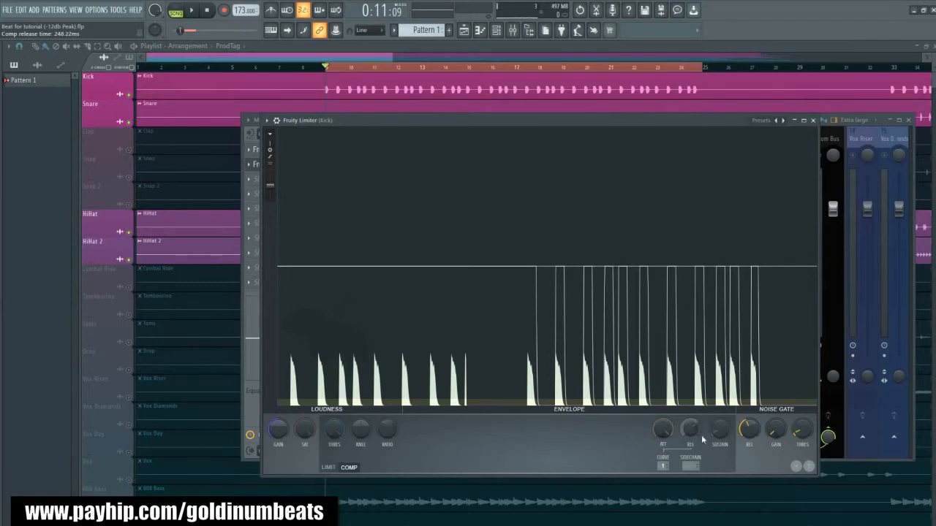
- Lower the Kick limiter's compressor threshold, raise its ratio and attack, and listen to the compression
left_click_drag(333, 437, 334, 456)
key("space")
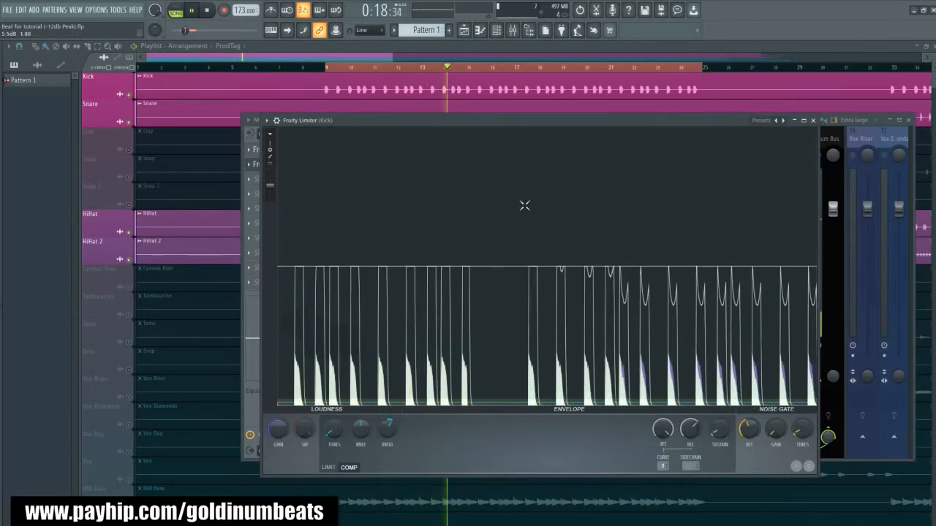
key("space")
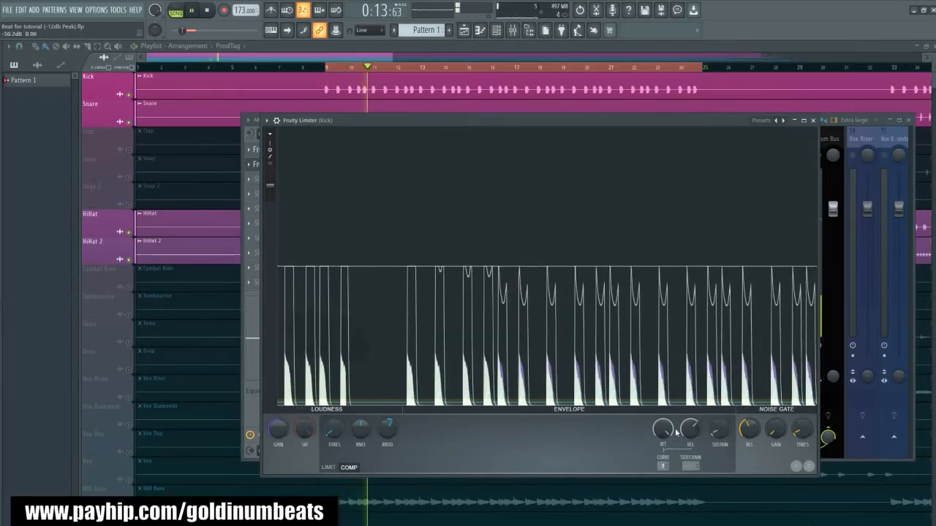
- Fine-tune the Kick compressor to a threshold of about -39.4 dB and a 1.5:1 ratio, and close the limiter
left_click_drag(334, 430, 332, 434)
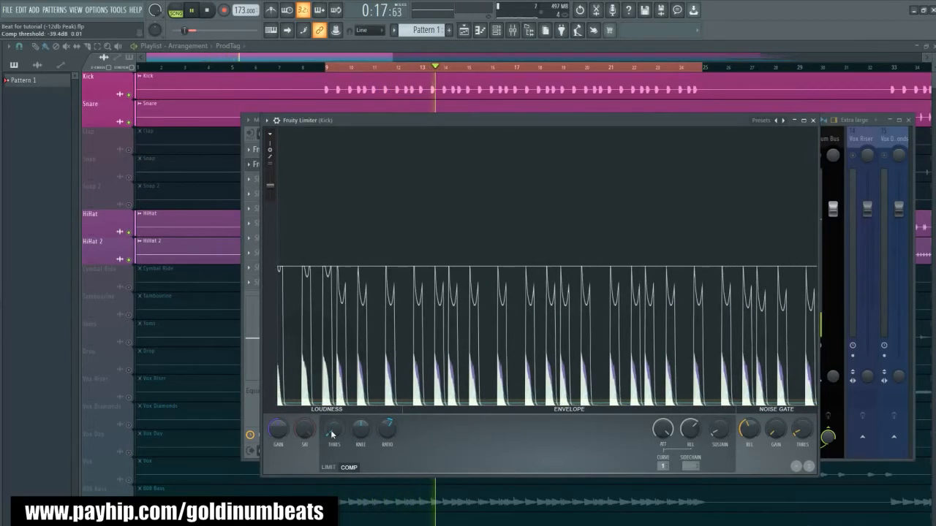
key("space")
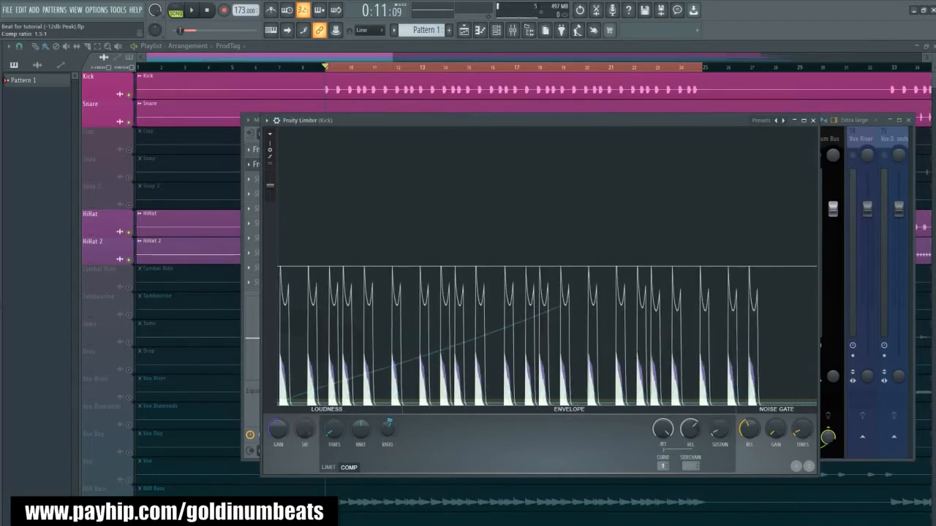
key("space")
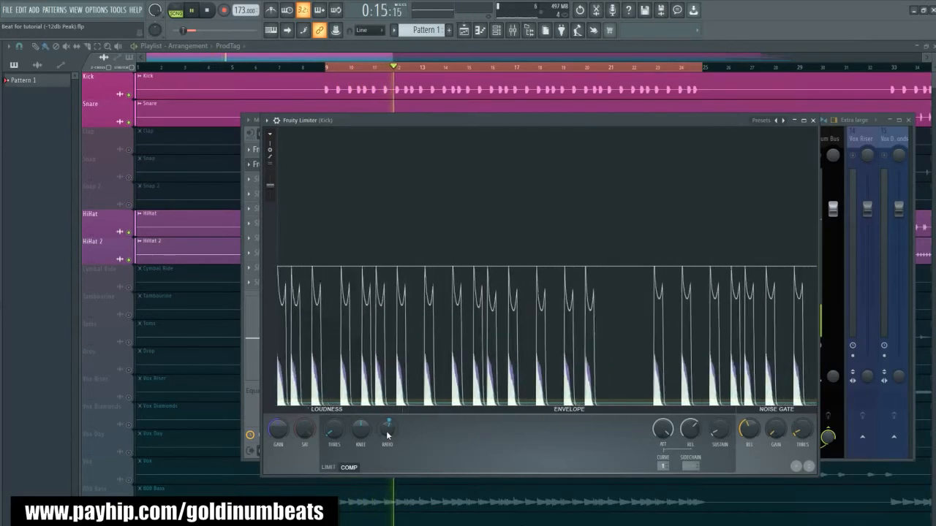
left_click(813, 120)
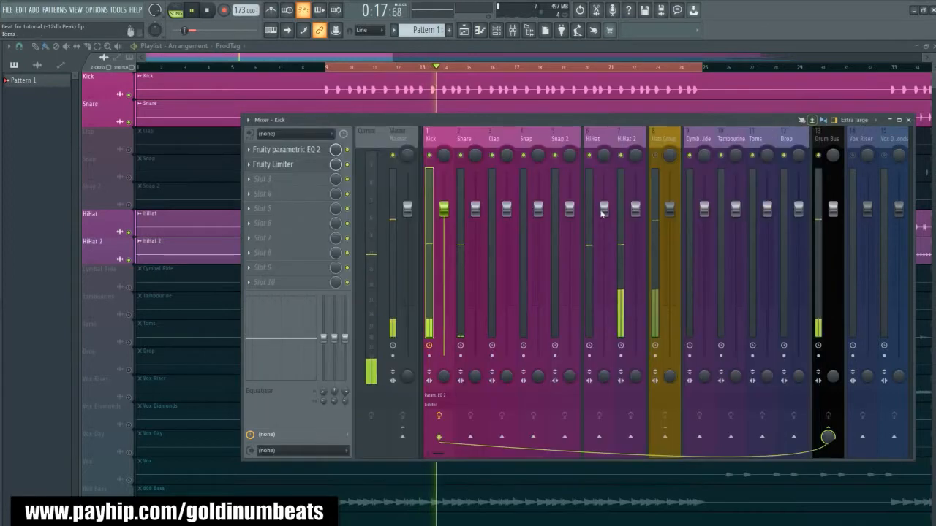
- Compare the Kick with its effects bypassed and enabled during playback
key("space")
left_click(439, 419)
key("space")
left_click(439, 419)
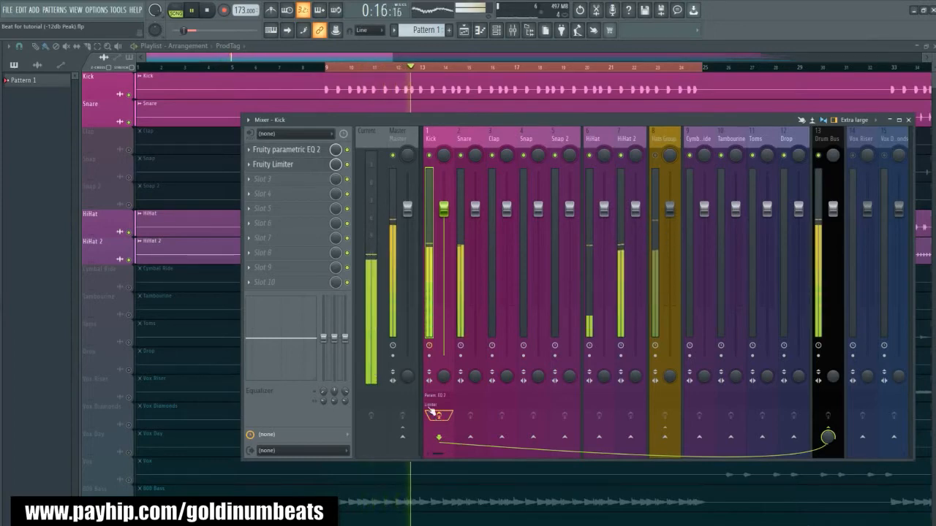
- Roll off the Kick's highs with a low-pass on band 7 of its EQ, turn off band 1, and check the sound
left_click(286, 150)
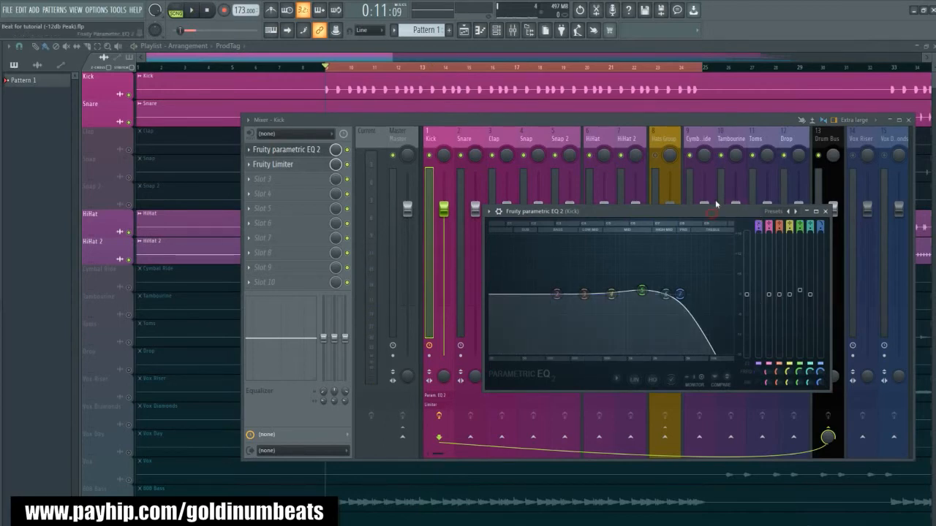
left_click_drag(711, 213, 715, 200)
key("space")
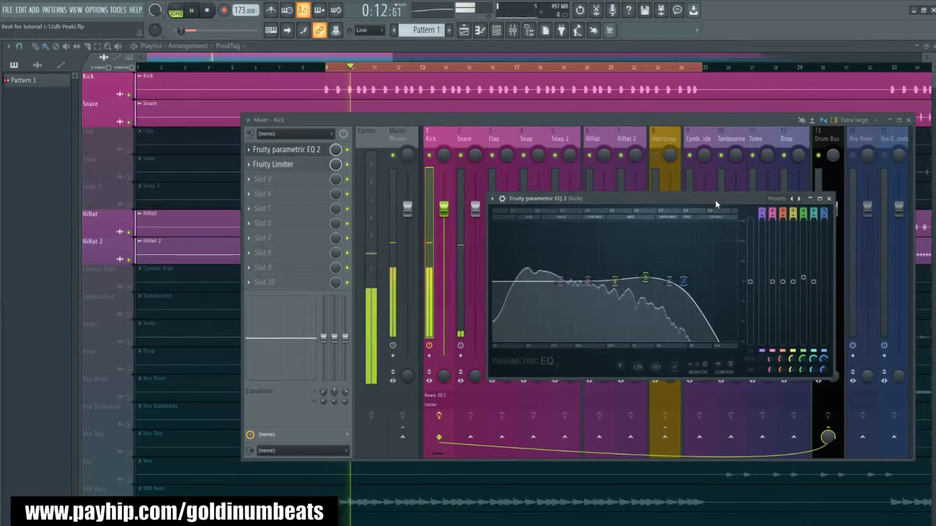
left_click(829, 199)
key("space")
- Slightly lower the Kick limiter's gain and play the beat to check the level against the mixer meters
left_click(277, 165)
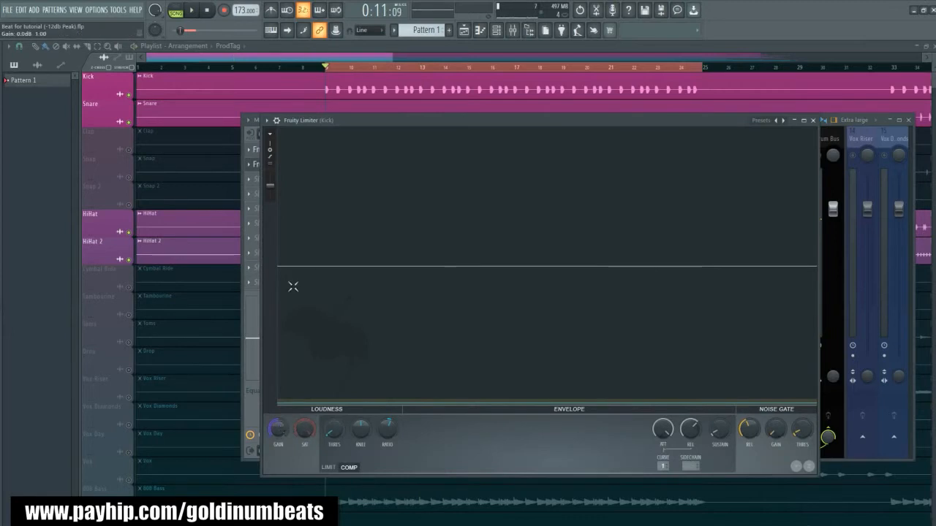
left_click_drag(343, 125, 518, 120)
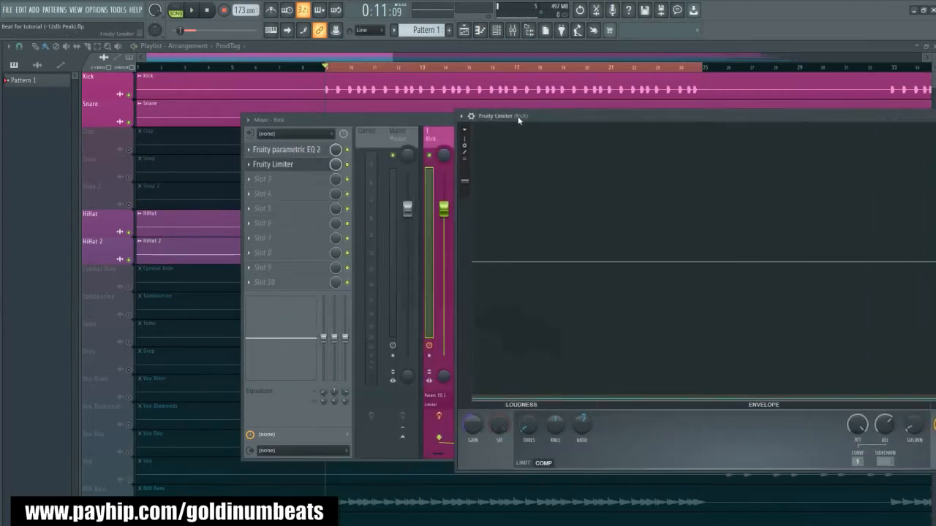
left_click_drag(469, 427, 469, 420)
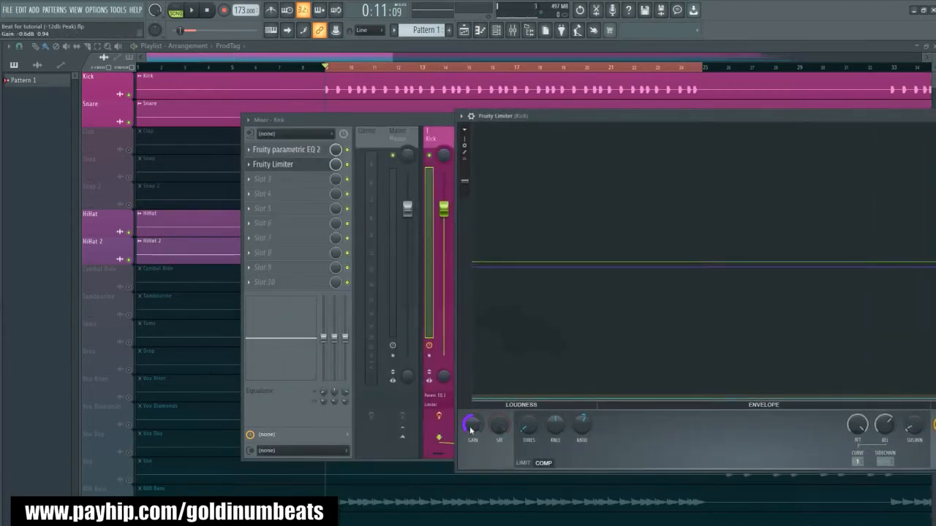
key("space")
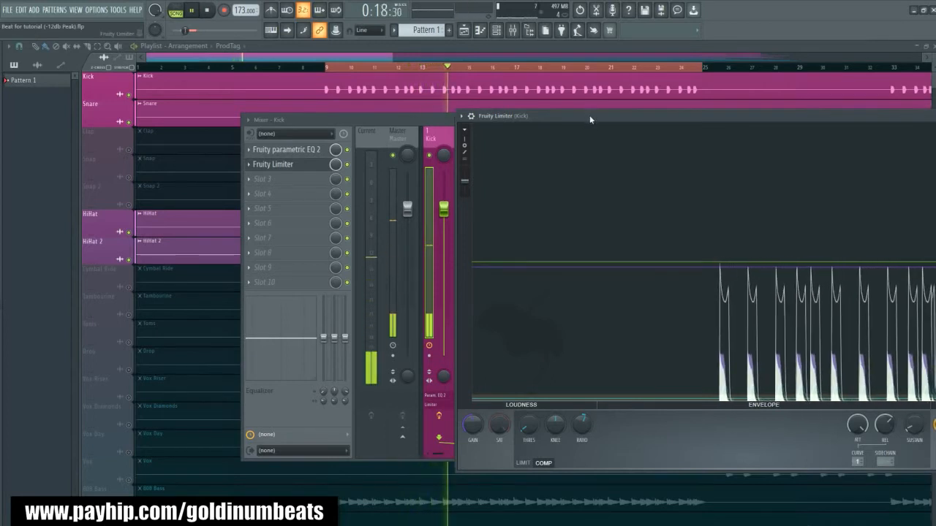
left_click_drag(577, 115, 552, 113)
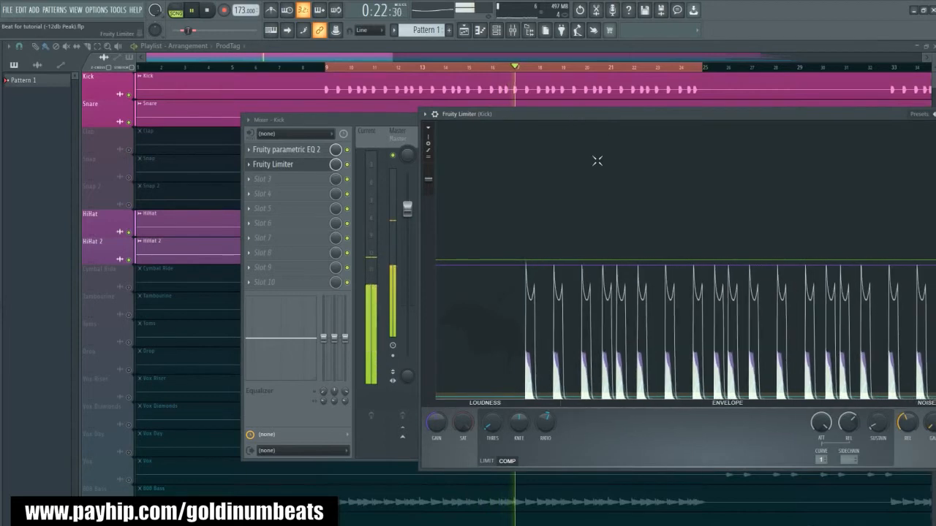
- Try shorter and longer compressor release times on the Kick limiter during playback, return to 248.22 ms, and close the limiter
key("space")
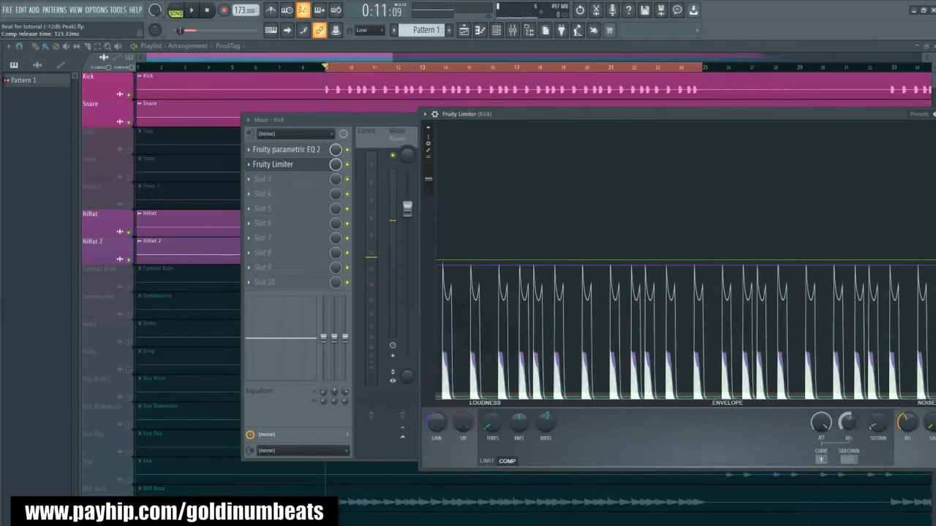
key("space")
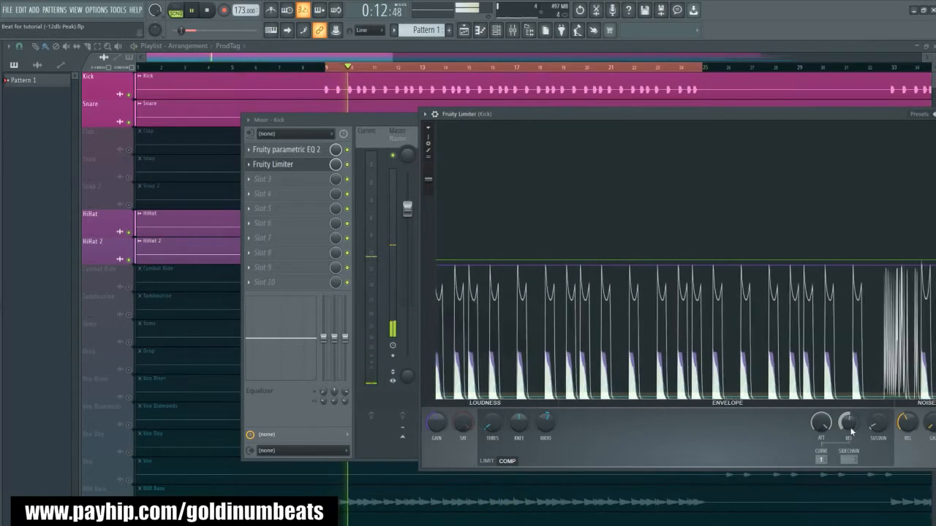
key("space")
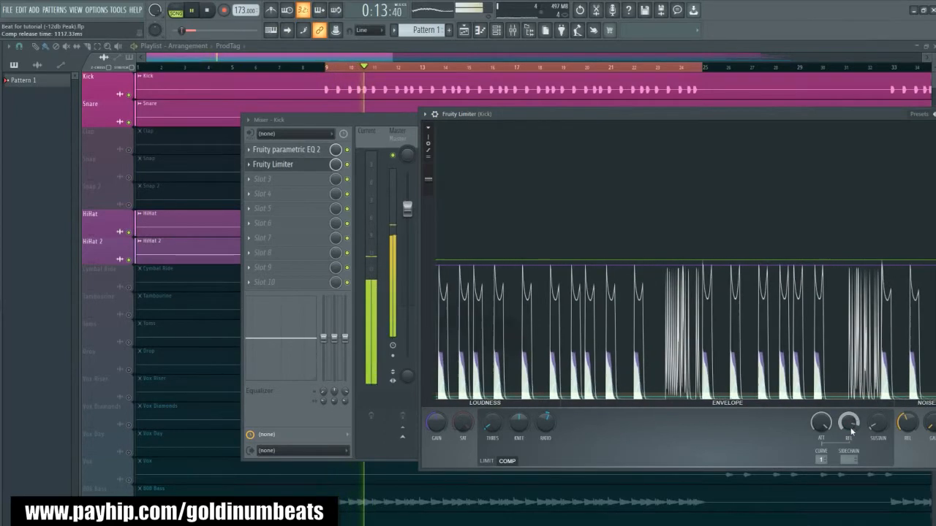
scroll(850, 431, "down", 5)
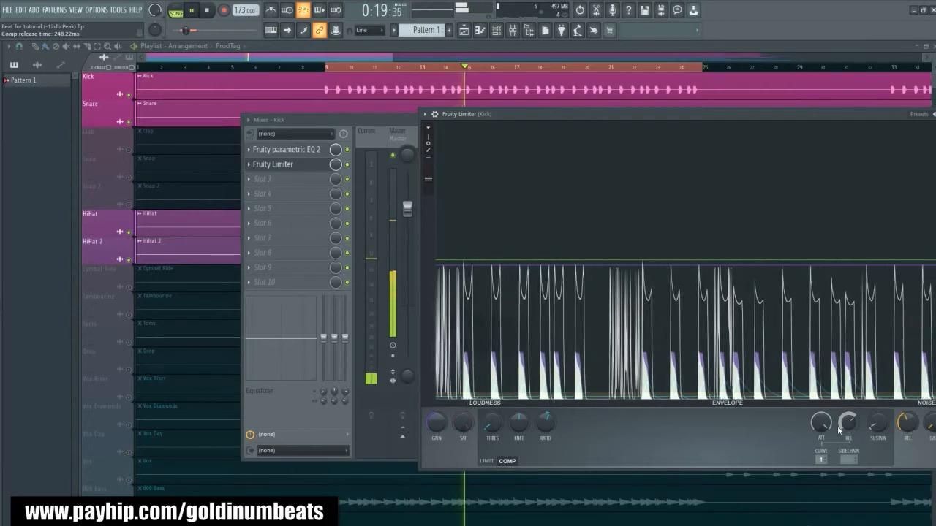
left_click_drag(663, 111, 526, 128)
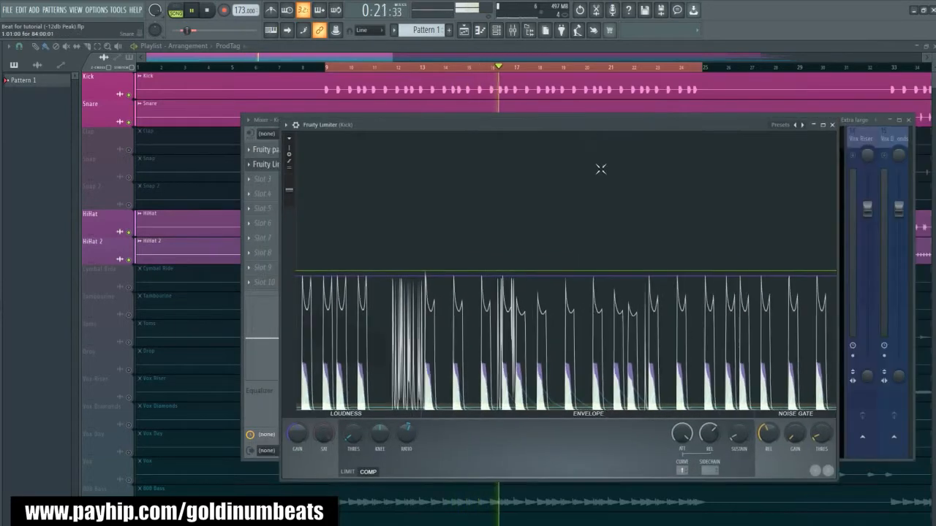
key("space")
left_click(832, 125)
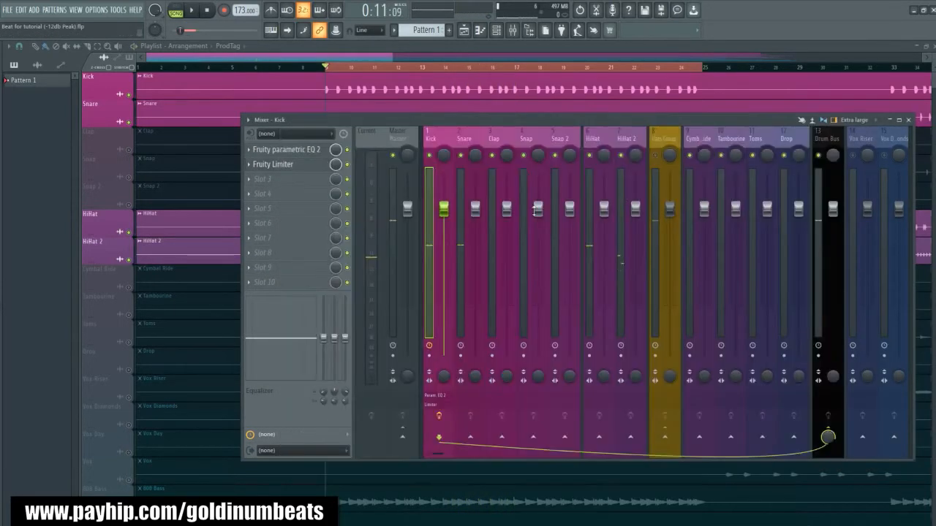
- Select the Snare track, play the beat to check its level, and insert Fruity Parametric EQ 2 in its first effect slot
left_click(467, 140)
key("space")
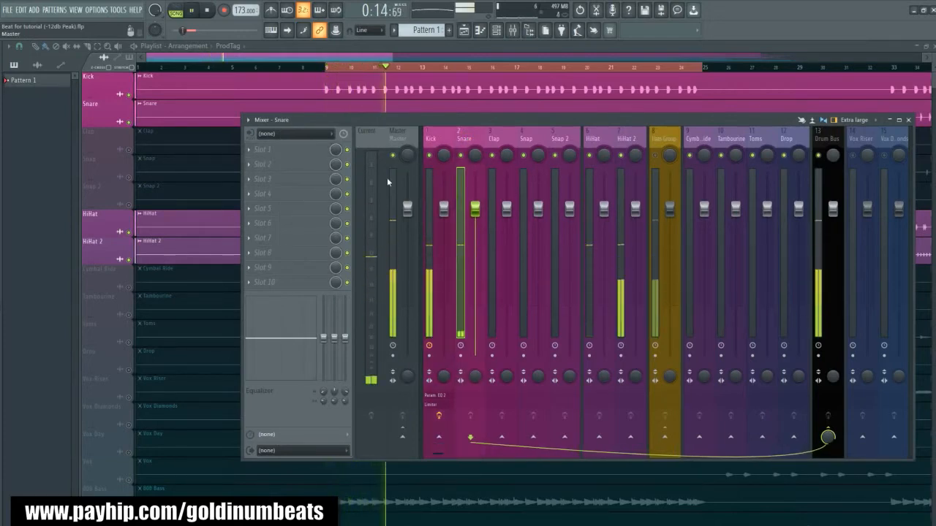
key("space")
left_click(288, 152)
left_click(392, 322)
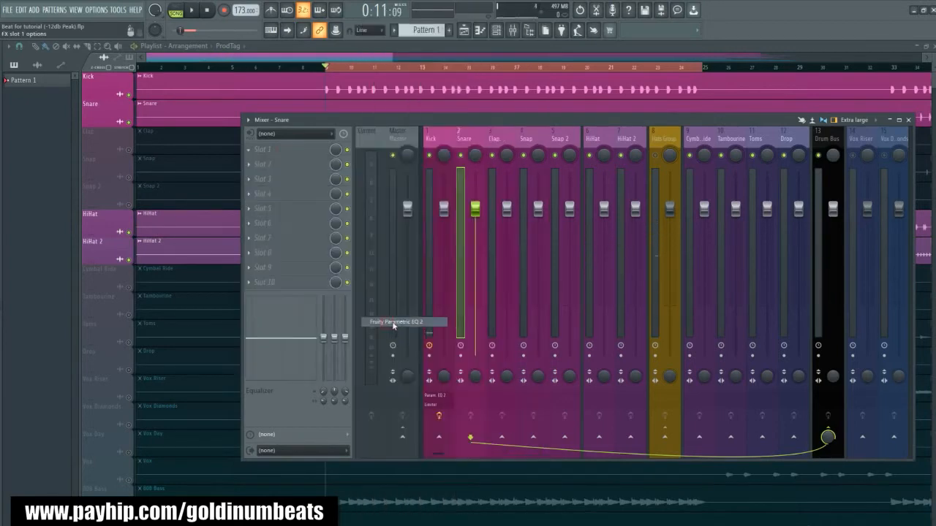
- Slightly boost the Snare's highs with EQ band 6 as a high shelf and high-pass its lows at about 90 Hz with band 1
left_click_drag(225, 170, 548, 219)
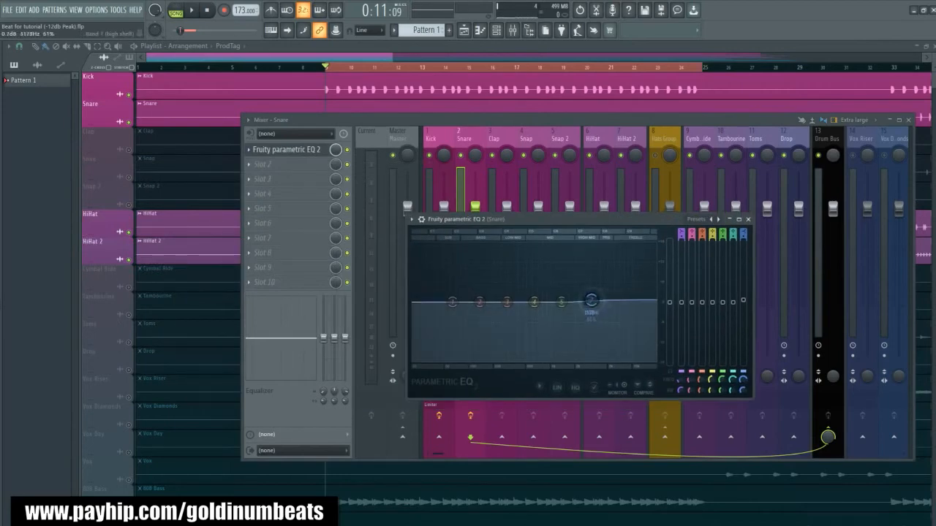
key("space")
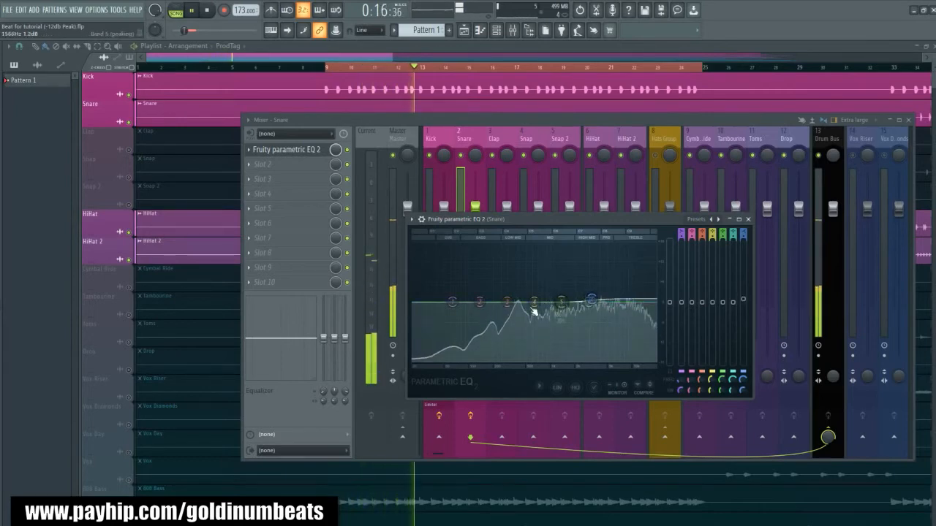
key("space")
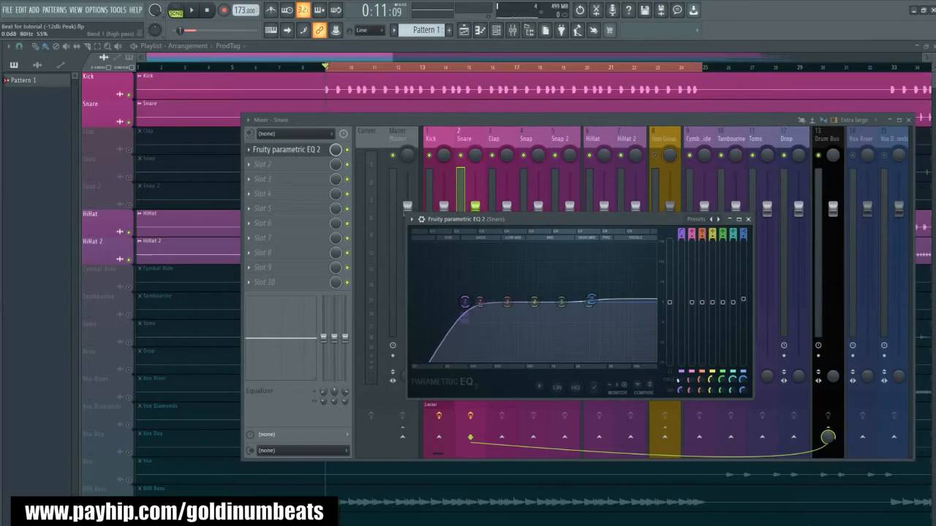
- Play the beat, fine-tune the high-pass band of the Snare's Fruity Parametric EQ 2, and close the EQ
key("space")
mouse_move(465, 314)
left_mouse_down()
mouse_move(443, 314)
mouse_move(456, 302)
left_mouse_up()
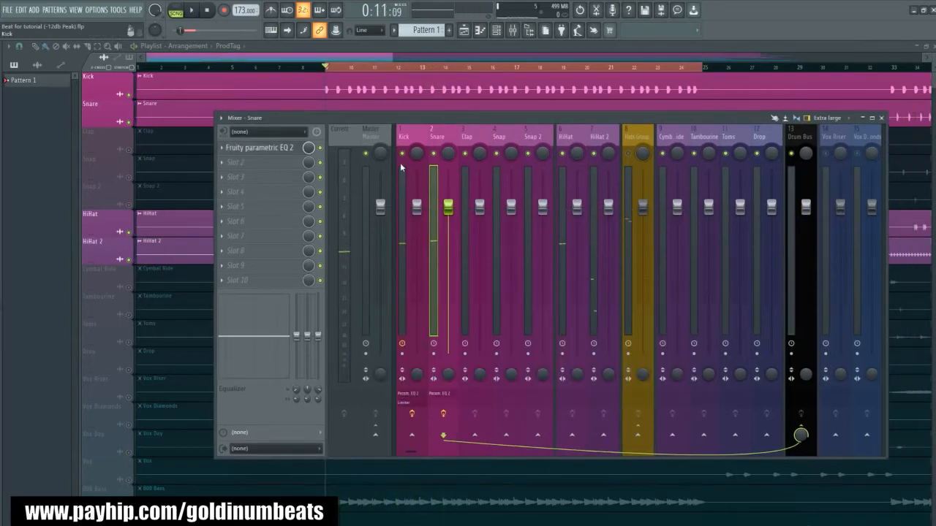
- Add the 1. Clap Snare Reverb preset from the Clap Snare Verb folder to the Snare's second effect slot and audition it
mouse_move(12, 223)
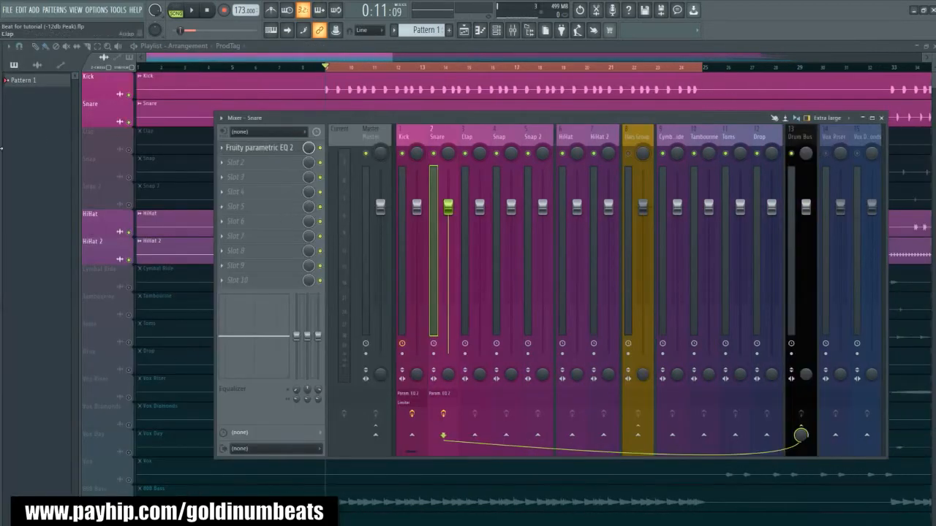
mouse_move(1, 149)
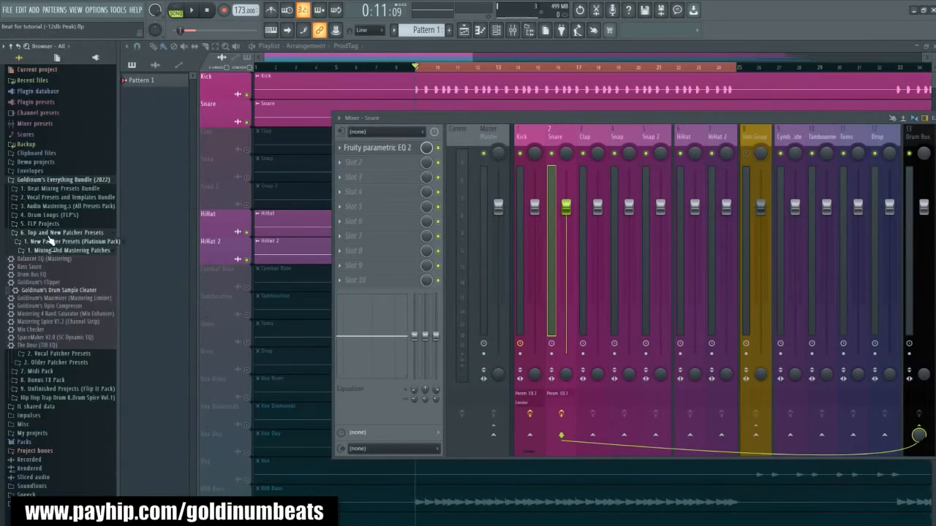
left_click(46, 188)
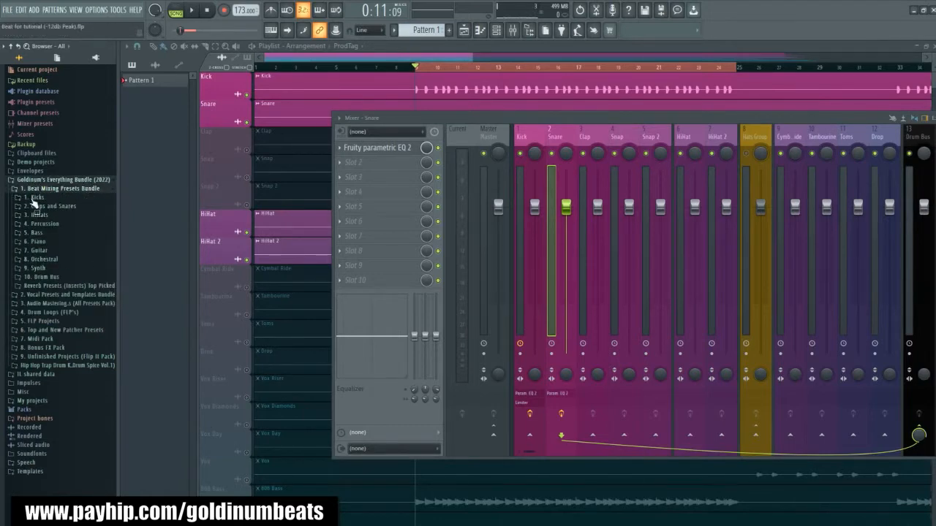
left_click(53, 286)
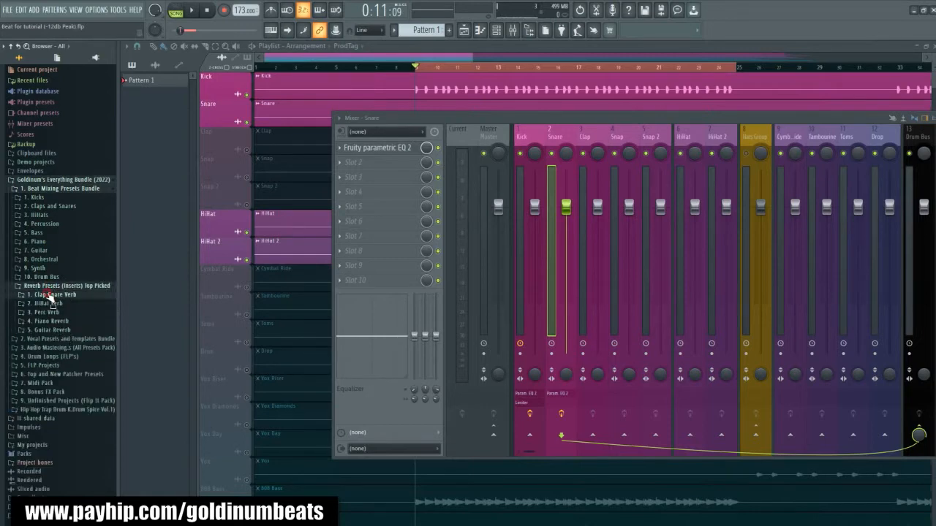
left_click(51, 295)
left_click_drag(127, 342, 252, 169)
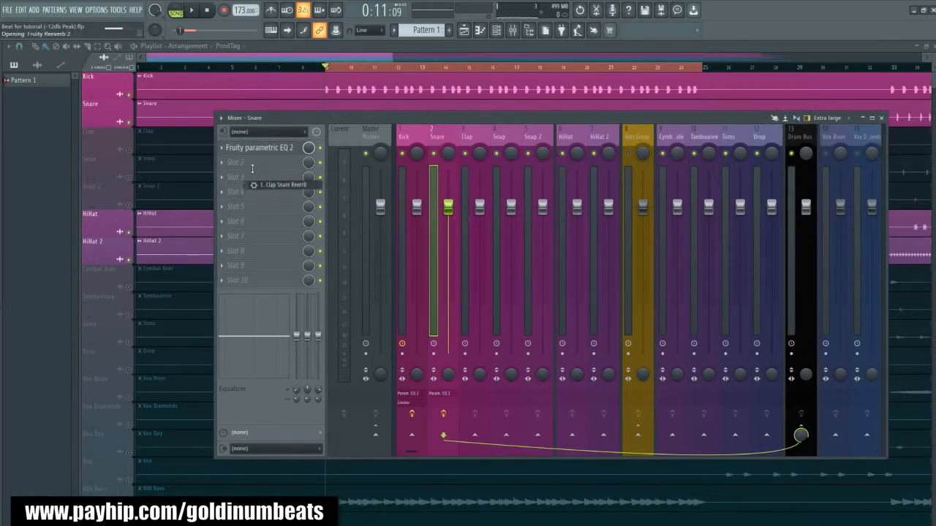
left_click_drag(286, 115, 291, 111)
left_click_drag(182, 181, 186, 192)
key("space")
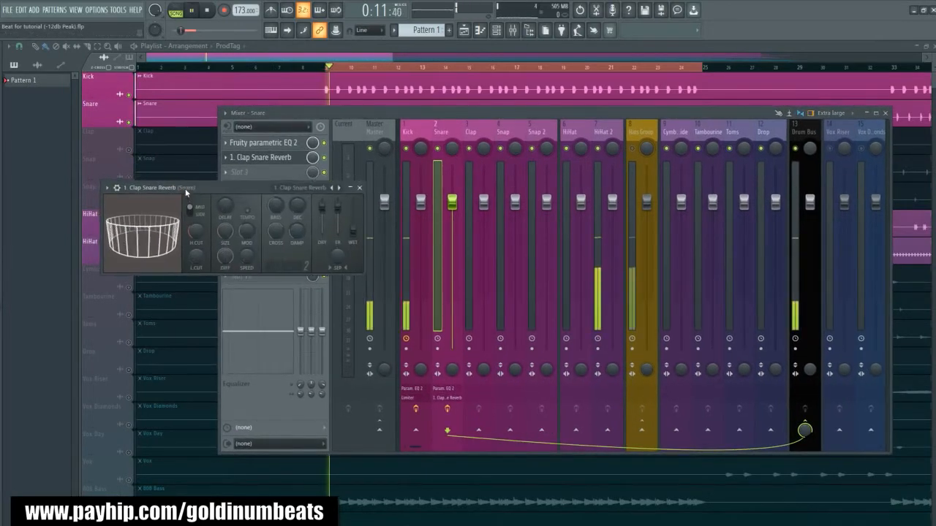
left_click(360, 188)
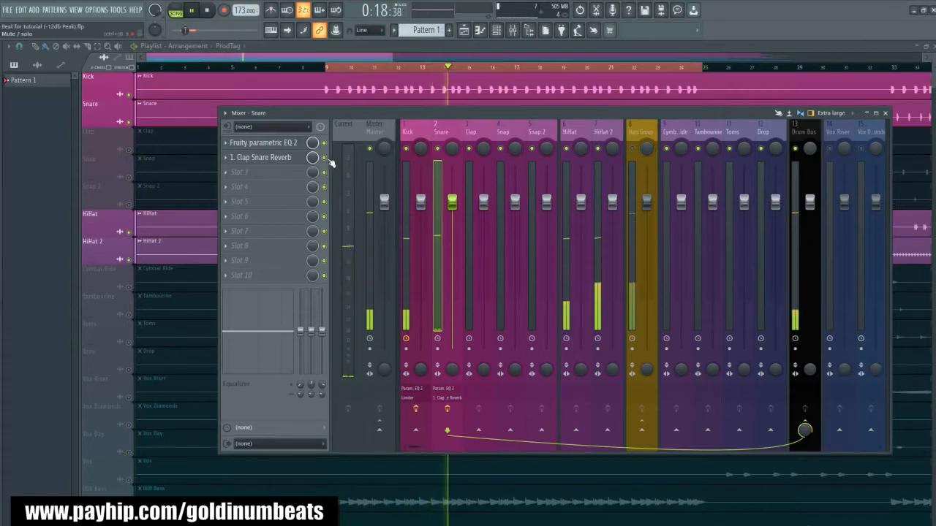
key("space")
- Try the 2. Clap Snare Reverb preset in the Snare's third slot with the first reverb bypassed, and delete it
left_click(325, 158)
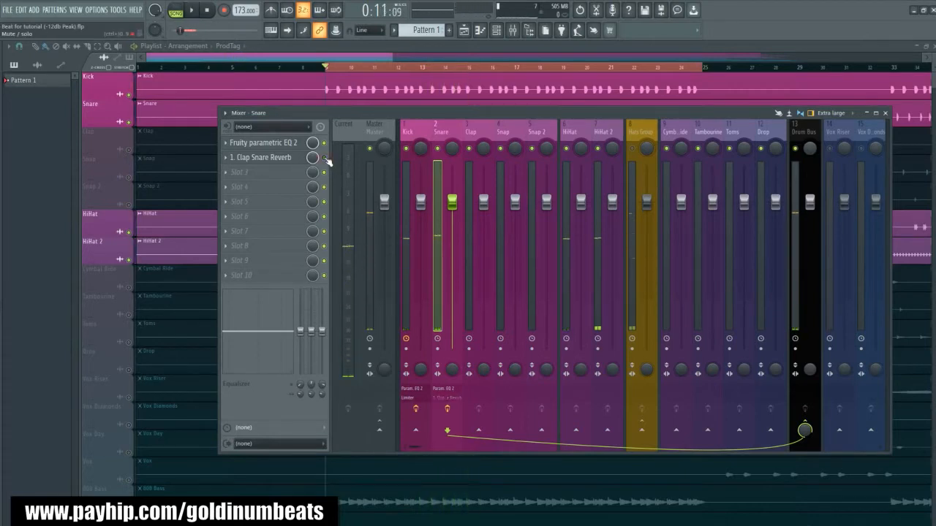
key("alt+F8")
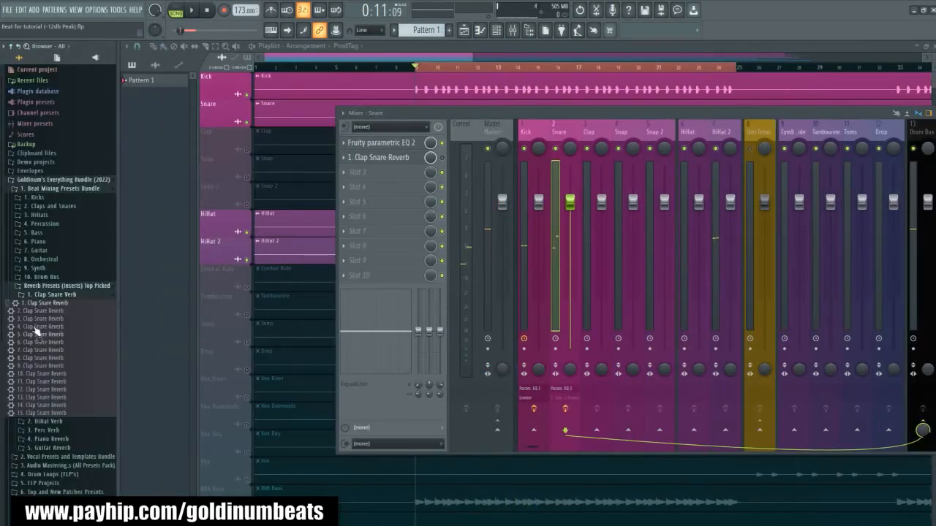
left_click_drag(29, 315, 279, 176)
key("space")
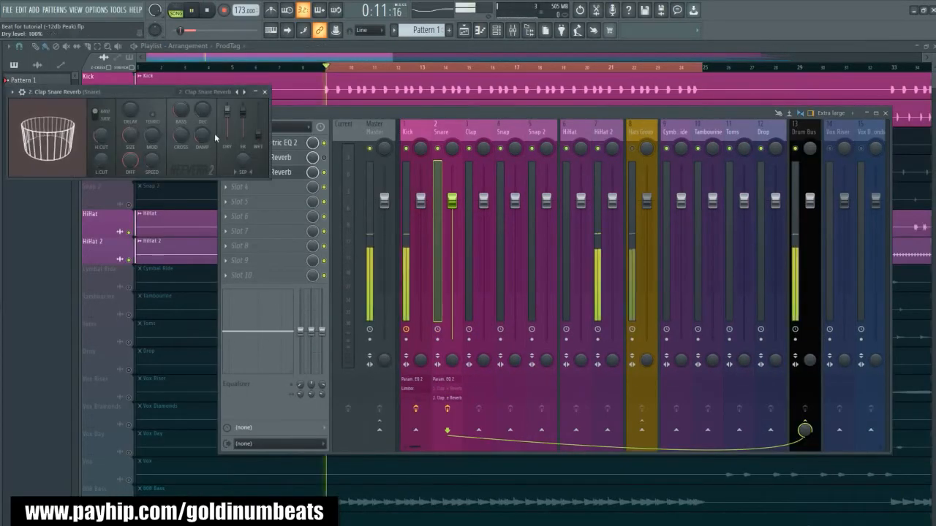
left_click_drag(141, 96, 336, 264)
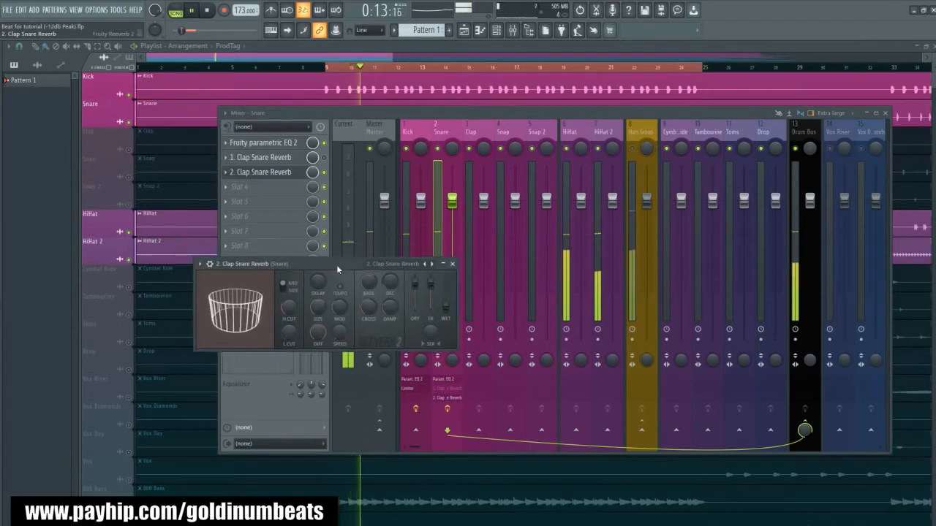
key("space")
left_click(452, 264)
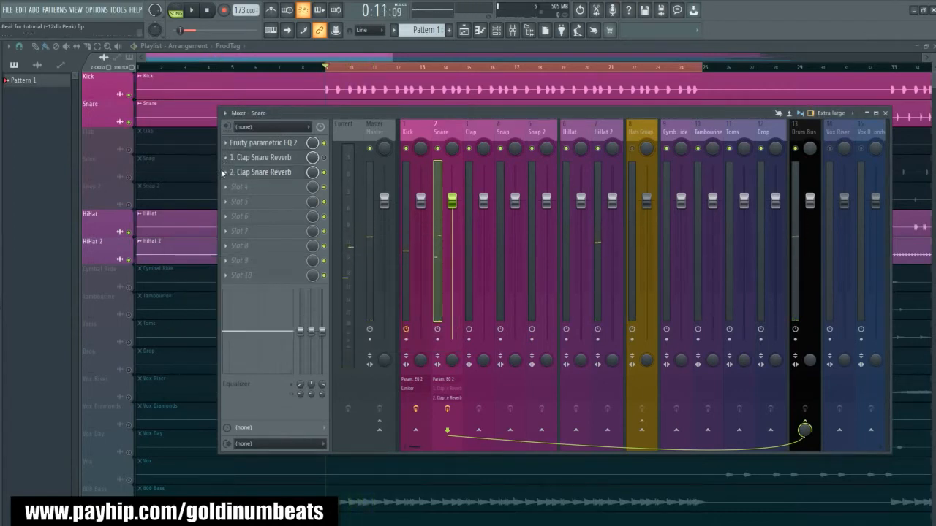
left_click(226, 174)
left_click(271, 195)
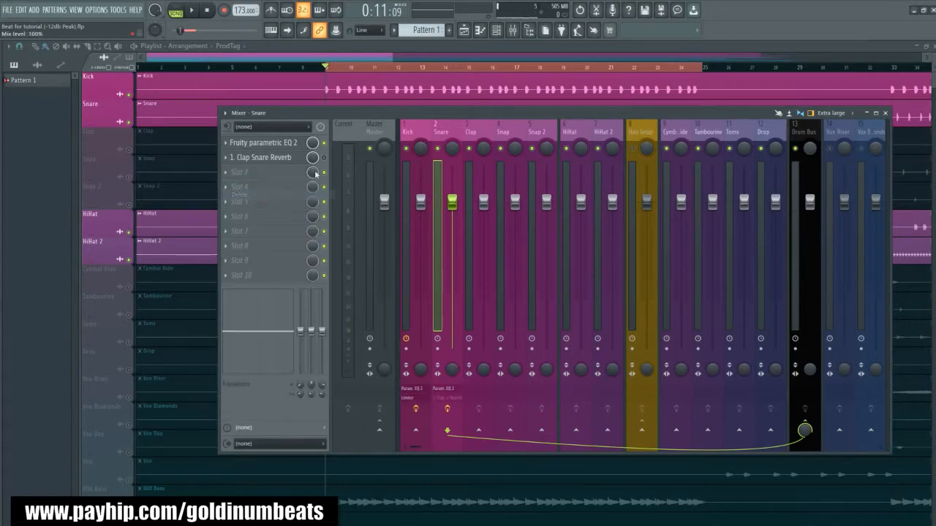
- Re-enable 1. Clap Snare Reverb on the Snare and set its wet level to 5% while playing the beat
left_click(264, 157)
left_click_drag(221, 192, 326, 260)
key("space")
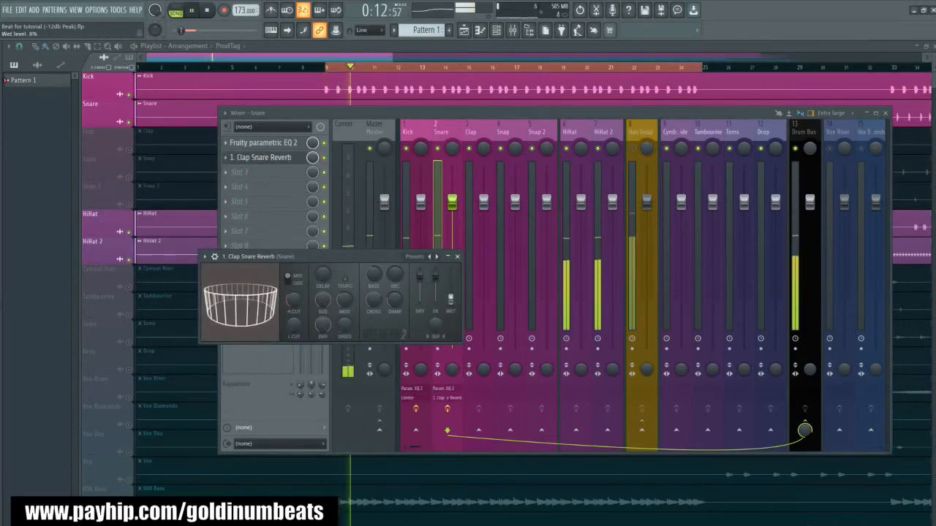
left_click_drag(451, 299, 451, 300)
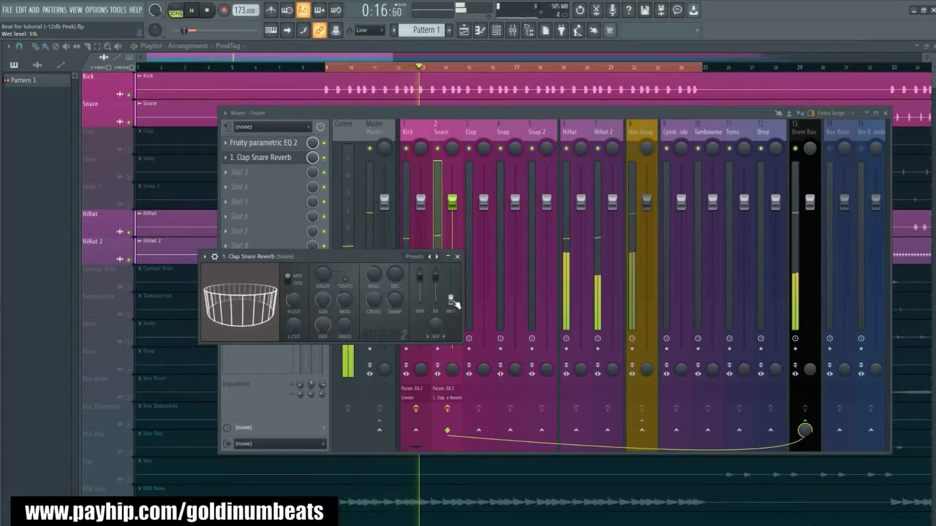
left_click(457, 257)
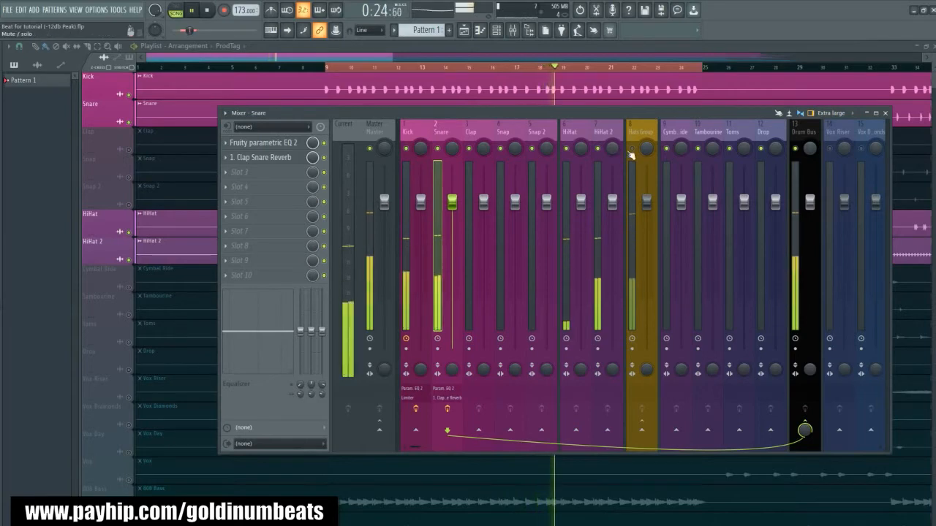
key("space")
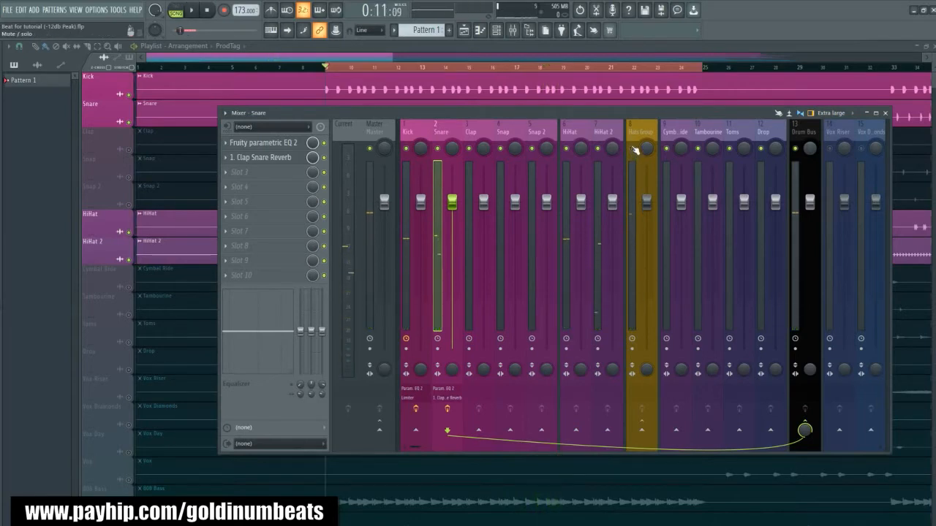
- Insert the Goldinum's Drum Sample Cleaner patch from the Mixing and Mastering Patches folder on the HiHat track
left_click(570, 133)
left_click(601, 134)
left_click(572, 134)
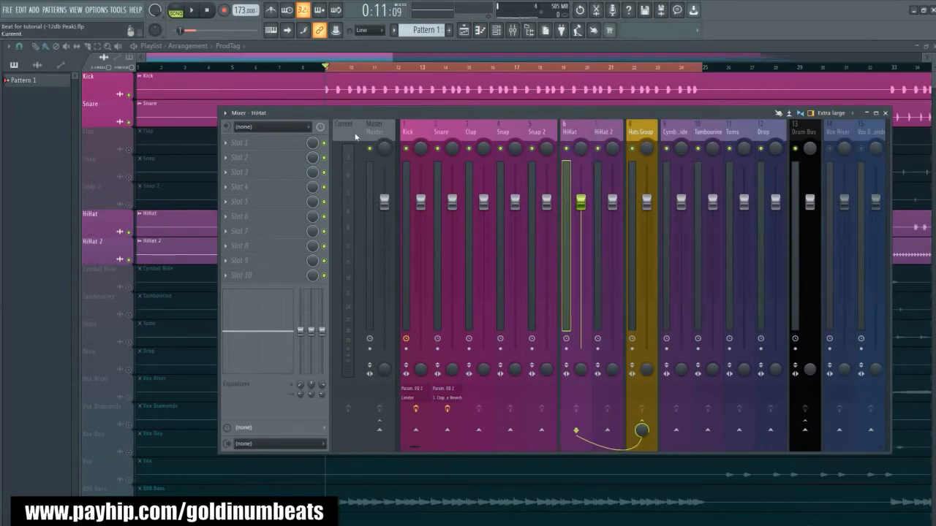
mouse_move(14, 264)
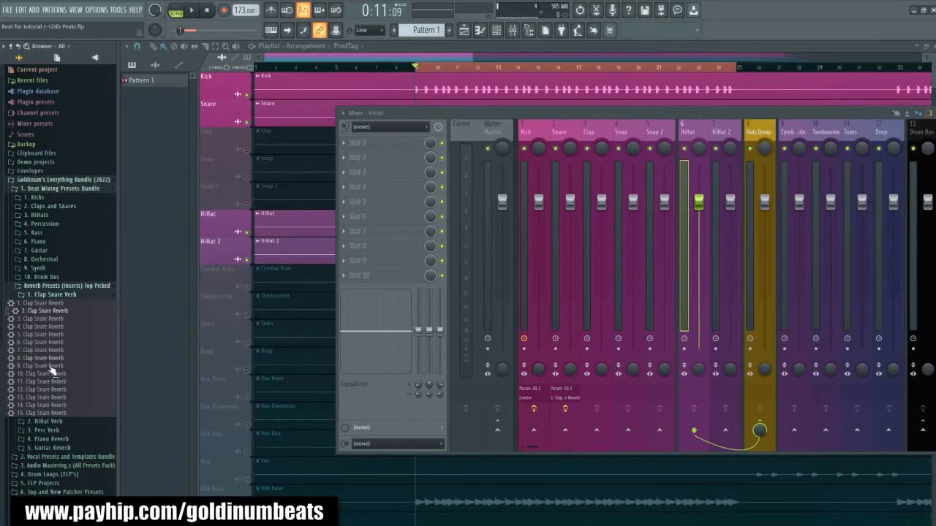
scroll(55, 373, "down", 3)
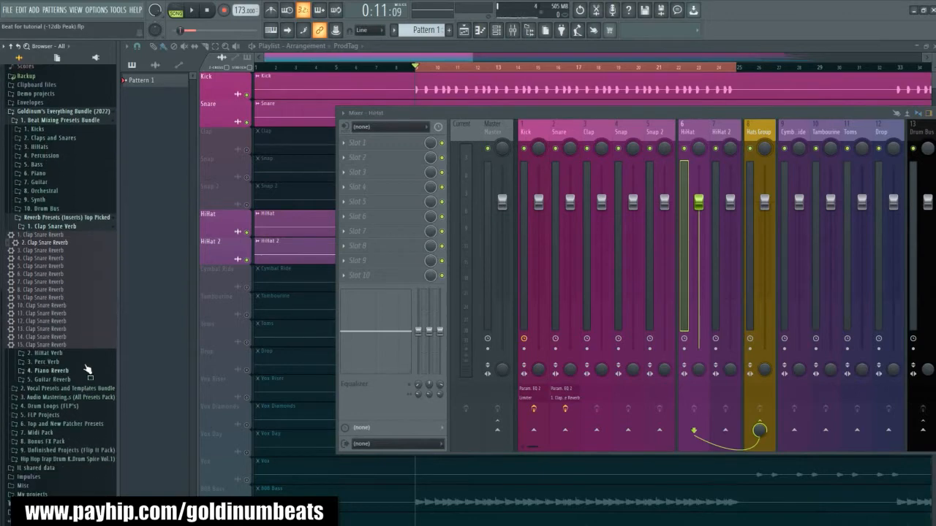
left_click(60, 425)
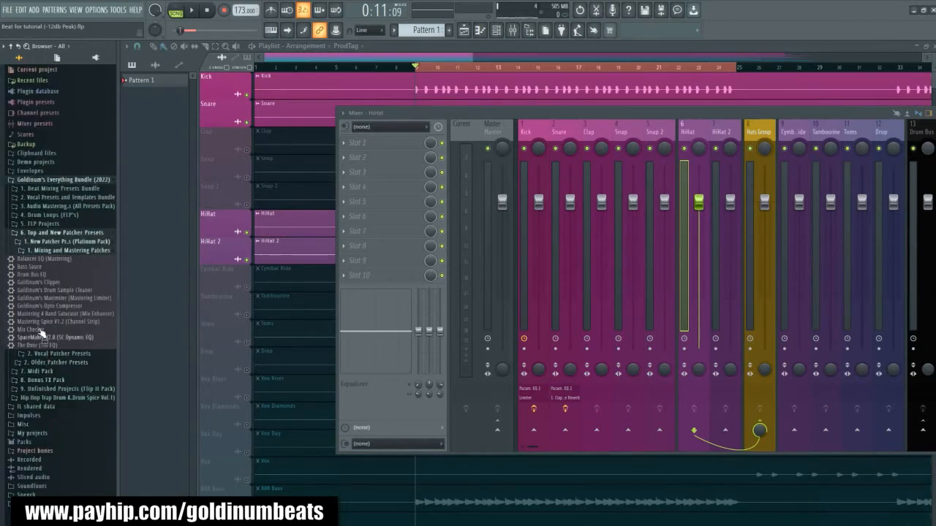
key("alt+F8")
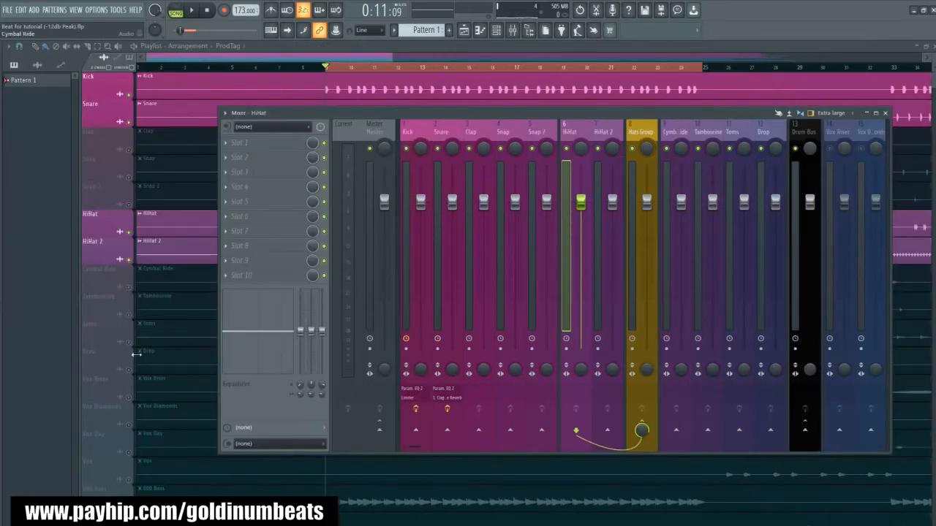
key("alt+F8")
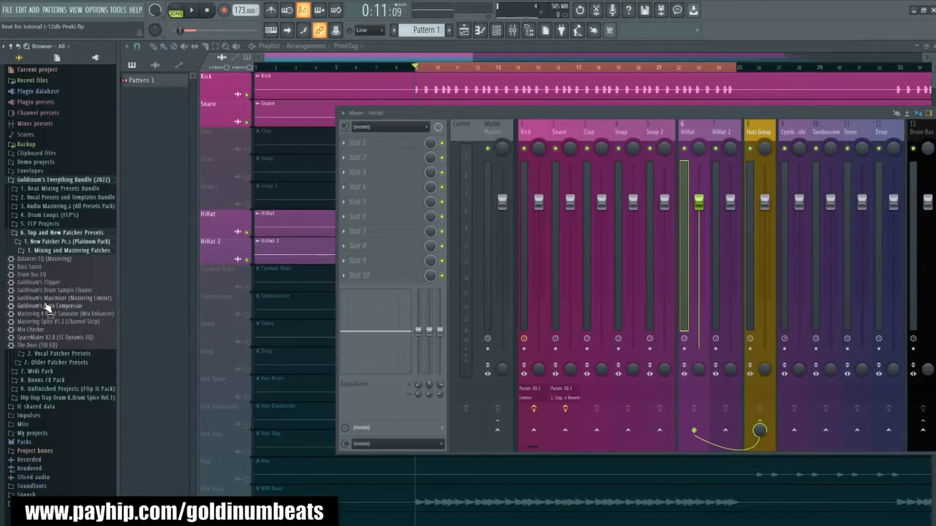
left_click_drag(41, 295, 567, 134)
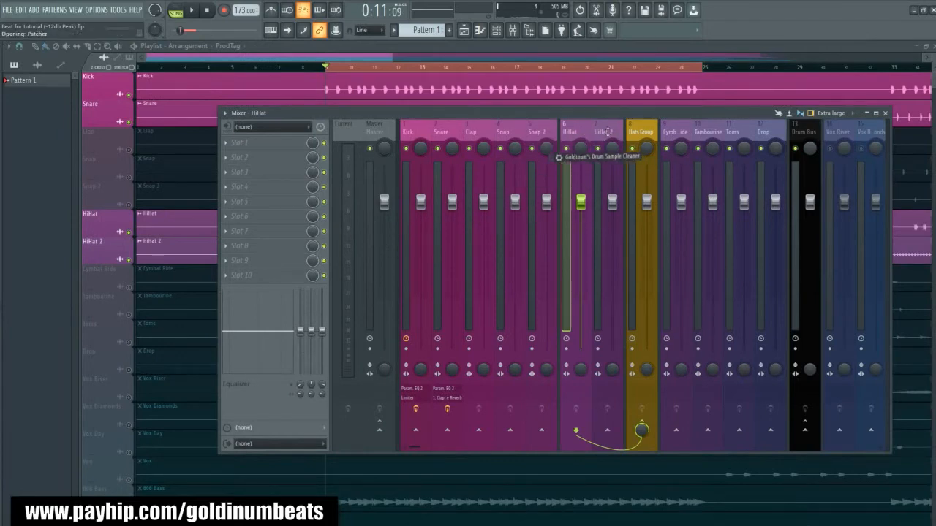
- Copy the Drum Sample Cleaner from the HiHat track to HiHat 2 and close the copy's window
left_click_drag(597, 144, 599, 148)
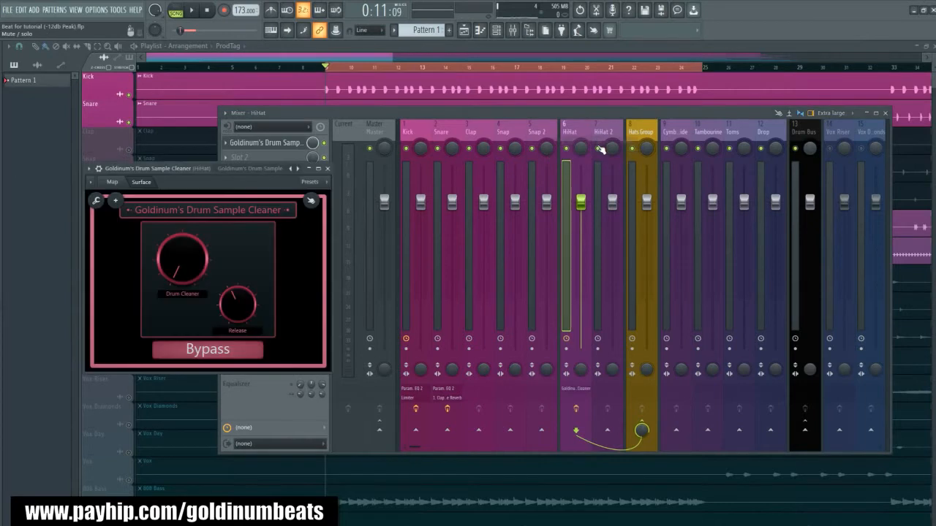
right_click(576, 392)
left_click(604, 381)
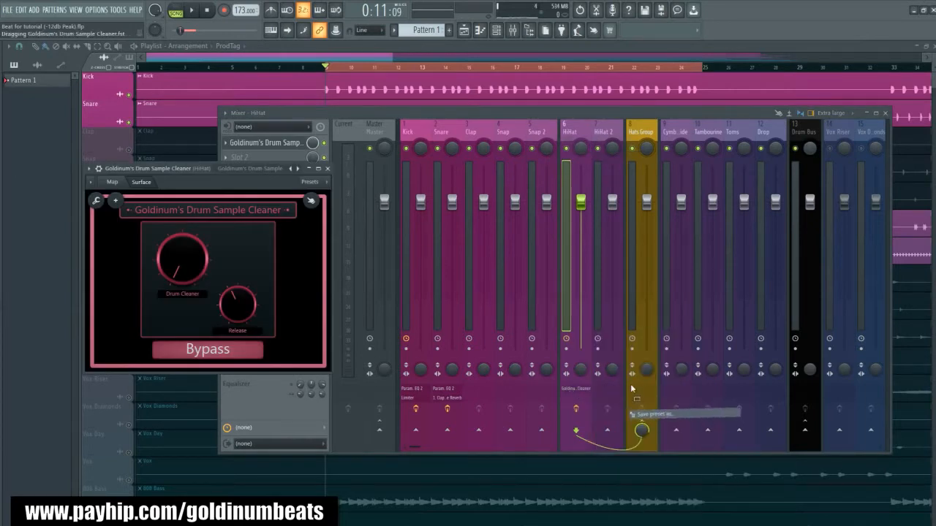
left_click(606, 131)
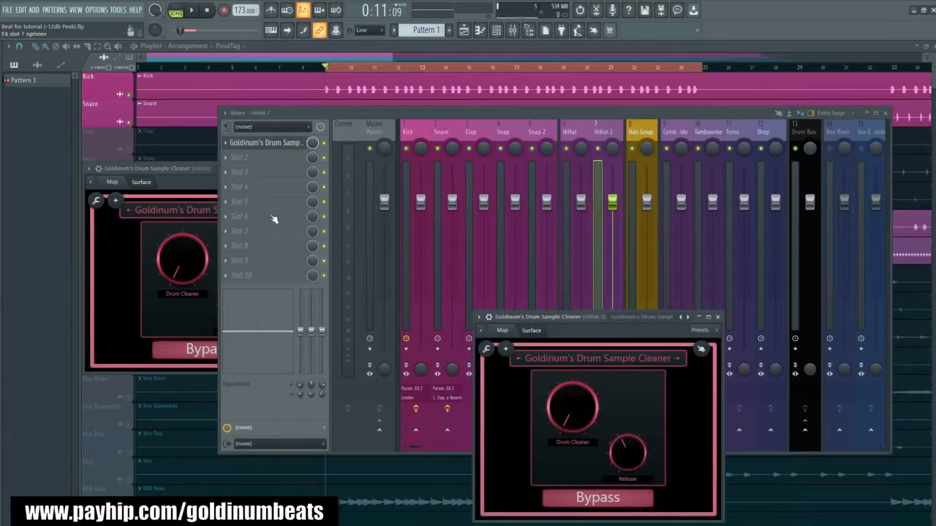
left_click(718, 316)
- Raise the HiHat's Drum Cleaner knob to nearly halfway during playback with HiHat 2 muted, and unmute HiHat 2
left_click_drag(145, 172, 254, 203)
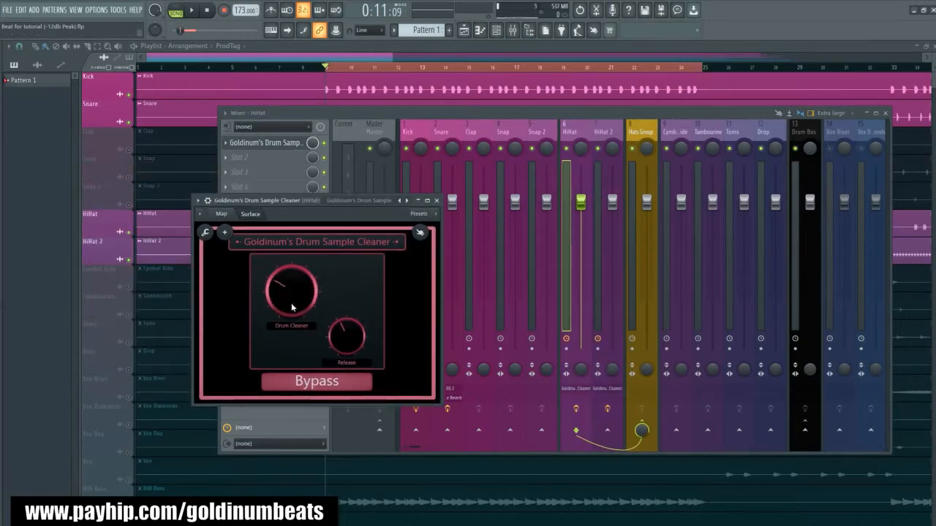
key("space")
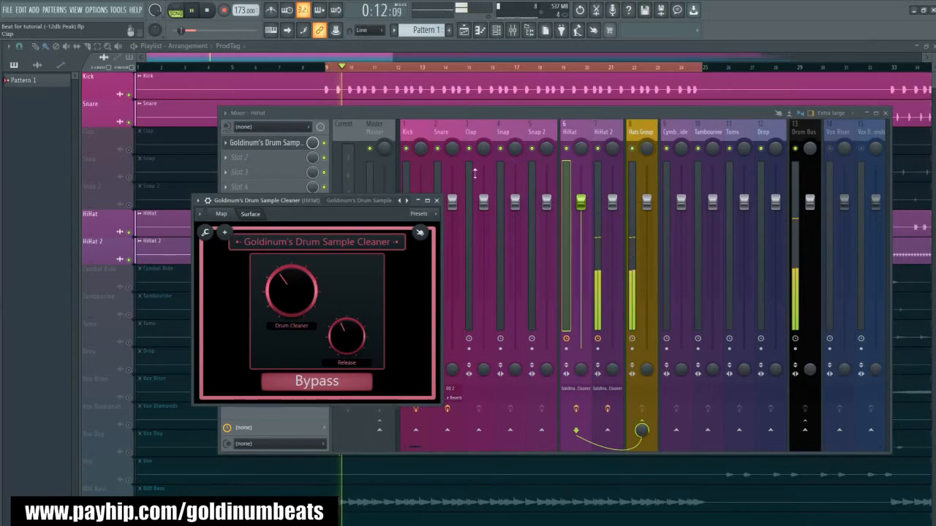
left_click(598, 149)
key("space")
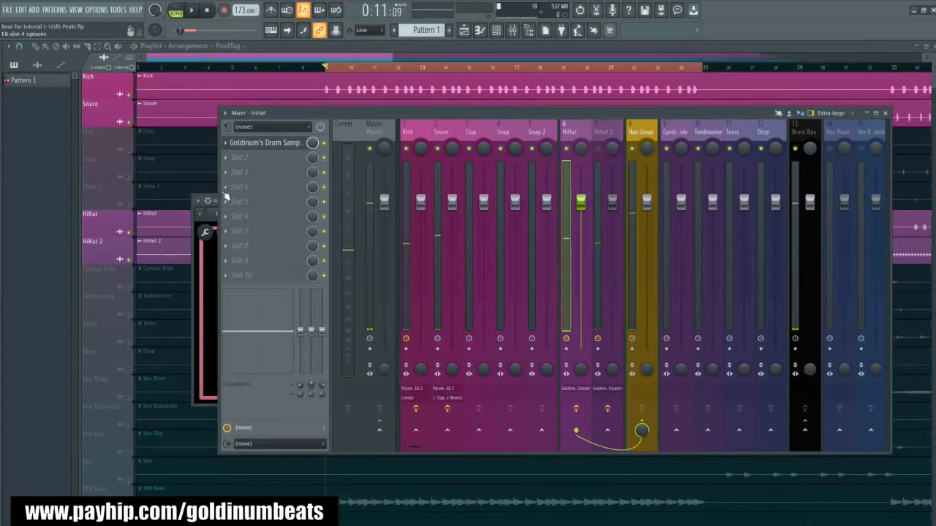
left_click(208, 253)
key("space")
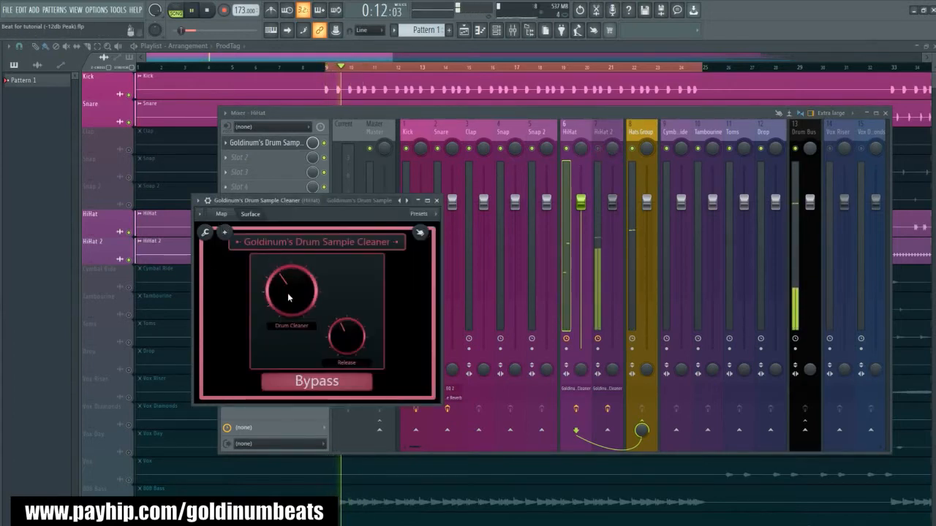
left_click_drag(287, 293, 287, 278)
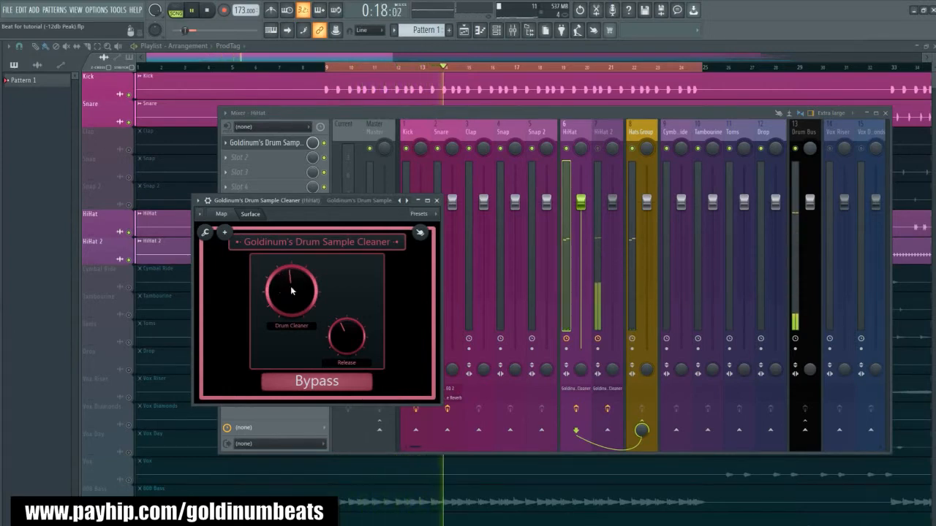
key("space")
left_click(437, 201)
left_click(599, 149)
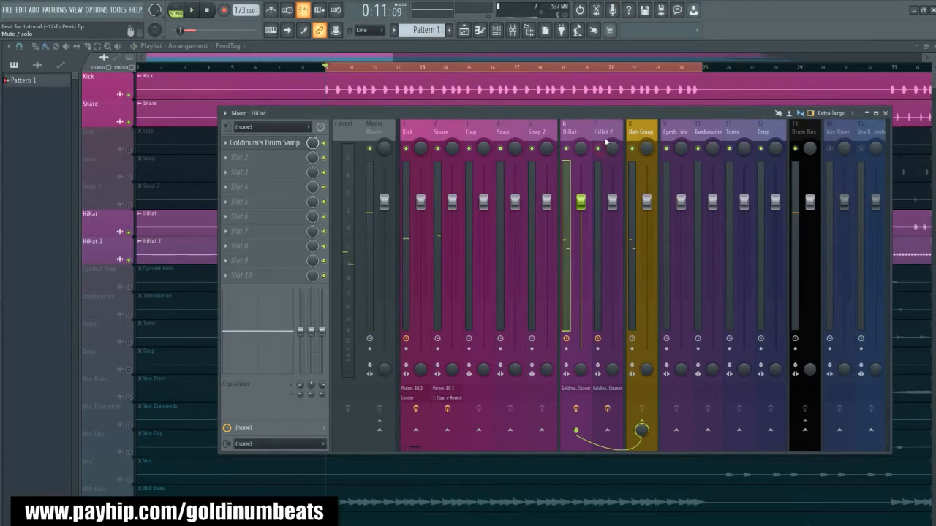
- Raise HiHat 2's Drum Cleaner knob to just past halfway during playback with HiHat muted, close the Drum Sample Cleaner, and unmute HiHat
left_click(607, 133)
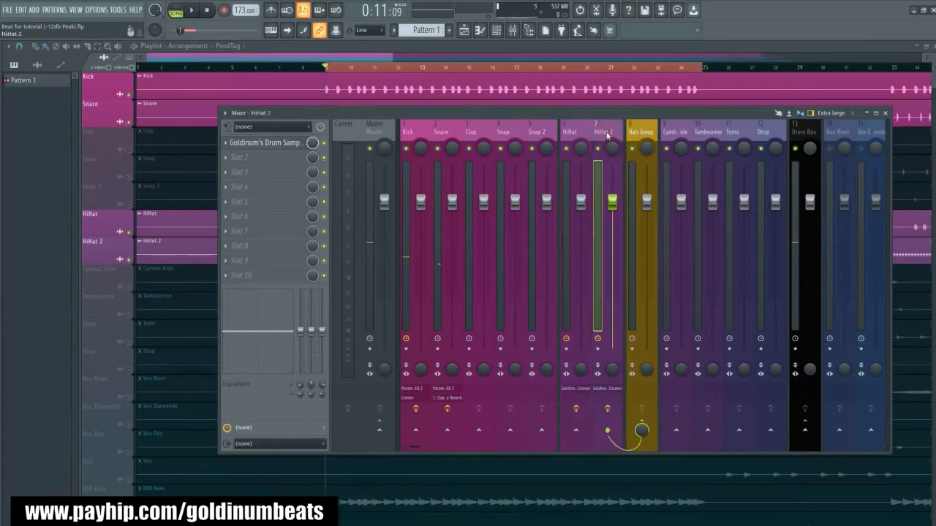
left_click(285, 144)
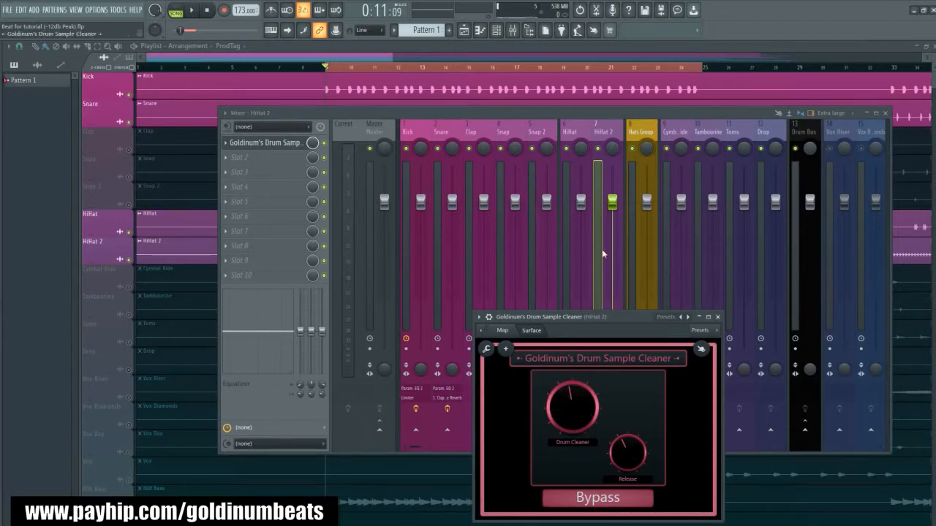
left_click_drag(592, 319, 306, 284)
key("space")
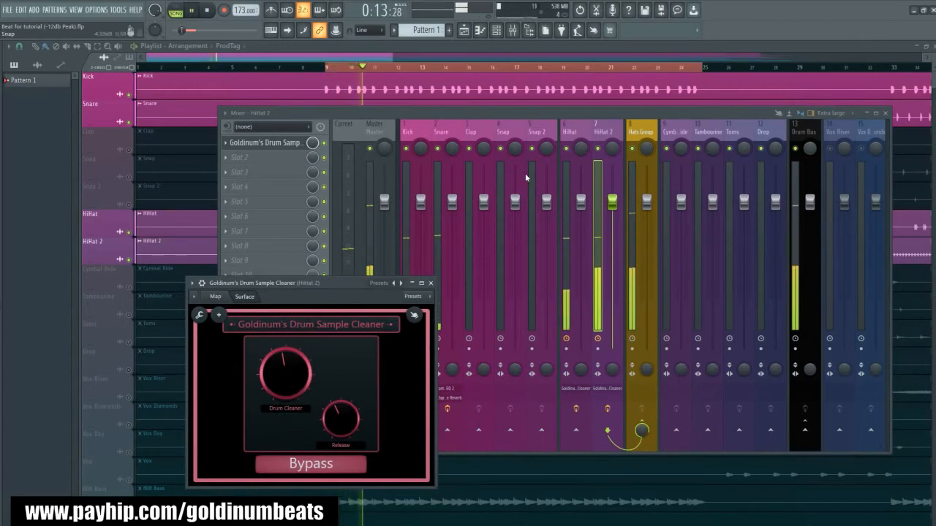
left_click(567, 149)
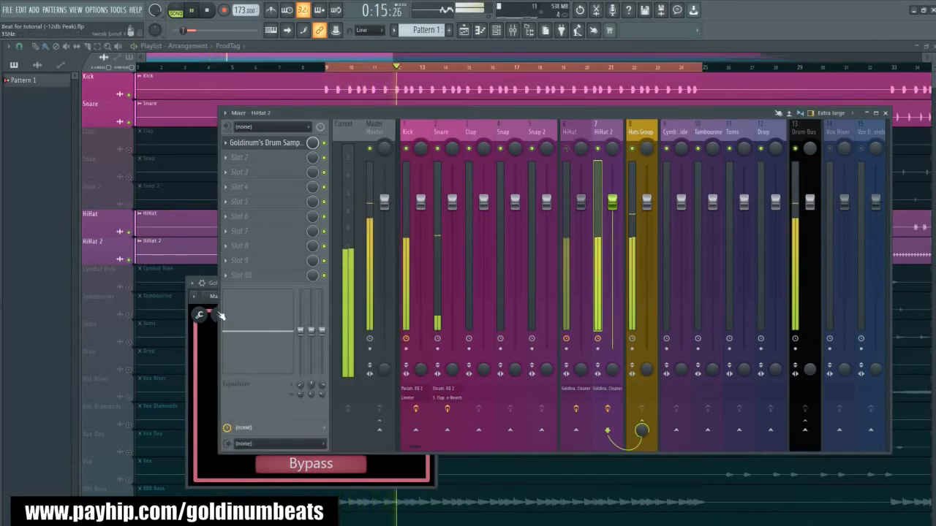
left_click(211, 283)
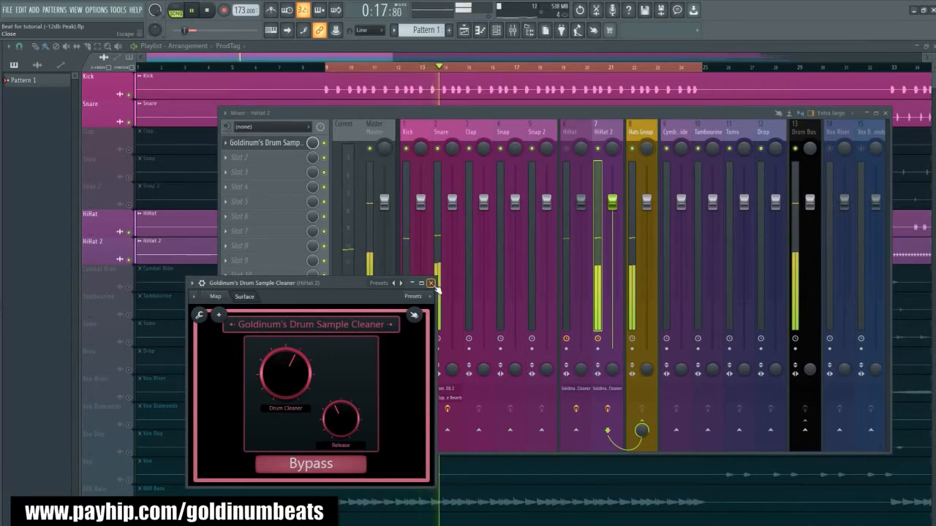
key("space")
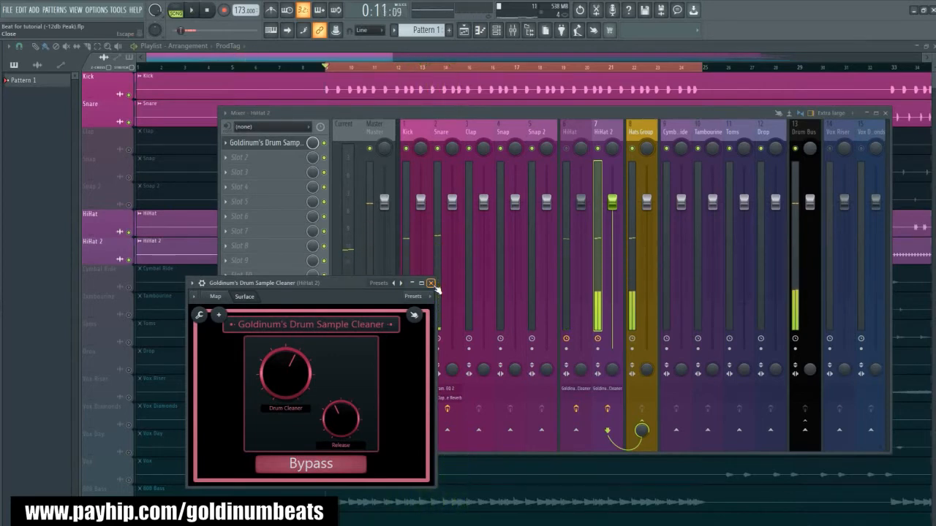
left_click(430, 283)
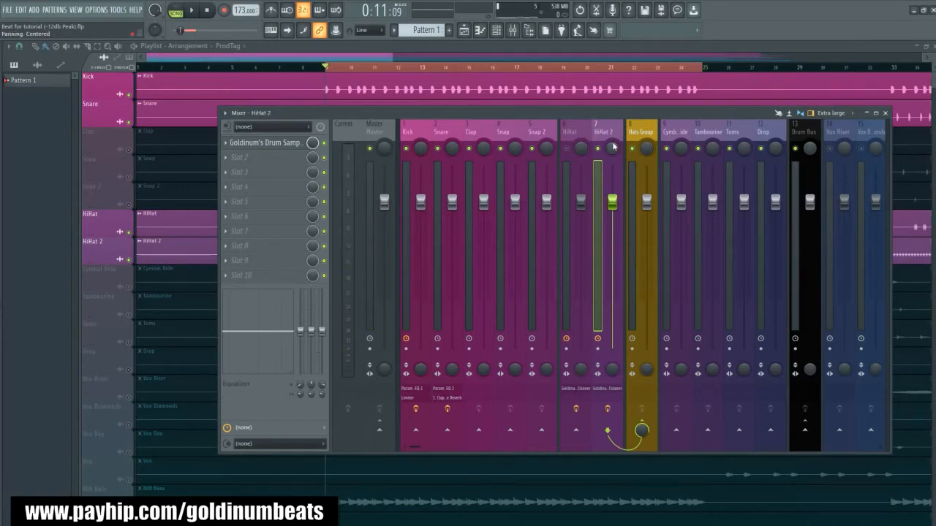
left_click(567, 149)
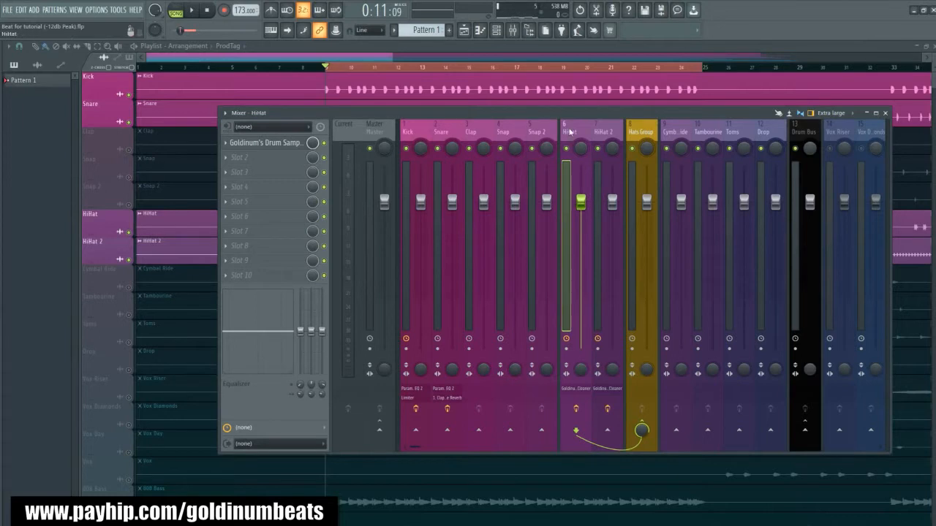
- Route the HiHat track to HiHat 2 as a sidechain-only send
left_click(604, 134)
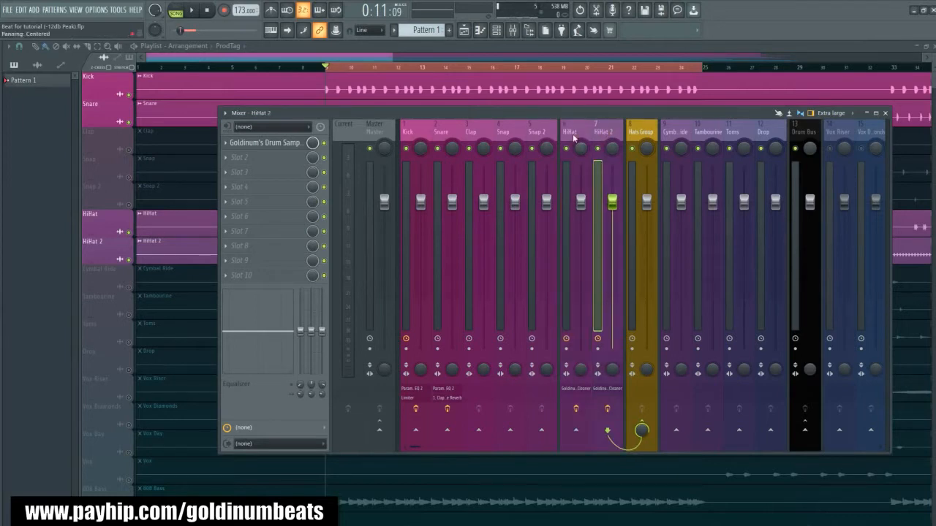
left_click(575, 138)
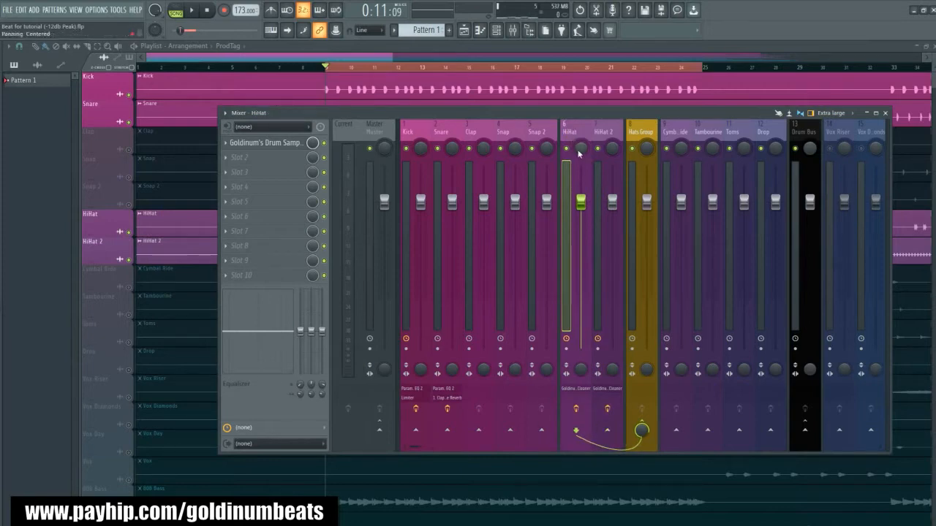
right_click(609, 435)
left_click(637, 461)
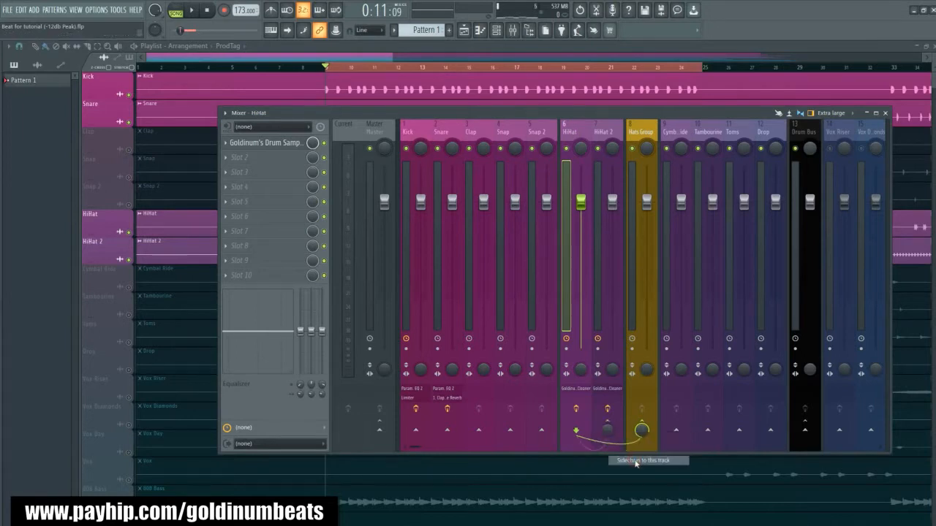
- Insert a Fruity Limiter in slot 2 of HiHat 2, in compressor mode with sidechain input 1
left_click(605, 134)
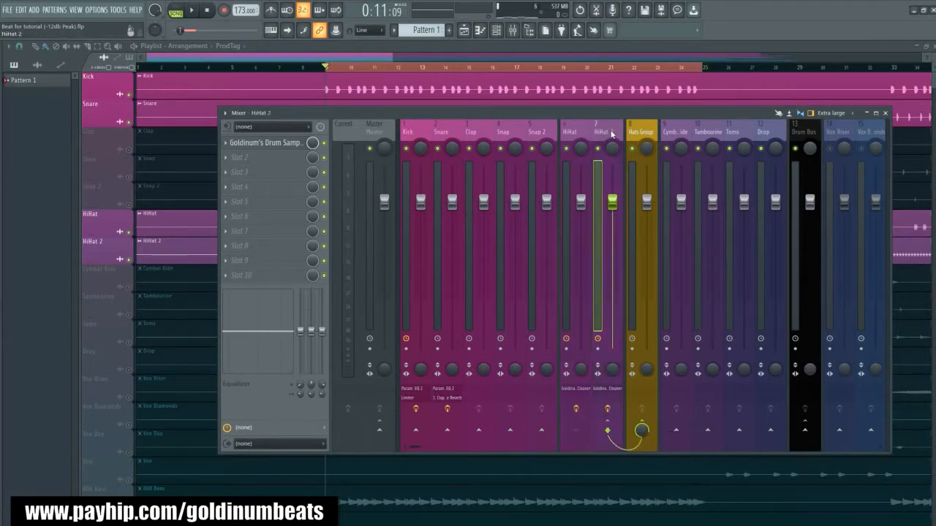
left_click(256, 159)
left_click(381, 237)
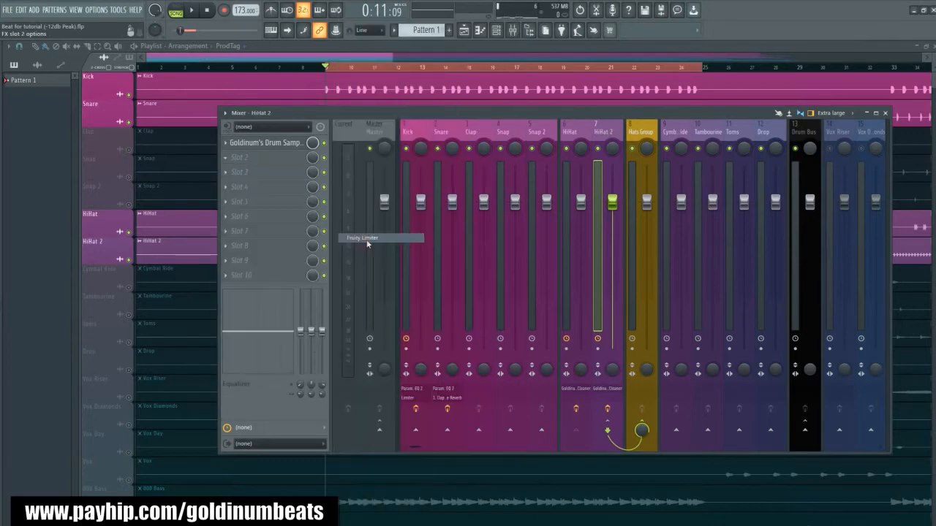
left_click_drag(192, 106, 461, 230)
left_click(453, 375)
left_click(473, 392)
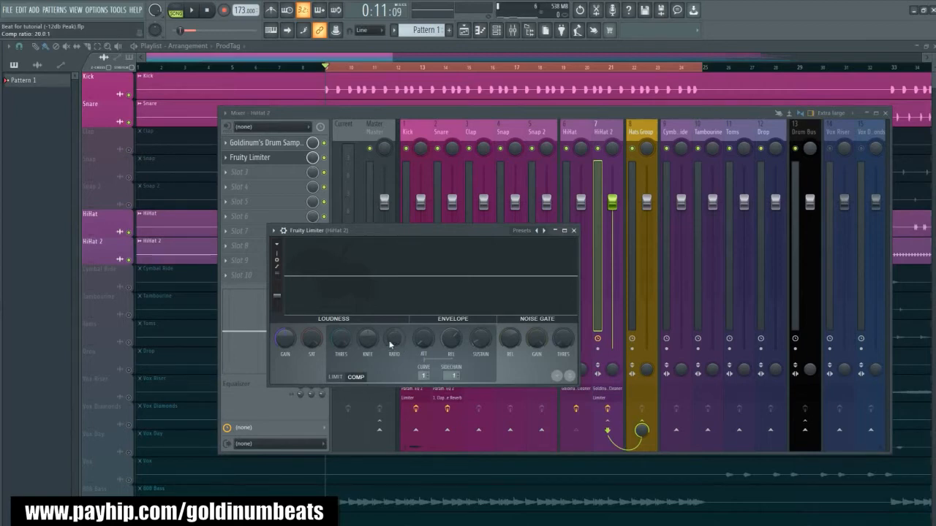
- Lower the threshold and raise the ratio of HiHat 2's sidechain compressor during playback, and close the limiter window
left_click_drag(341, 337, 341, 382)
key("space")
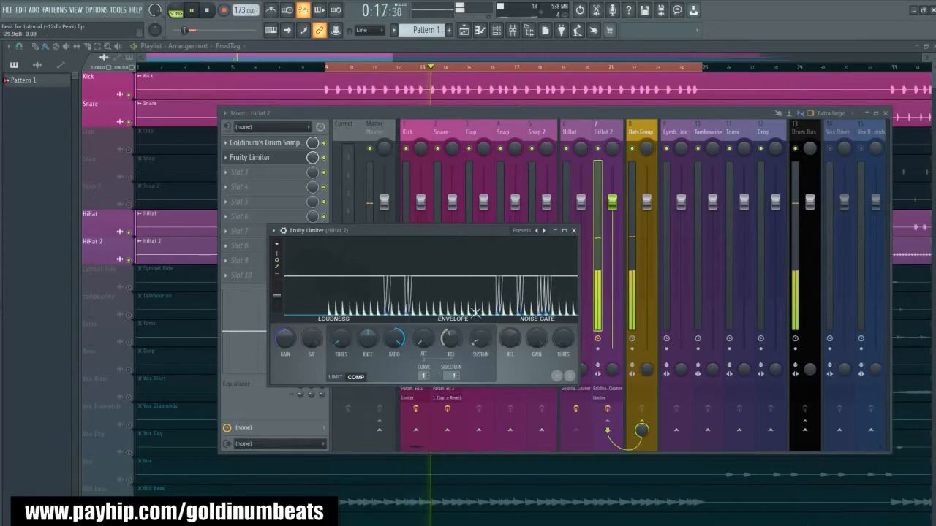
left_click(575, 231)
key("space")
- Review the HiHat and HiHat 2 tracks and play the beat to hear the sidechained hats through the Hats Group
left_click(641, 135)
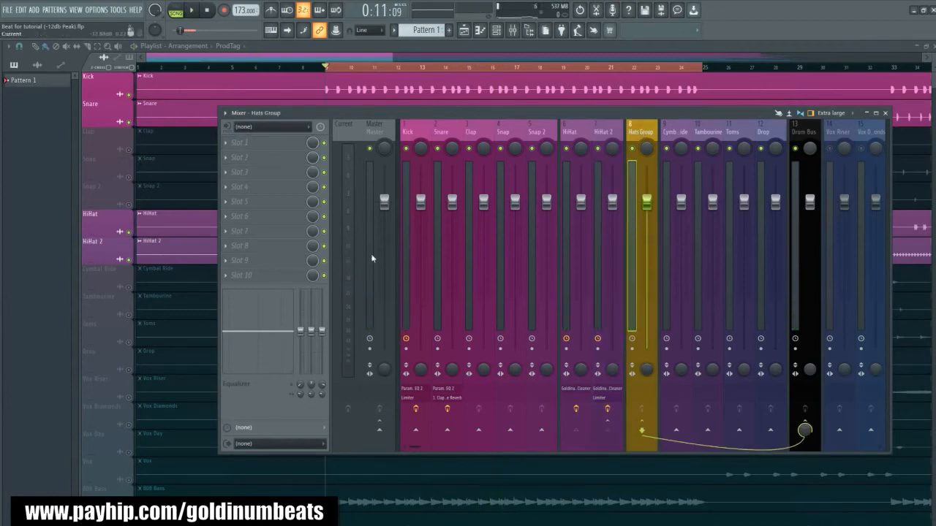
left_click(574, 132)
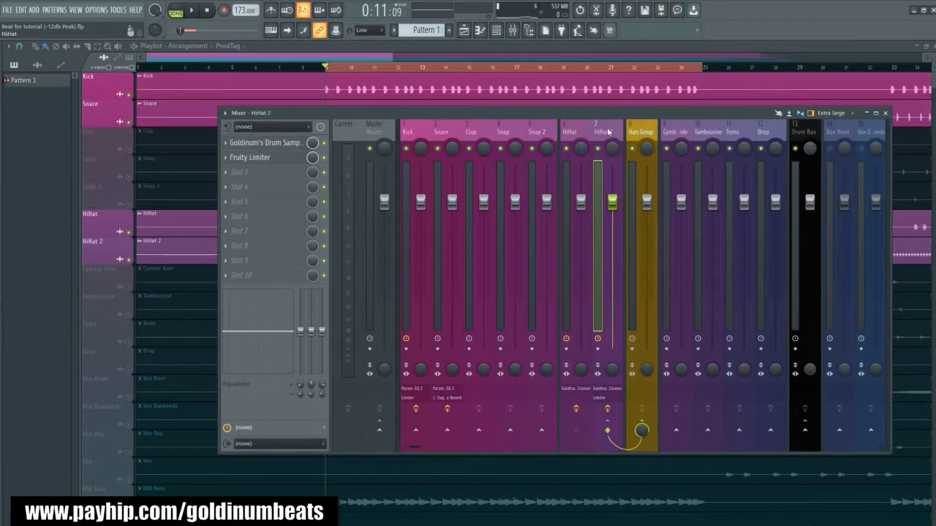
left_click(589, 136)
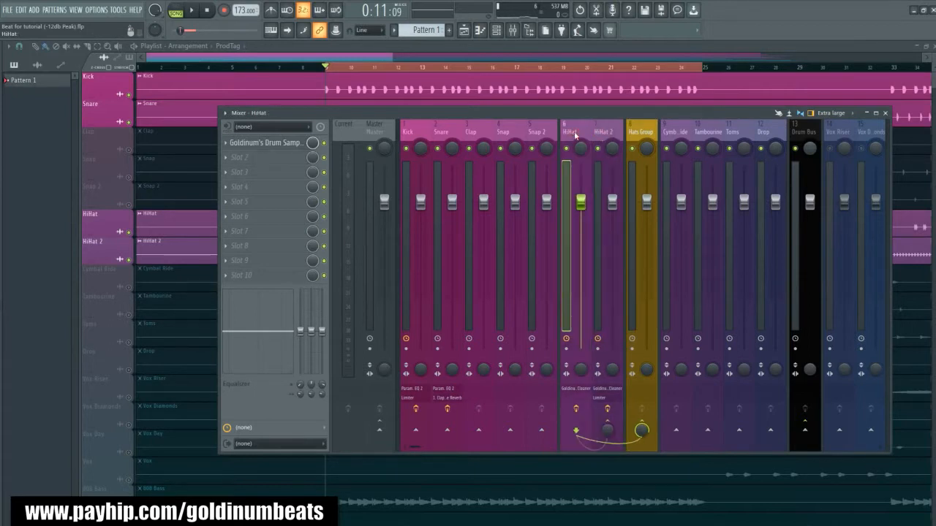
left_click(607, 133)
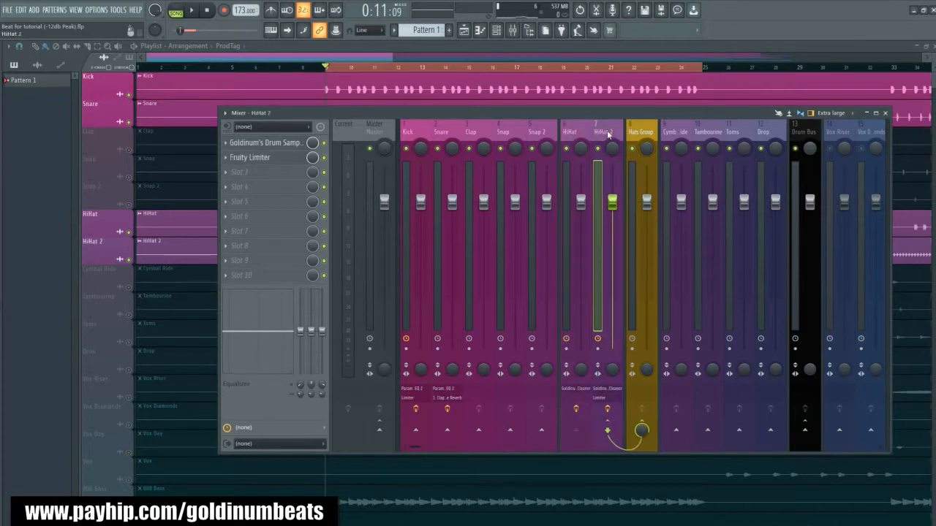
key("space")
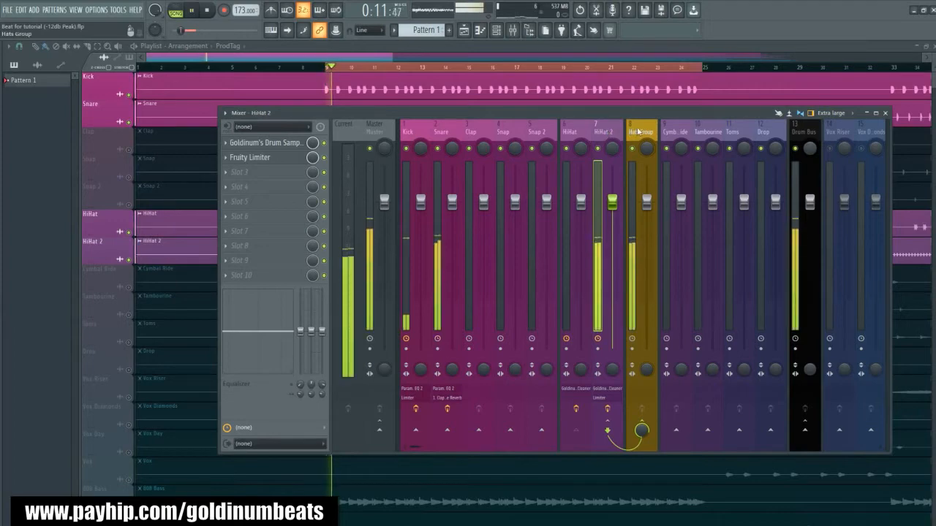
left_click(635, 132)
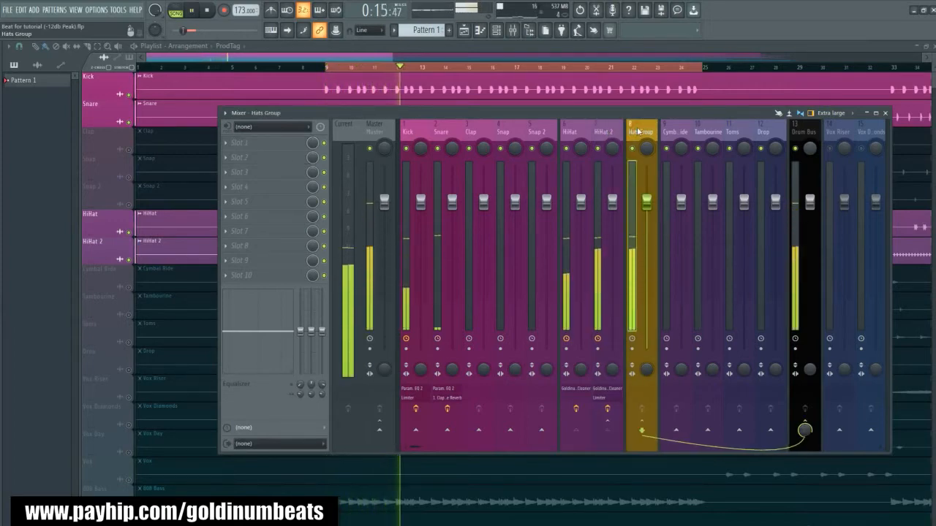
key("space")
- Bypass HiHat 2's Fruity Limiter, play the beat through the Hats Group for comparison, and re-enable the limiter
left_click(607, 136)
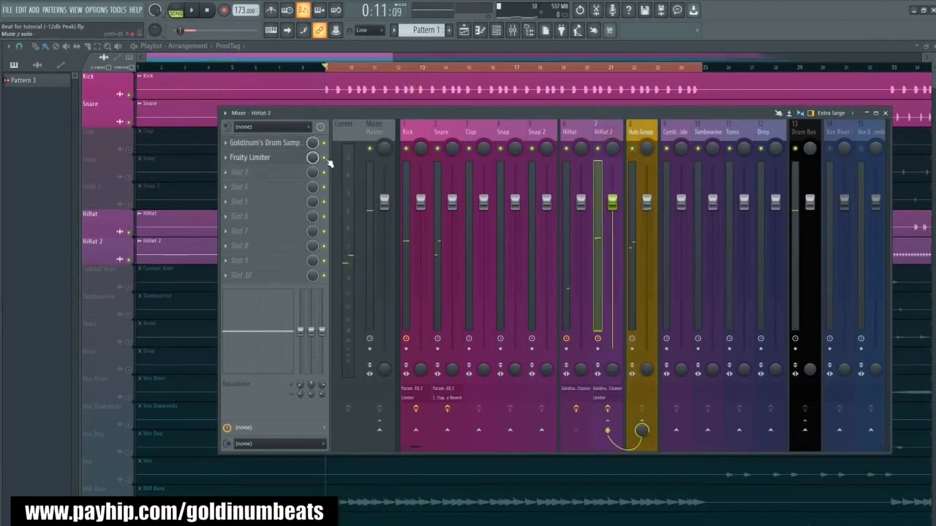
left_click(646, 131)
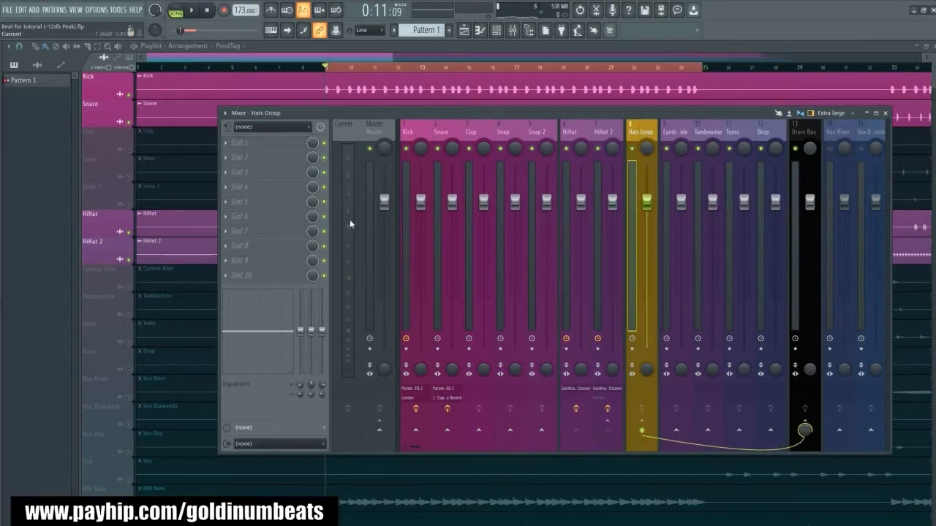
key("space")
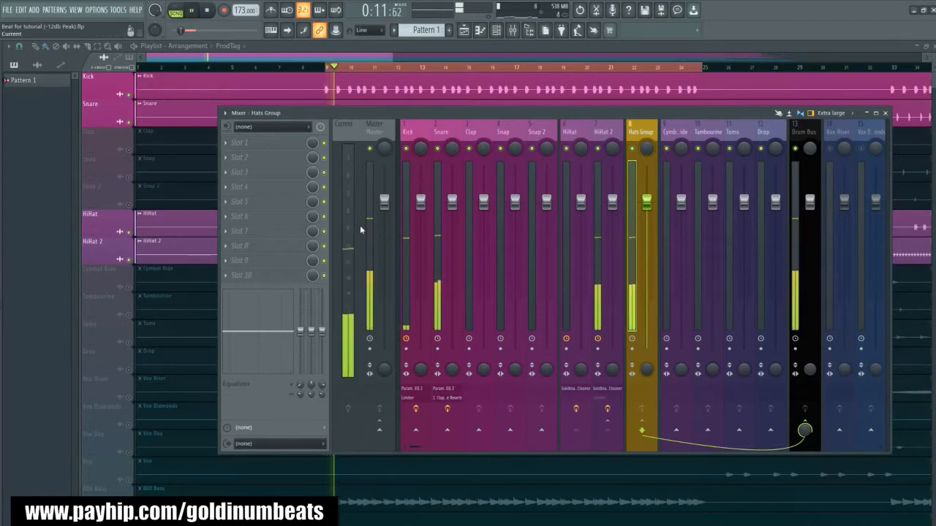
key("space")
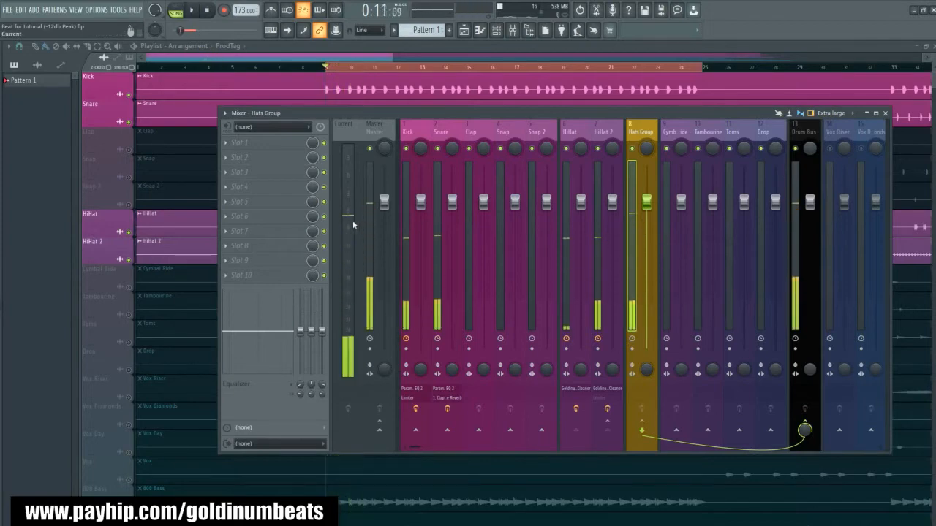
left_click(609, 140)
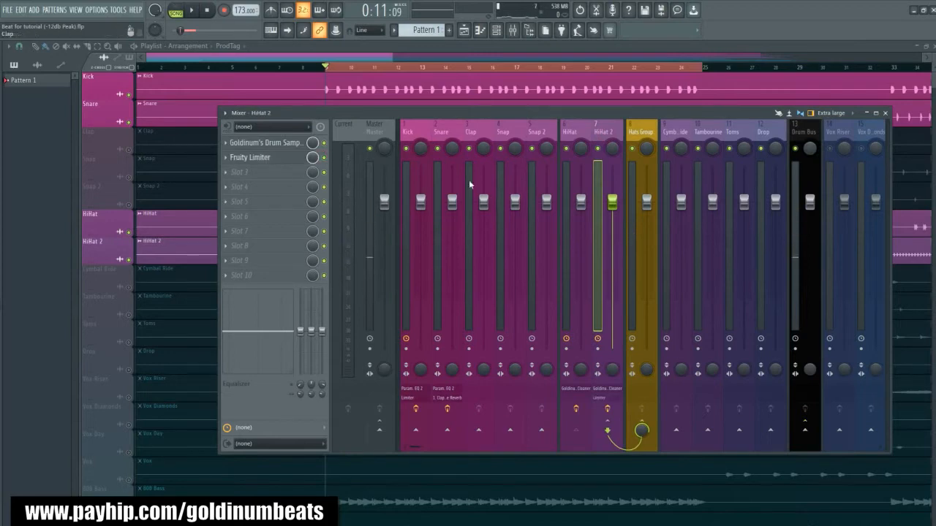
left_click(575, 139)
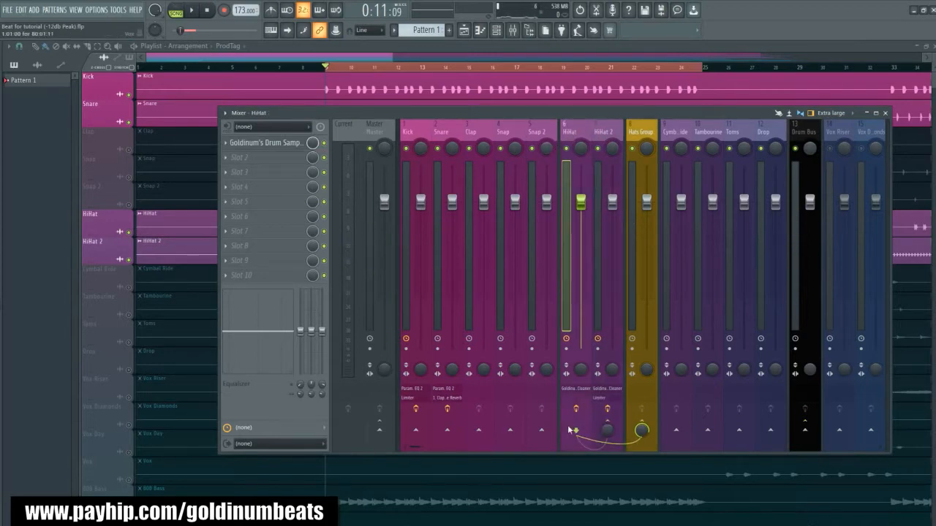
left_click(597, 132)
left_click(411, 133)
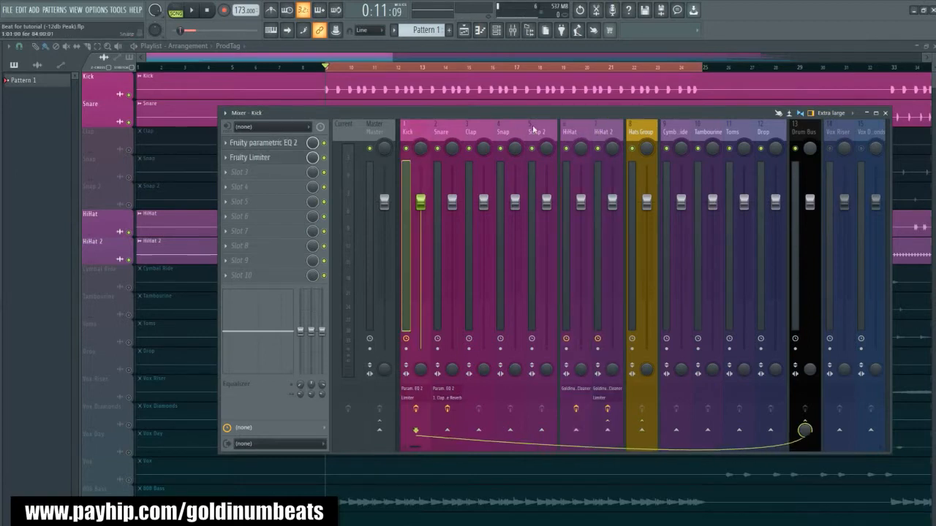
left_click(573, 137)
left_click(597, 132)
left_click(577, 133)
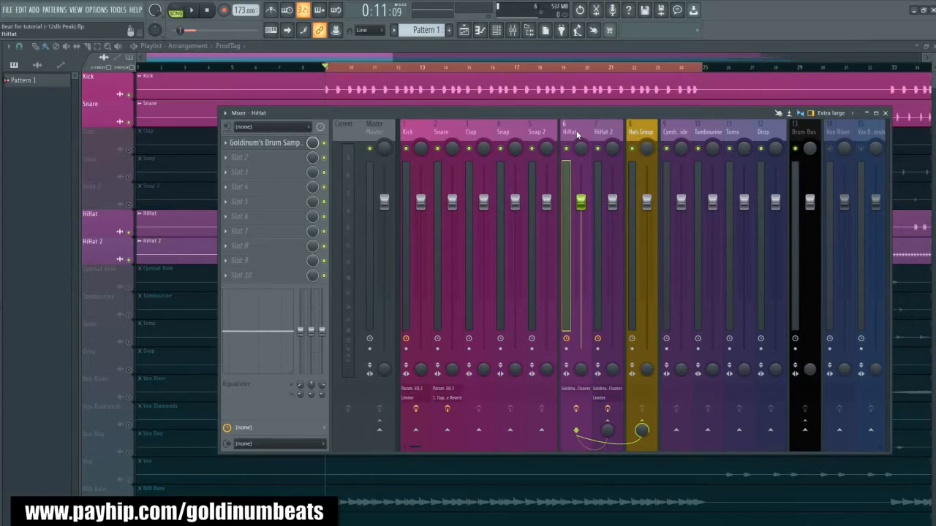
- Load the 1. HiHat (Clean and Spaced) preset from the Beat Mixing Presets Bundle's 3. HiHats folder onto the Hats Group track
left_click(635, 132)
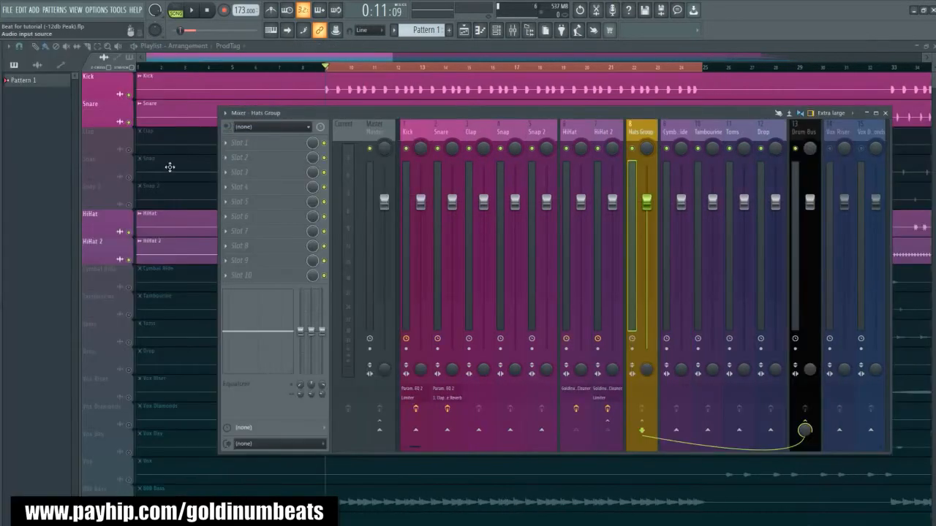
mouse_move(100, 321)
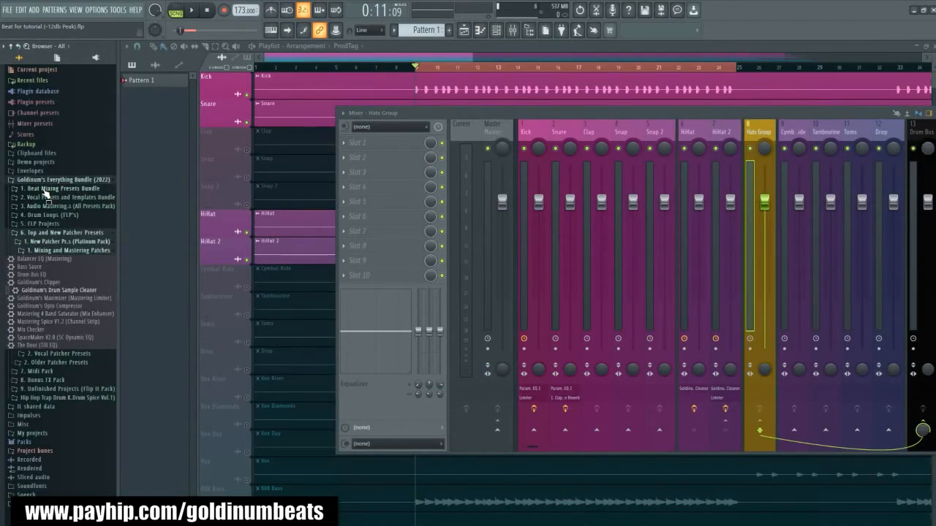
left_click(45, 189)
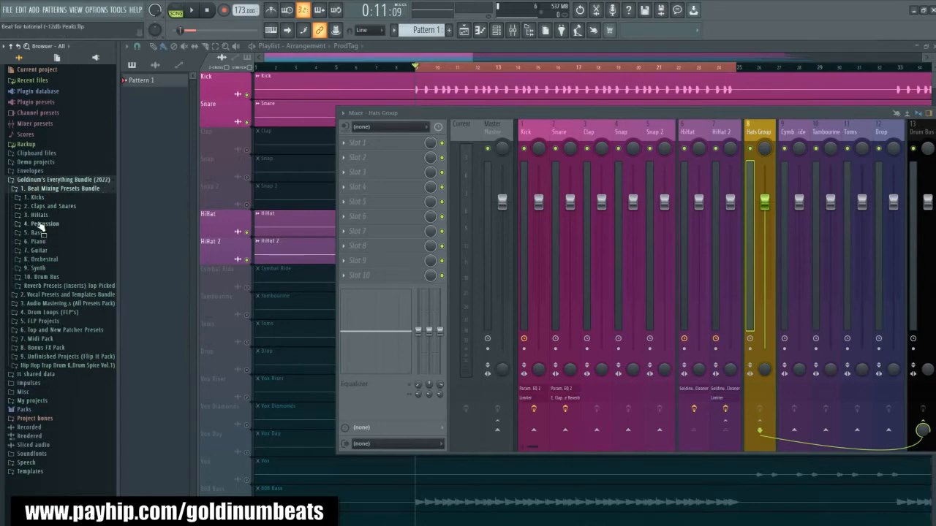
left_click(39, 217)
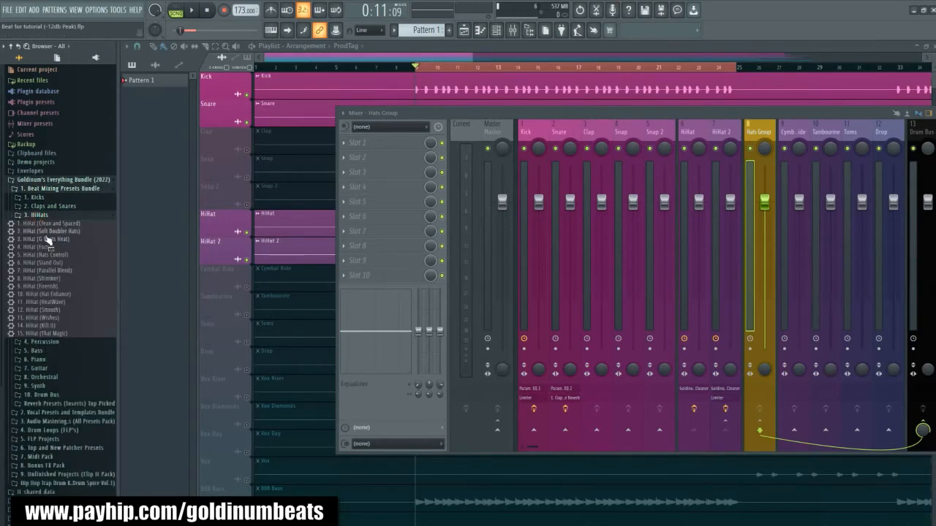
left_click_drag(48, 223, 641, 131)
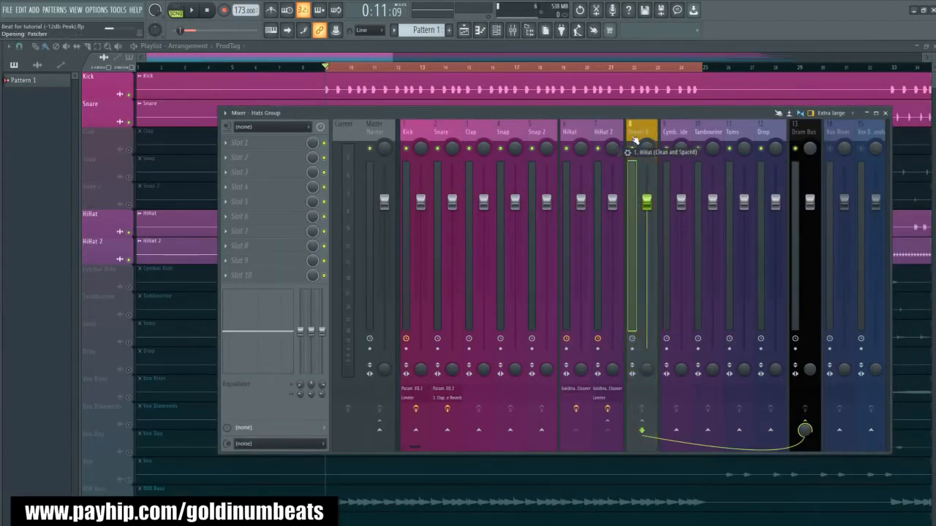
key("space")
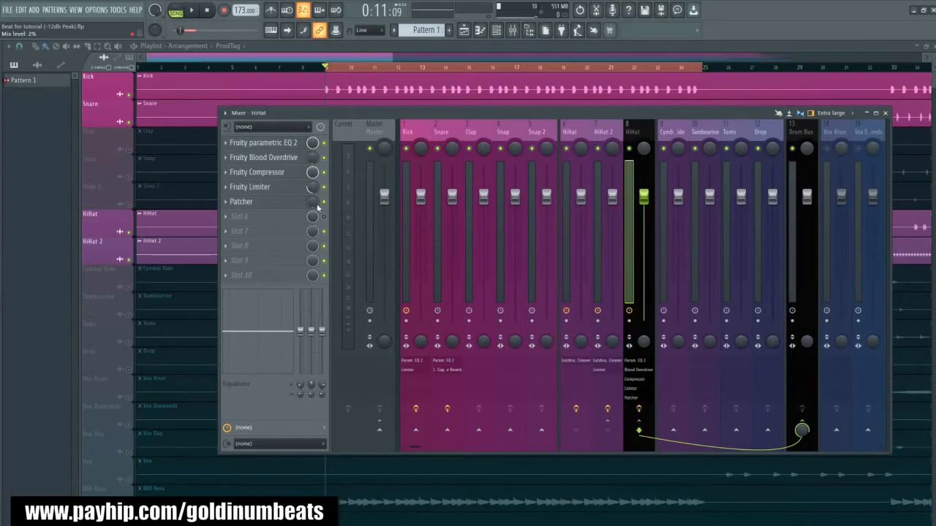
- Fine-tune the mix level of the Patcher effect on the Hats Group while playing the beat
key("space")
left_click_drag(315, 207, 315, 204)
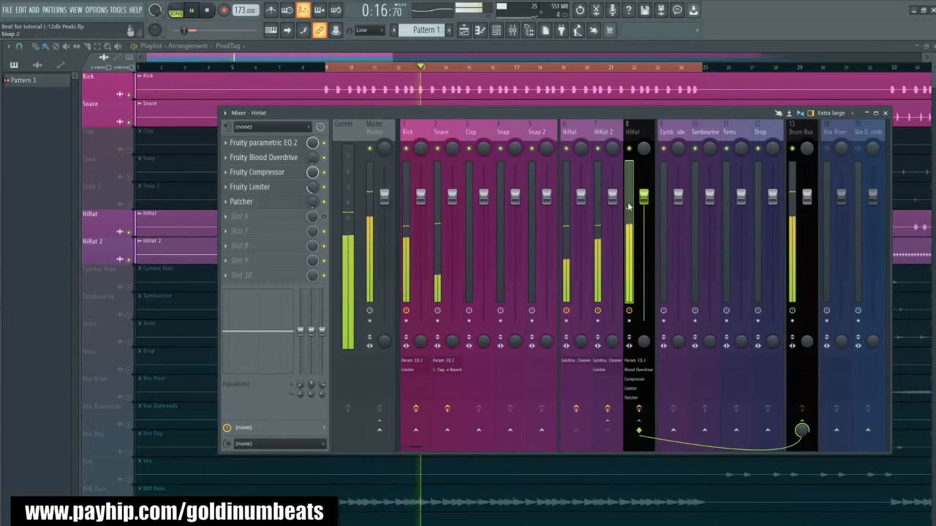
key("space")
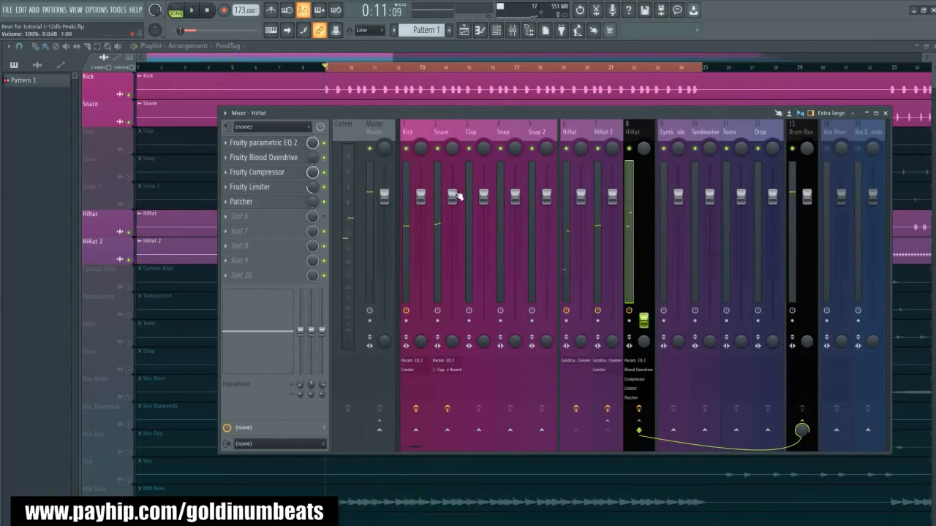
- With the Hats Group fader fully down, lower the Snare's volume to about 85% (-3.6 dB) while playing the beat
left_click_drag(457, 196, 453, 230)
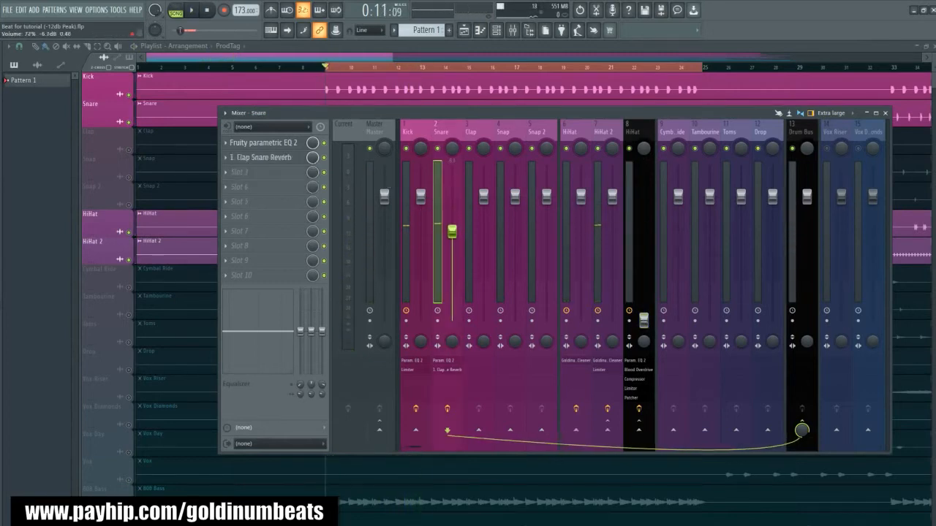
key("space")
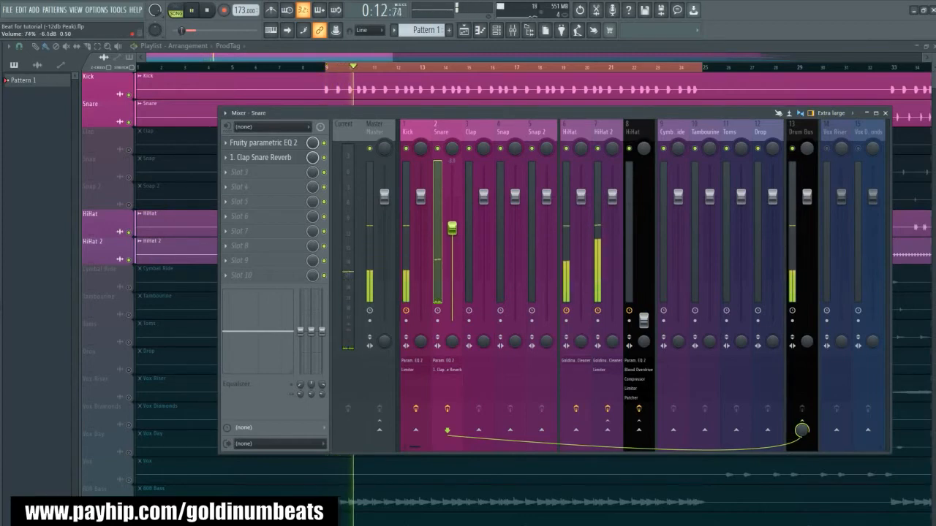
left_click_drag(451, 229, 452, 215)
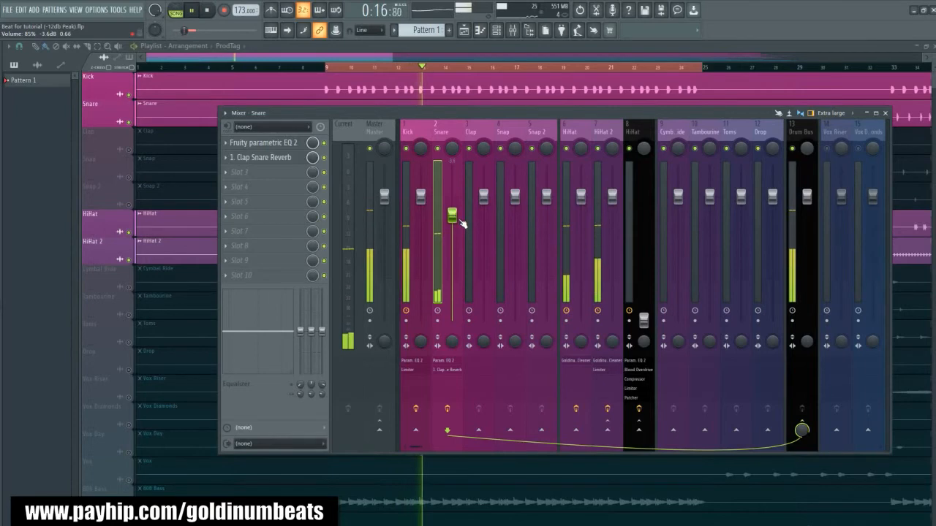
key("space")
- Raise the Hats Group fader to about -14.0 dB and play the beat to check the balance
left_click_drag(643, 319, 643, 263)
key("space")
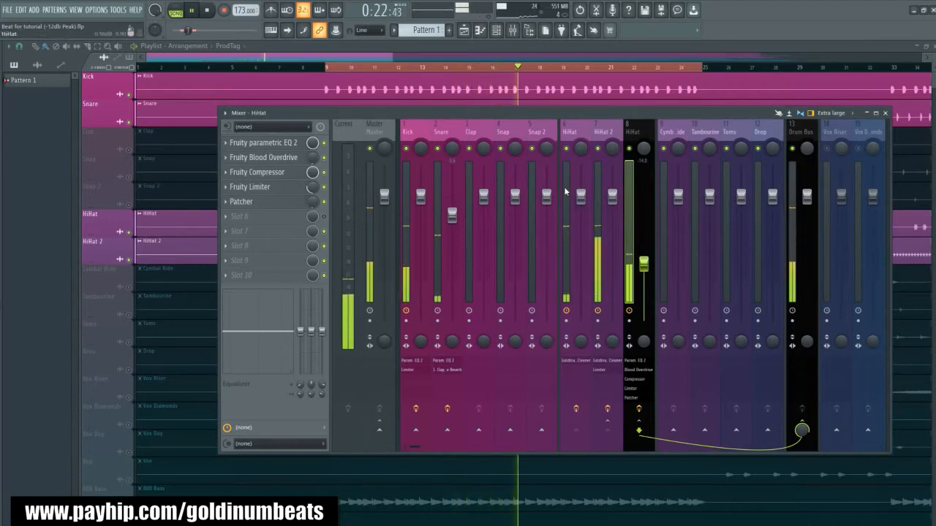
key("space")
- Reposition the mixer window and make the Hats Group the selected track
left_click(442, 132)
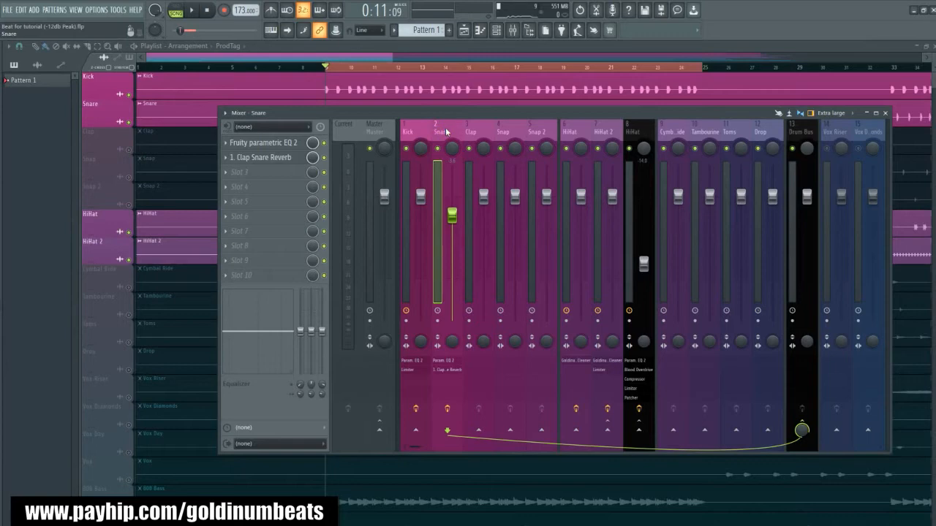
left_click_drag(430, 110, 406, 118)
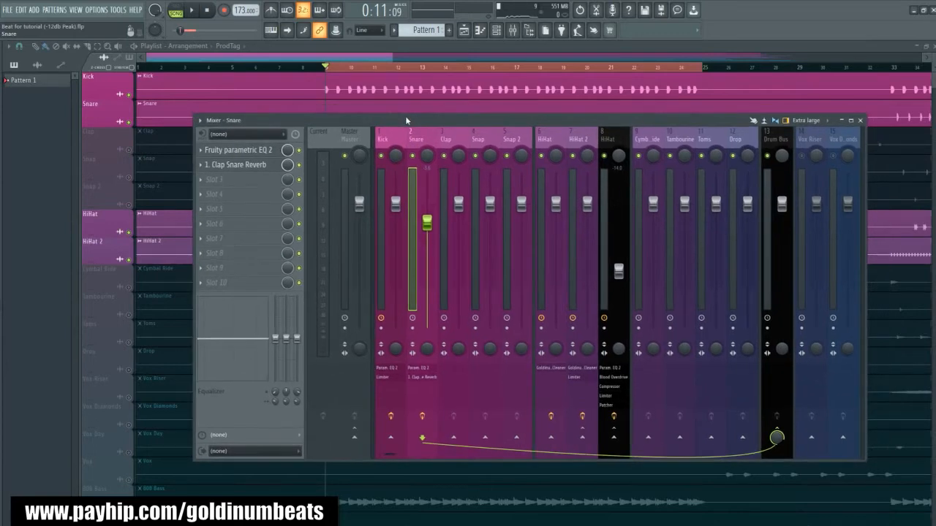
left_click(605, 210)
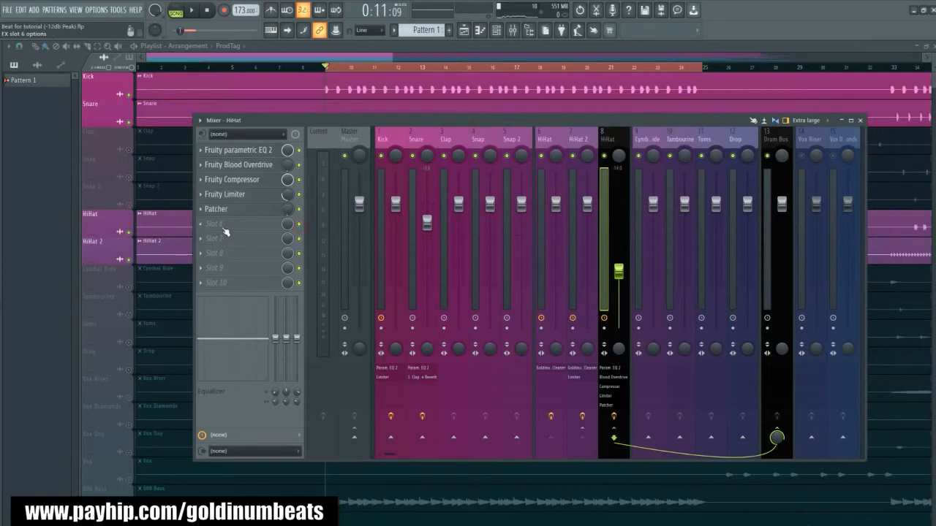
left_click(303, 231)
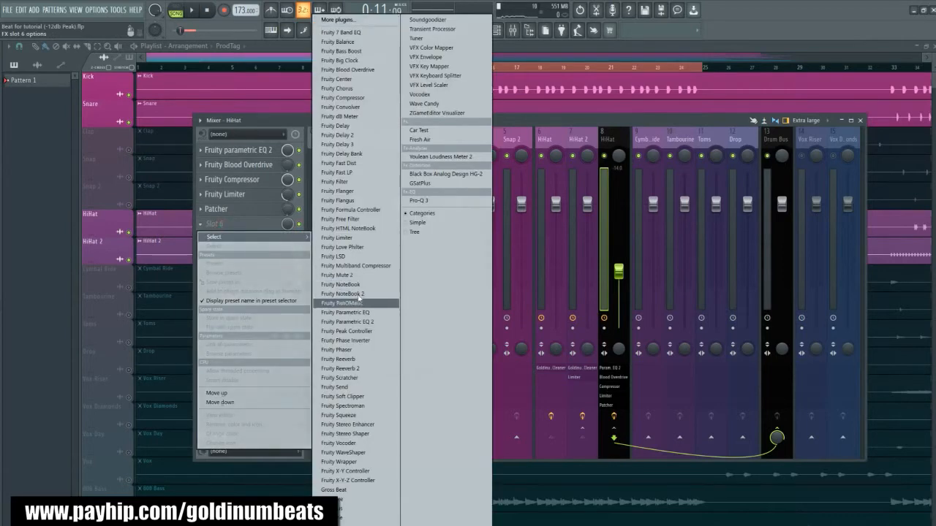
left_click(333, 525)
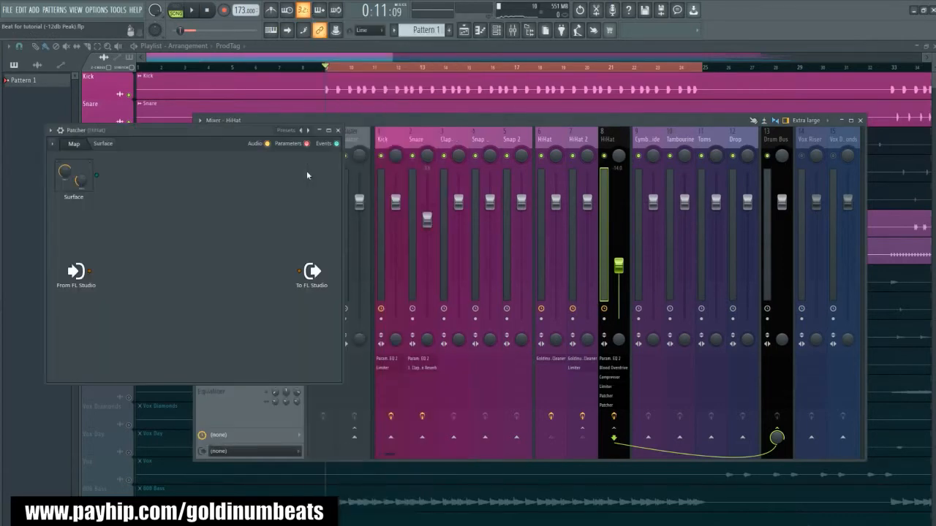
left_click_drag(214, 131, 483, 234)
left_click(589, 227)
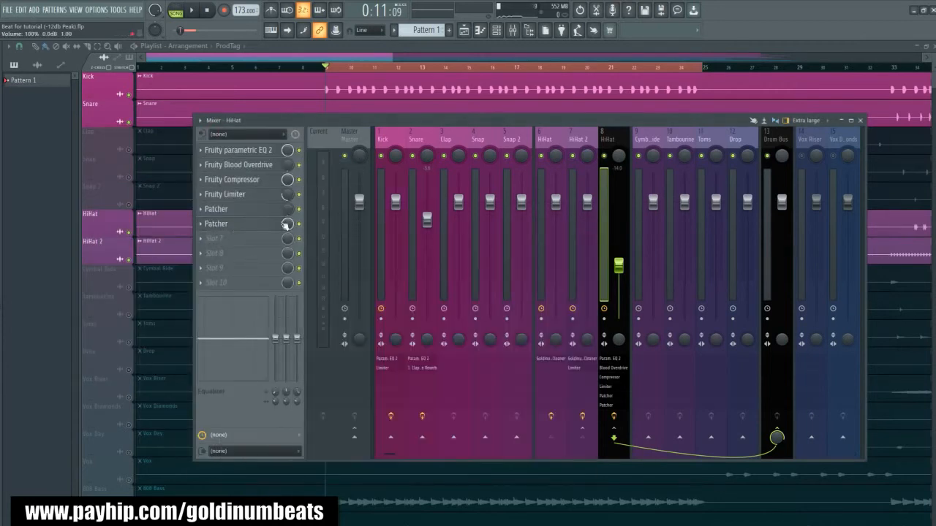
right_click(216, 225)
left_click(215, 246)
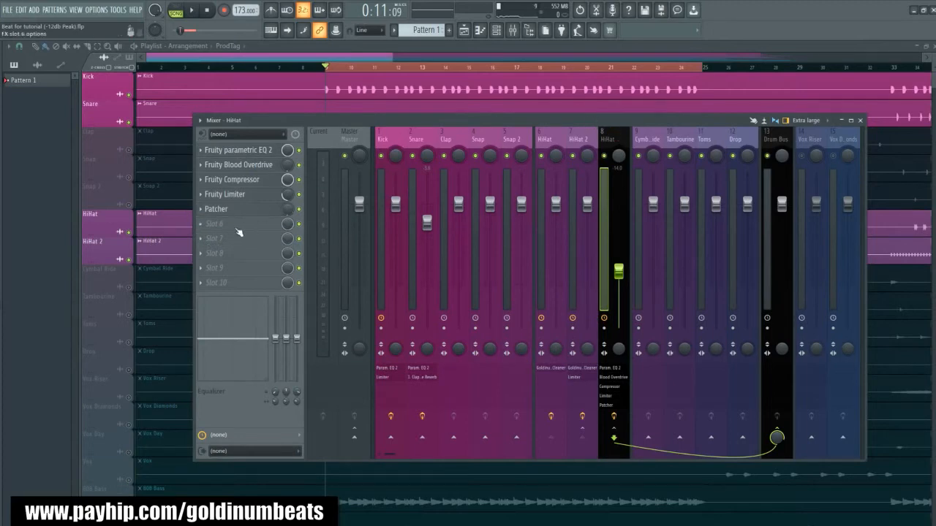
- Add a Fruity Limiter to slot 6 of the Hats Group, in compressor mode
left_click(234, 227)
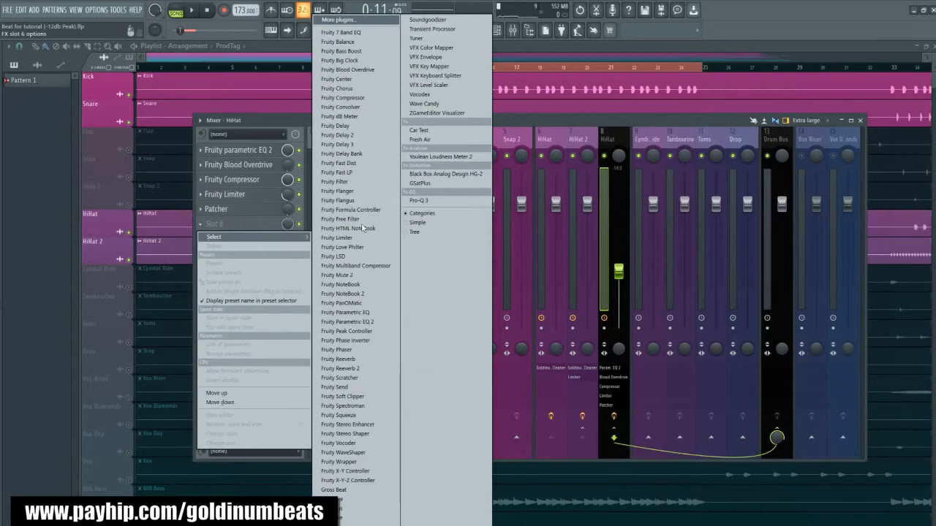
left_click(342, 238)
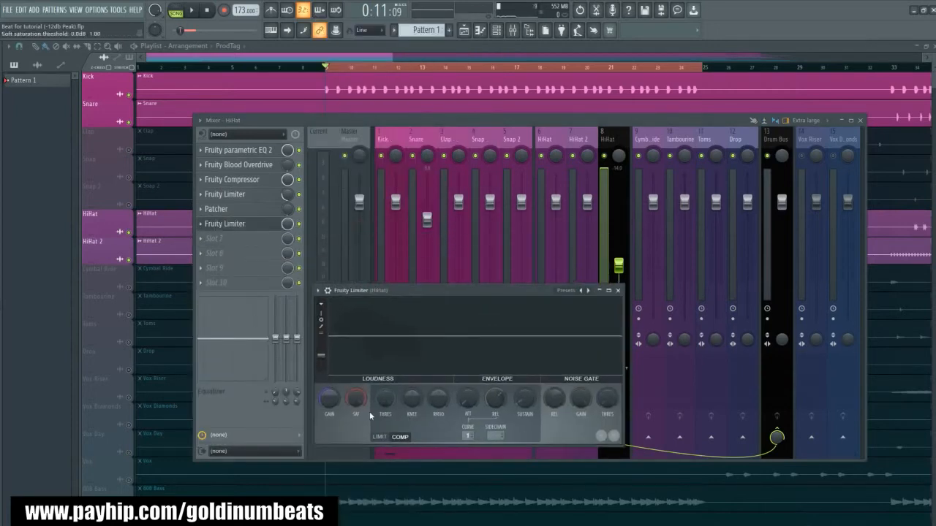
left_click_drag(480, 295, 398, 329)
- Sidechain the Snare track to the Hats Group track
left_click(421, 136)
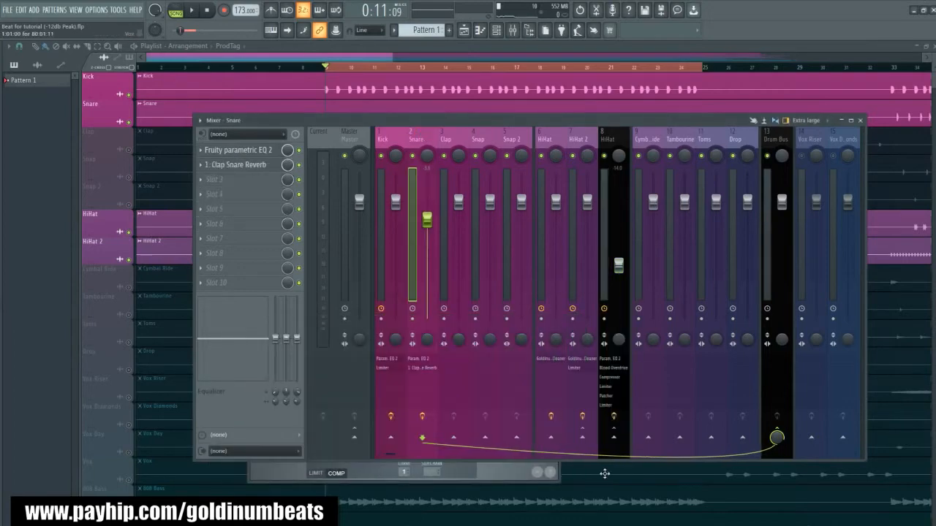
right_click(613, 437)
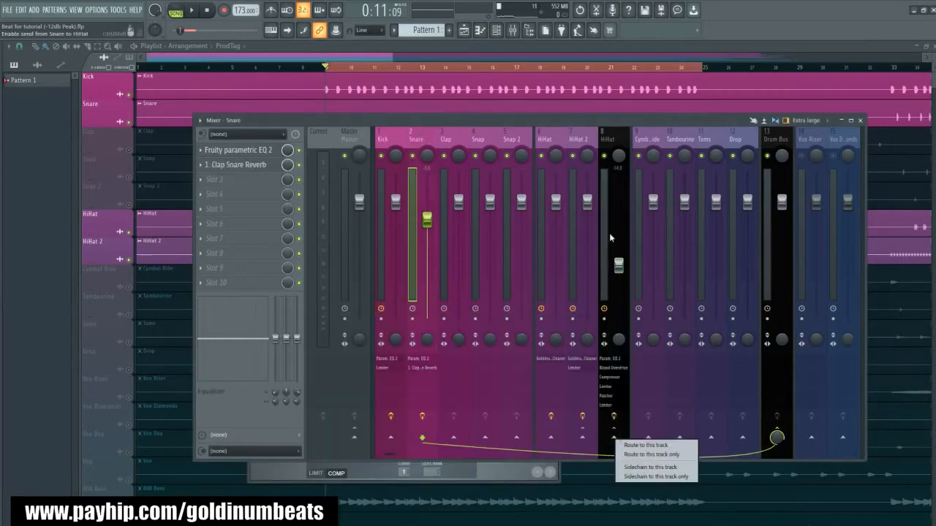
left_click(655, 468)
- Set the Snare as the sidechain source of the Hats Group's new Fruity Limiter and move the limiter window clear of the faders
left_click(609, 136)
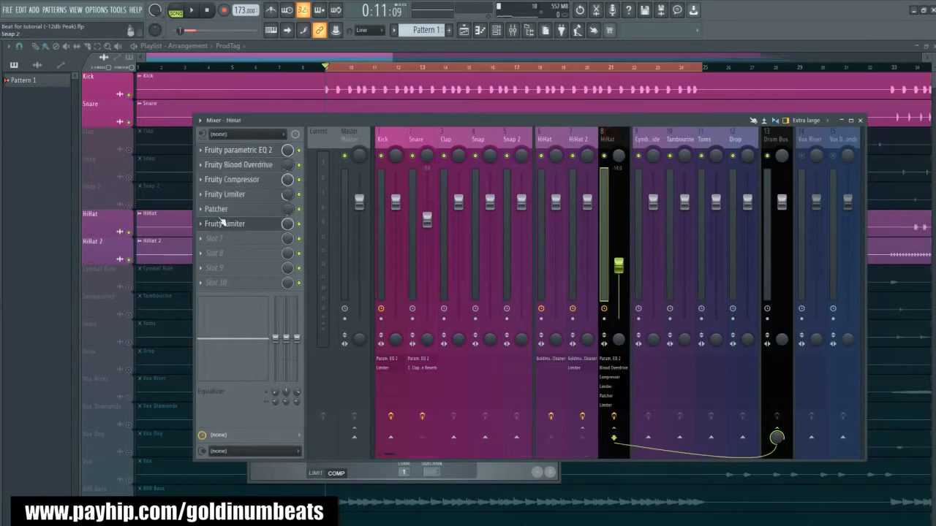
left_click_drag(305, 329, 330, 247)
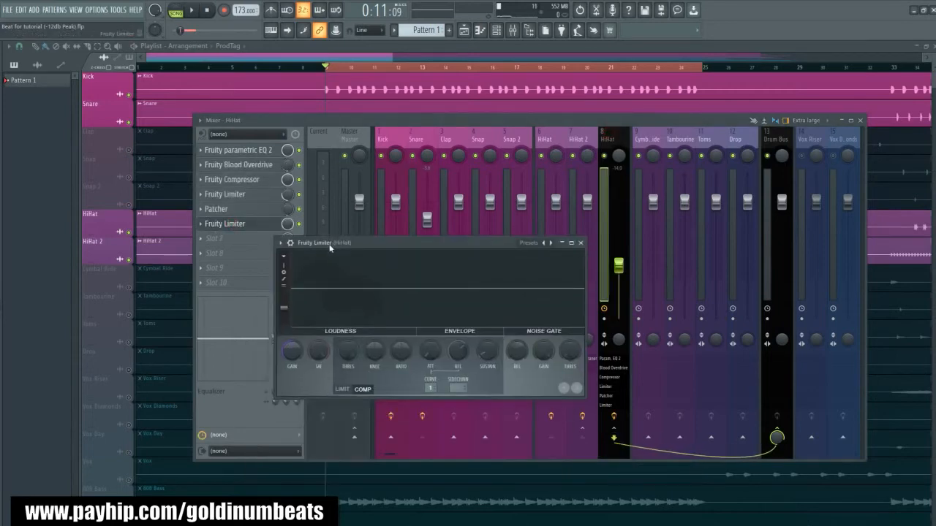
left_click(459, 390)
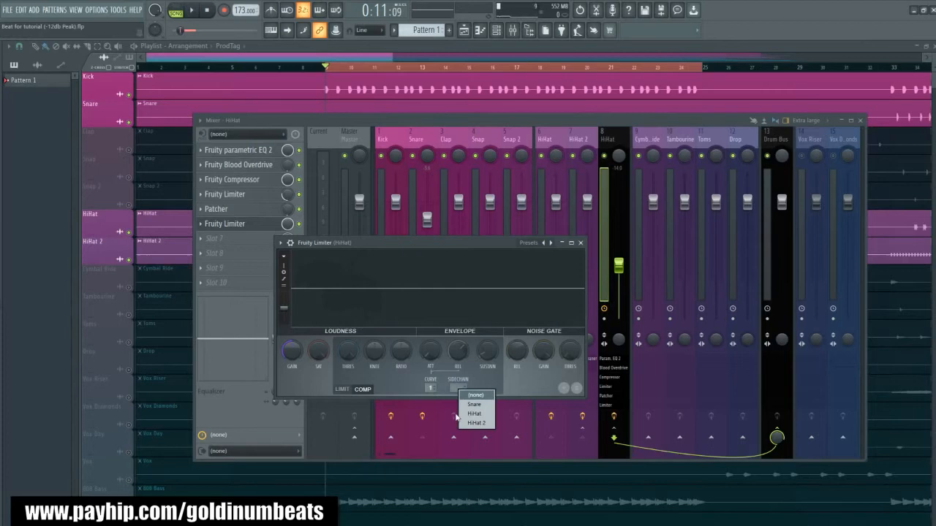
left_click(468, 407)
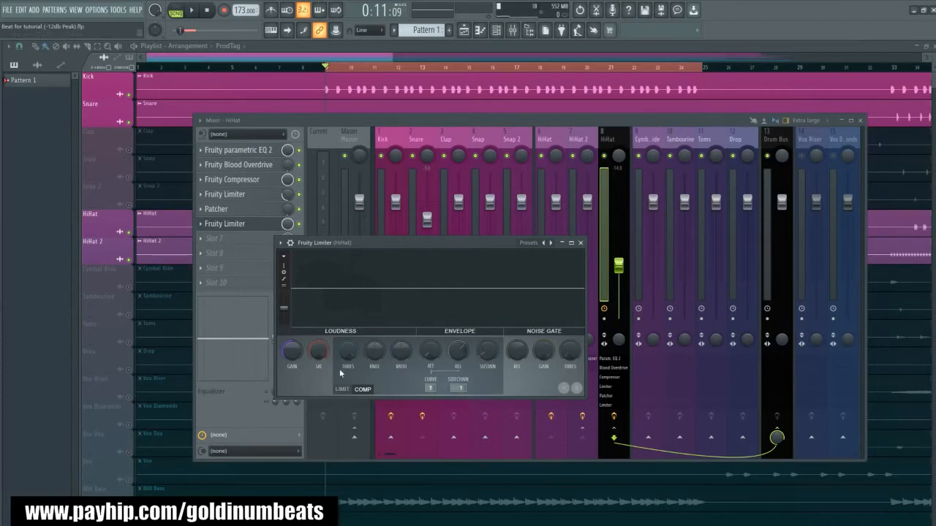
left_click_drag(386, 247, 413, 314)
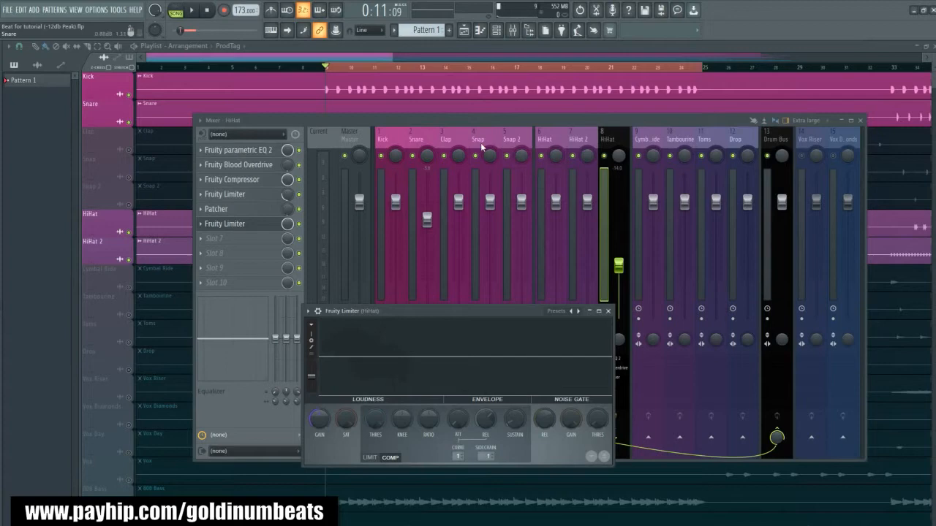
left_click_drag(389, 316, 341, 333)
- Set the Hats Group limiter's compression ratio to 20.0:1, lower its threshold during playback, and close the limiter window
key("space")
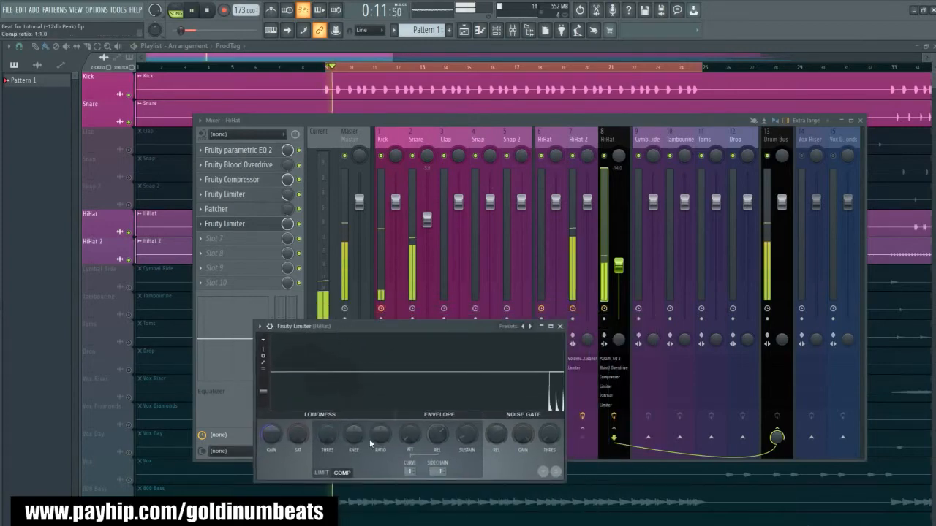
key("space")
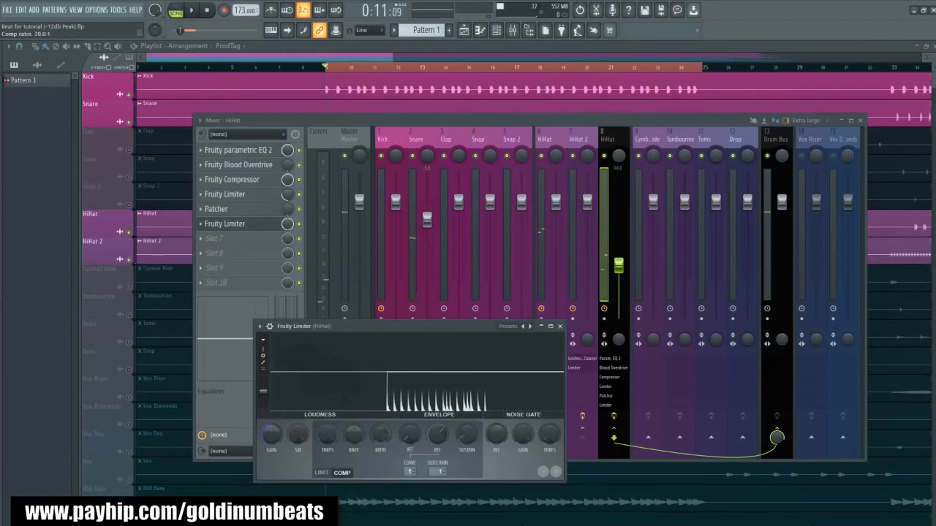
key("space")
left_click_drag(332, 437, 326, 437)
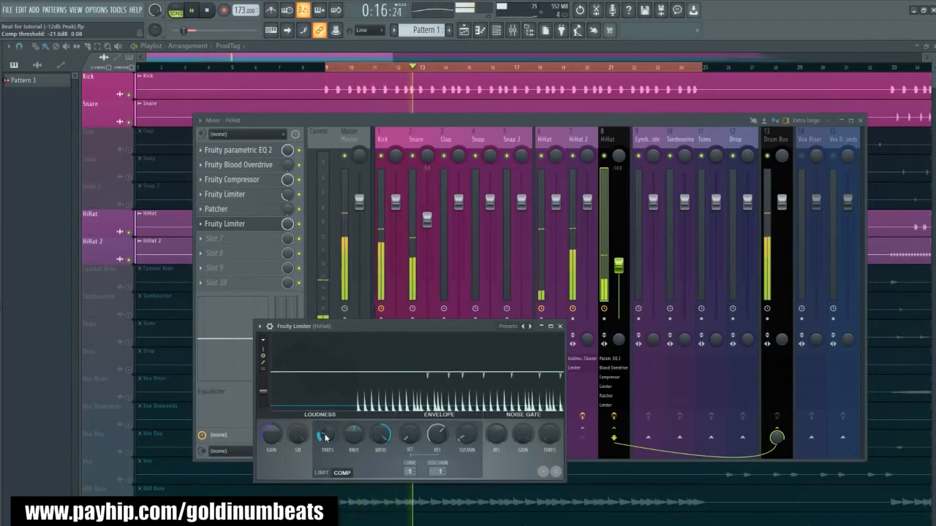
left_click_drag(326, 437, 326, 444)
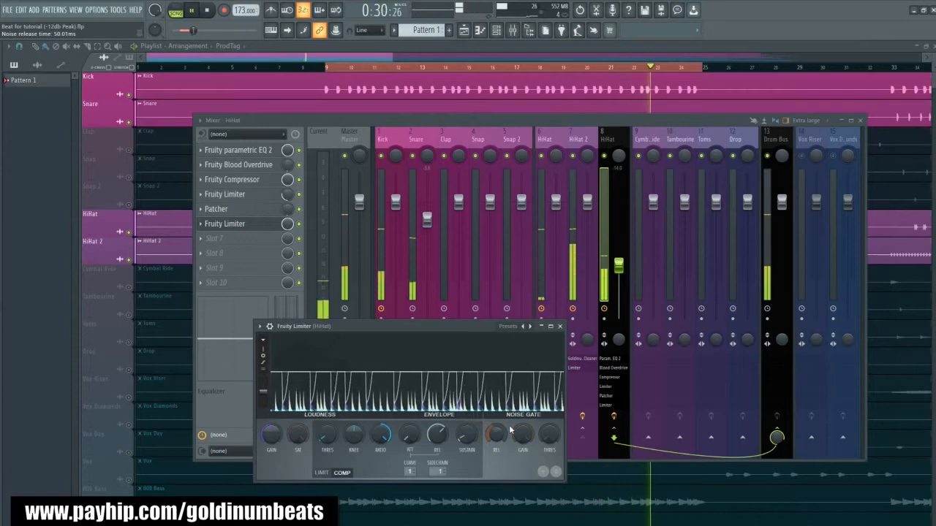
left_click(561, 327)
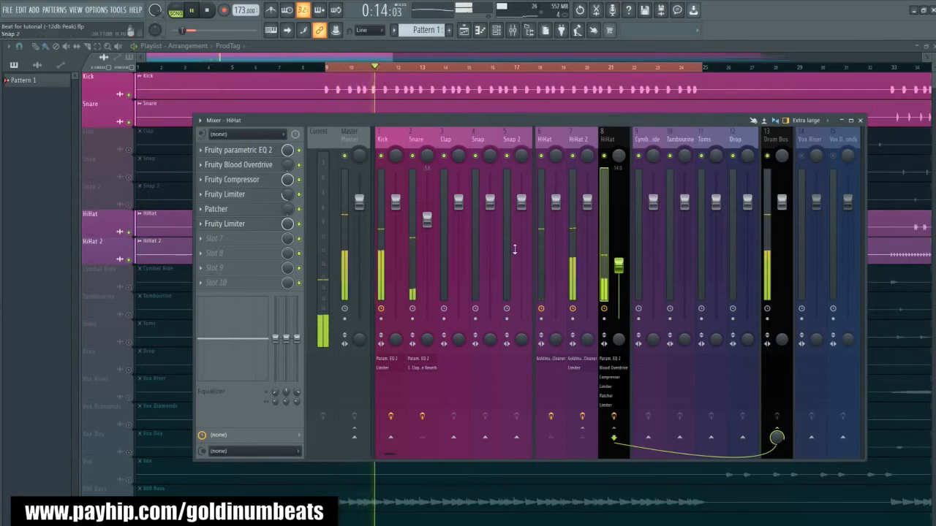
key("space")
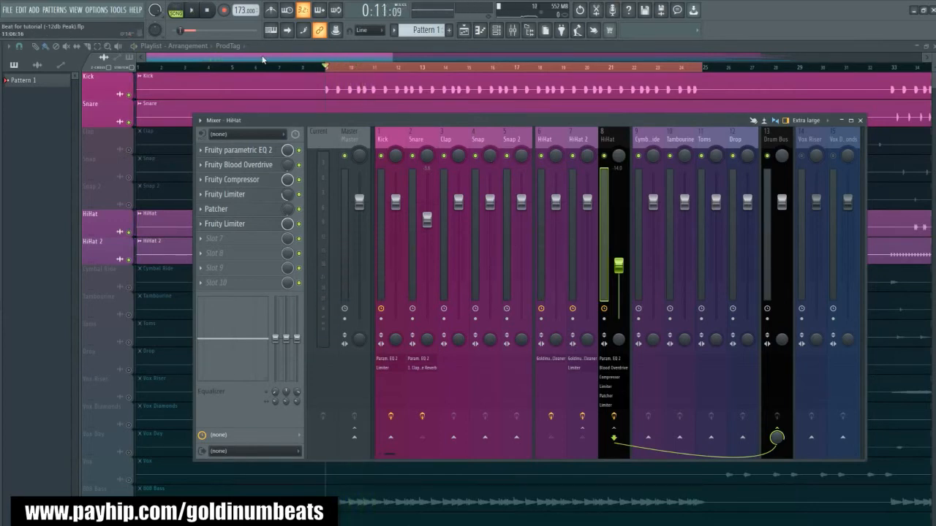
- Unmute the remaining drum tracks in the playlist, from Clap down to Drop, play the beat, and reopen the mixer
key("F9")
left_click_drag(128, 152, 129, 370)
key("space")
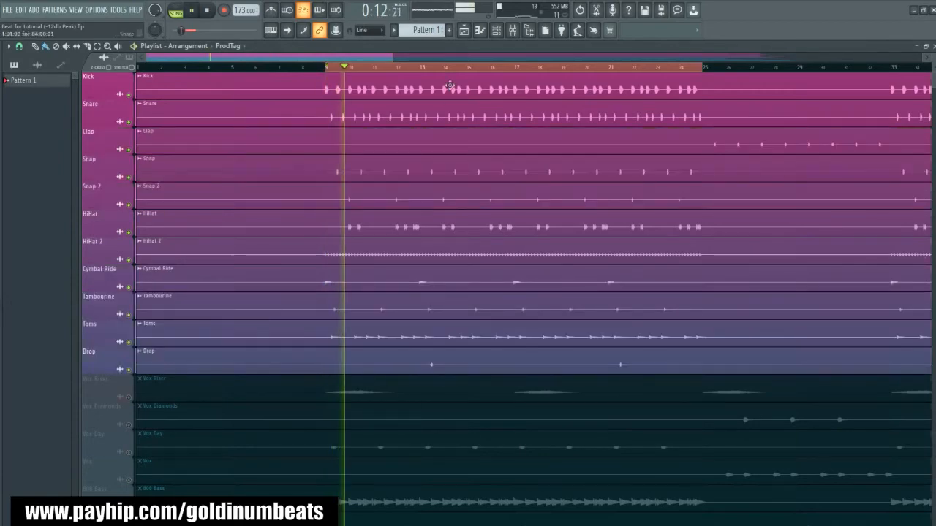
left_click(513, 30)
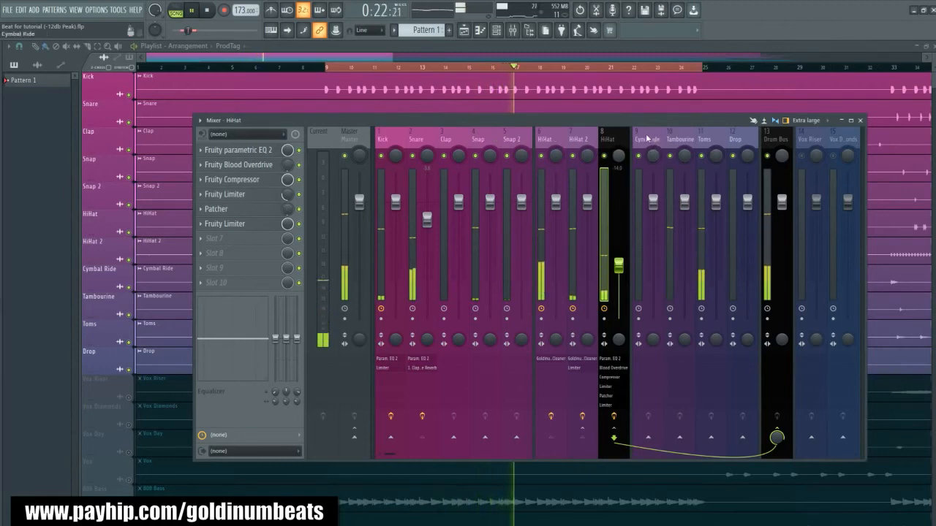
- Select the Cymbal Ride, Tambourine, Toms and Drop mixer tracks together and pull their faders all the way down
left_click_drag(646, 138, 745, 139)
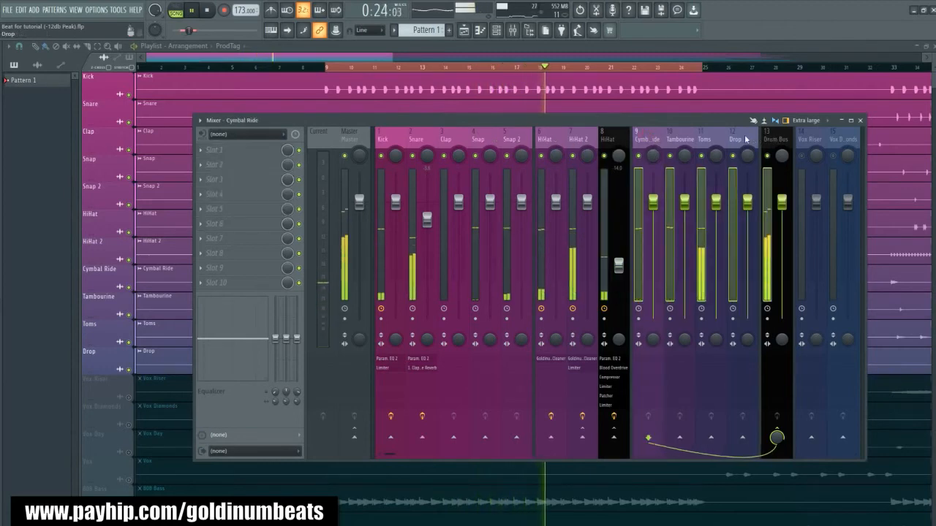
left_click(745, 138)
left_click(651, 139, "shift")
key("space")
left_click_drag(652, 204, 653, 318)
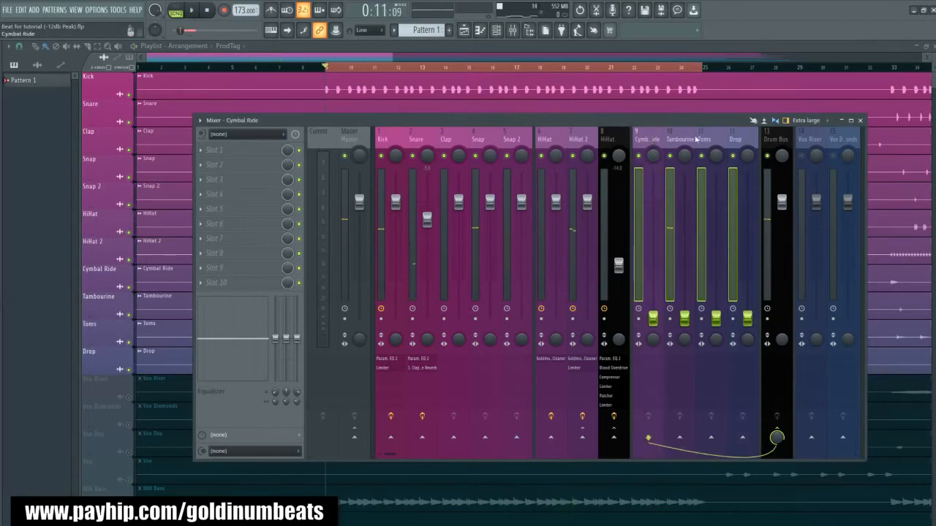
- Play the beat to hear the Snap and Snap 2 layers, switching between both tracks and ending on Snap
left_click(471, 139)
key("space")
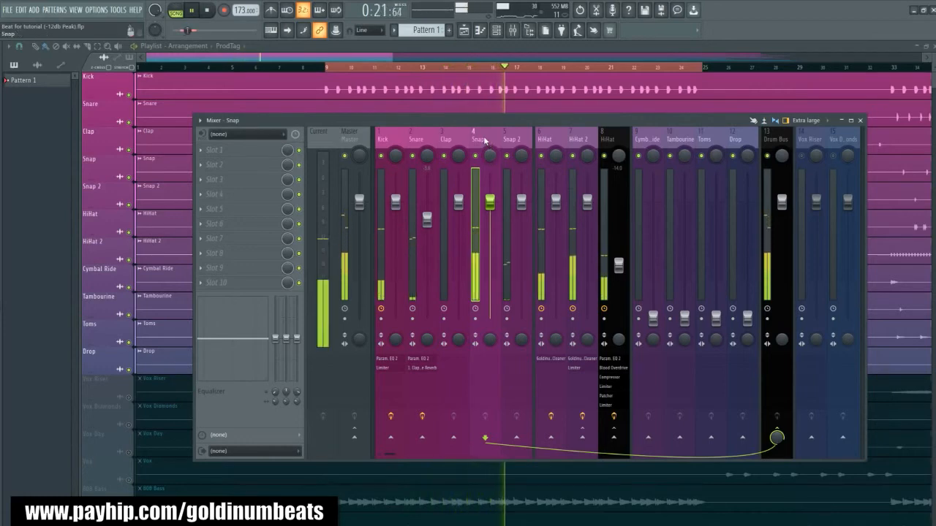
key("space")
left_click(511, 139)
left_click(479, 139)
left_click(507, 140)
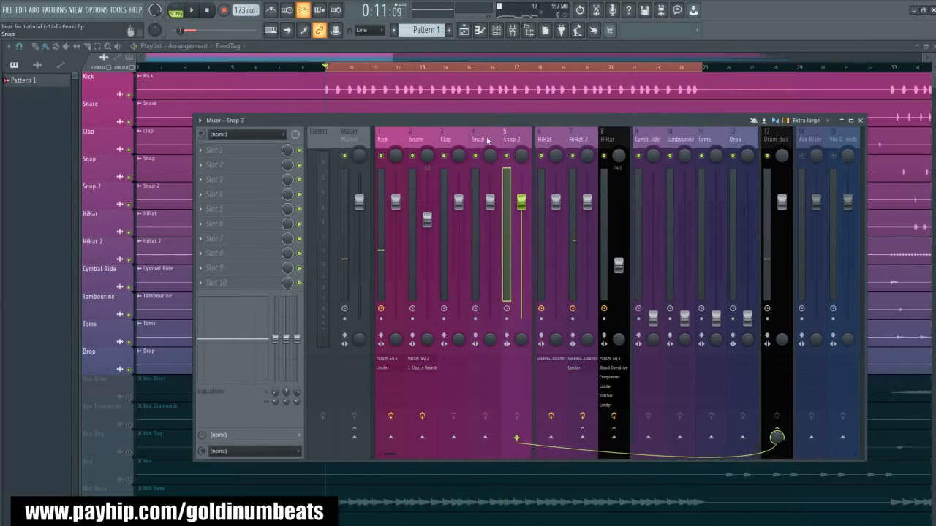
left_click(479, 139)
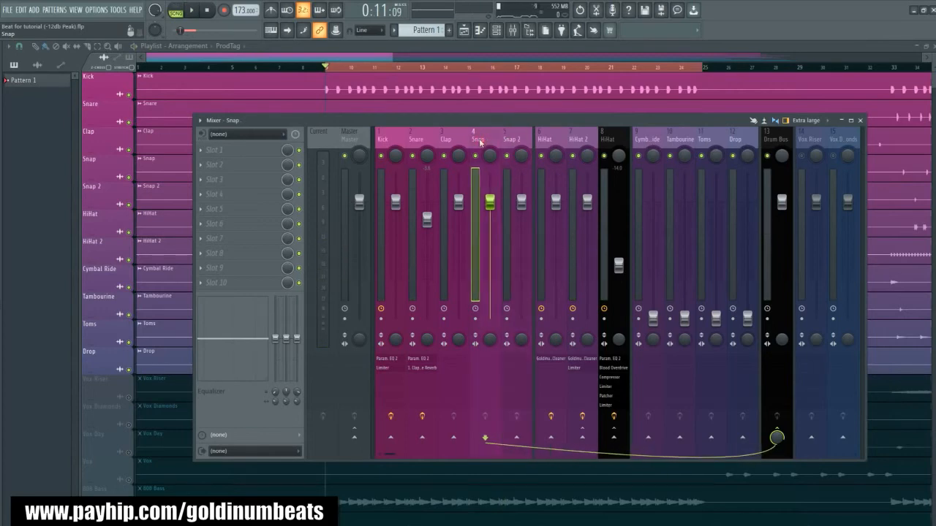
- Load Fruity Limiter in the Snap track's first effect slot, enlarge its window, and turn the noise gate gain all the way down
left_click(227, 152)
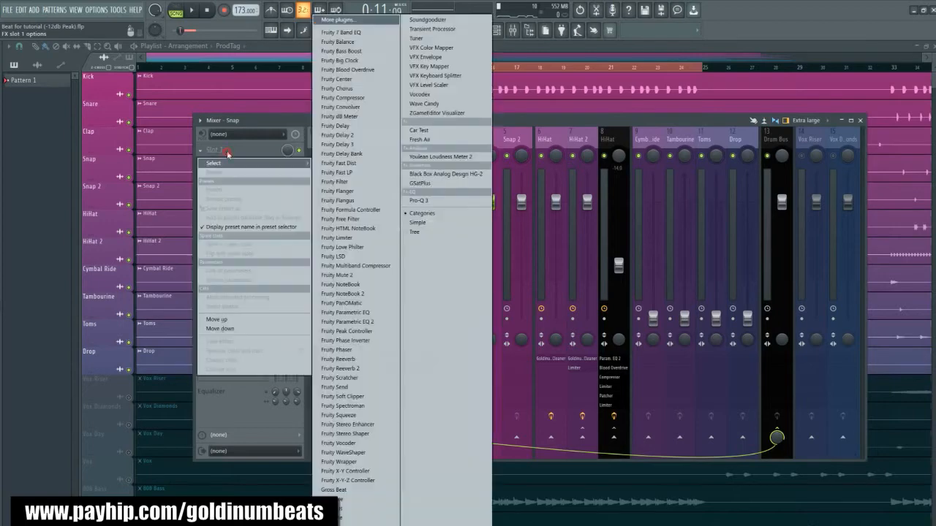
left_click(337, 238)
left_click_drag(161, 111, 427, 234)
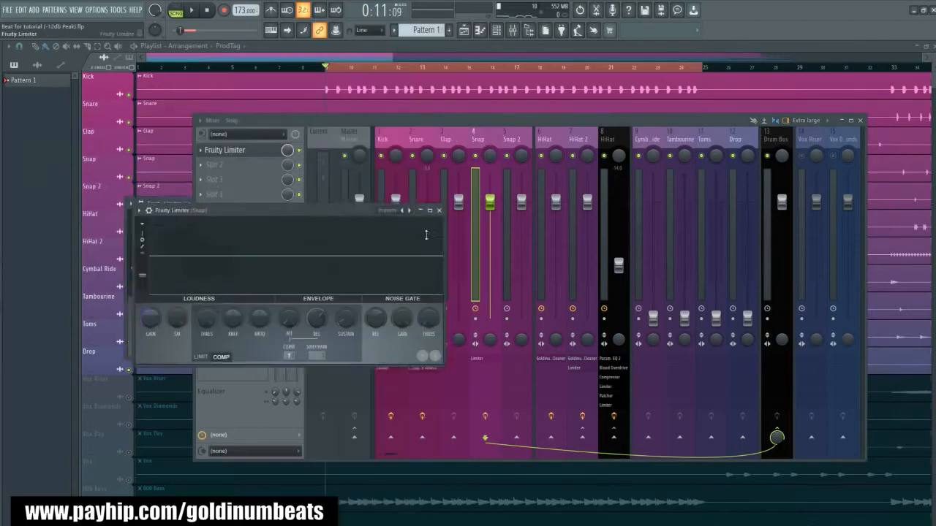
left_click_drag(604, 394, 722, 479)
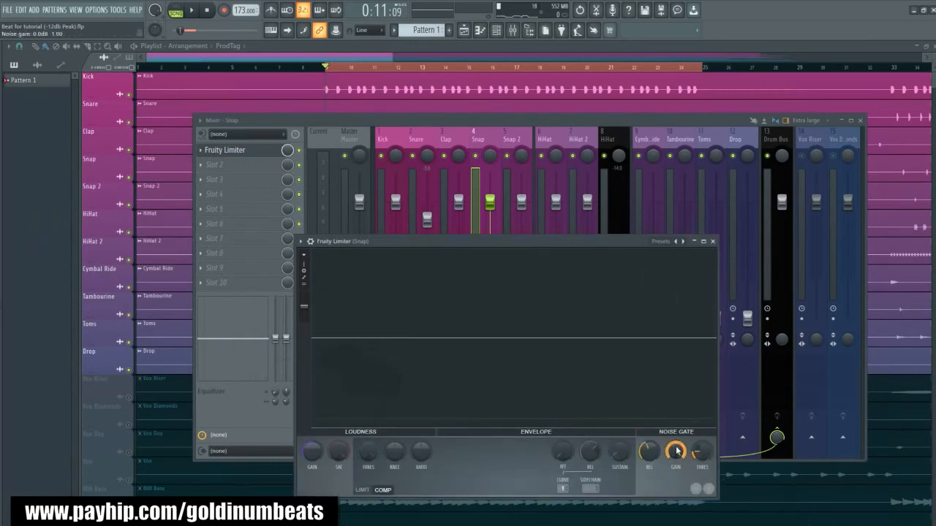
left_click_drag(677, 451, 676, 504)
- Play the beat while tuning the Snap limiter's noise gate, setting a long release and lowering the threshold slightly
key("space")
left_click_drag(648, 456, 647, 467)
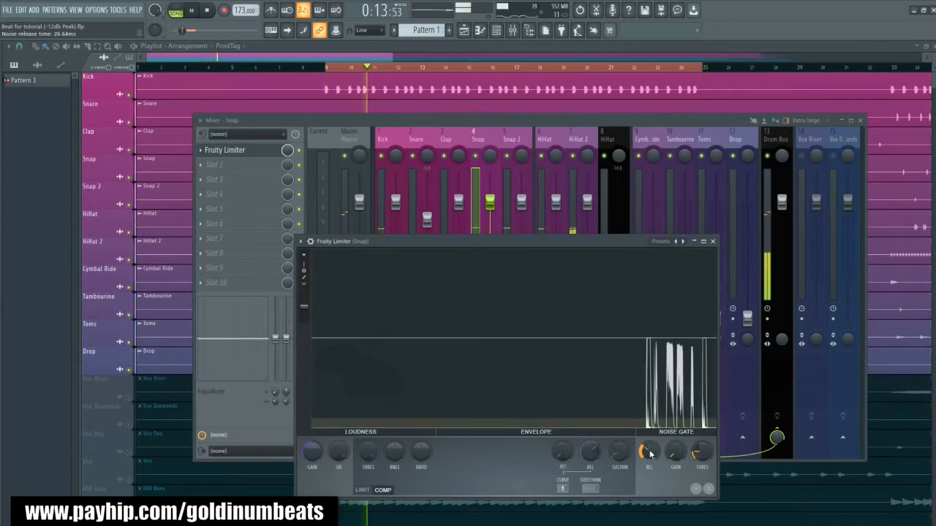
key("space")
left_click_drag(648, 454, 648, 421)
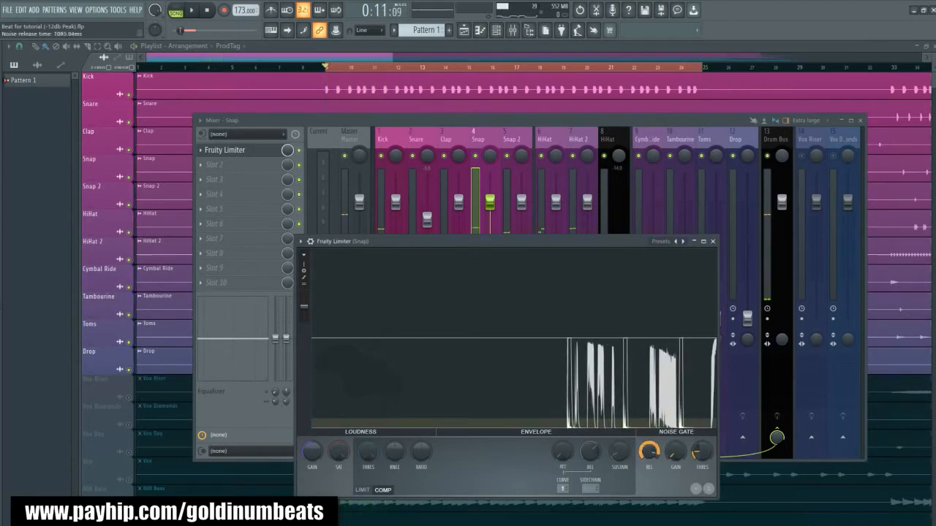
key("space")
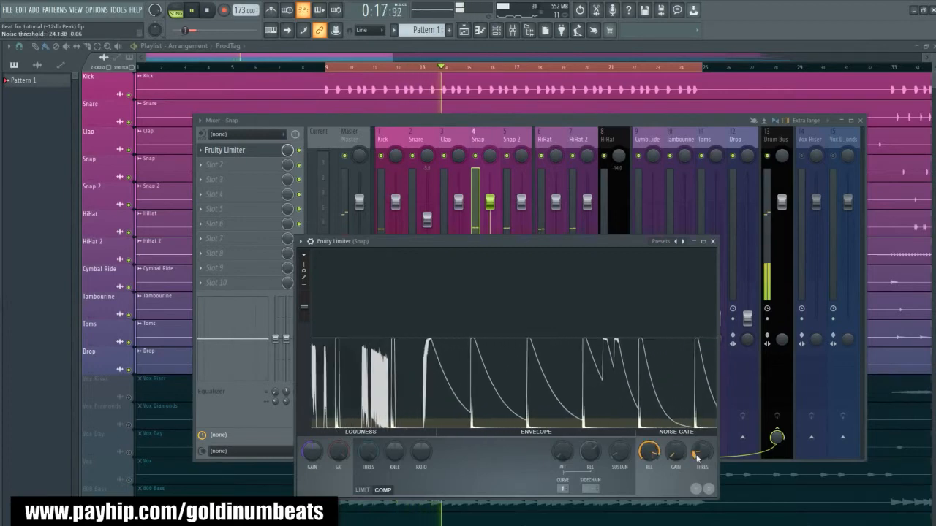
left_click_drag(696, 458, 697, 458)
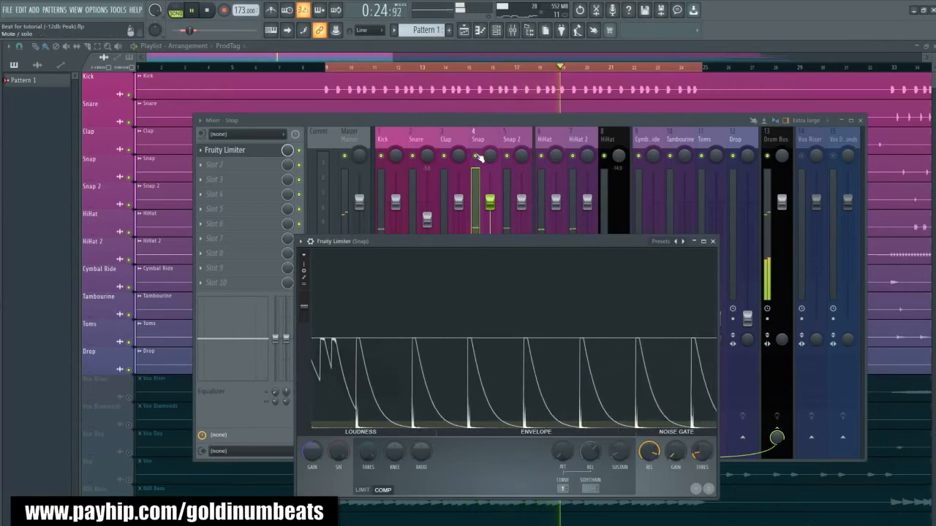
key("space")
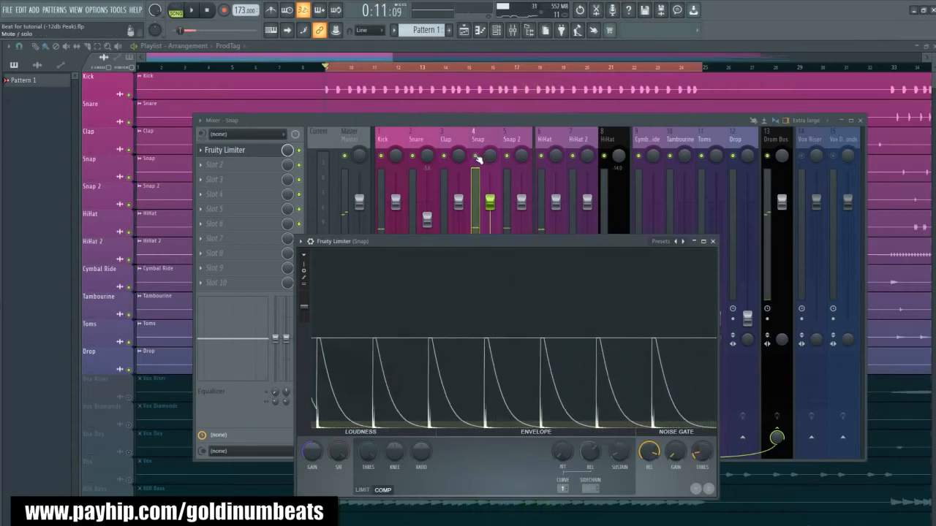
- Solo the Snap track and compare its sound with Fruity Limiter bypassed and enabled
right_click(476, 157)
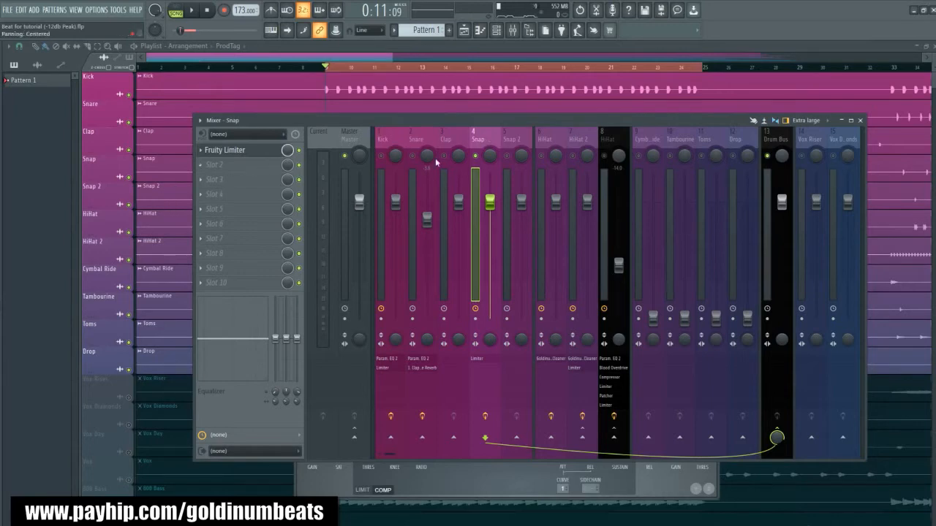
left_click(243, 150)
left_click(243, 150)
left_click(299, 151)
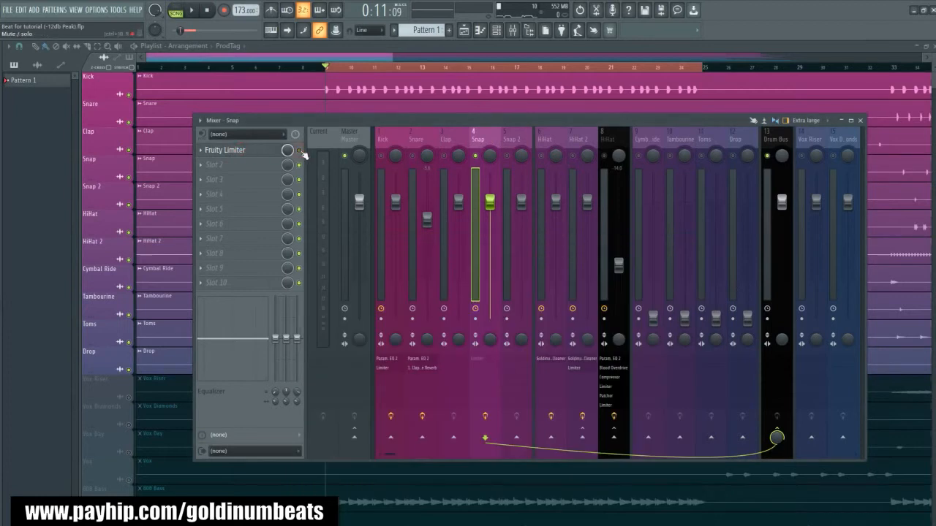
key("space")
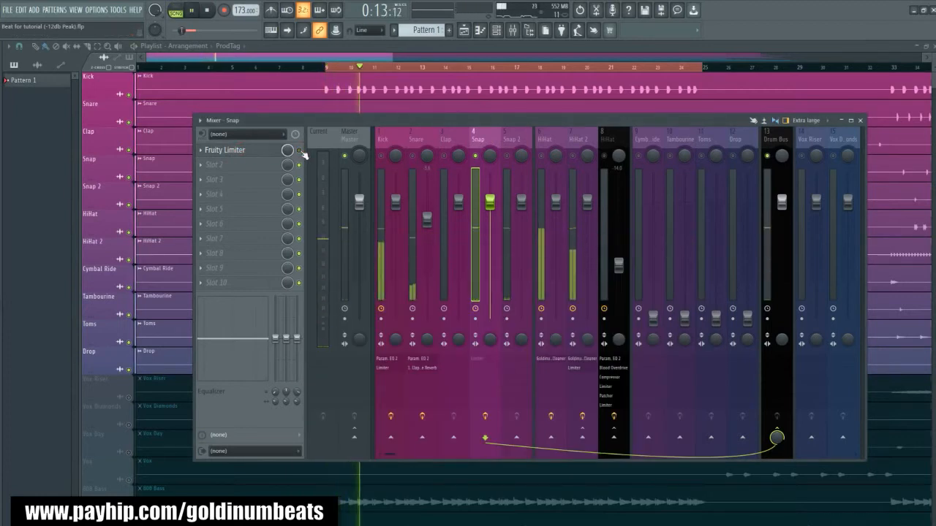
key("space")
key("space")
key("space")
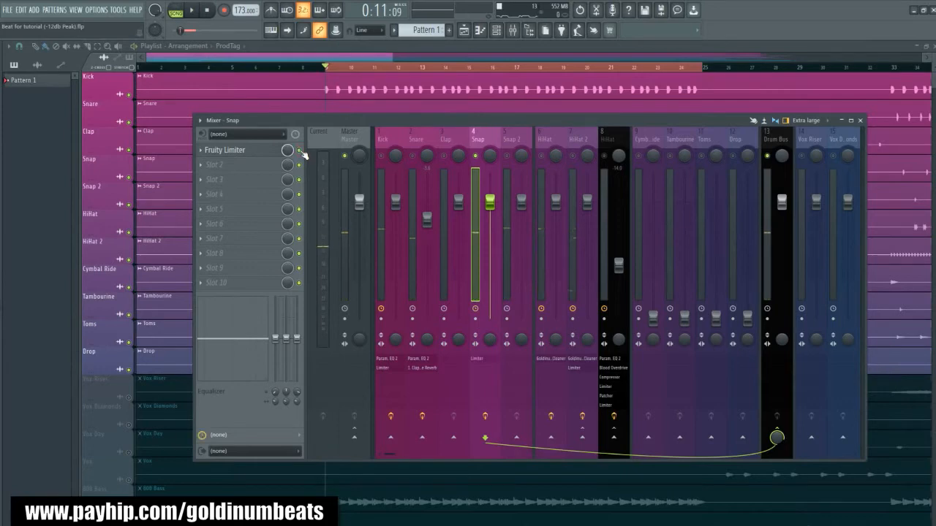
key("space")
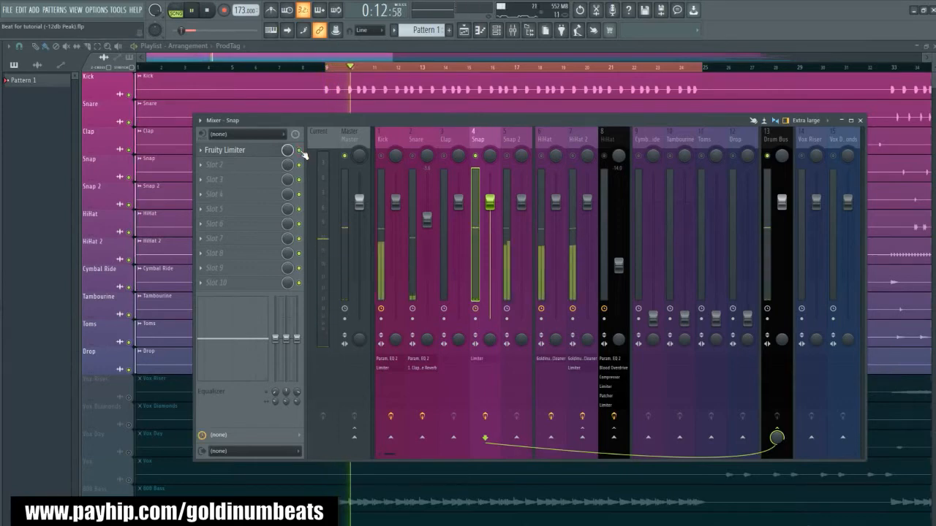
- Play the beat with all tracks unsoloed, and pan Snap 50% left and Snap 2 about 50% right
left_click(511, 158)
key("space")
key("space")
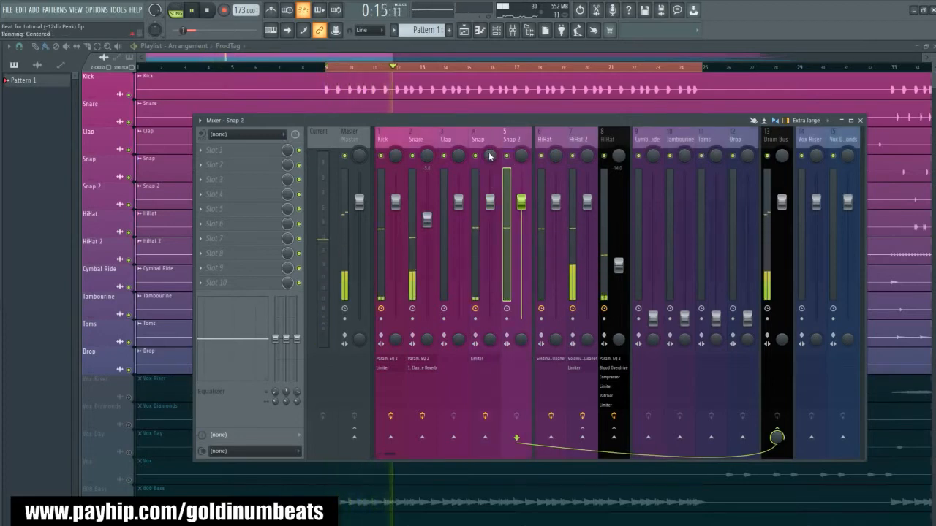
key("space")
left_click_drag(490, 156, 489, 170)
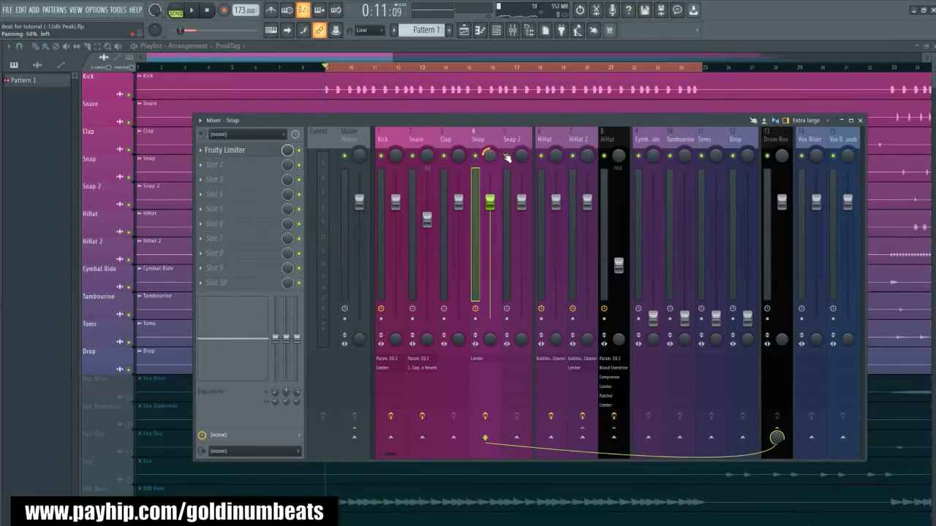
left_click_drag(521, 157, 521, 144)
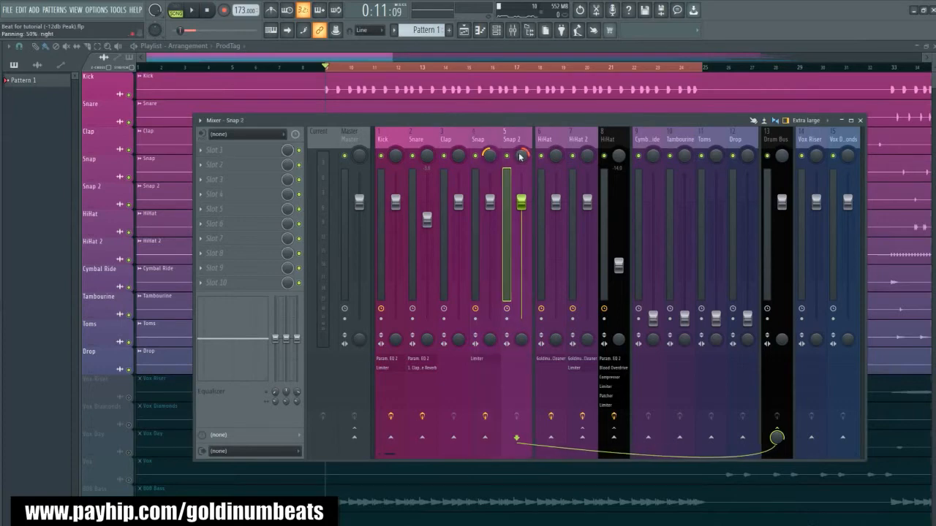
- Lower Snap and Snap 2 together and raise them during playback to about -10 dB, bringing Snap 2 up to about -7.5 dB
left_click(489, 135)
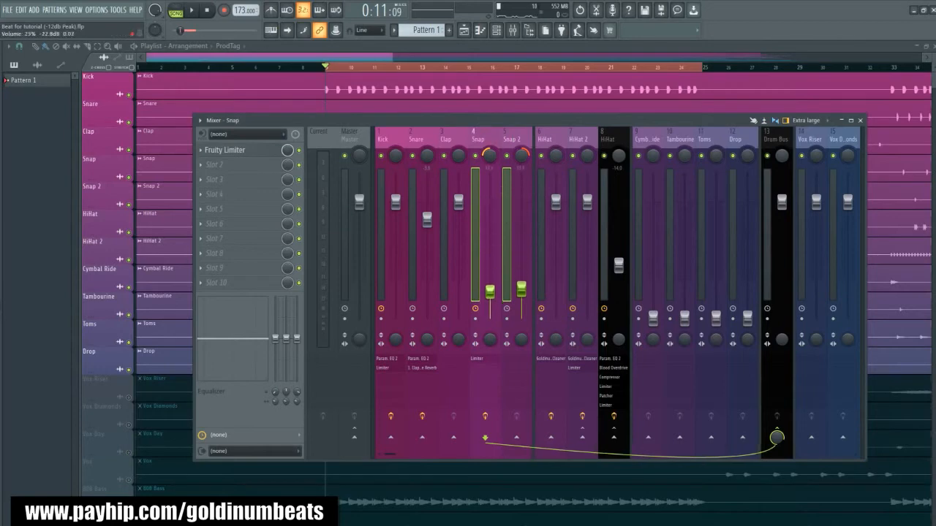
key("space")
left_click_drag(489, 293, 490, 255)
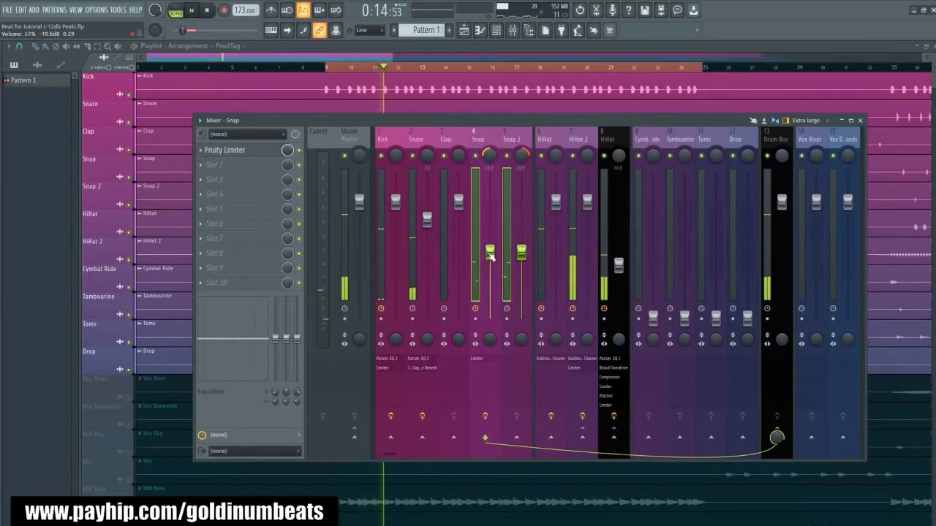
left_click(515, 133)
mouse_move(522, 256)
left_mouse_down()
mouse_move(522, 235)
mouse_move(523, 243)
left_mouse_up()
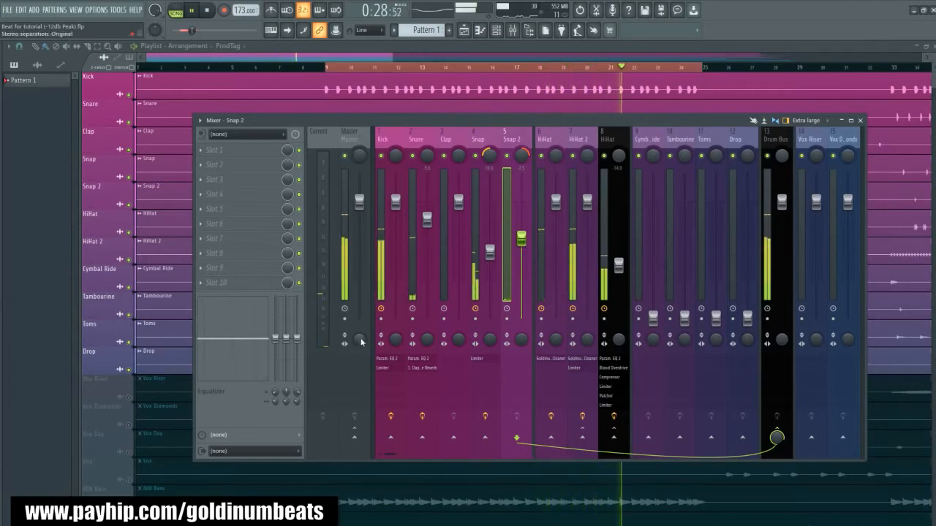
key("space")
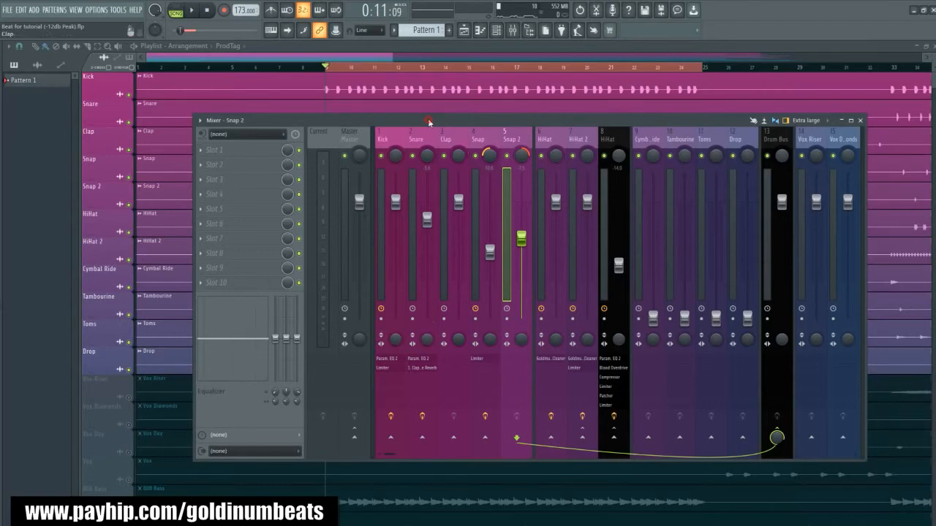
- Check the beat in mono by playing it with the Master stereo separation at 100% merged, and restore the original separation
left_click_drag(429, 121, 412, 101)
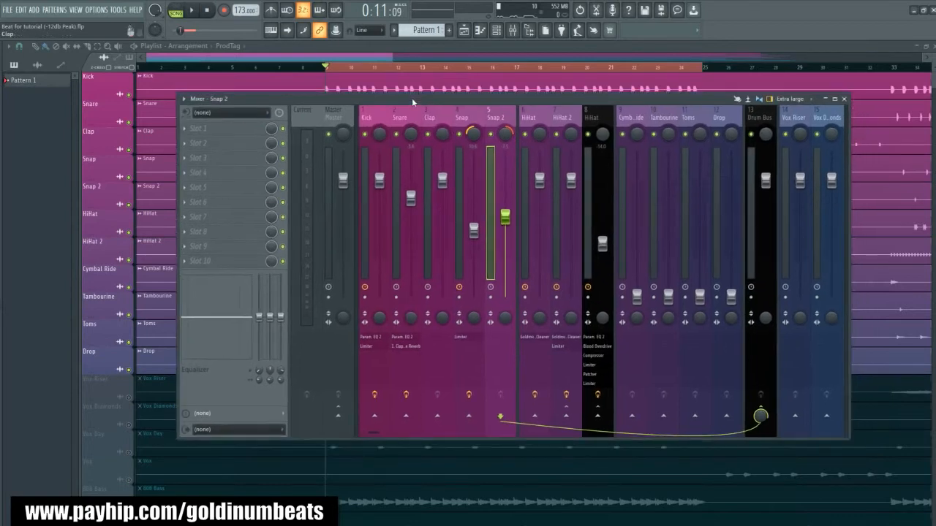
left_click(345, 320)
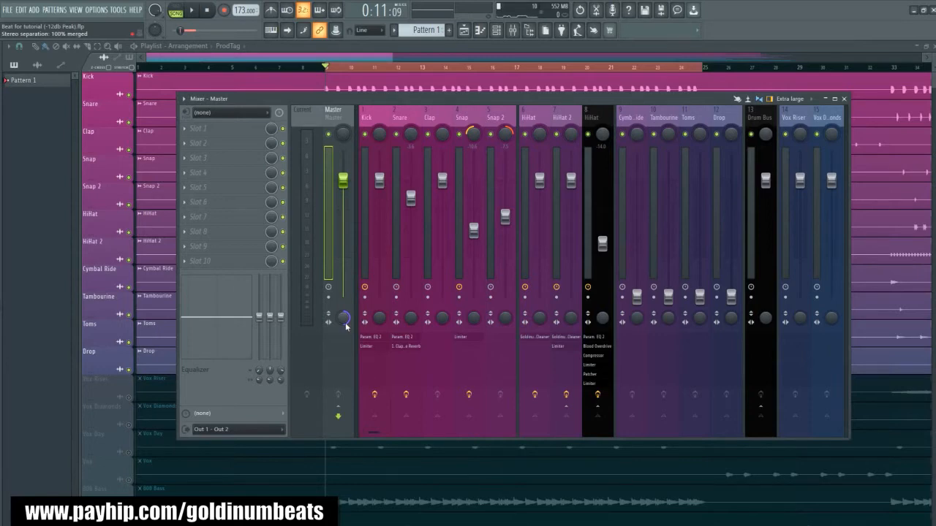
key("space")
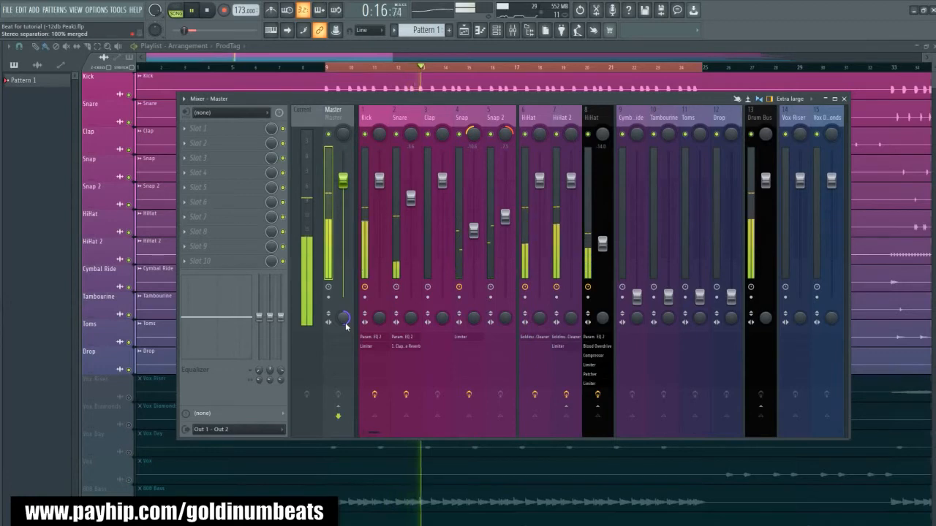
key("space")
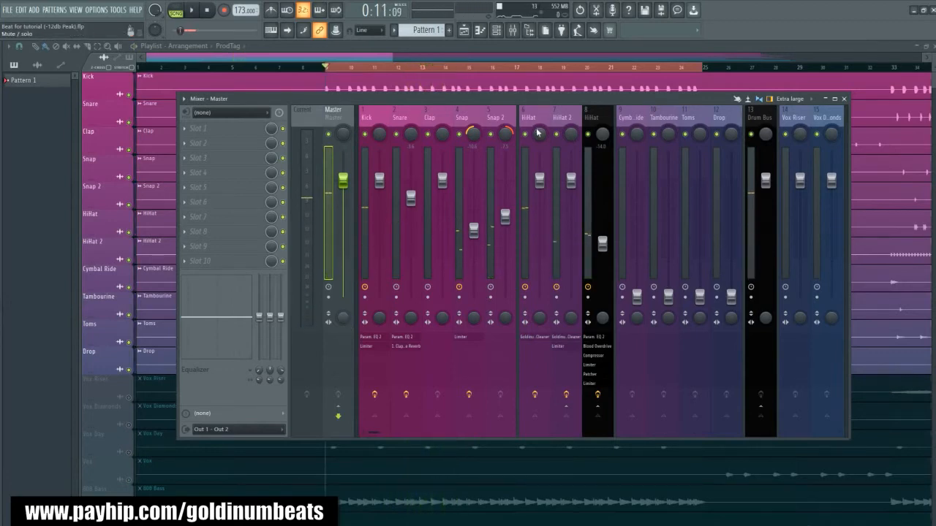
- Select the Cymbal Ride track and raise its fader to about -8.5 dB while the beat plays
left_click(641, 118)
left_click(727, 119)
left_click(633, 120)
key("space")
left_click_drag(640, 301, 637, 224)
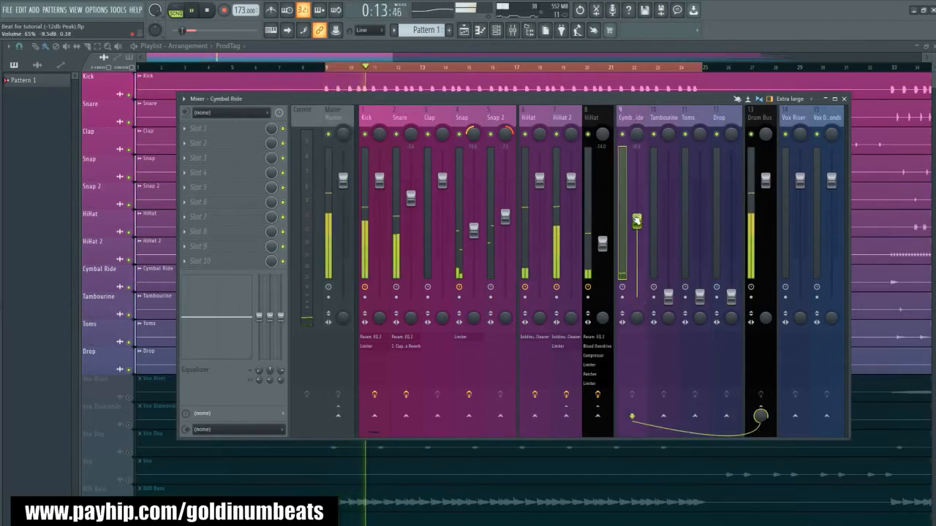
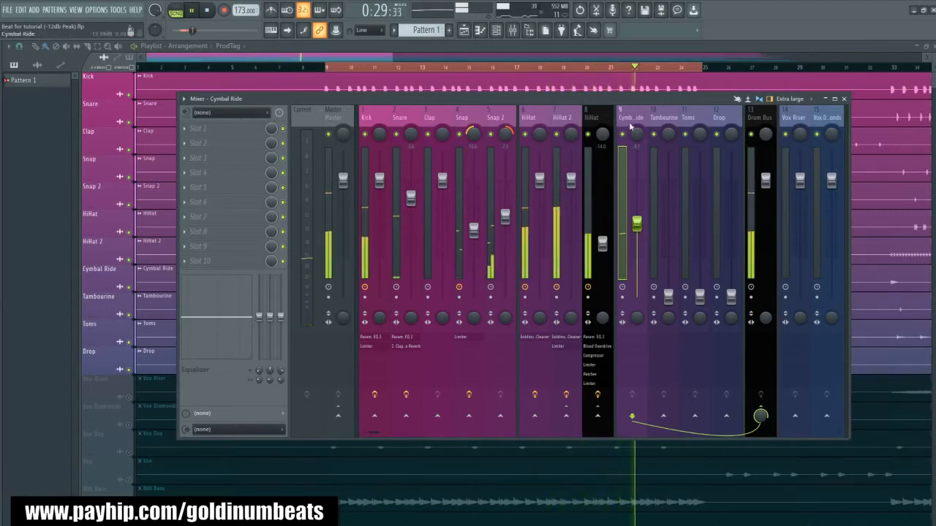
- Lower the Cymbal Ride fader to about -13 dB and audition the level in playback
left_click_drag(637, 227, 638, 244)
key("space")
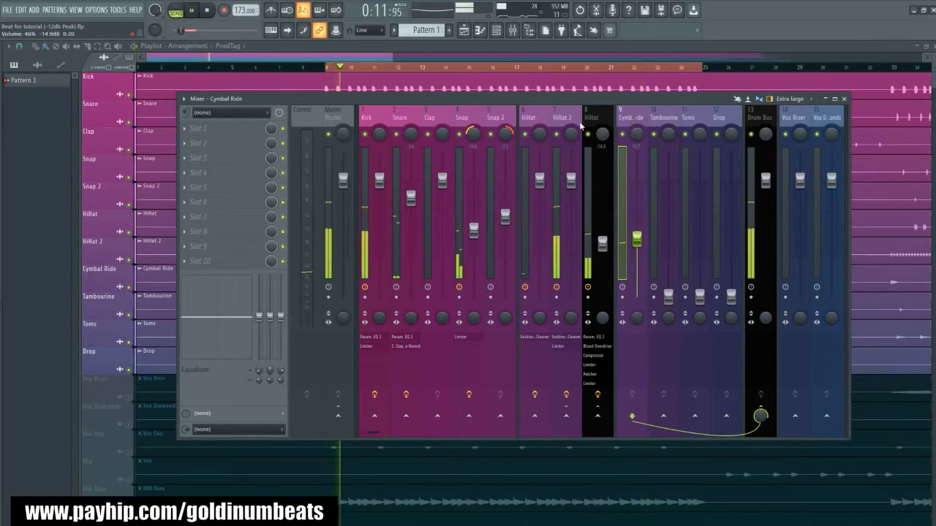
key("space")
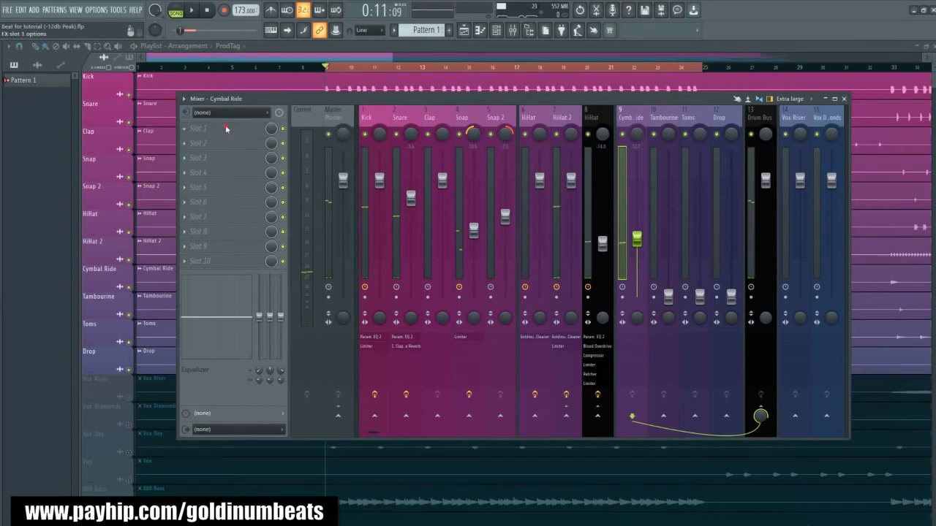
- Insert Fruity Parametric EQ 2 on the Cymbal Ride track, audition the ride, and load the EQ's All off preset
left_click(232, 129)
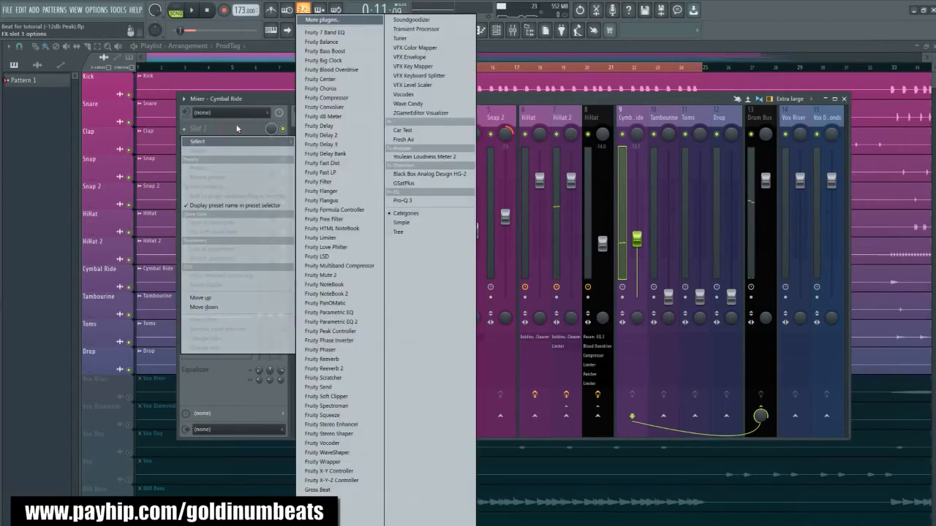
left_click(330, 321)
left_click_drag(182, 152, 391, 306)
key("space")
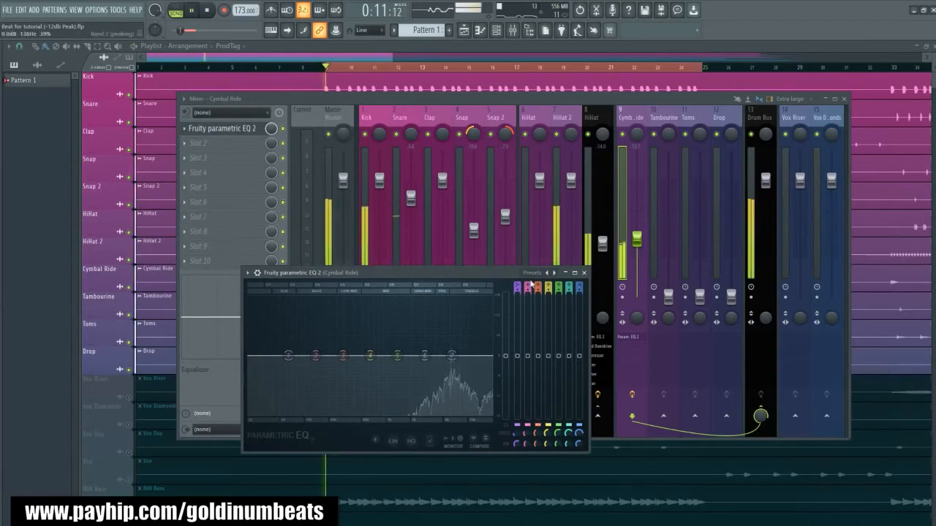
key("space")
left_click_drag(473, 274, 424, 280)
key("space")
key("space")
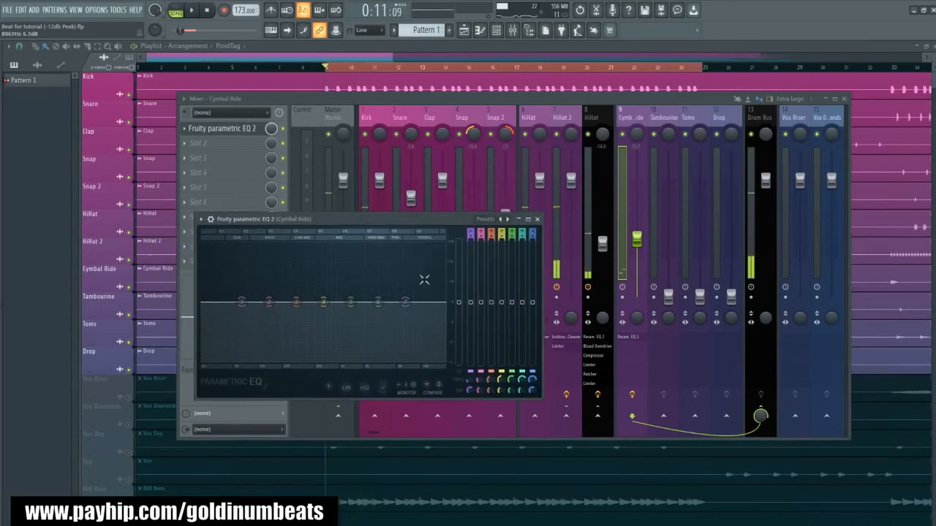
left_click(495, 220)
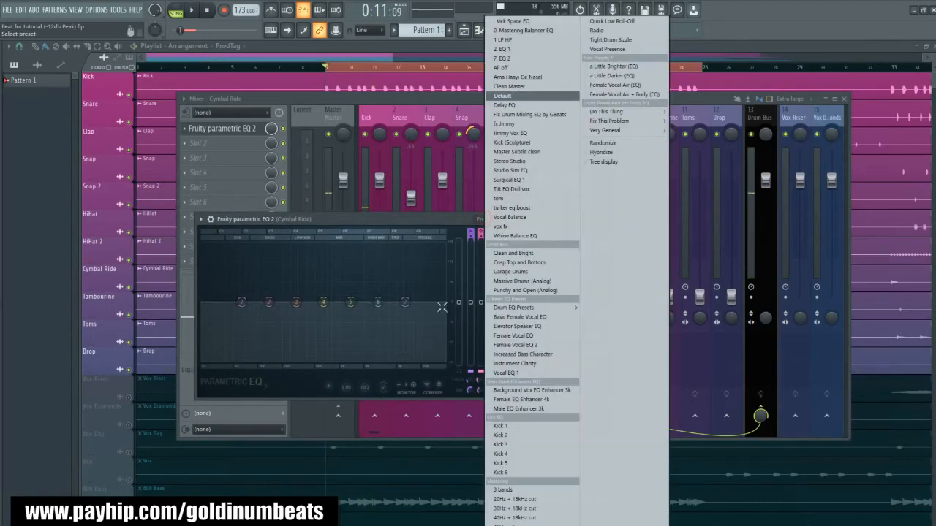
left_click(500, 67)
left_click_drag(325, 222, 522, 270)
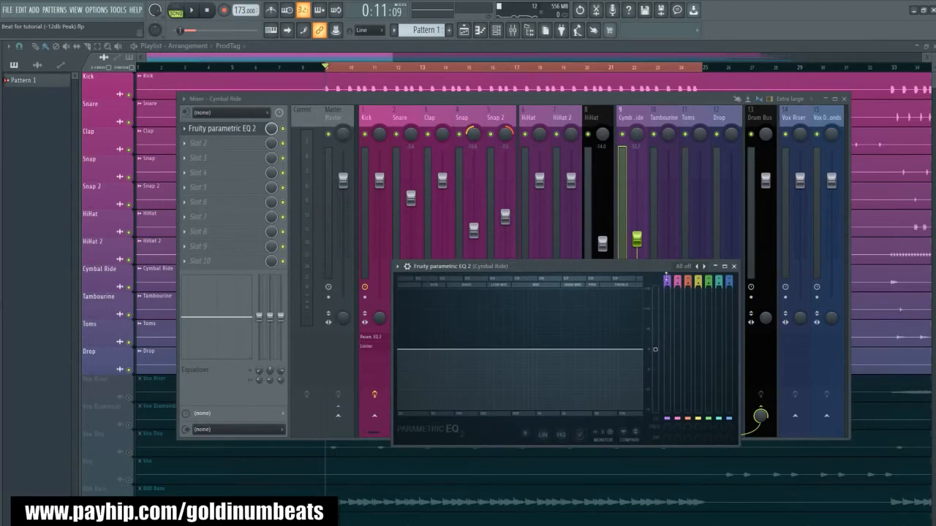
- Enable band 1 of the Cymbal Ride EQ as a high-pass filter and adjust its low-end cutoff, checking it in playback
scroll(670, 278, "up", 4)
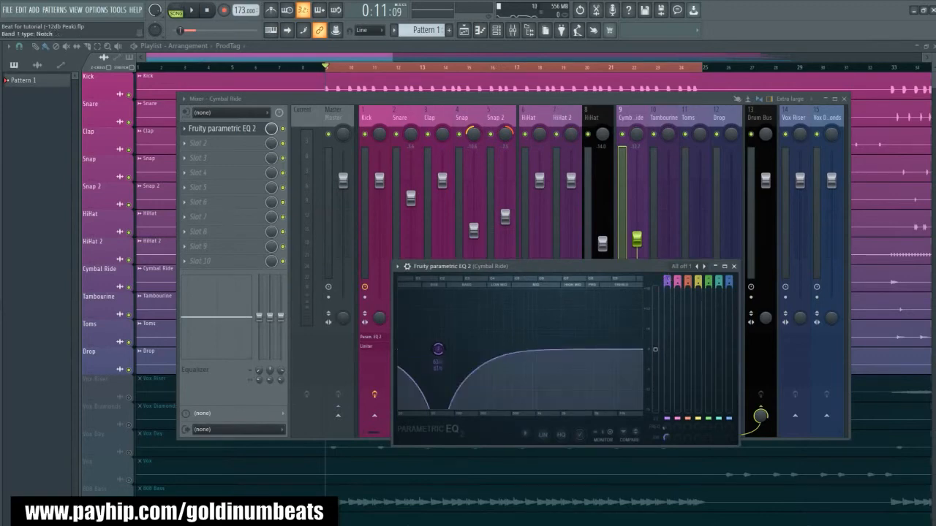
scroll(670, 279, "down", 1)
key("space")
mouse_move(665, 428)
left_mouse_down()
mouse_move(665, 392)
mouse_move(664, 433)
left_mouse_up()
key("space")
key("space")
key("space")
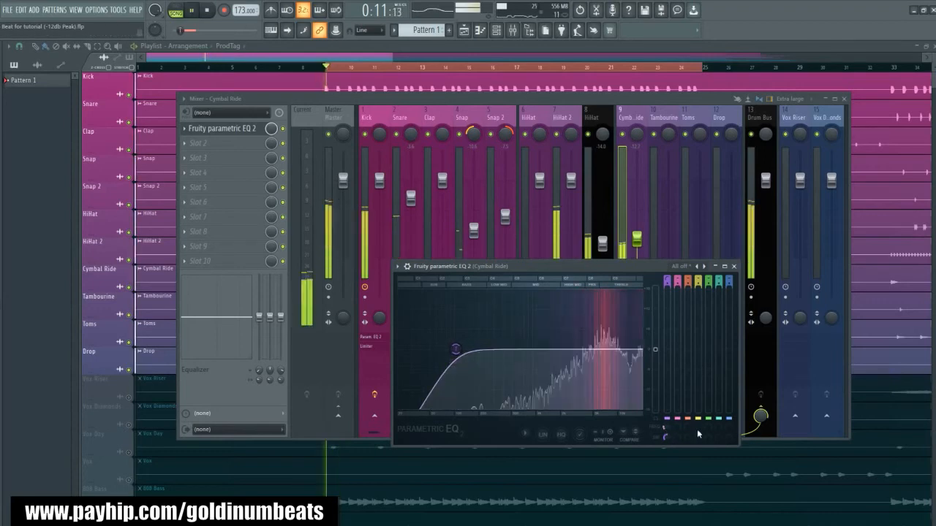
key("space")
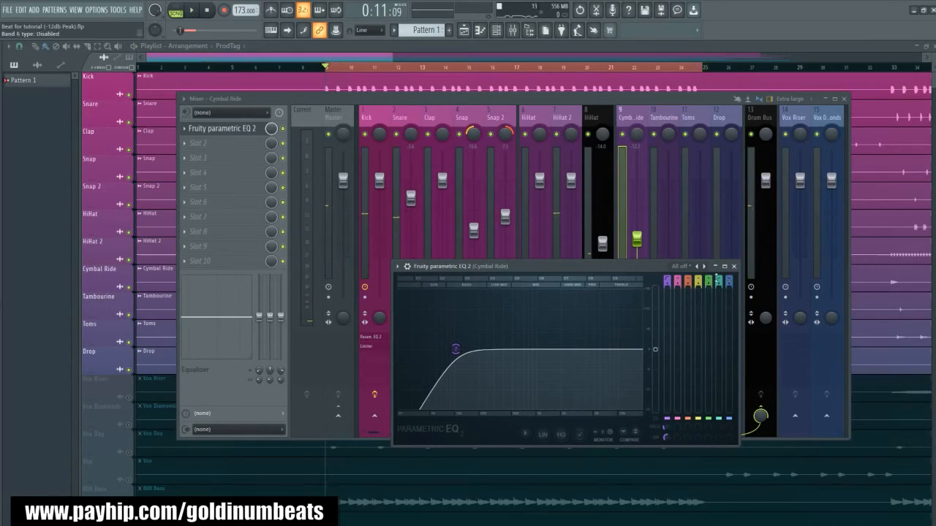
- Enable band 6 as a peaking band and cut the Cymbal Ride by about 2.6 dB near 7.4 kHz
scroll(719, 281, "up", 6)
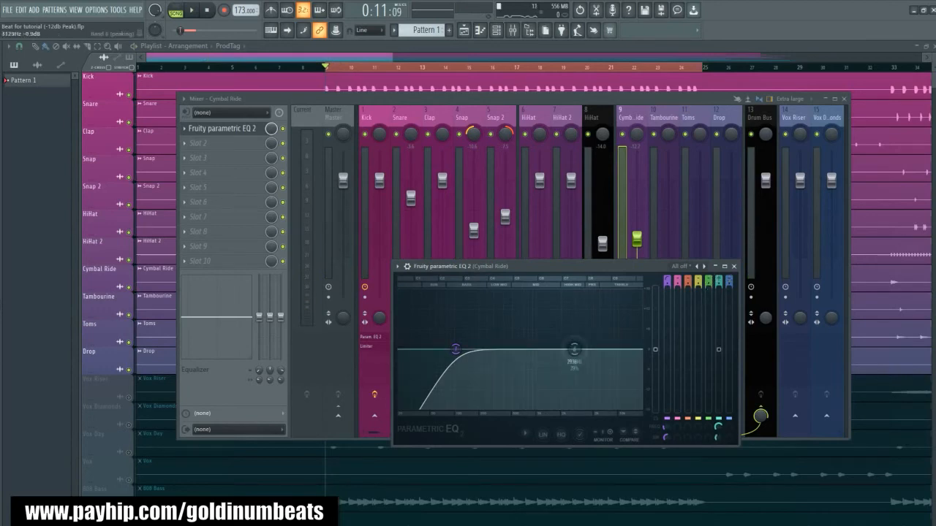
scroll(608, 357, "down", 4)
key("space")
key("space")
left_click_drag(608, 357, 603, 359)
key("space")
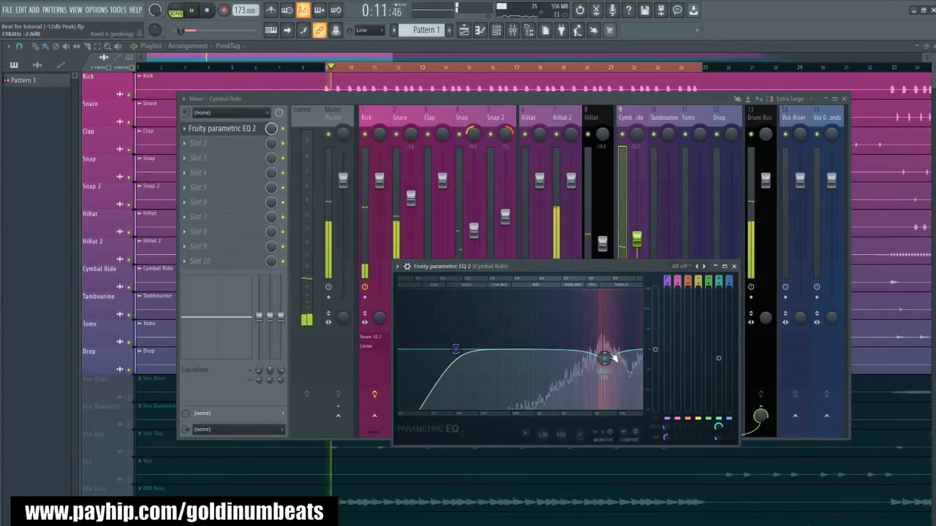
key("space")
- Enable band 5 as a peaking band and boost the Cymbal Ride near 3.4 kHz during playback
scroll(709, 281, "up", 4)
scroll(708, 281, "up", 1)
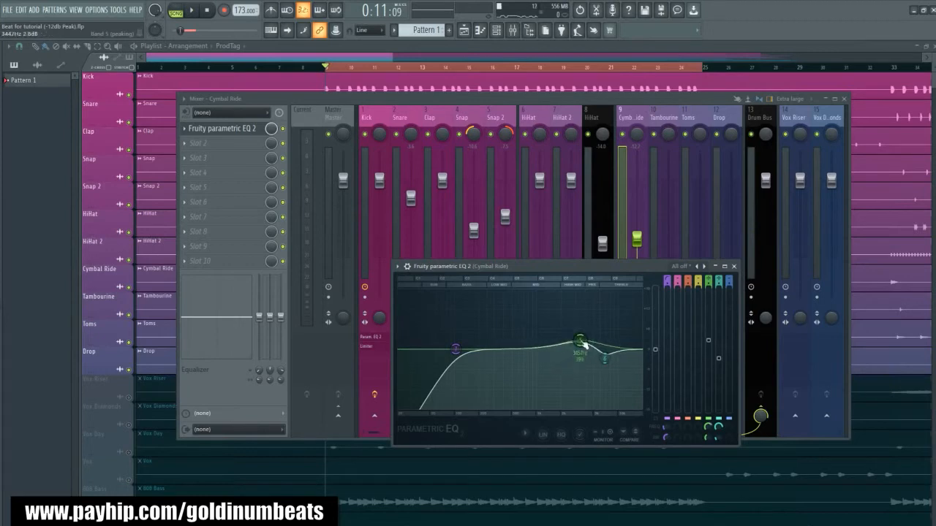
key("space")
mouse_move(582, 341)
left_mouse_down()
mouse_move(579, 316)
mouse_move(582, 327)
left_mouse_up()
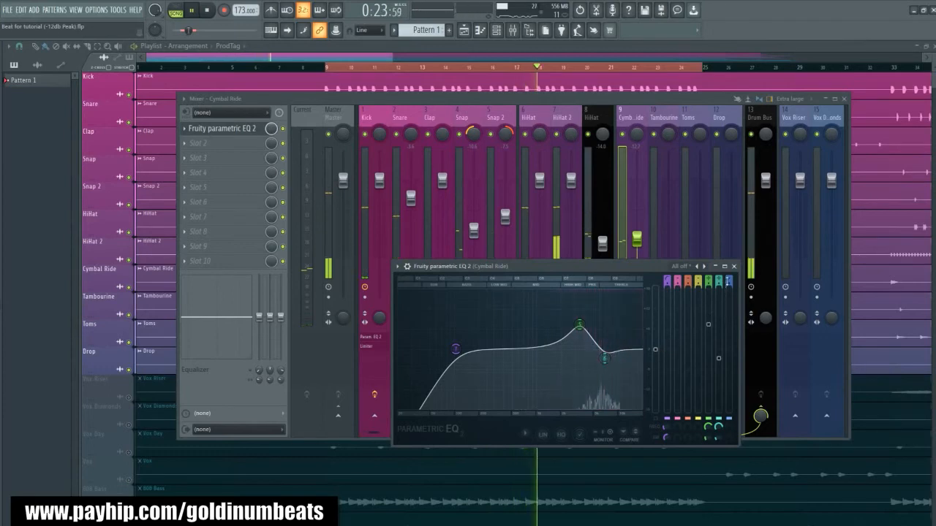
- Close the EQ and rebalance the Cymbal Ride fader during playback to about -12.8 dB
left_click(734, 266)
key("space")
key("space")
left_click_drag(637, 254, 636, 240)
key("space")
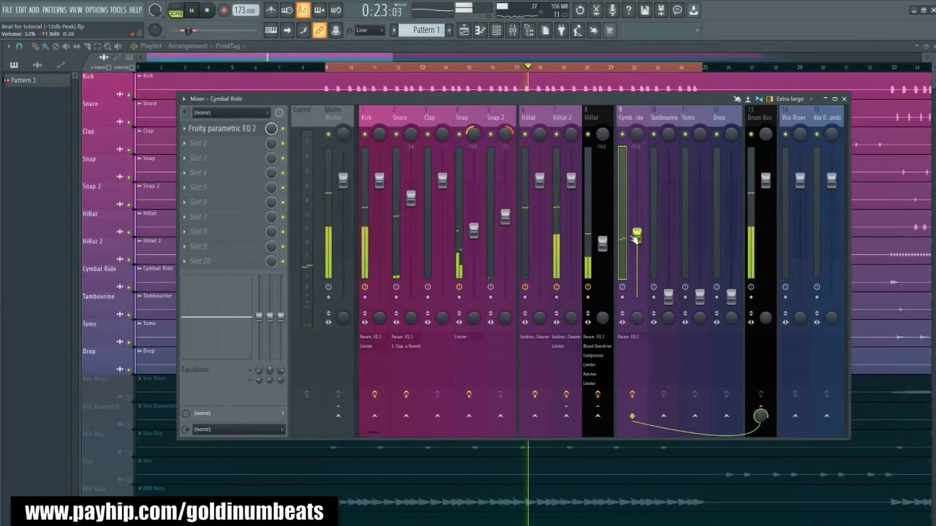
left_click_drag(638, 236, 638, 240)
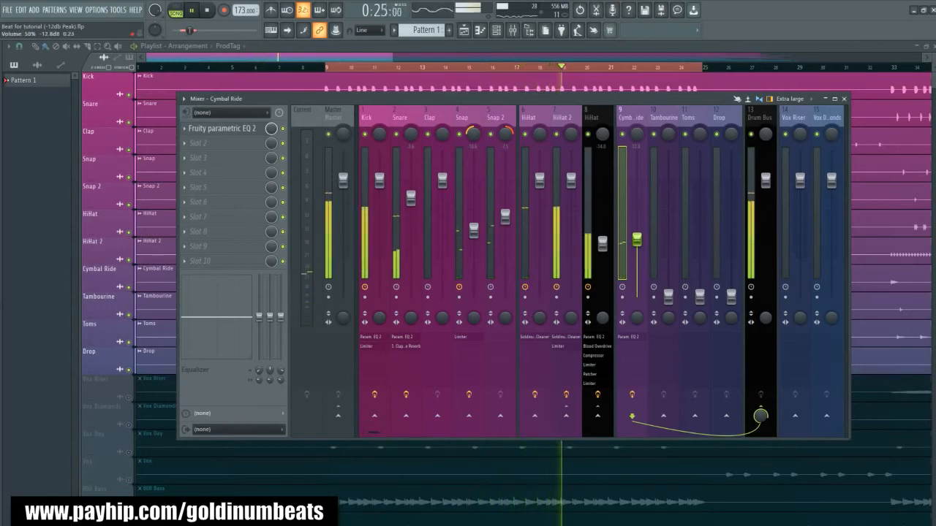
- Bring up the Tambourine track, load the "3. Tambourine (Spaced)" mixer preset onto it, and set its fader to about -7 dB during playback
left_click_drag(668, 296, 667, 209)
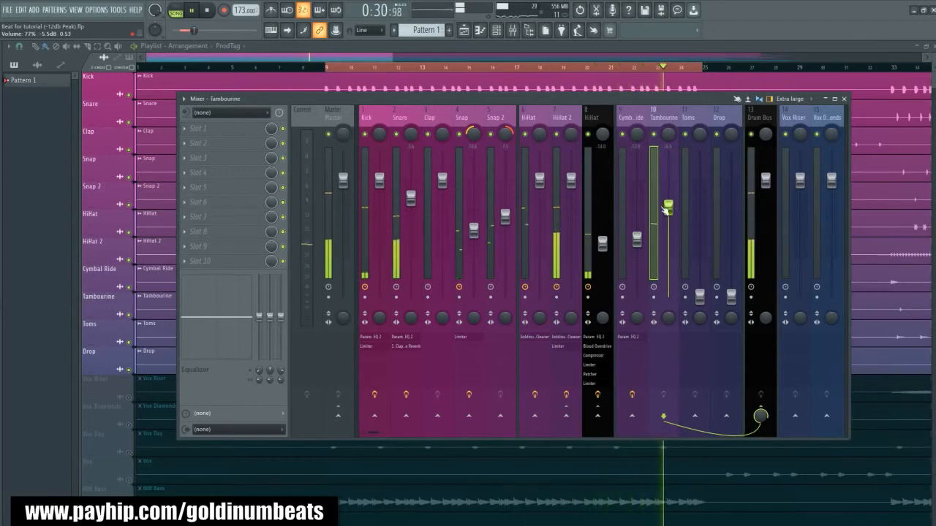
key("space")
key("alt+F8")
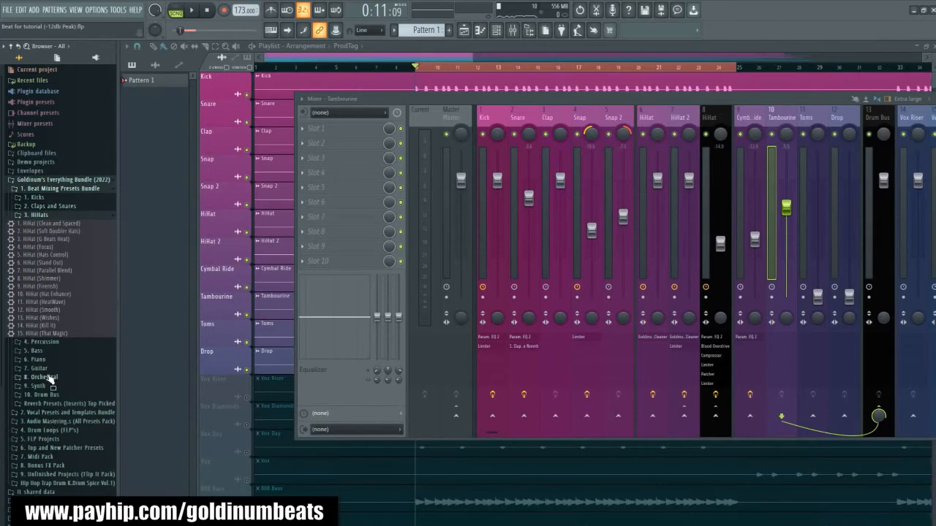
left_click(44, 342)
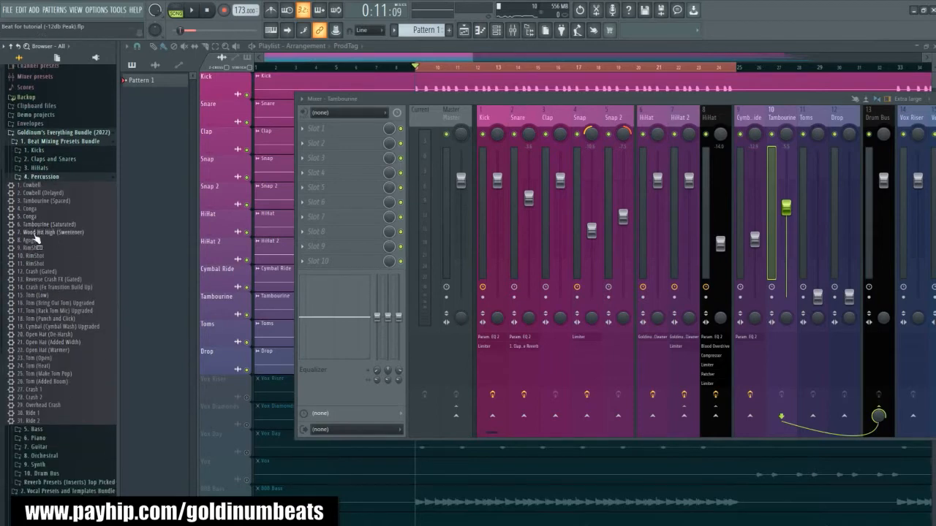
left_click_drag(40, 205, 548, 243)
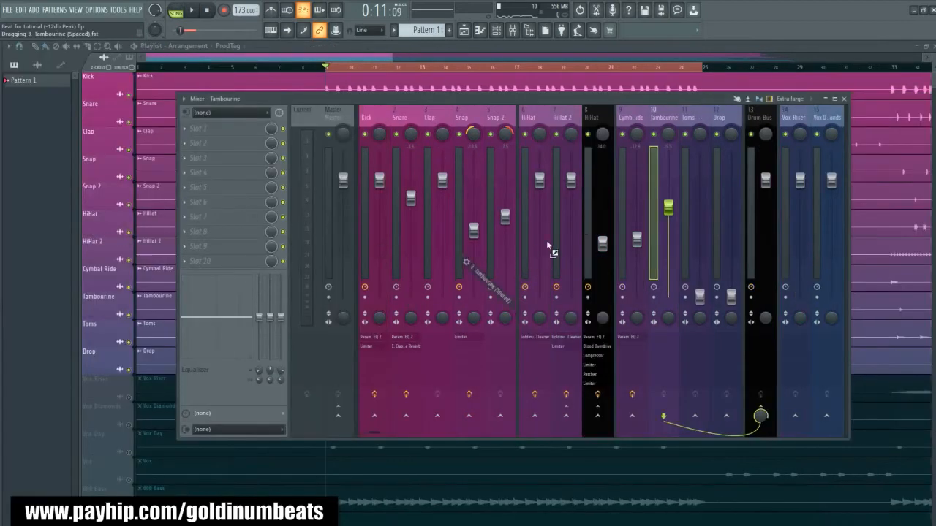
left_click_drag(661, 117, 660, 120)
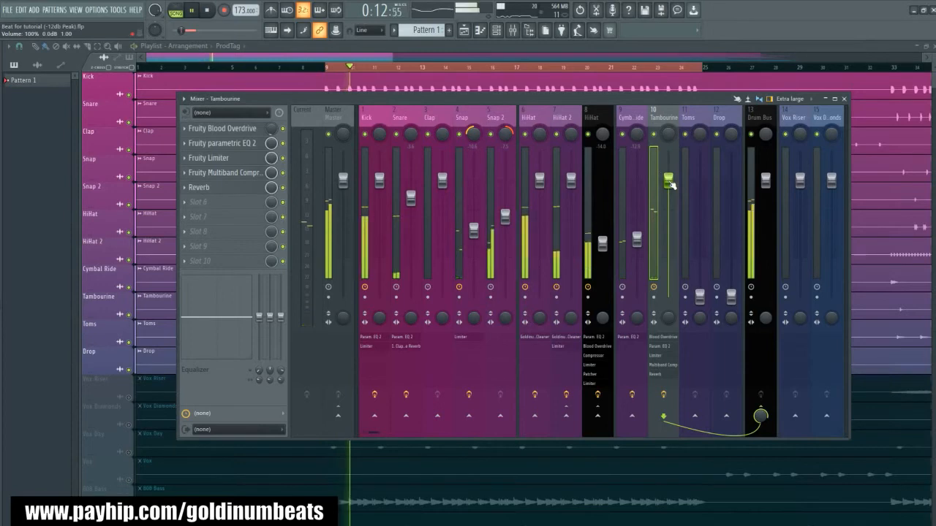
left_click_drag(671, 185, 670, 221)
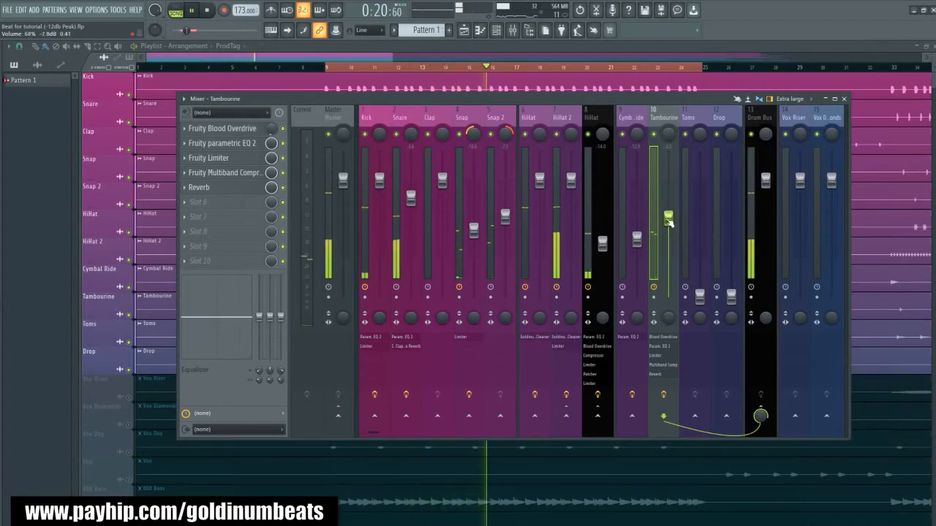
- Load a Tom mixer preset from the Percussion folder onto the Toms track and set its fader to about -2 dB
left_click(688, 117)
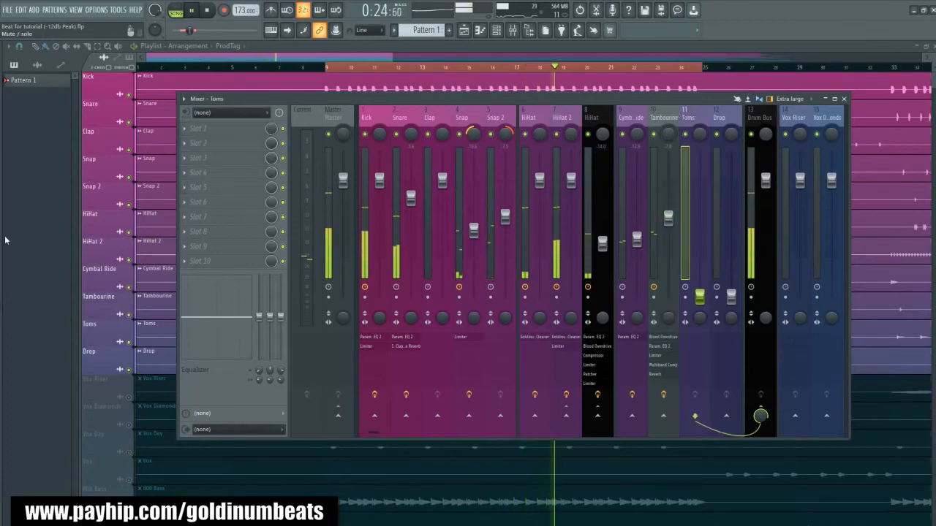
key("alt+F8")
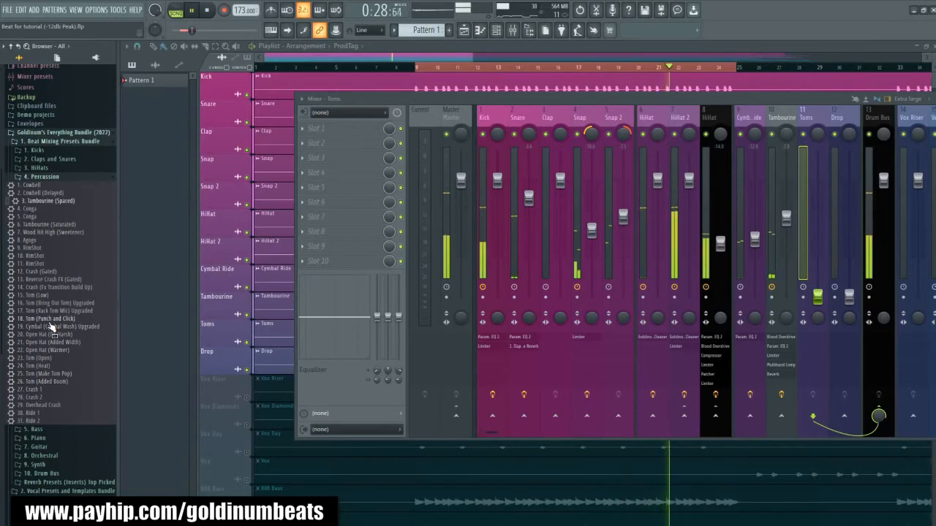
left_click_drag(47, 312, 686, 117)
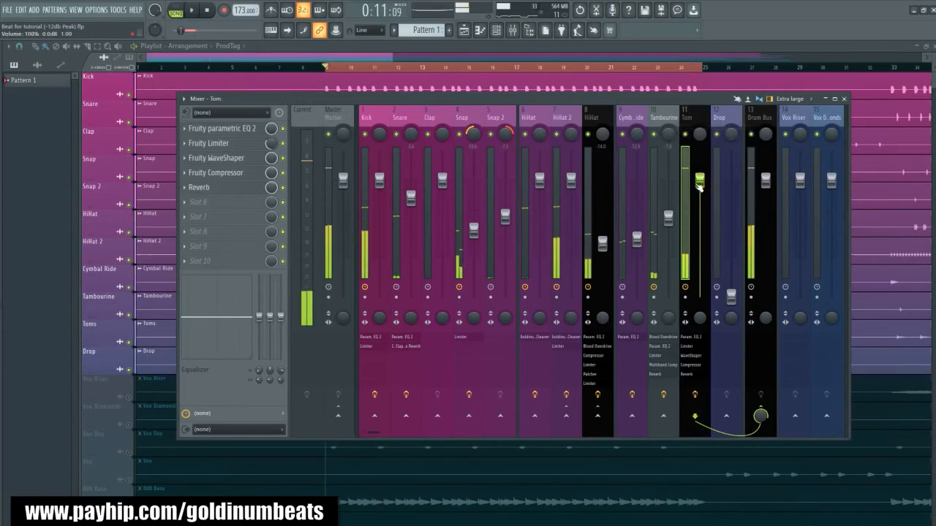
mouse_move(699, 184)
left_mouse_down()
mouse_move(702, 256)
mouse_move(700, 190)
left_mouse_up()
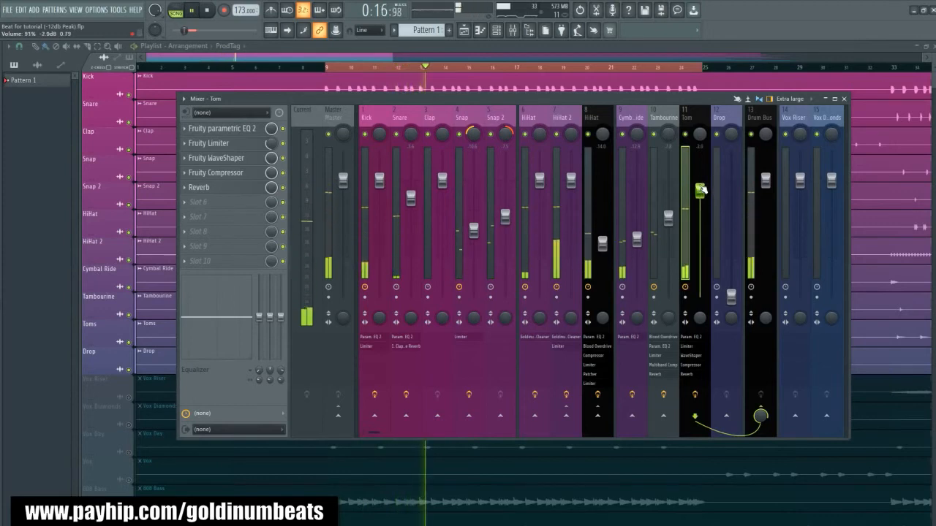
- Reset the Tom fader to its default level, play the beat, and solo the Tom track
key("space")
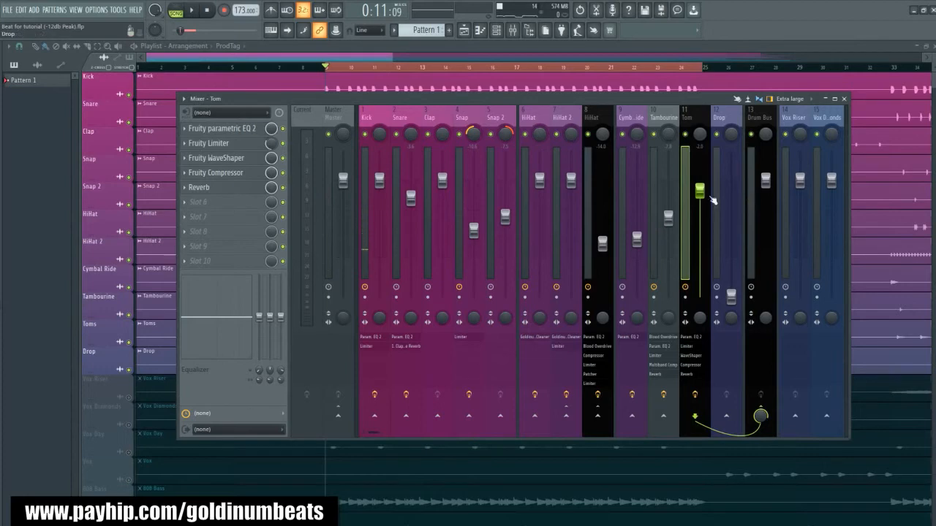
left_click(699, 193, "alt")
key("space")
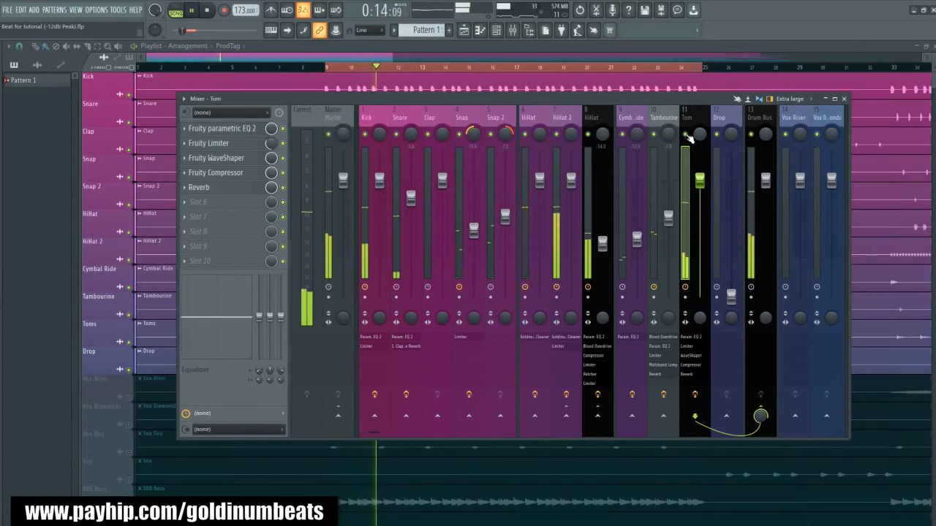
key("space")
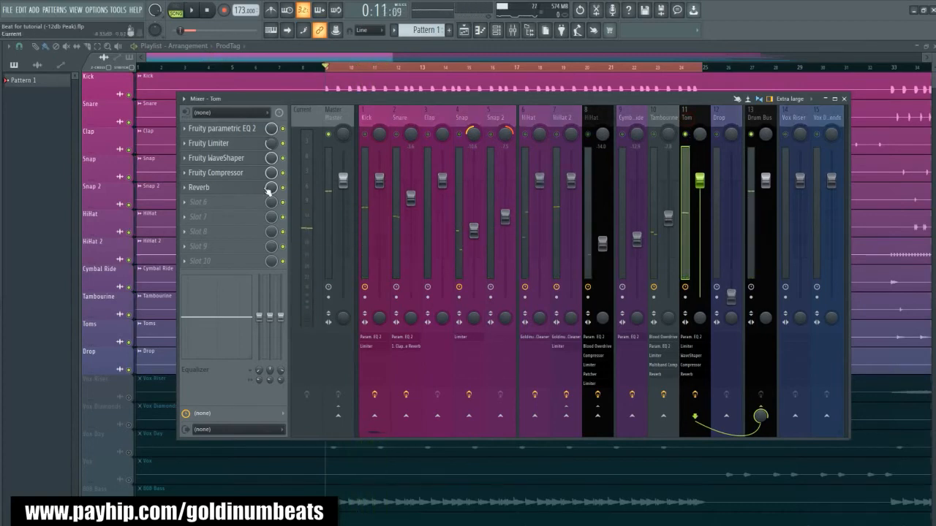
- Add a Fruity Limiter to the Tom track and move it to the first effect slot, ahead of the EQ
left_click(225, 205)
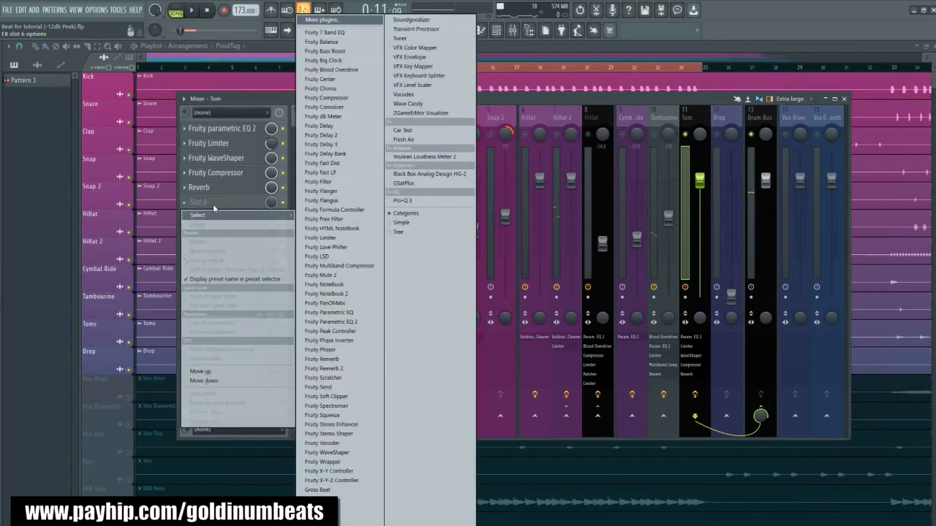
left_click(330, 238)
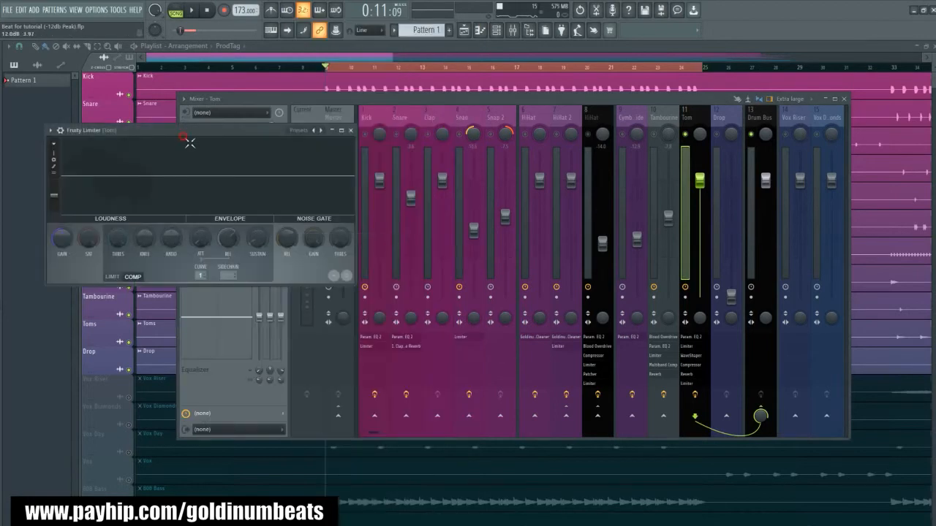
left_click_drag(182, 132, 466, 203)
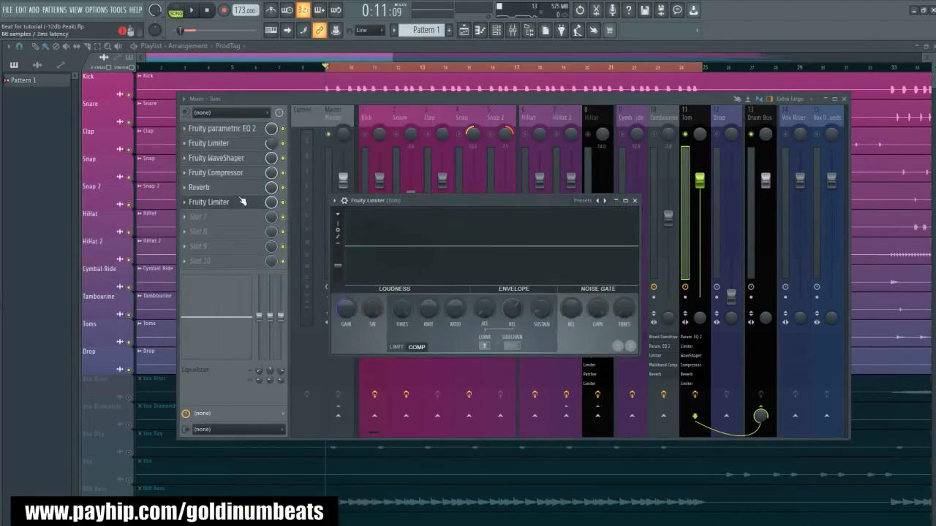
left_click_drag(235, 210, 235, 132)
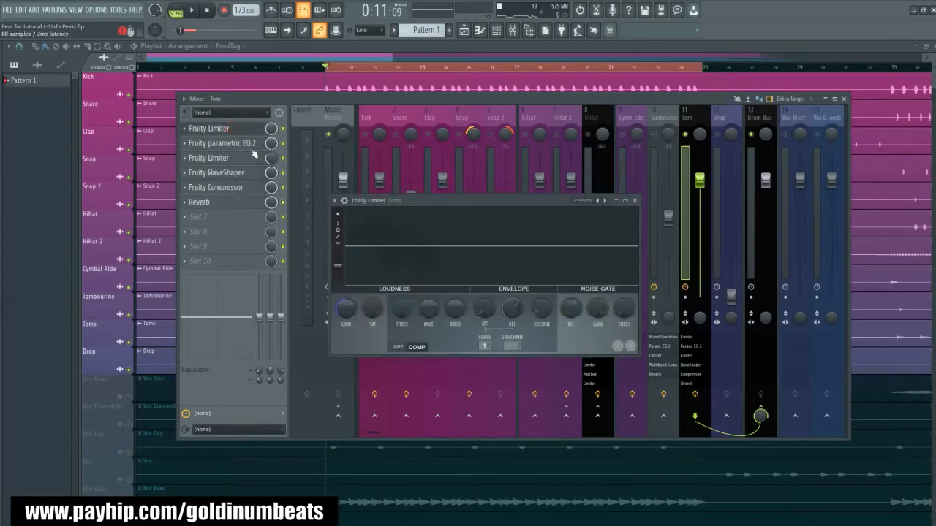
left_click_drag(447, 210, 387, 207)
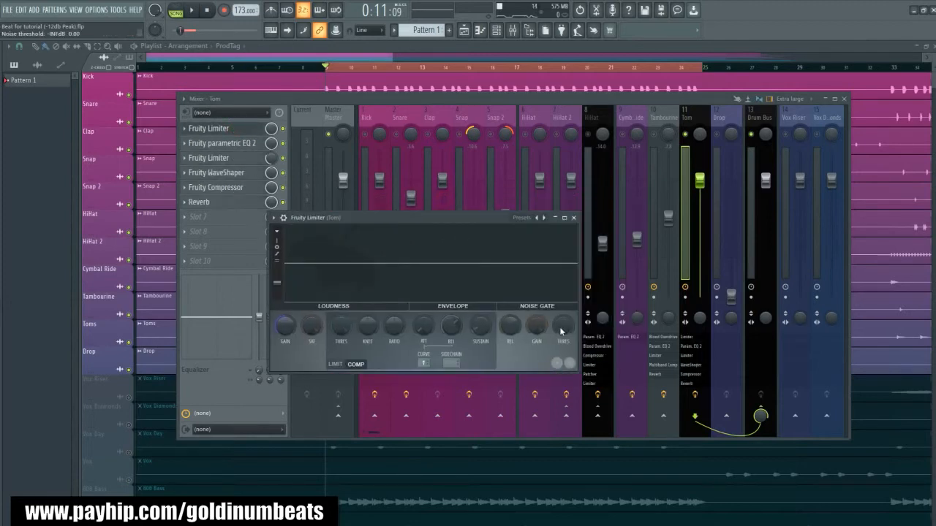
- Cut the noise gate gain on the Tom's first Fruity Limiter and adjust the gate threshold while auditioning the Tom
left_click_drag(534, 329, 534, 366)
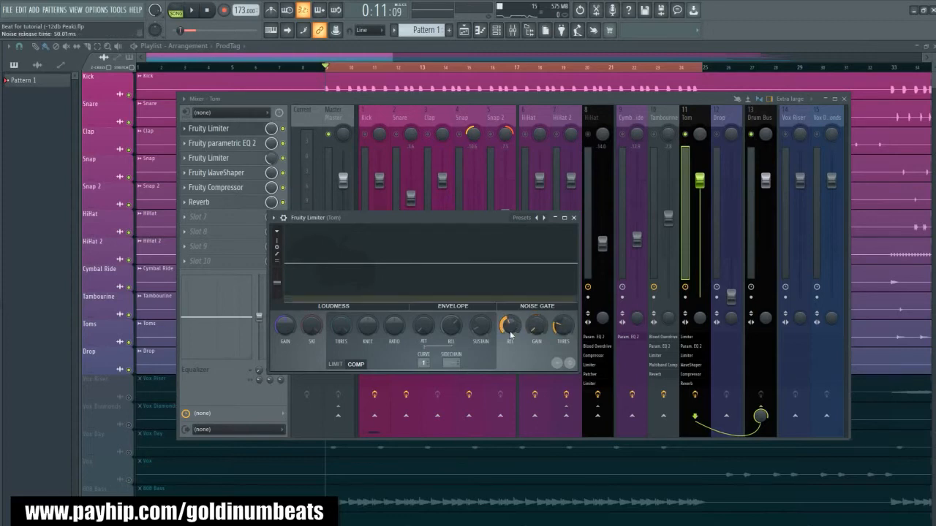
key("space")
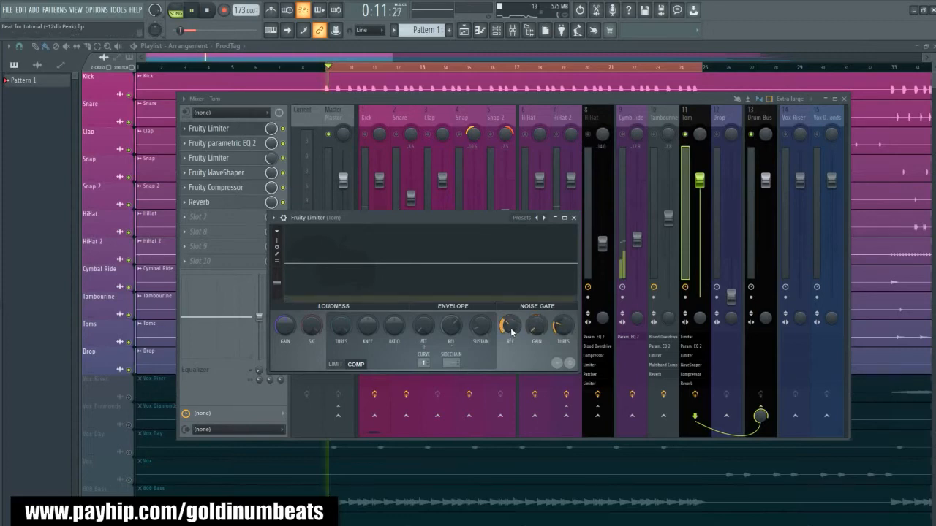
key("space")
left_click_drag(558, 330, 558, 337)
key("space")
- Lengthen the noise gate release on the Tom's first Fruity Limiter while auditioning the soloed track
key("space")
key("space")
key("space")
left_click_drag(513, 331, 511, 304)
key("space")
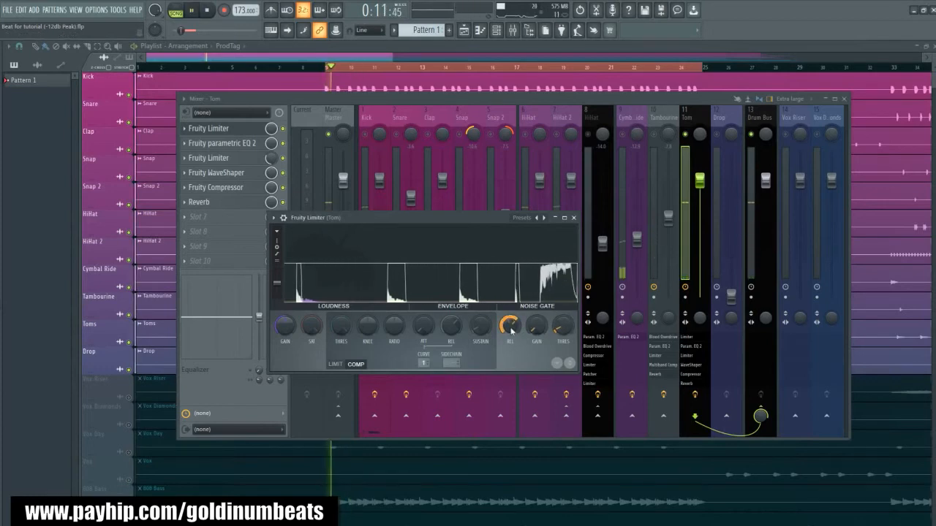
key("space")
left_click_drag(512, 332, 511, 320)
key("space")
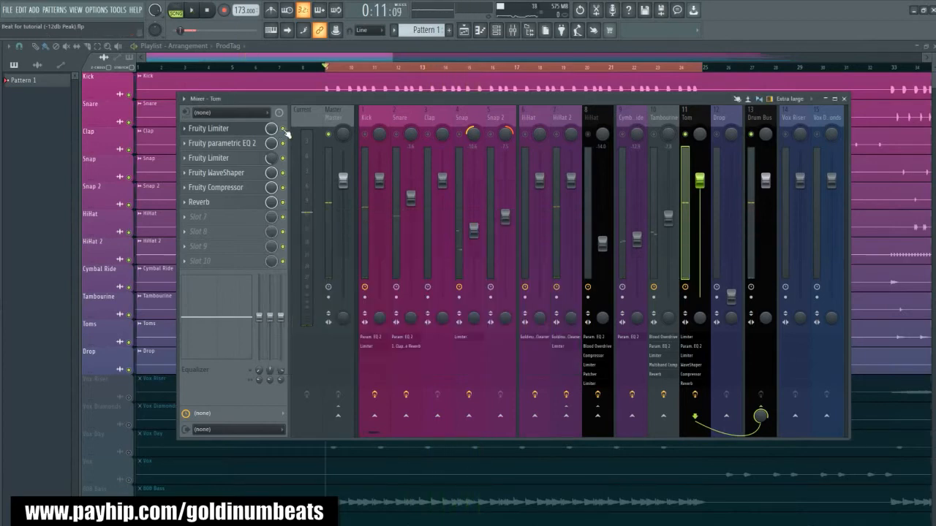
- Compare the soloed Tom with its first Fruity Limiter bypassed and enabled, leaving the limiter on
key("space")
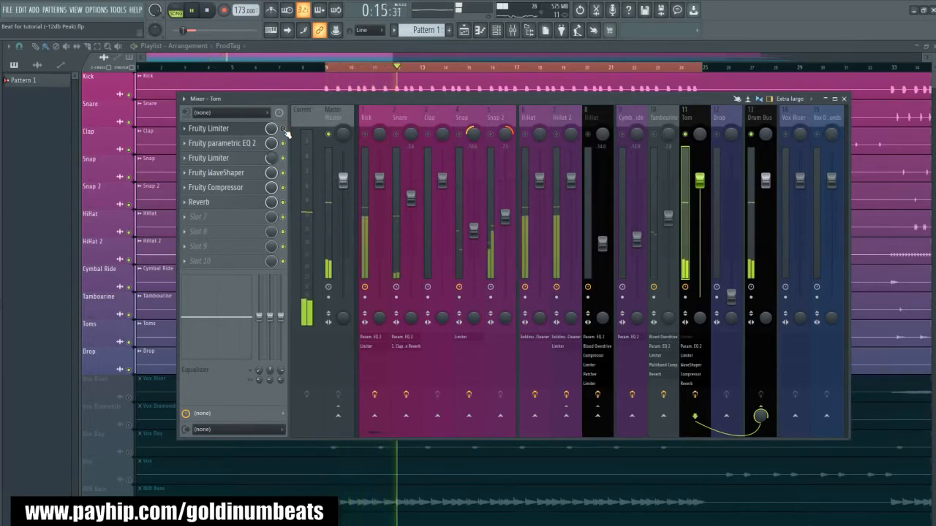
key("space")
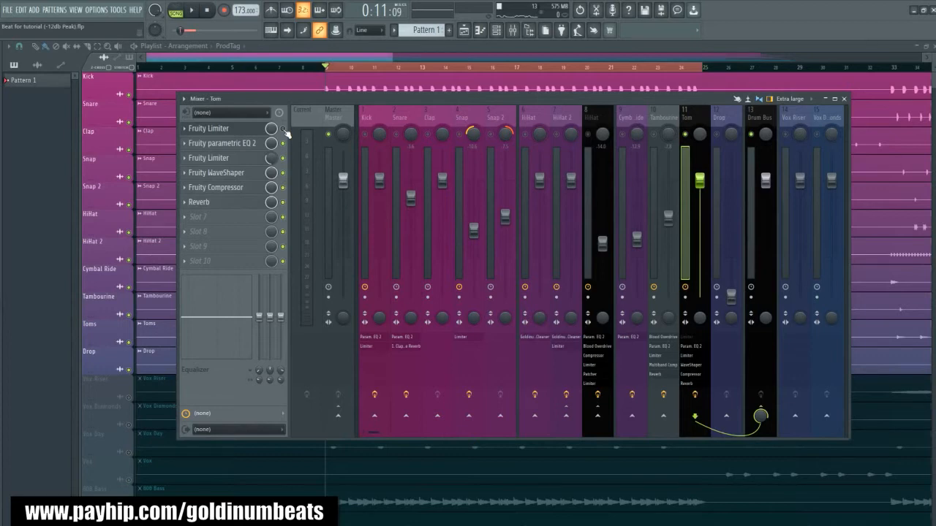
left_click(283, 129)
key("space")
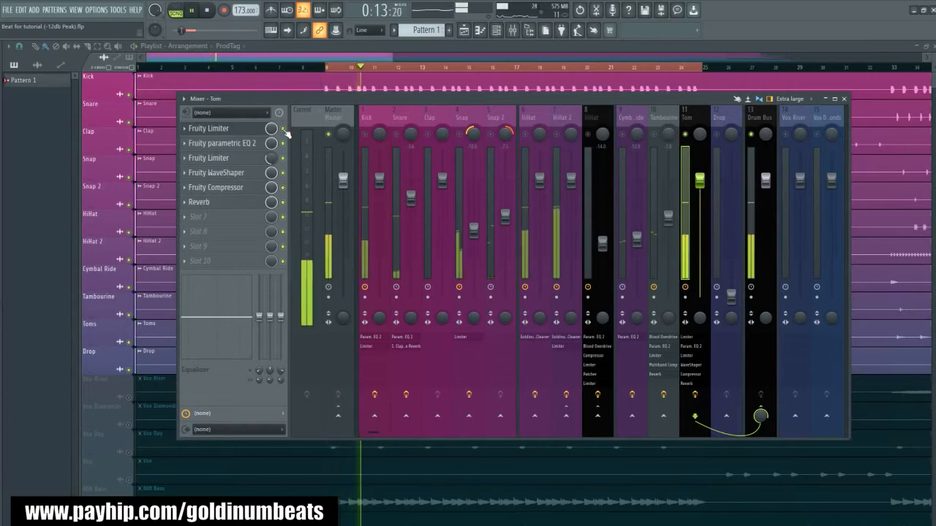
key("space")
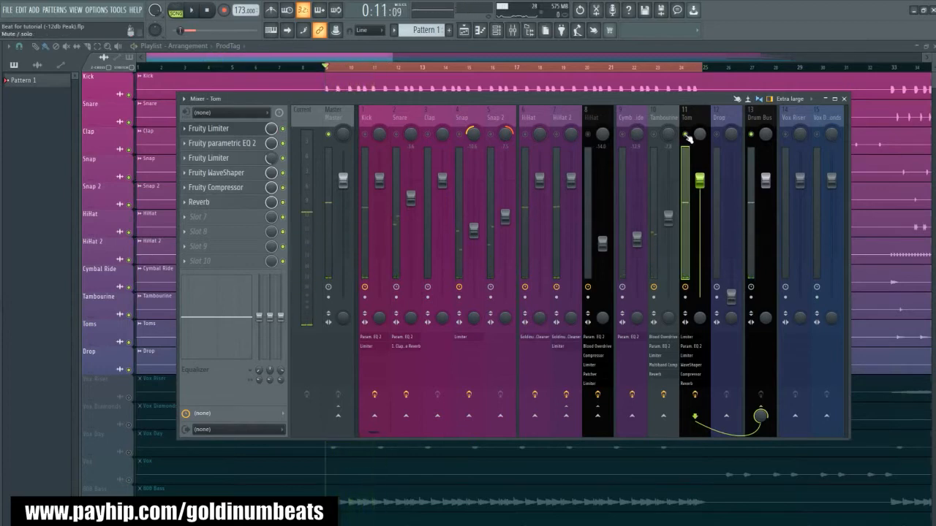
- Unsolo the Tom track and set its fader to about -7 dB while the full drums play
left_click(685, 135)
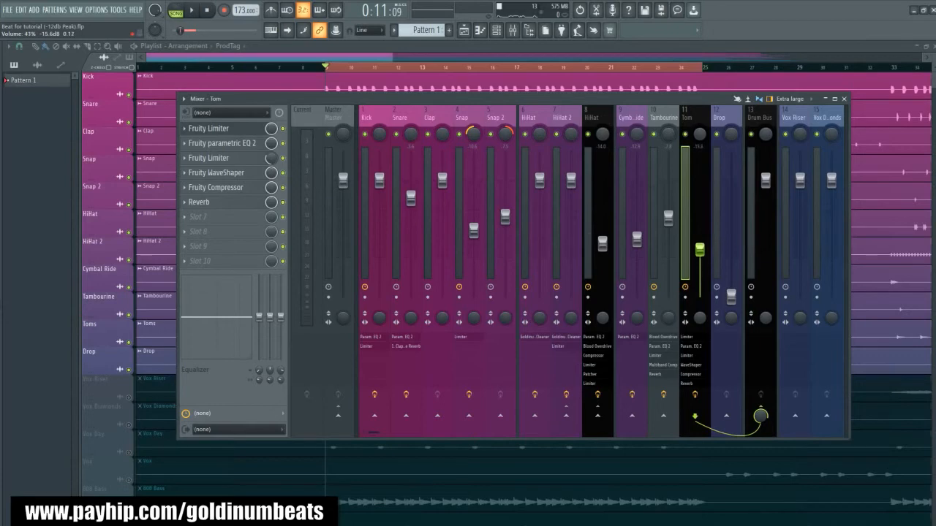
key("space")
left_click_drag(699, 249, 701, 231)
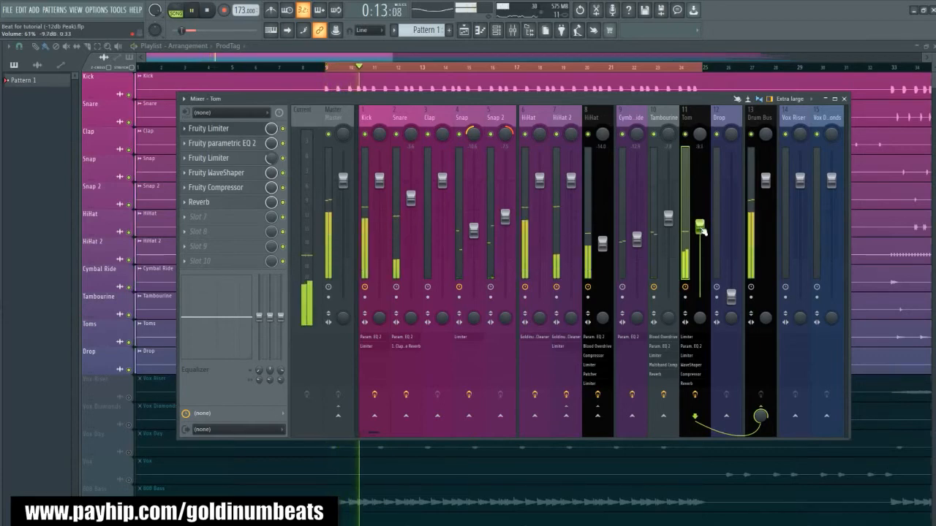
left_click_drag(700, 226, 701, 219)
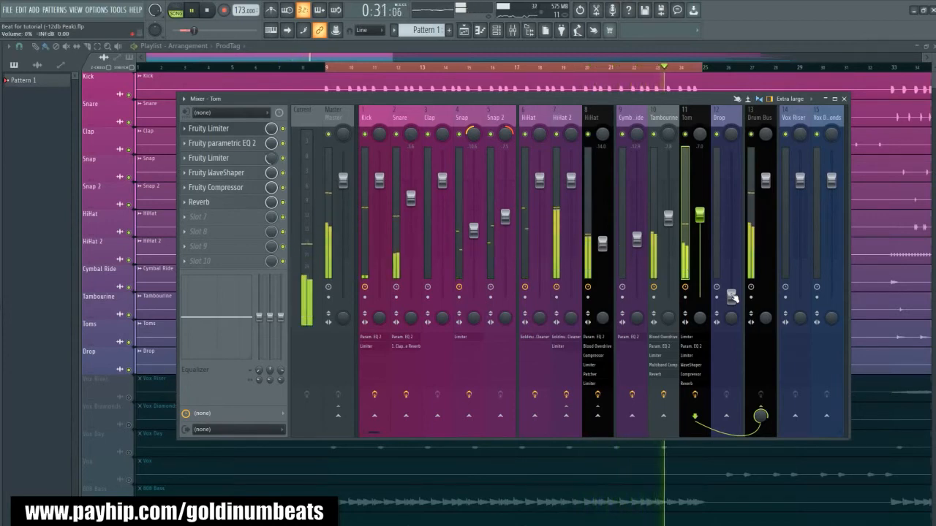
- Raise the Drop fader to about -8.5 dB and add Fruity Parametric EQ 2 in the track's first effect slot
left_click_drag(731, 296, 733, 223)
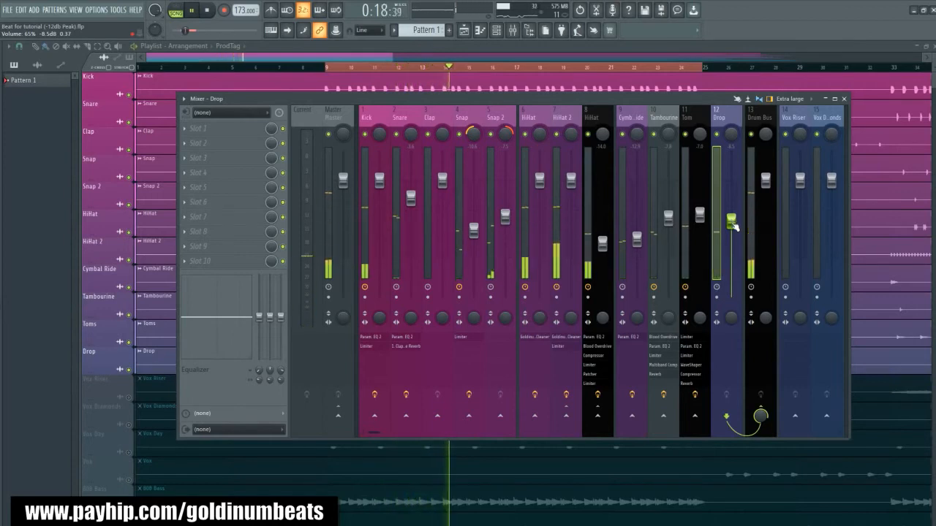
key("space")
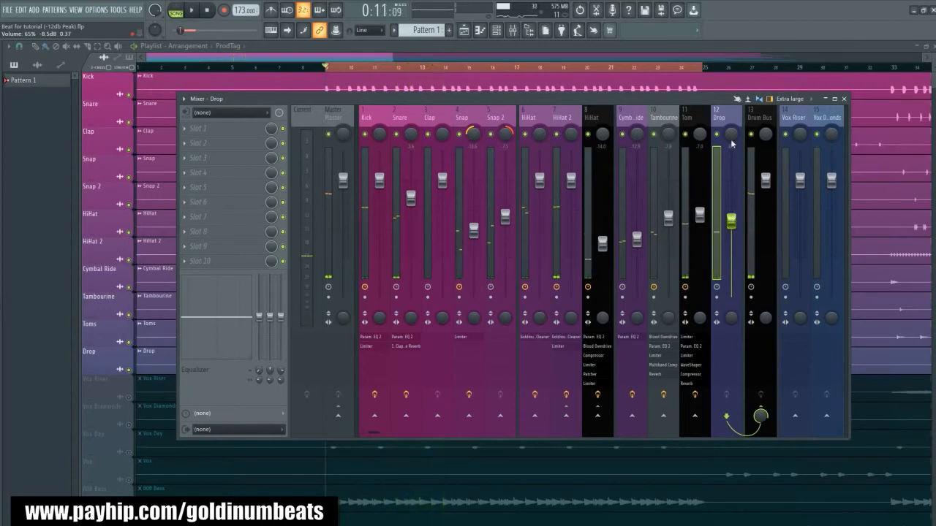
left_click(226, 129)
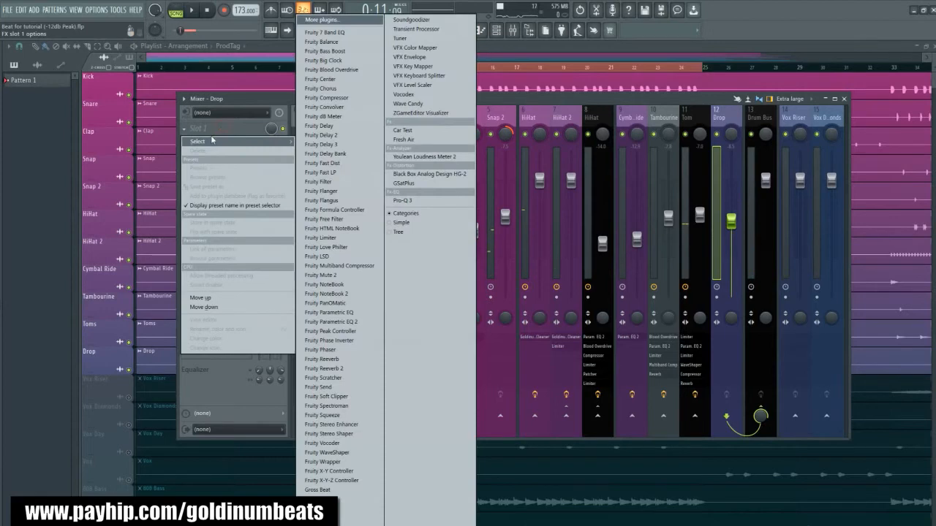
left_click(333, 322)
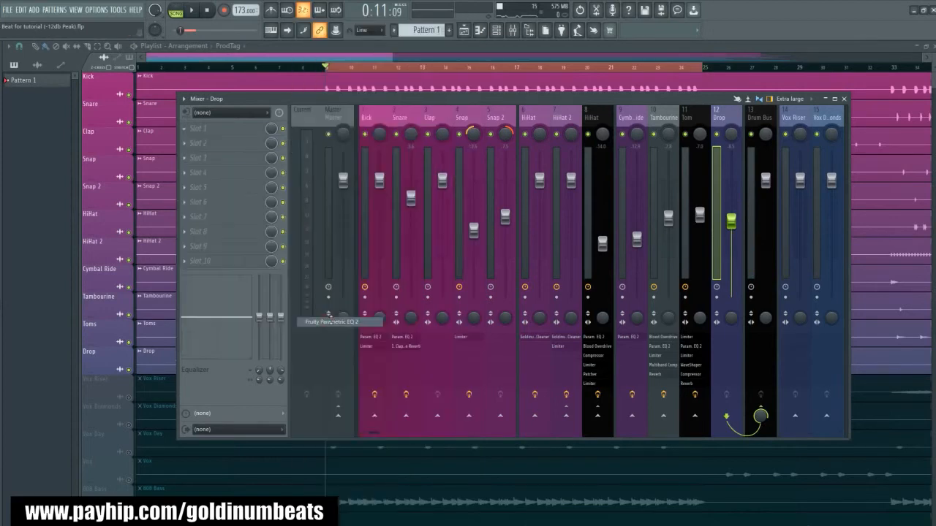
left_click_drag(129, 101, 399, 156)
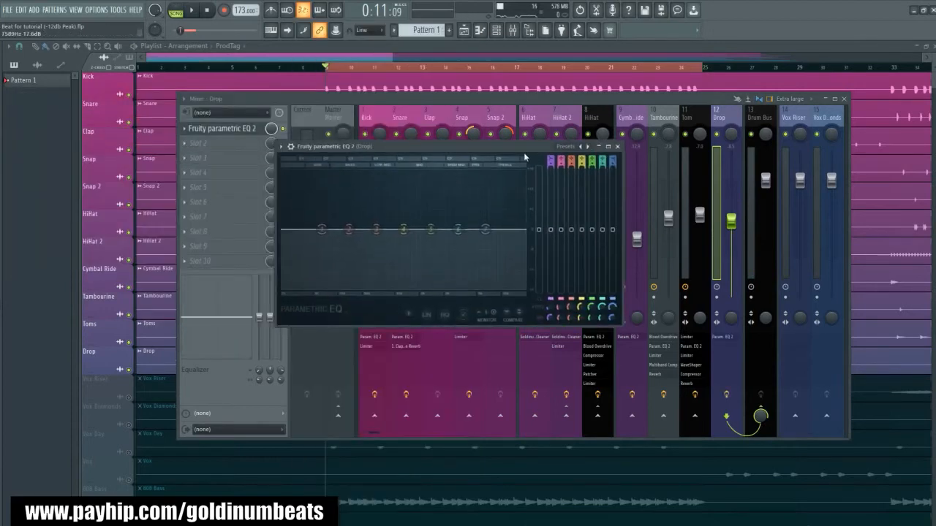
- Load the "All off" preset in the Drop track's Parametric EQ 2 and briefly play the beat
left_click(566, 149)
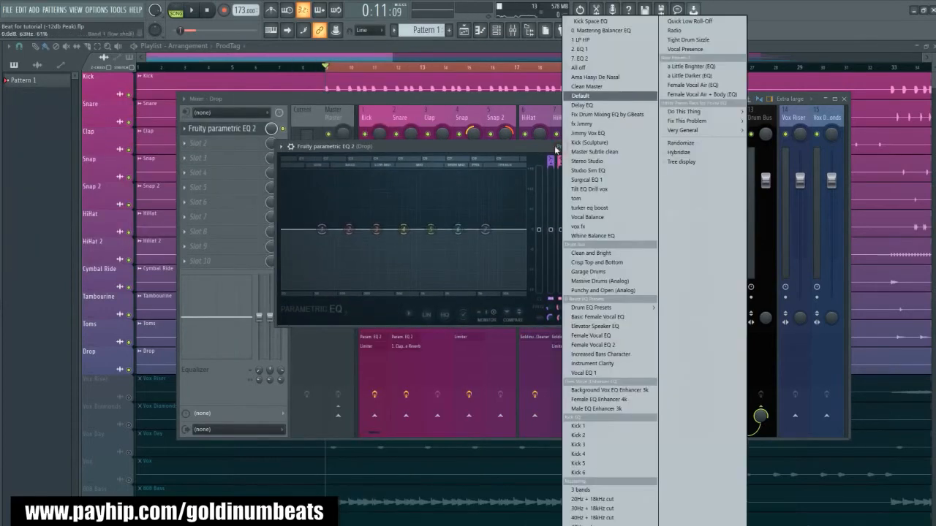
left_click(585, 72)
left_click_drag(424, 149, 486, 158)
key("space")
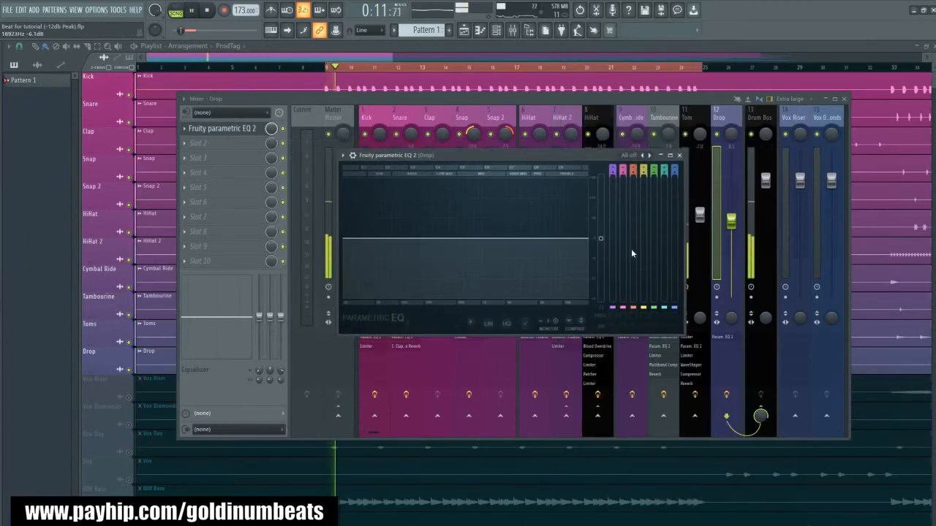
key("space")
- Move the playback start to just before the Drop hit near bar 13, play from there, and reopen the Drop EQ
left_click_drag(351, 61, 362, 61)
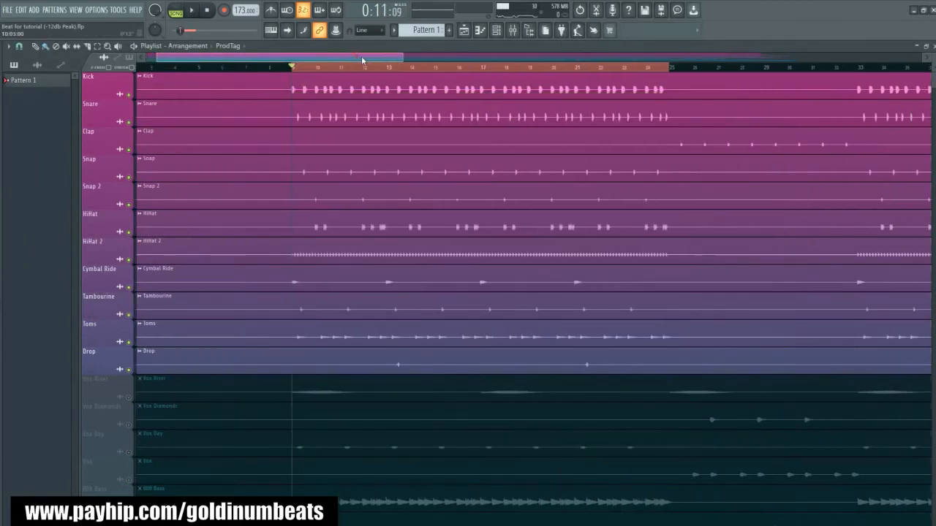
left_click(515, 29)
key("space")
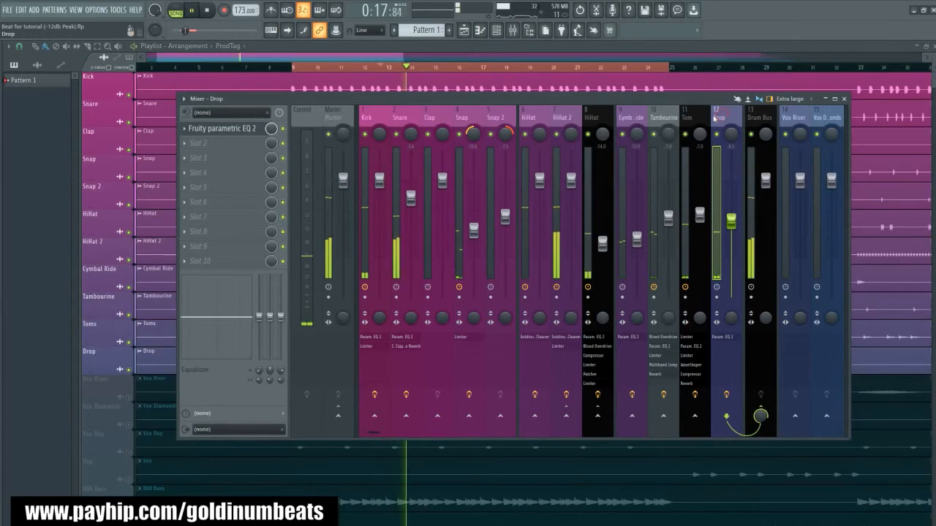
left_click(219, 128)
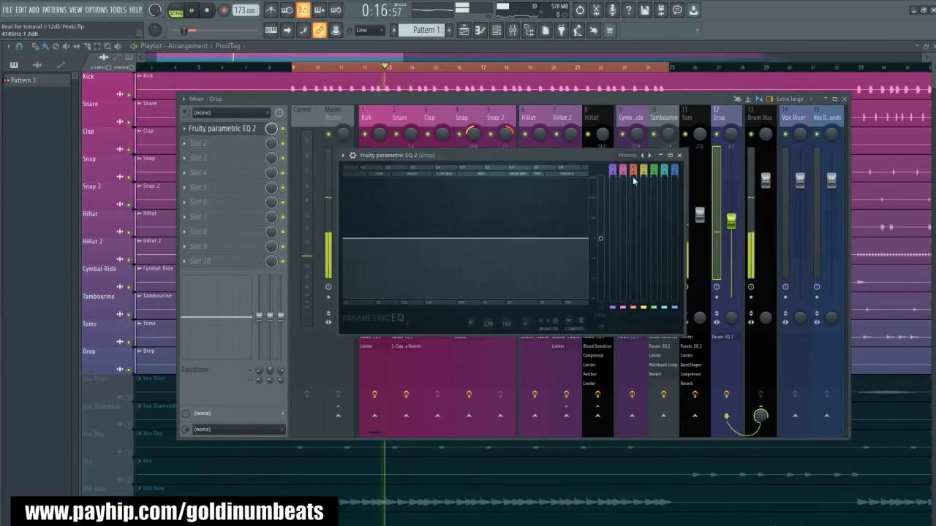
key("space")
- Raise the frequency of the band 1 high-pass filter on the Drop EQ while auditioning the cut
left_click_drag(611, 326, 611, 311)
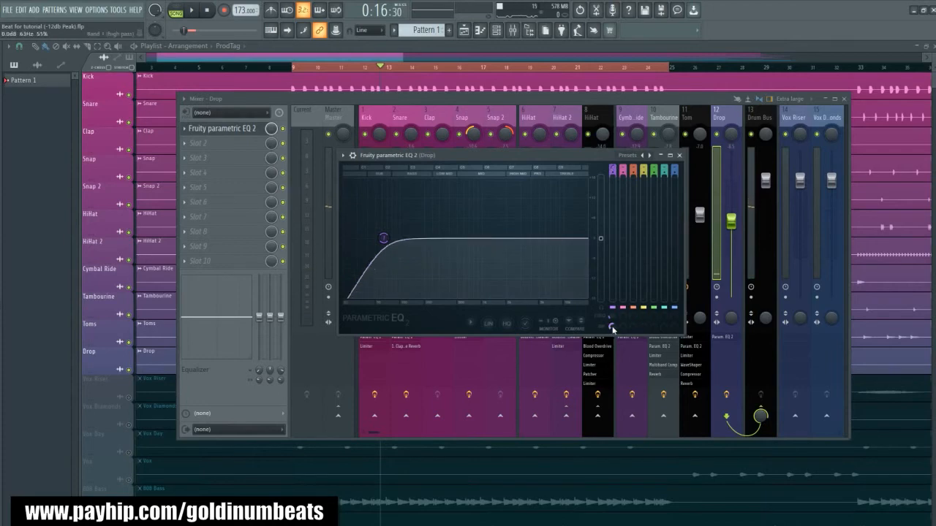
left_click_drag(611, 319, 611, 315)
key("space")
- Enable a low-pass filter on band 7 of the Drop EQ at 20000 Hz and set its bandwidth to about 93%
key("space")
key("space")
key("space")
left_click_drag(673, 170, 673, 160)
scroll(676, 313, "up", 4)
key("space")
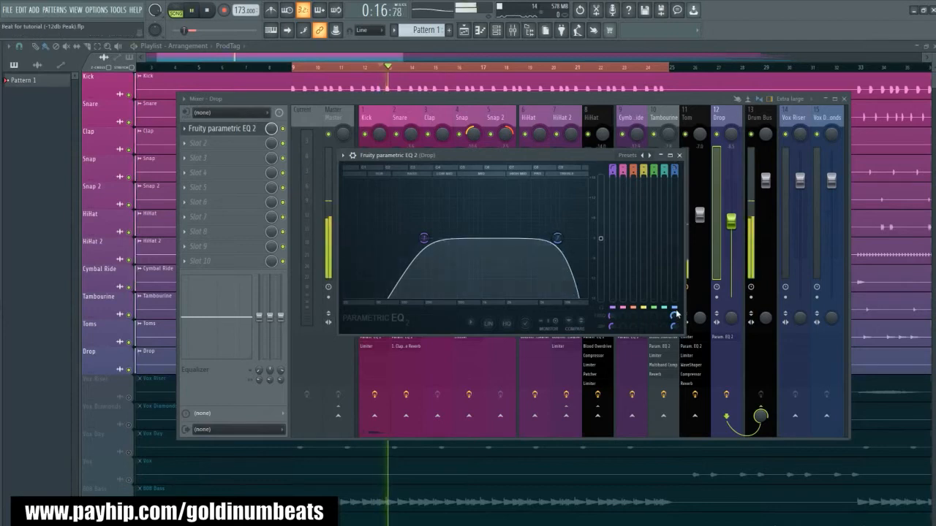
scroll(676, 313, "up", 4)
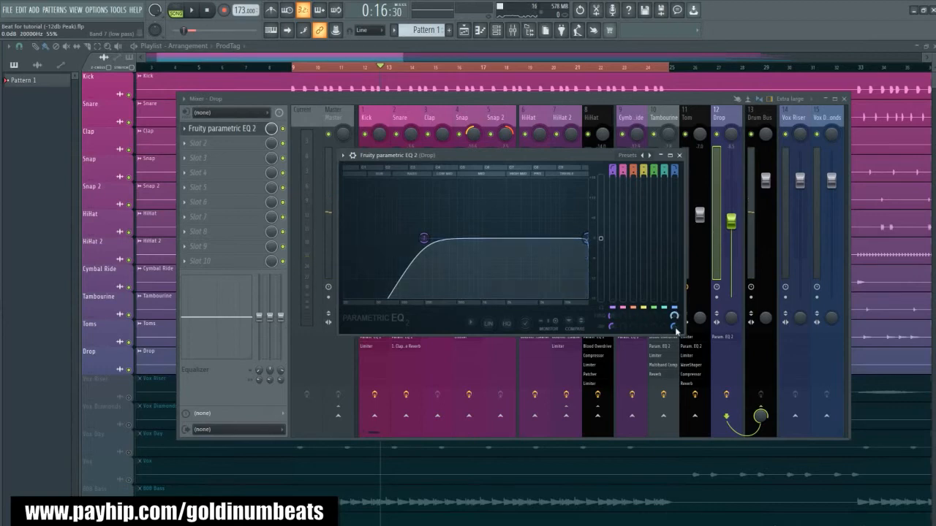
scroll(673, 327, "up", 8)
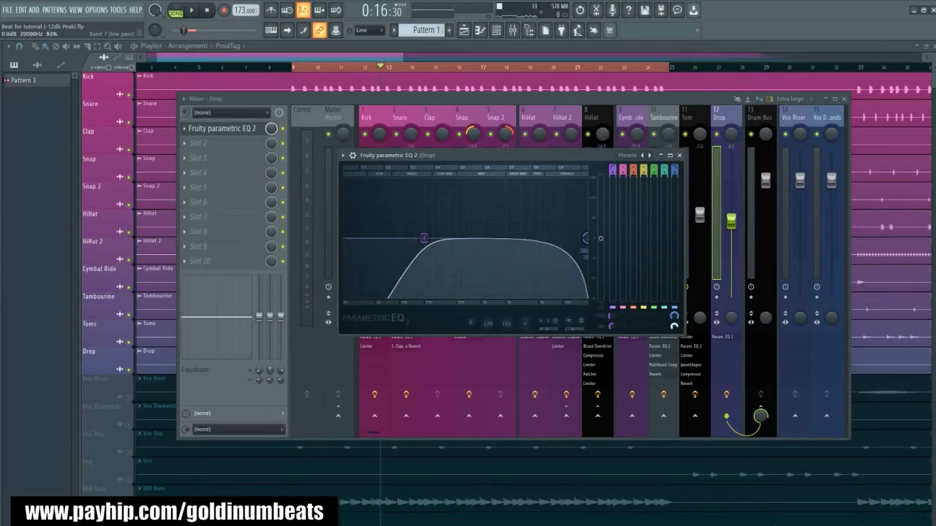
- Set the Drop low-pass bandwidth to 100%, lower its frequency slightly below 20 kHz during playback, and close the EQ
key("space")
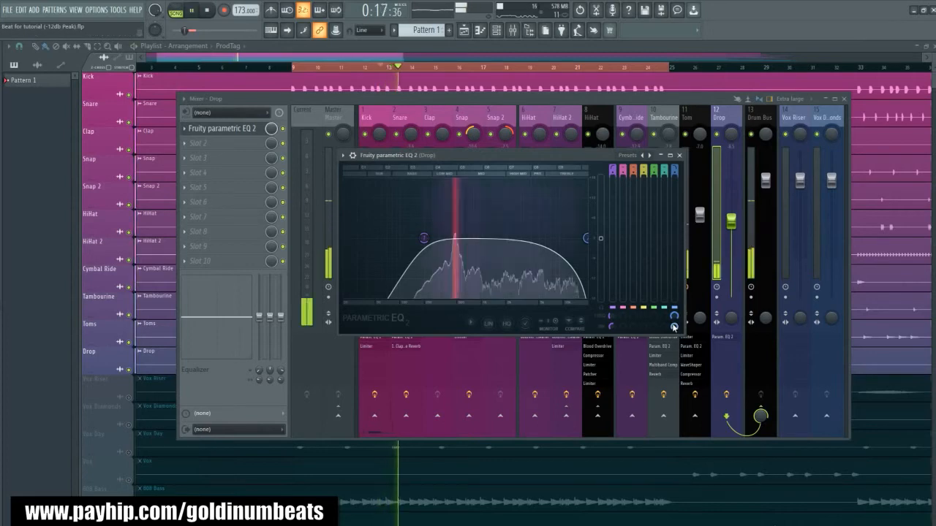
left_click_drag(585, 238, 577, 238)
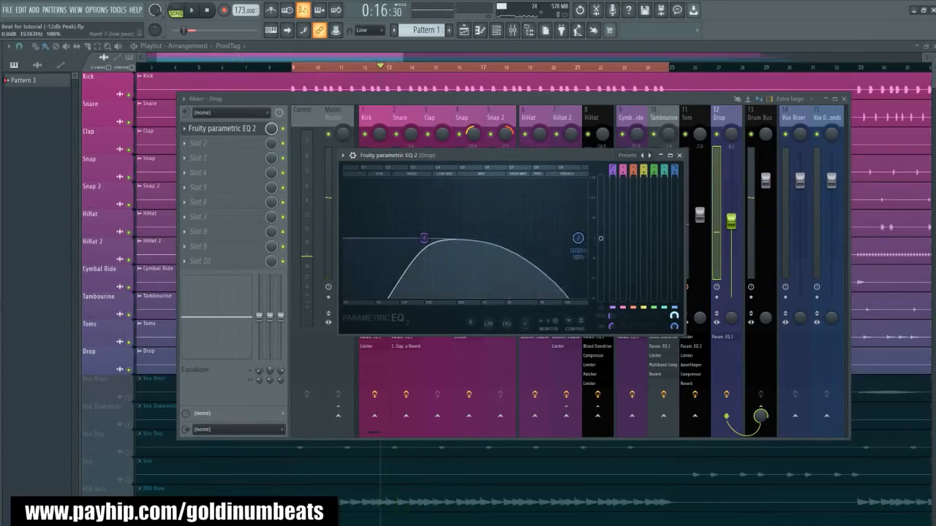
key("space")
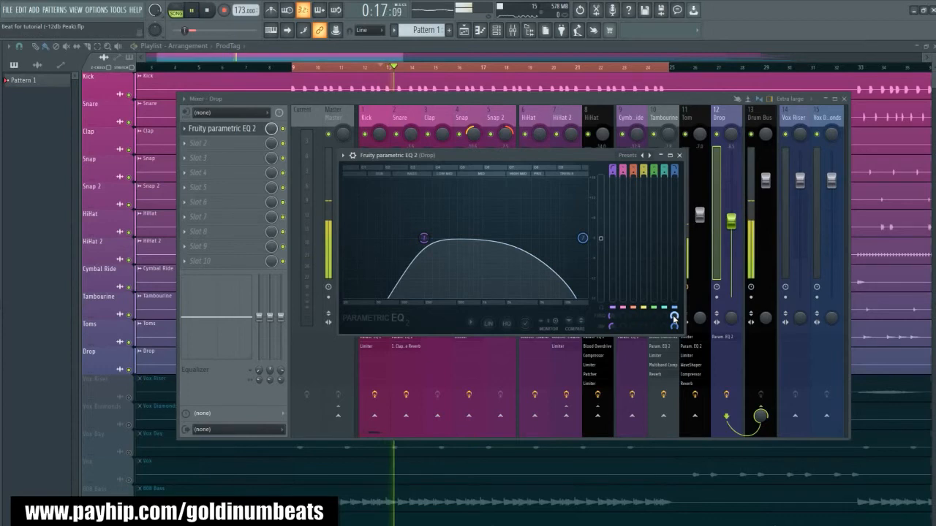
key("space")
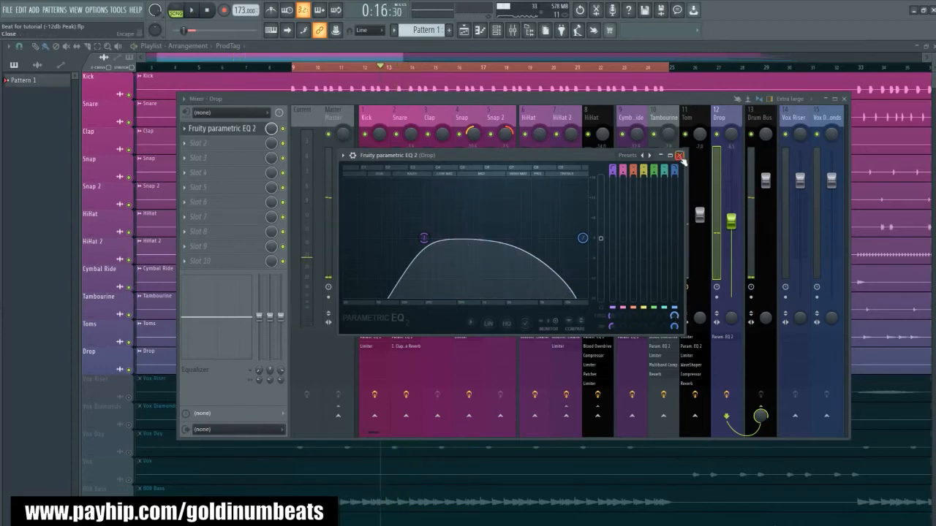
left_click(678, 155)
- Add Fruity Reeverb 2 in the Drop track's second effect slot and move its window over the mixer
left_click(208, 146)
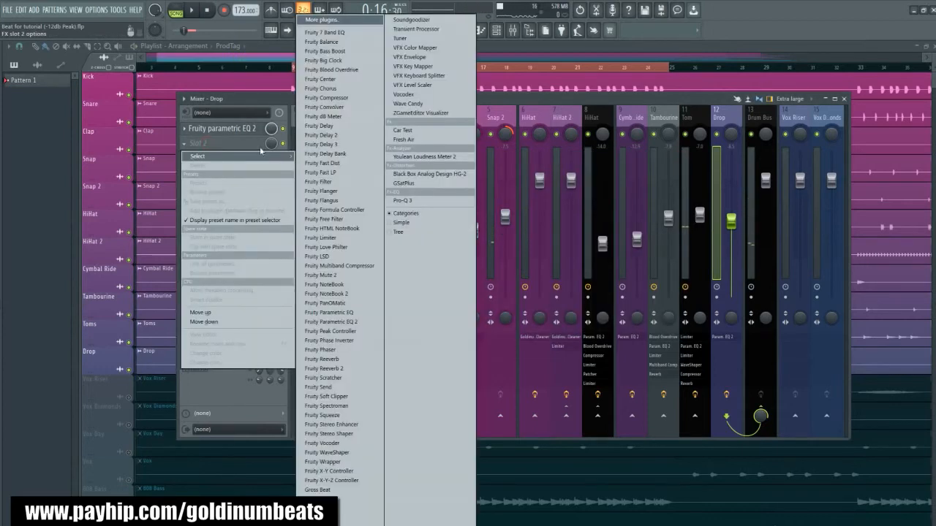
left_click(340, 369)
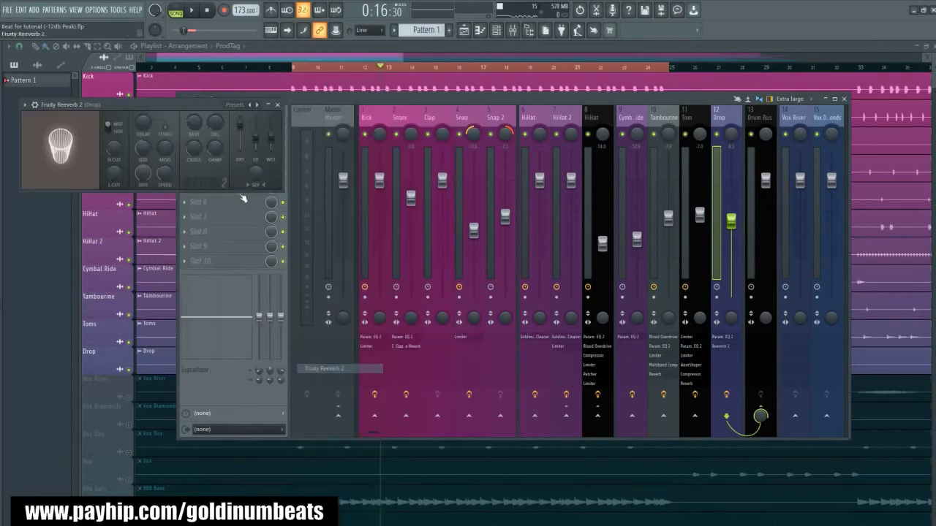
left_click_drag(176, 100, 475, 234)
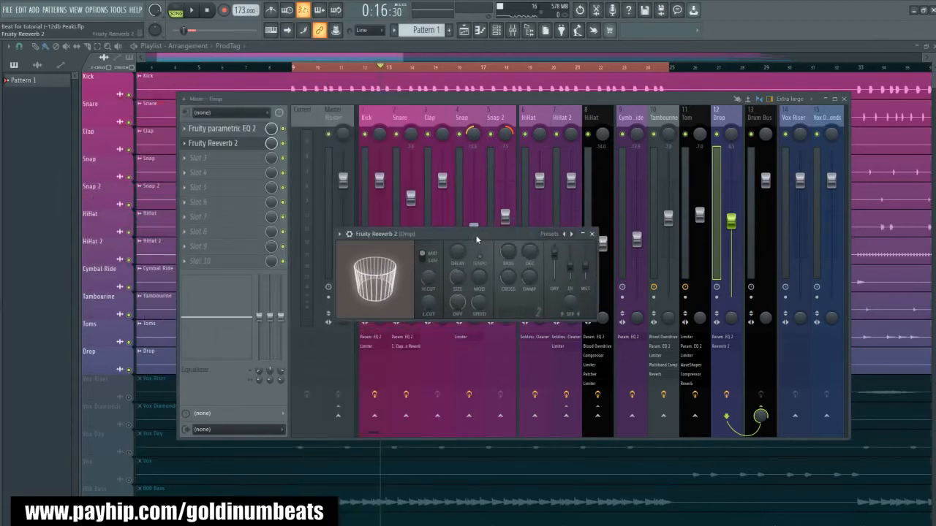
- Shorten the Drop reverb's decay time to 1.0 sec while auditioning the Drop hit
key("space")
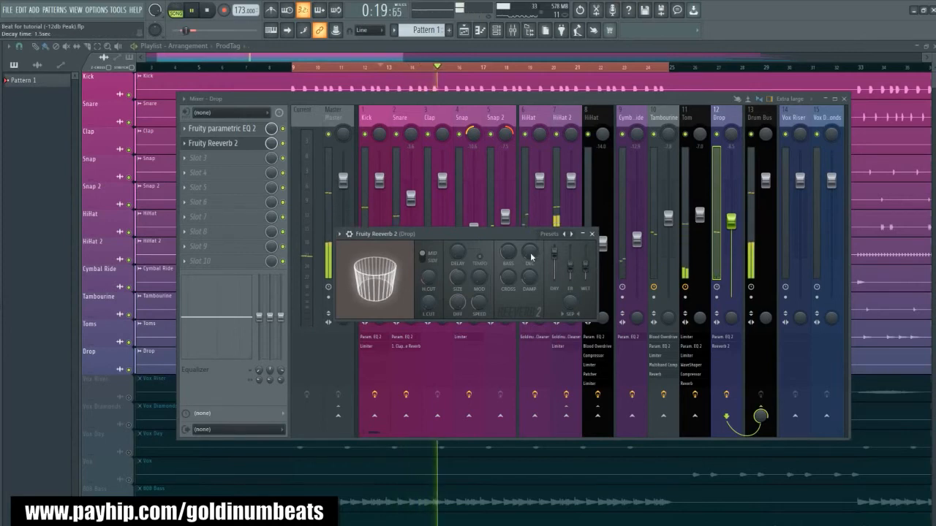
key("space")
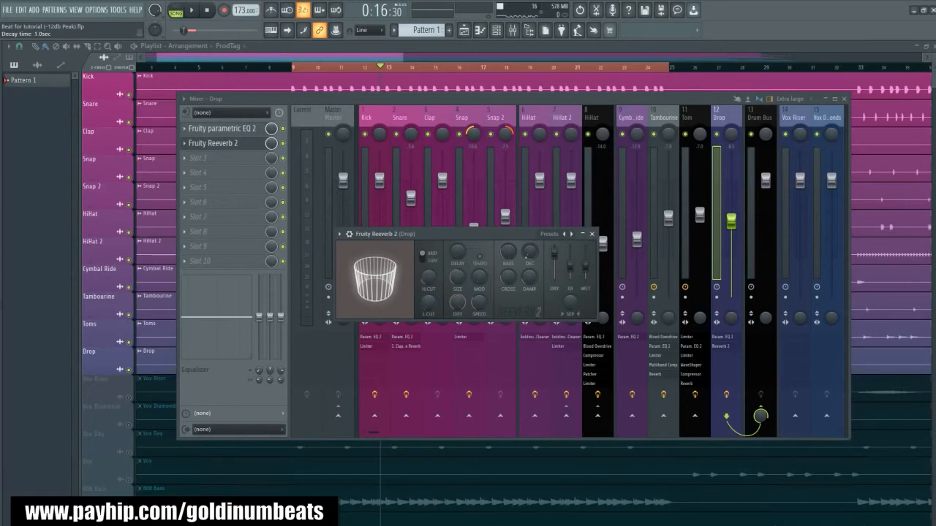
key("space")
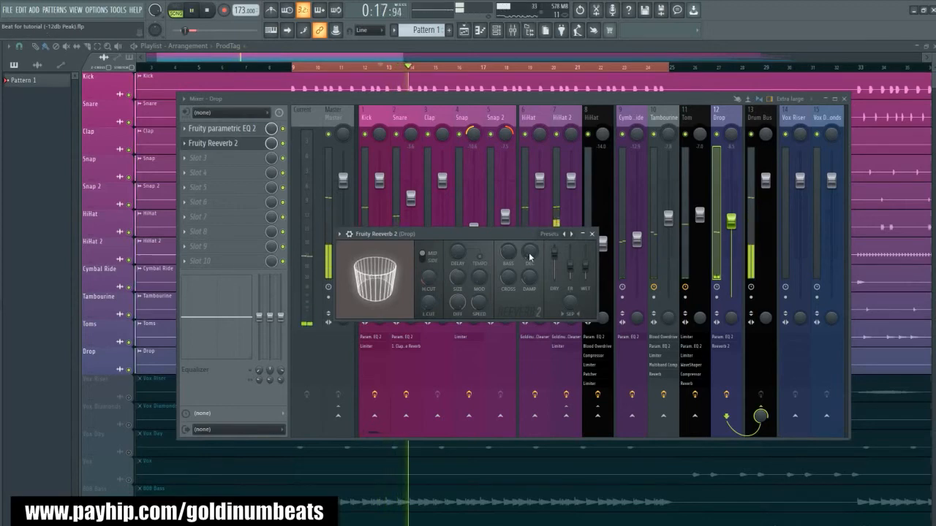
- Set the Drop reverb's decay time to 1.3 sec and wet level to 66% while auditioning it, and close the reverb
key("space")
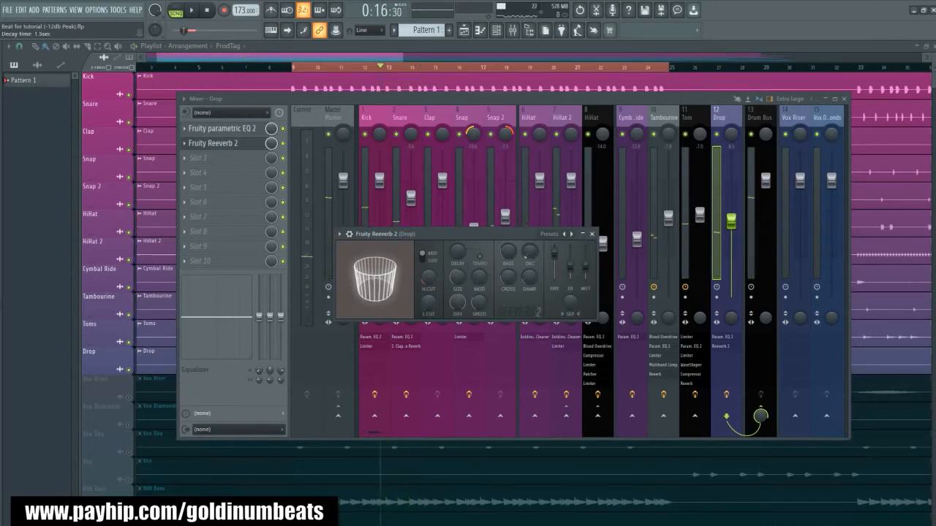
key("space")
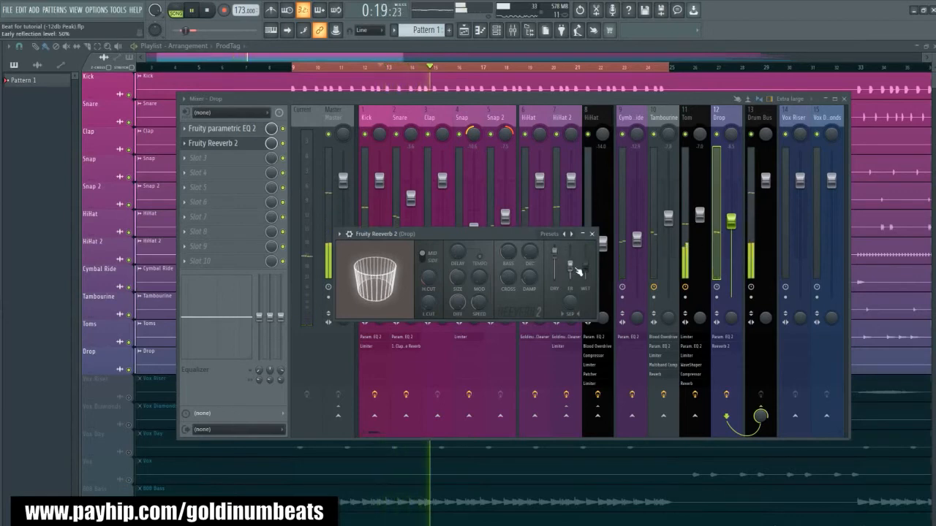
key("space")
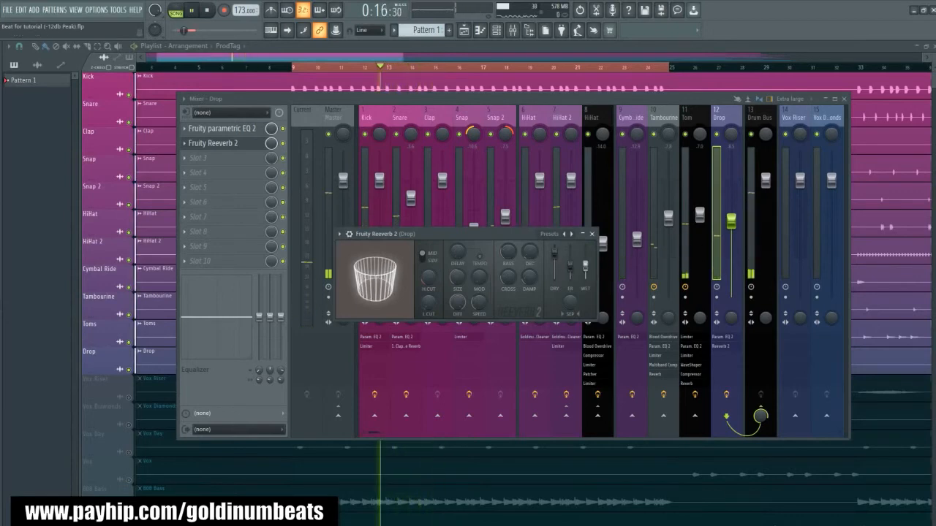
key("space")
left_click(592, 234)
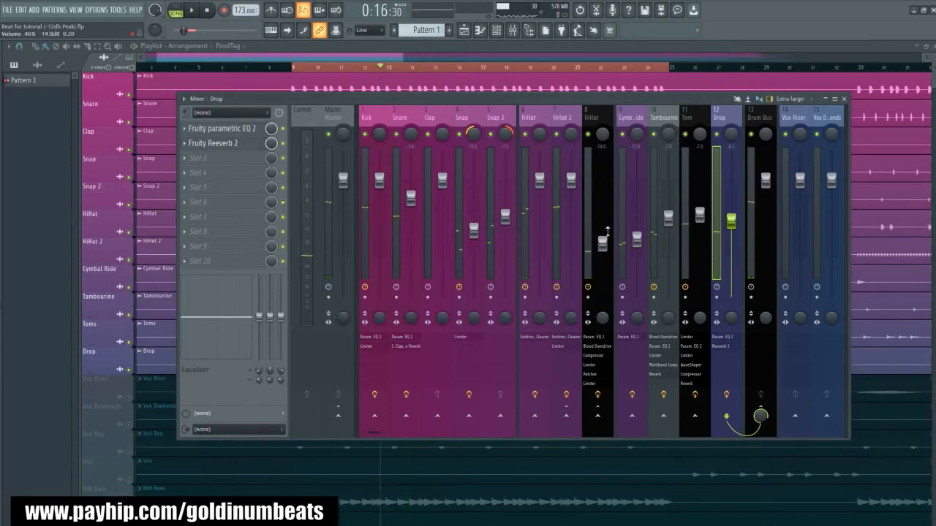
- Lower the Drop track's volume fader to about -17.9 dB while listening to the loop
key("space")
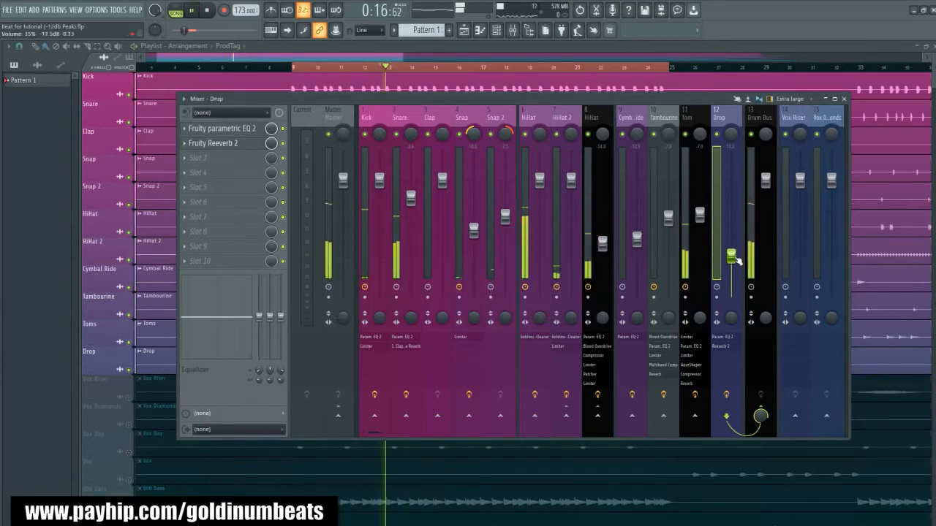
left_click_drag(736, 260, 737, 261)
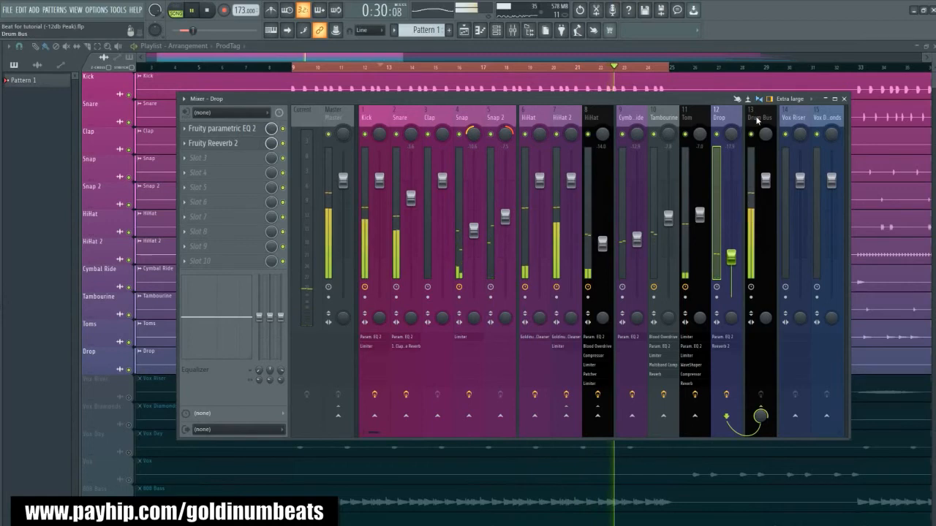
key("space")
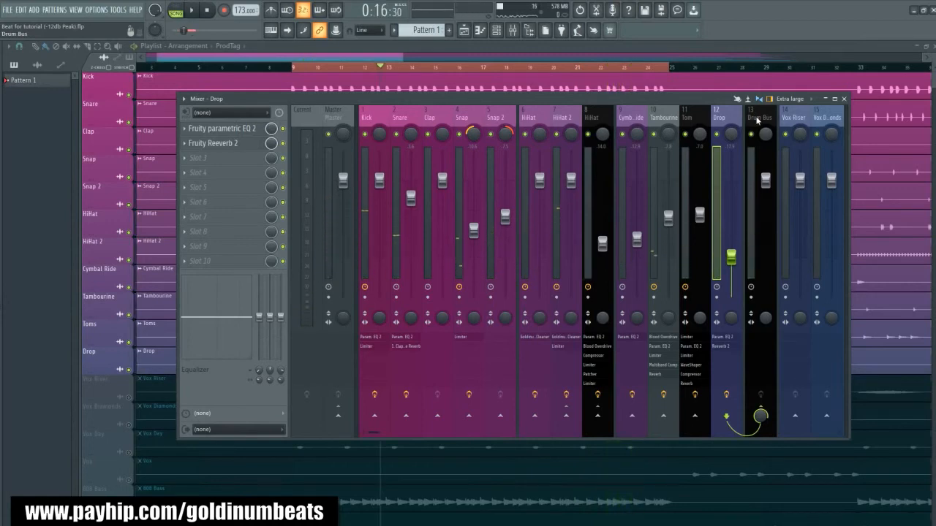
- Load the Drum Bus EQ preset from the Mixing and Mastering Patches folder into the Drum Bus track's first effect slot
left_click(758, 121)
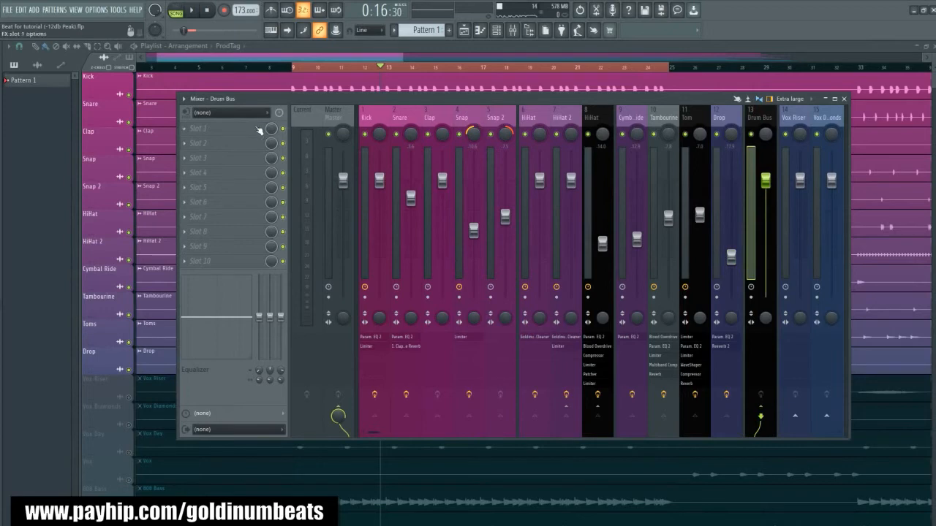
left_click_drag(238, 99, 240, 98)
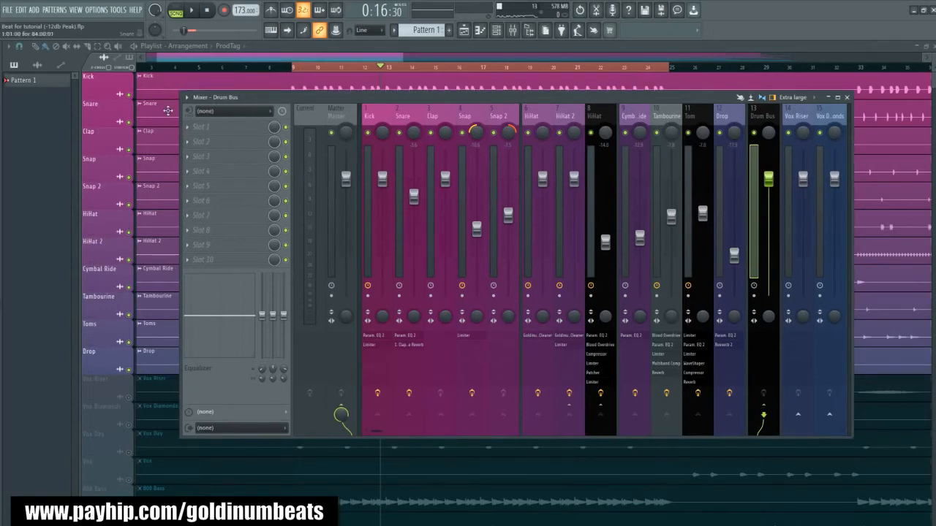
key("alt+F8")
left_click(47, 177)
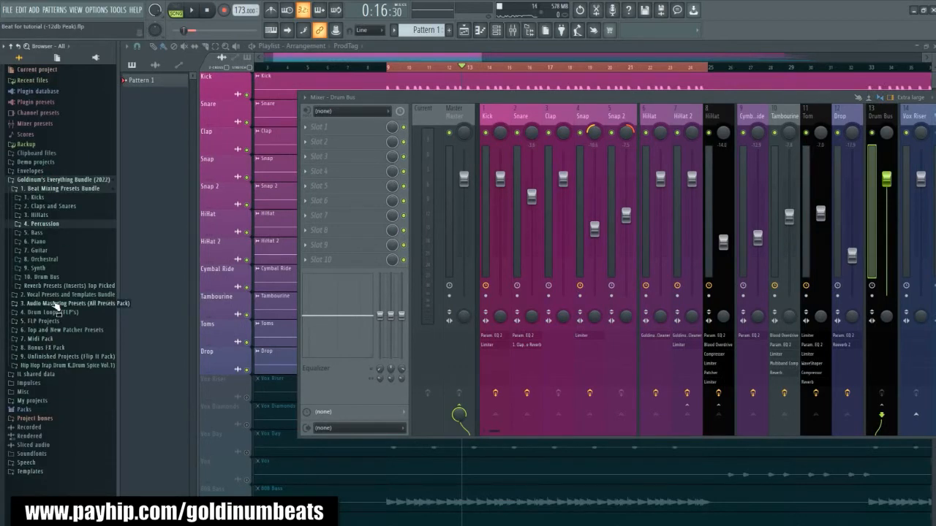
left_click(60, 329)
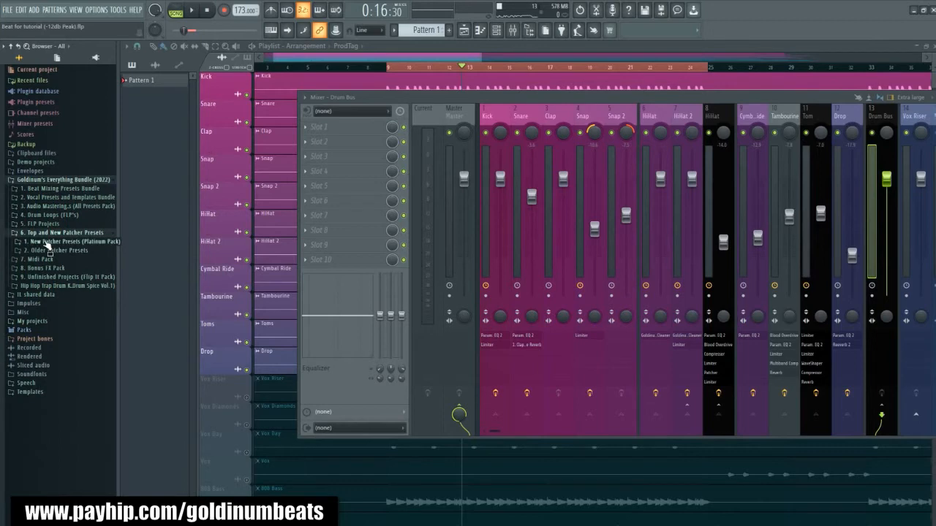
left_click(52, 243)
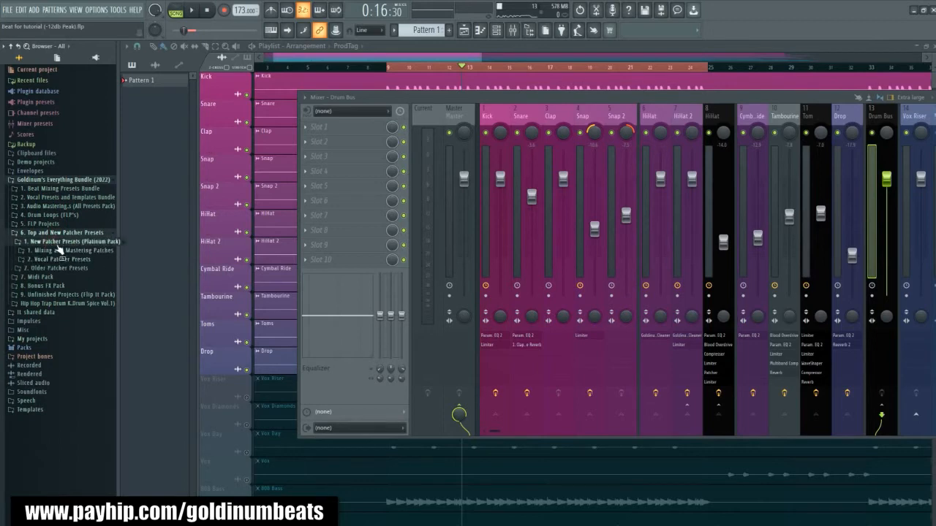
left_click(61, 251)
left_click_drag(32, 276, 380, 146)
left_click_drag(265, 129, 757, 117)
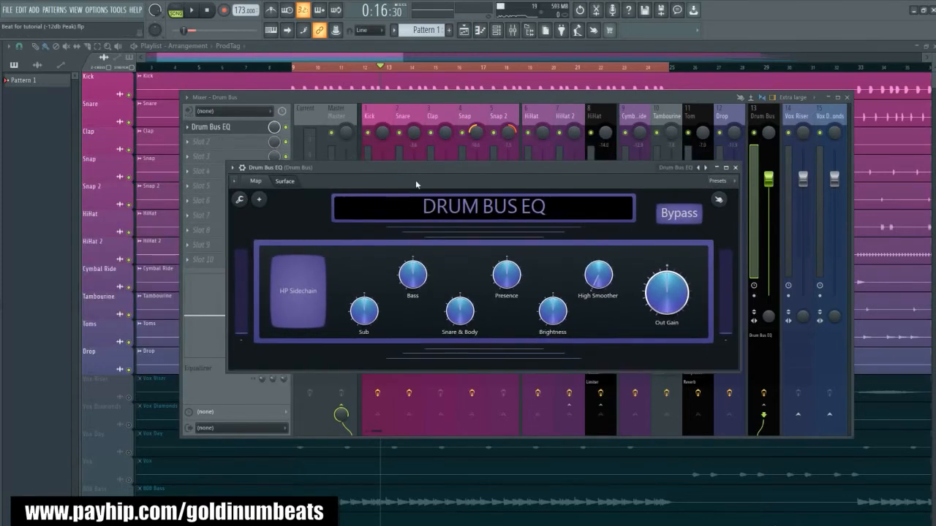
left_click_drag(390, 175, 401, 191)
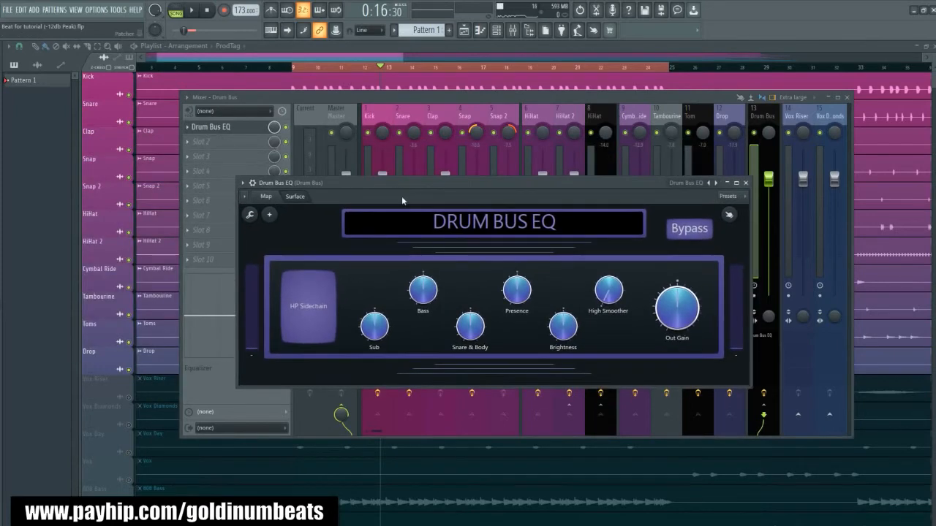
left_click_drag(450, 184, 432, 199)
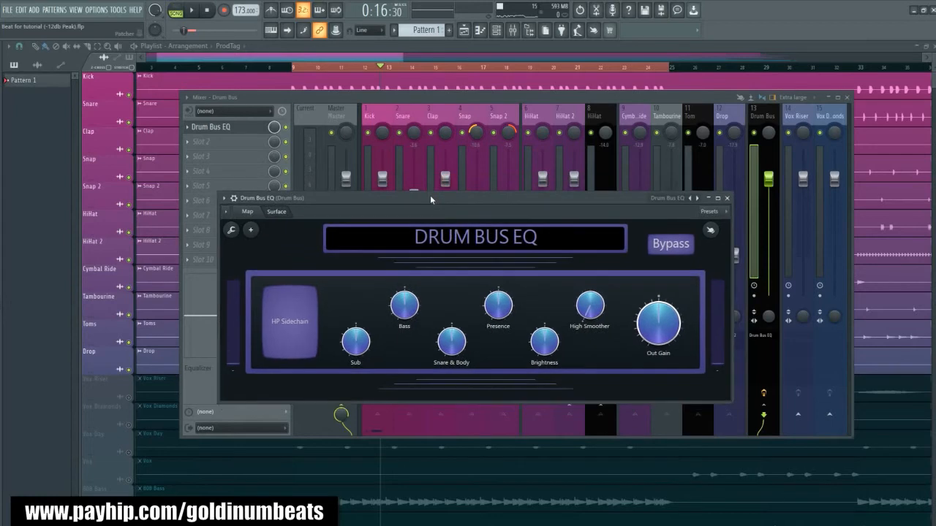
- Audition the Drum Bus EQ during playback, comparing HP Sidechain on and off and the bypassed signal, and close the plugin
key("space")
key("space")
key("space")
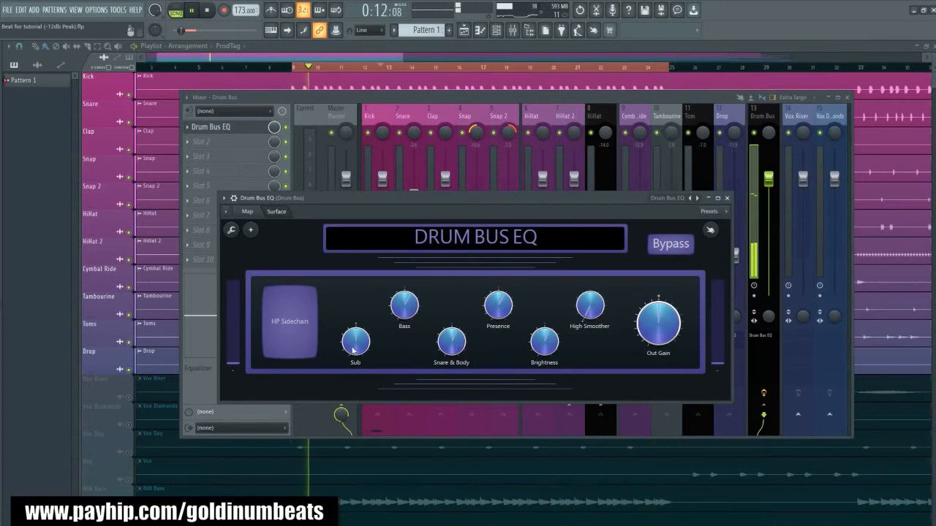
left_click(288, 333)
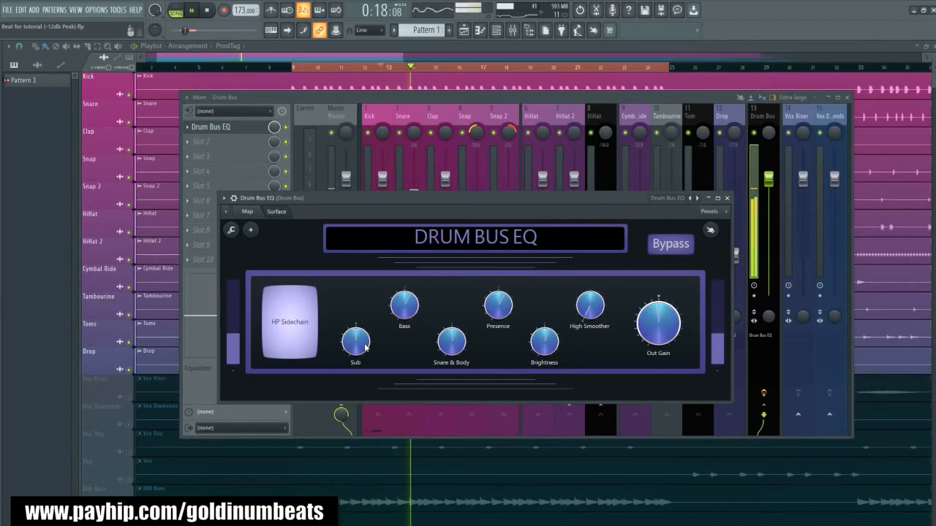
left_click(288, 331)
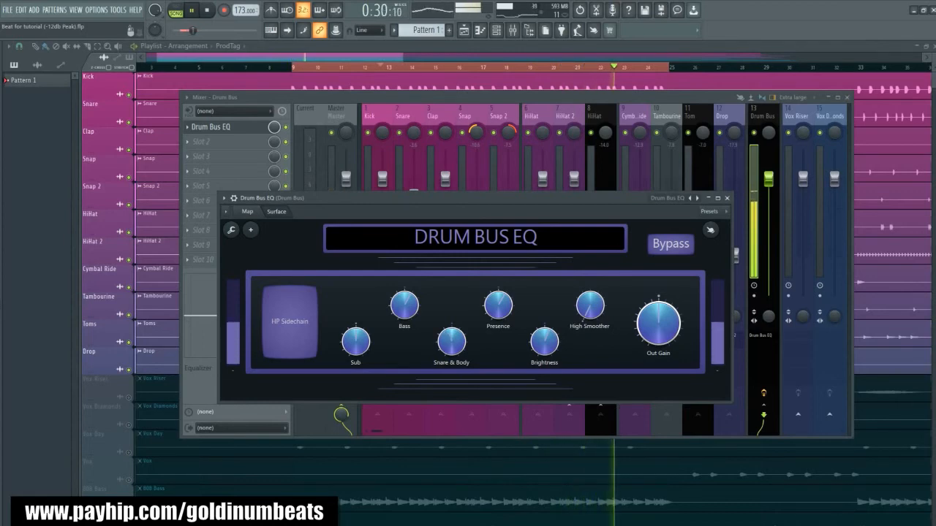
left_click(676, 245)
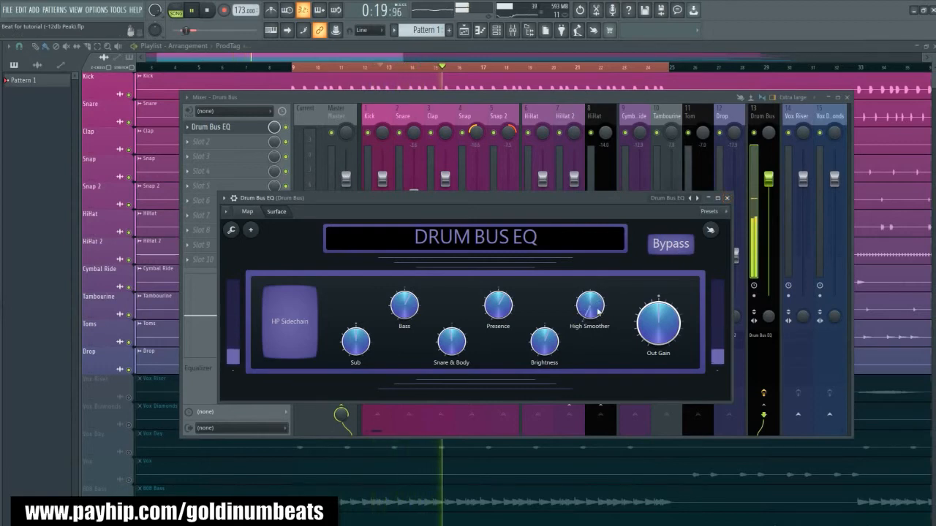
left_click(727, 198)
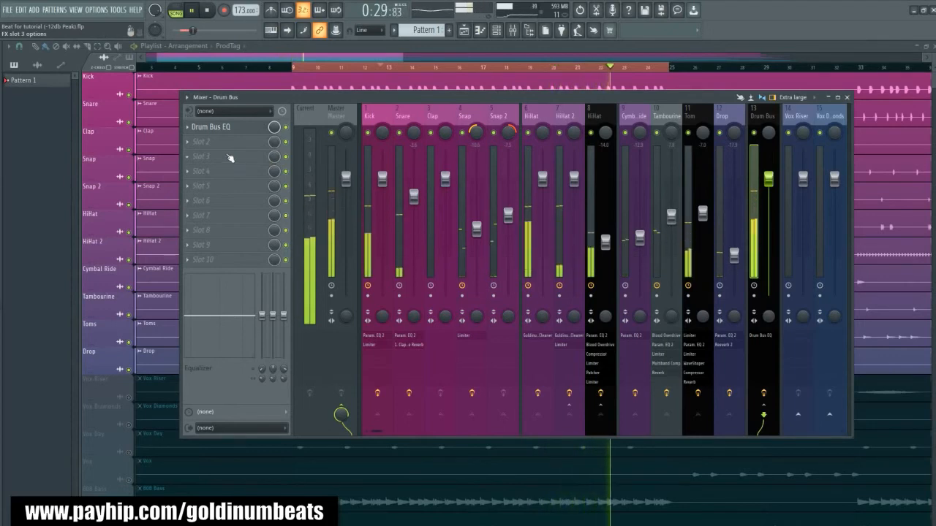
key("space")
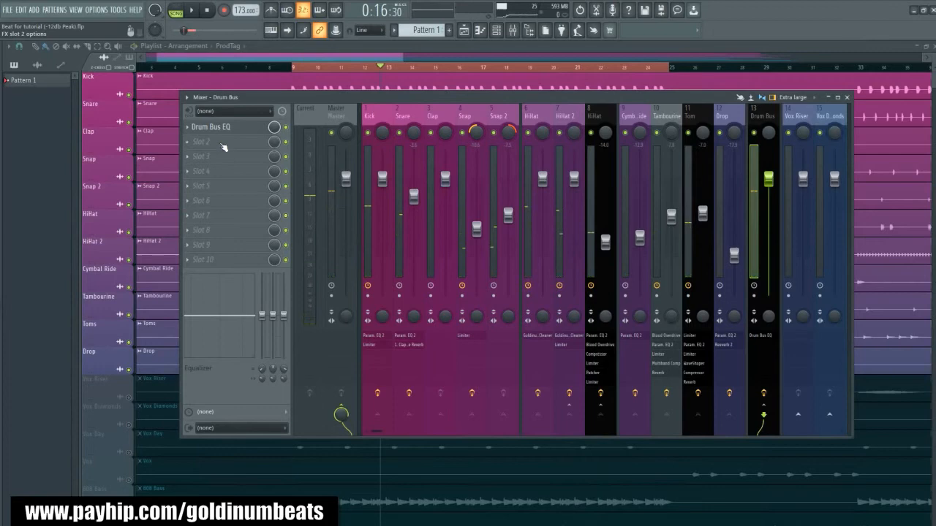
- Add Fruity Limiter in the Drum Bus track's second effect slot and move its window over the mixer
left_click(217, 143)
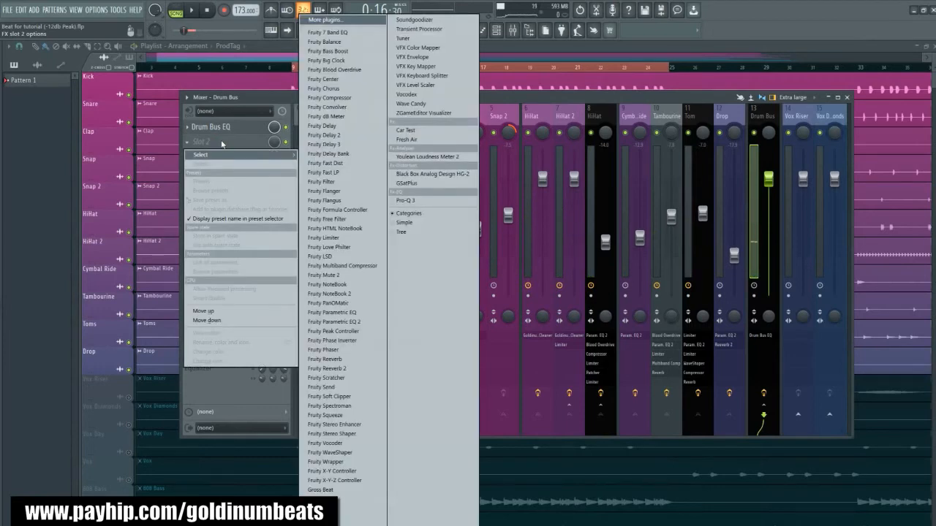
left_click(335, 239)
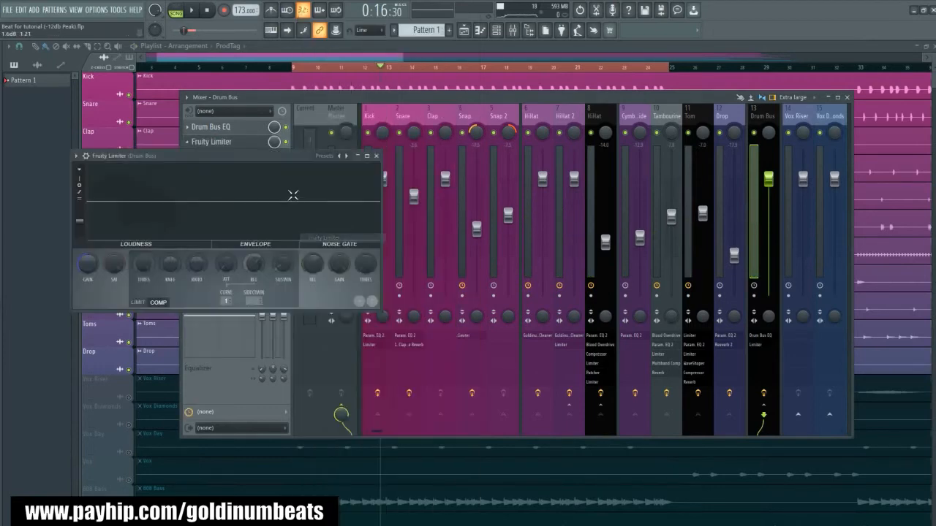
left_click_drag(174, 159, 465, 220)
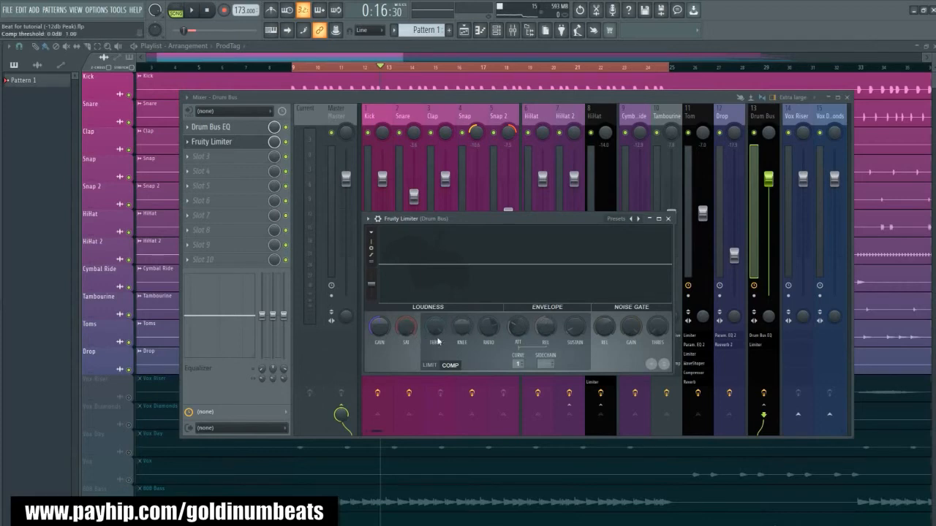
- Compress the Drum Bus with a higher ratio, a 1.35 ms attack and a threshold of -13.6 dB while auditioning the drums
left_click_drag(435, 331, 434, 359)
key("space")
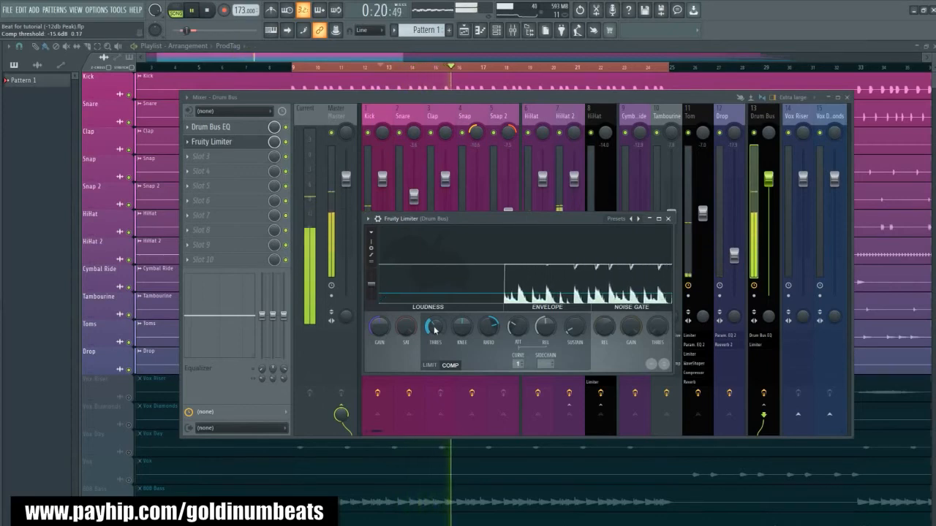
left_click_drag(434, 329, 434, 334)
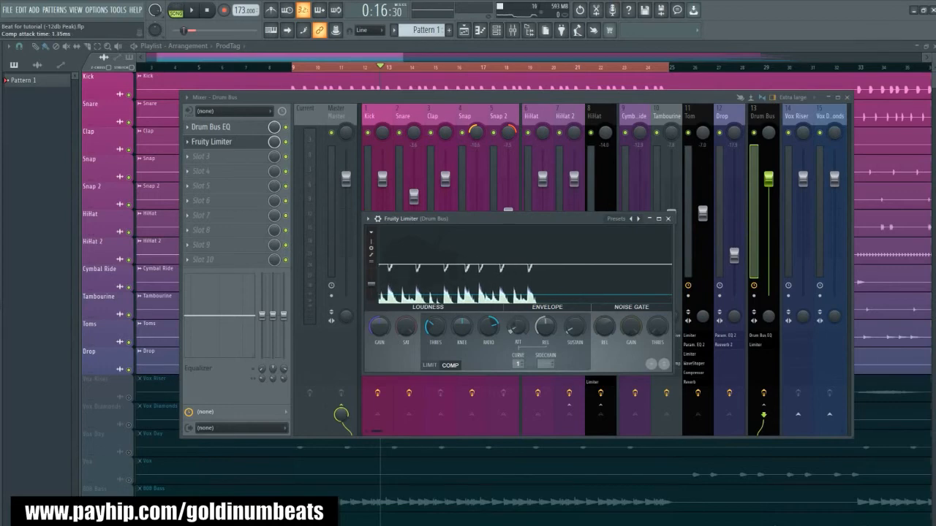
key("space")
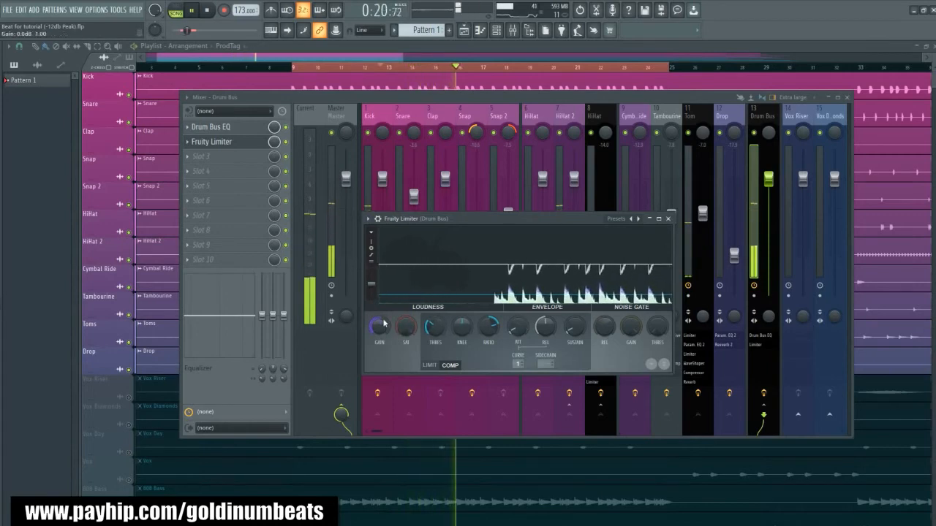
key("space")
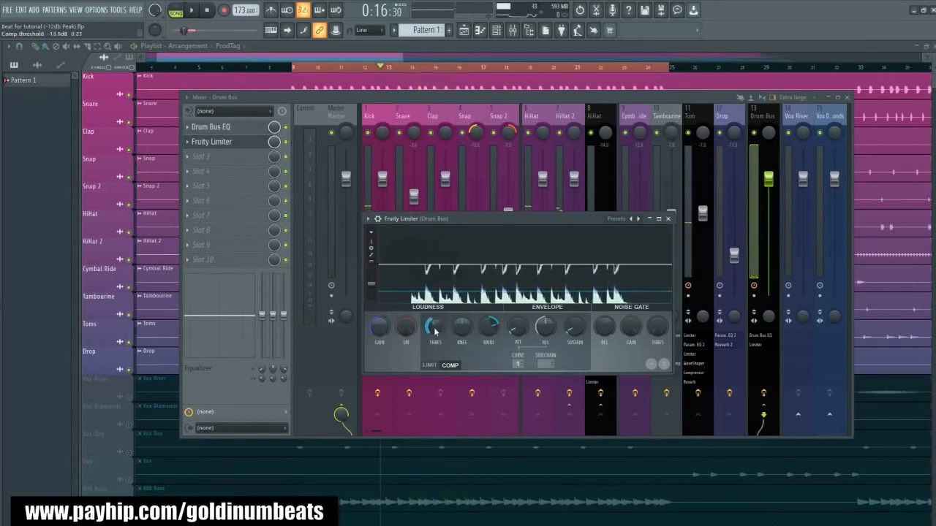
- Try about 1.9 dB of gain in the Drum Bus limiter, reset the gain to 0 dB, and close the limiter
key("space")
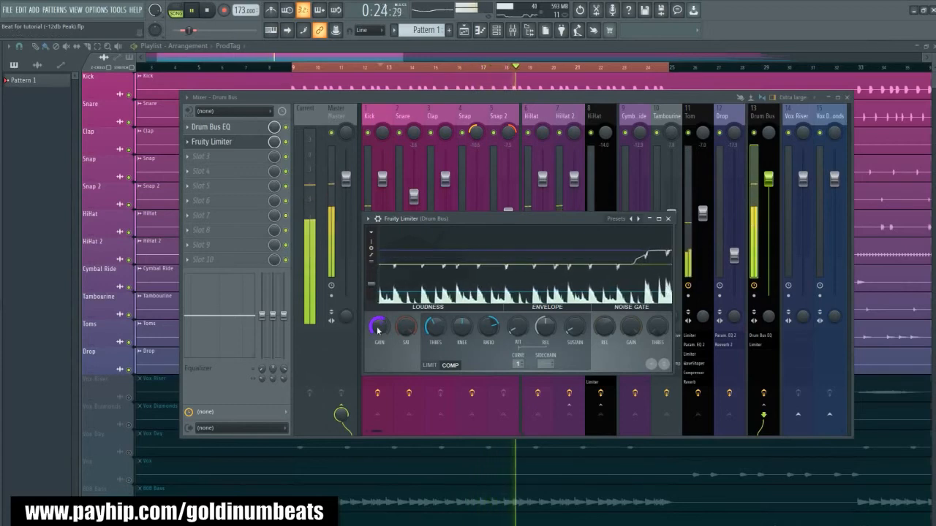
left_click_drag(378, 329, 378, 315)
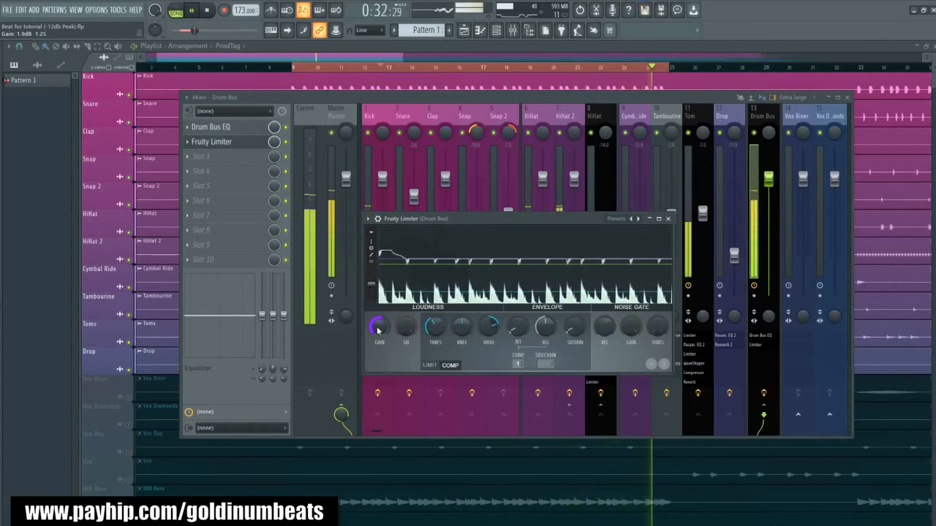
left_click(378, 330, "alt")
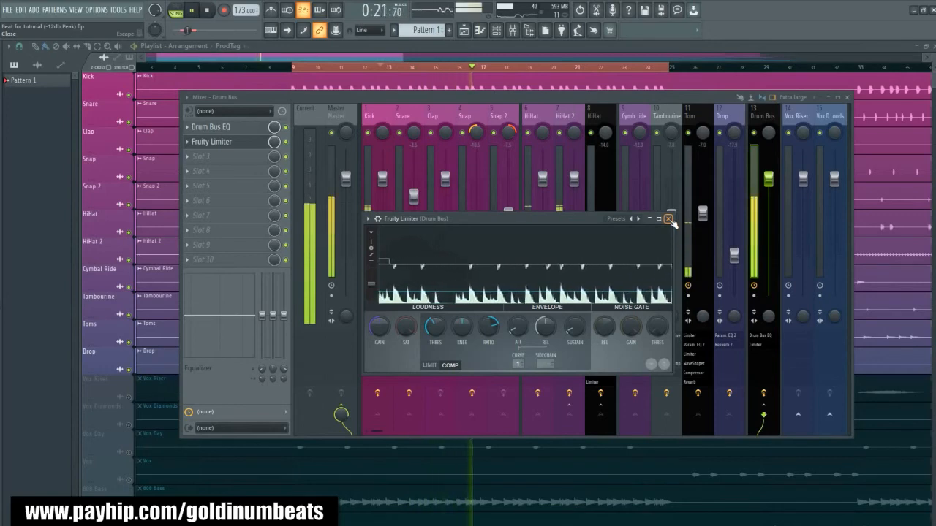
left_click(668, 219)
key("space")
- Apply preset 16, an upgraded tom preset, from the bundle's Percussion mixing presets to the Tom mixer track and audition it
left_click(685, 117)
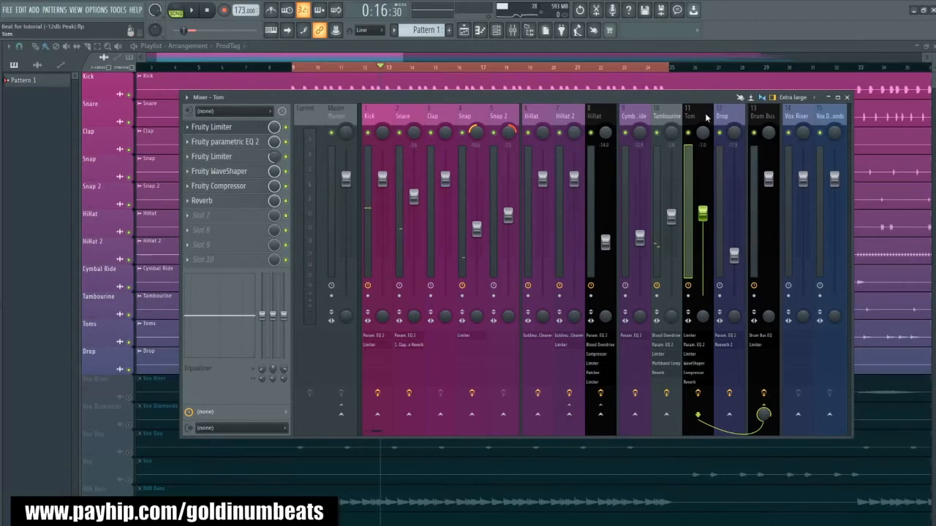
key("alt+F8")
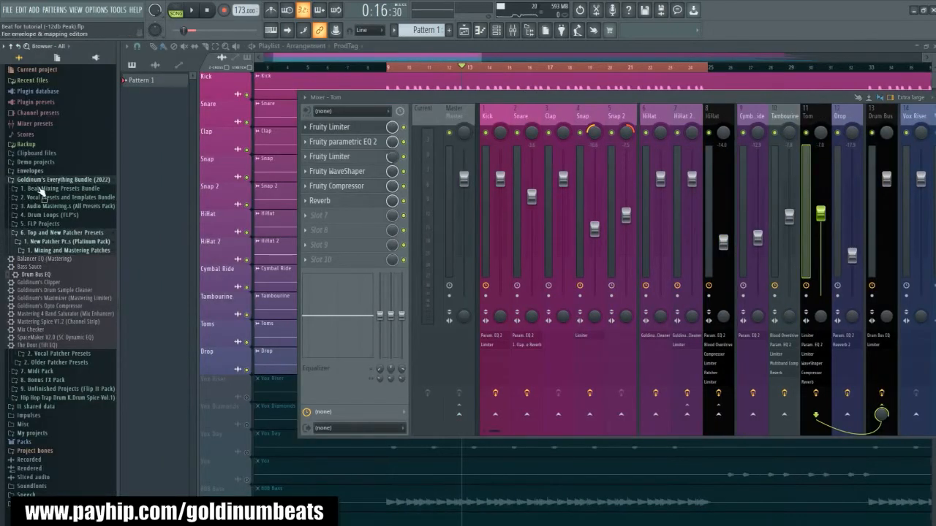
left_click(45, 189)
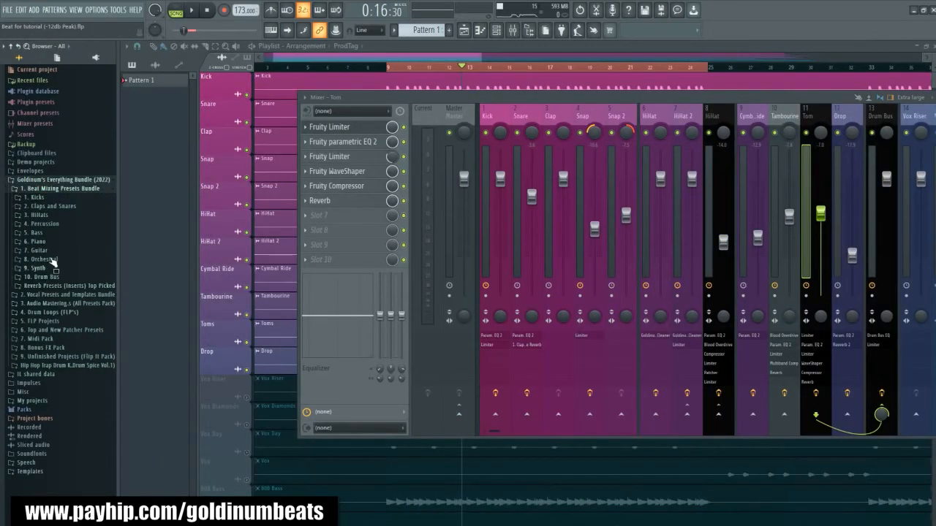
left_click(45, 223)
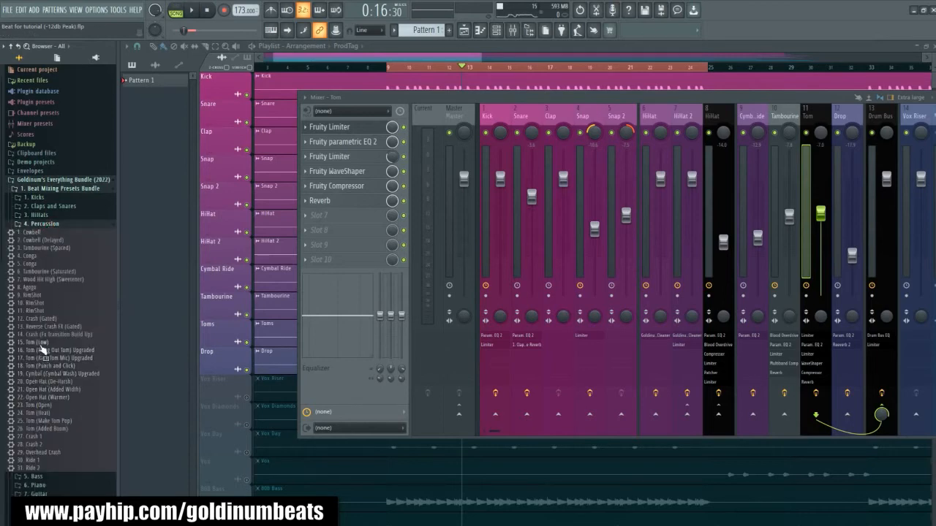
left_click_drag(44, 352, 687, 115)
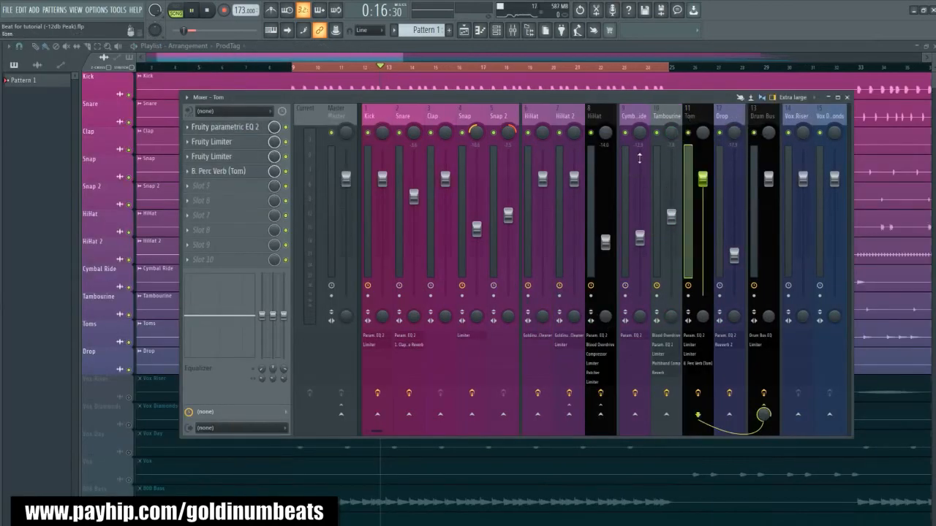
key("space")
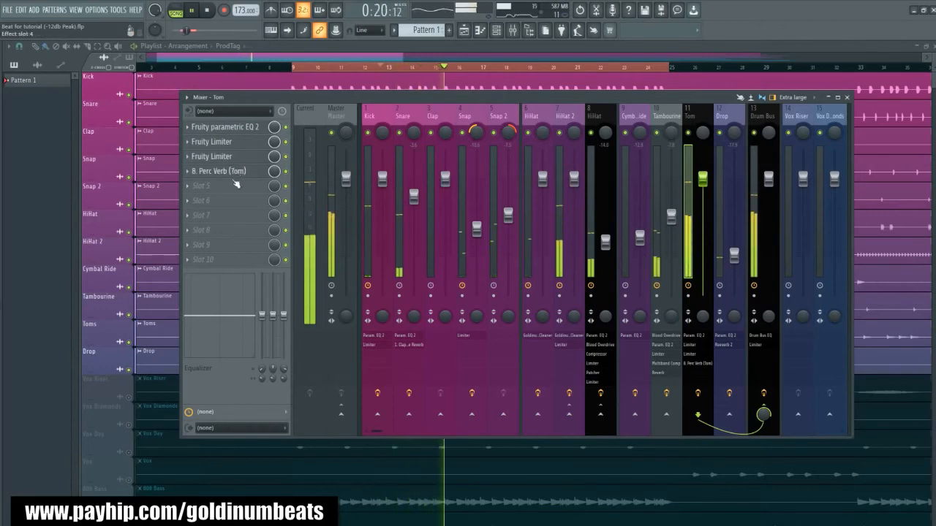
key("space")
- Check both Tom limiters, raise the third-slot limiter's noise gate threshold to about -17.4 dB while auditioning, and close it
left_click(219, 145)
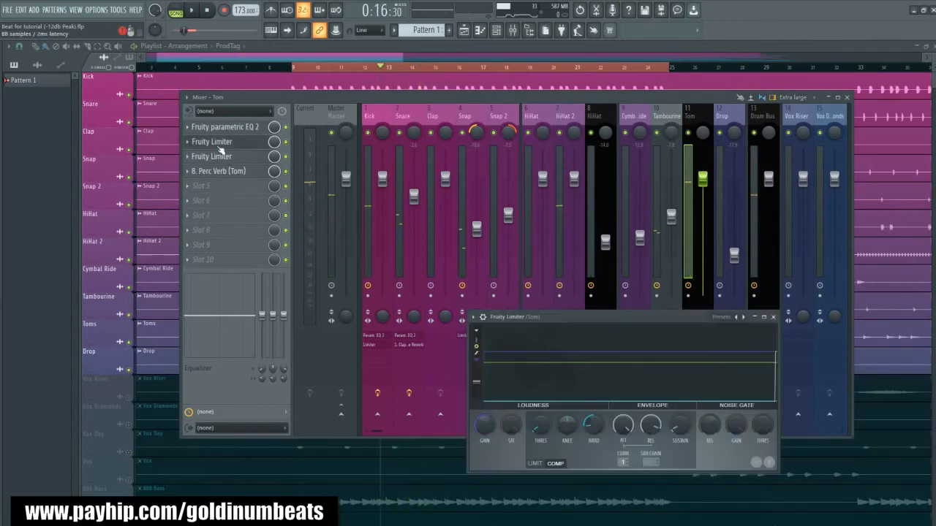
left_click(220, 155)
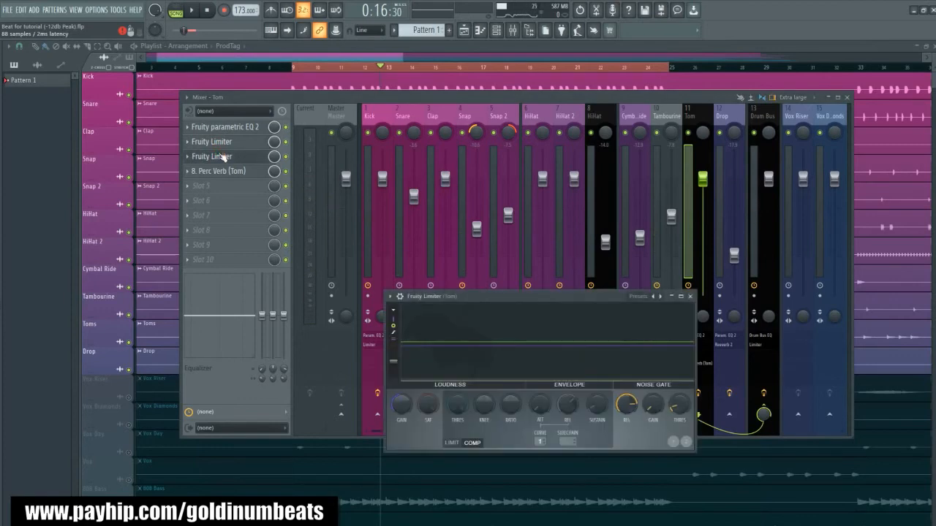
key("space")
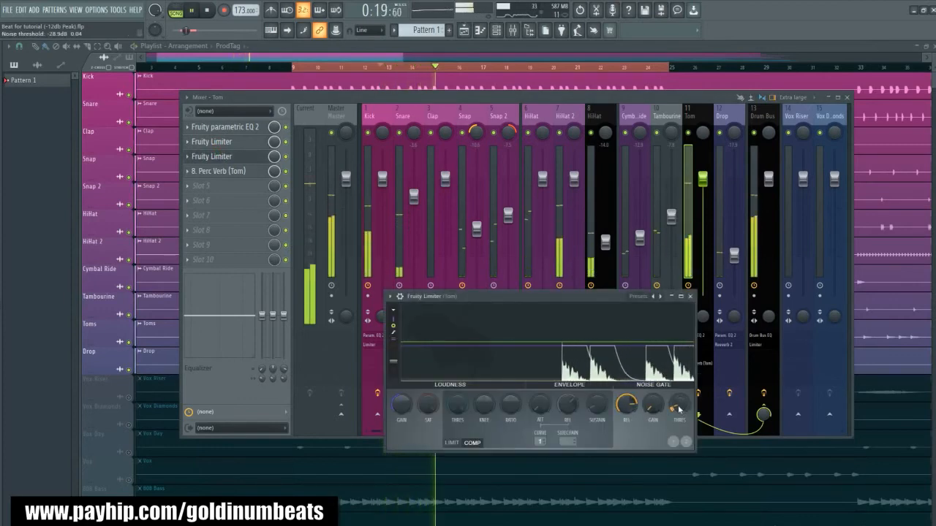
key("space")
left_click_drag(679, 409, 679, 399)
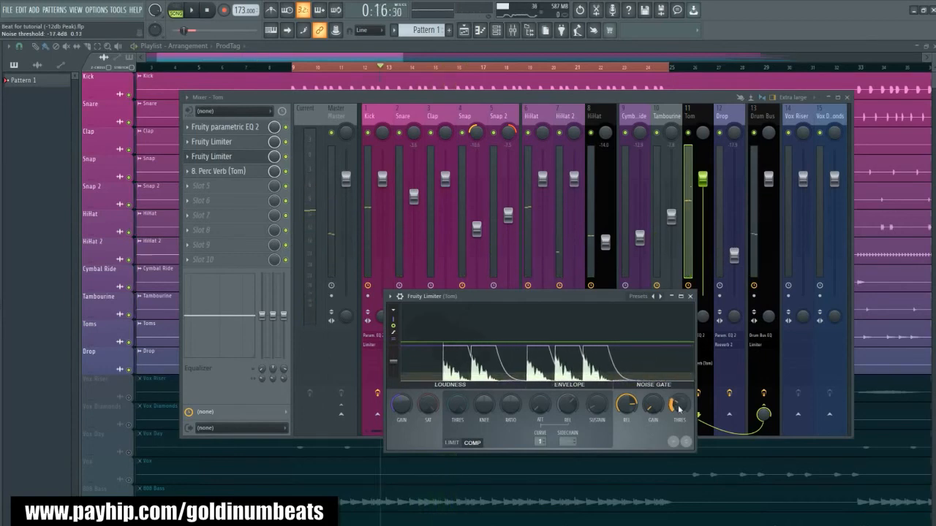
key("space")
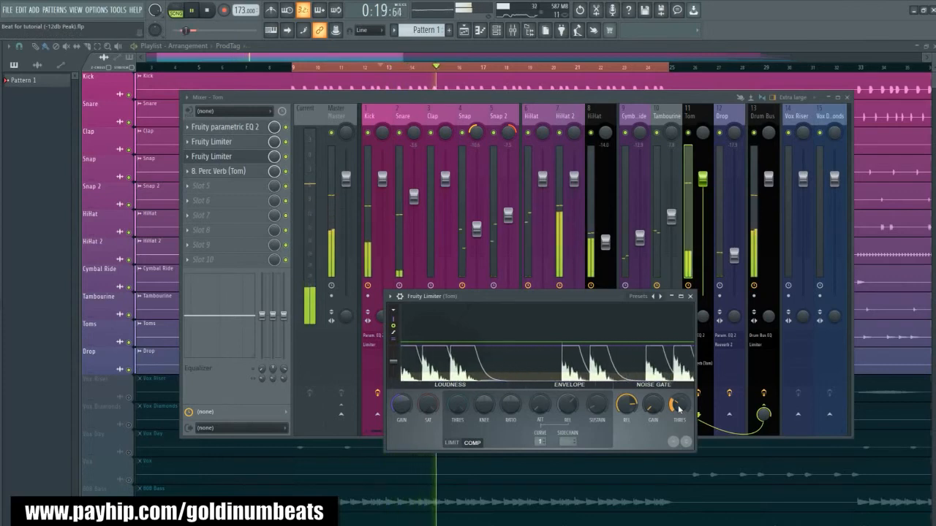
left_click(690, 296)
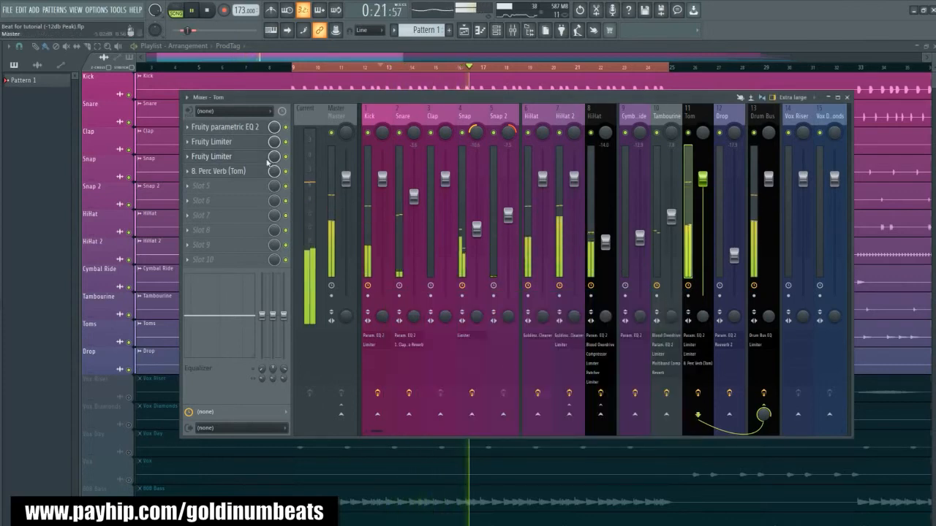
- Reduce the mix level of the Tom track's Perc Verb and lower the Tom fader to -14.3 dB
left_click_drag(275, 171, 274, 193)
left_click_drag(702, 179, 702, 242)
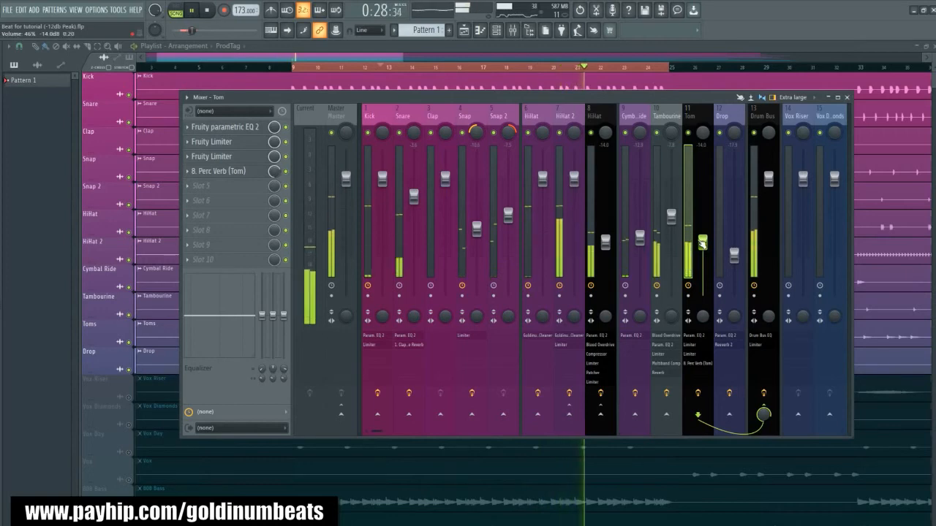
left_click_drag(701, 244, 702, 243)
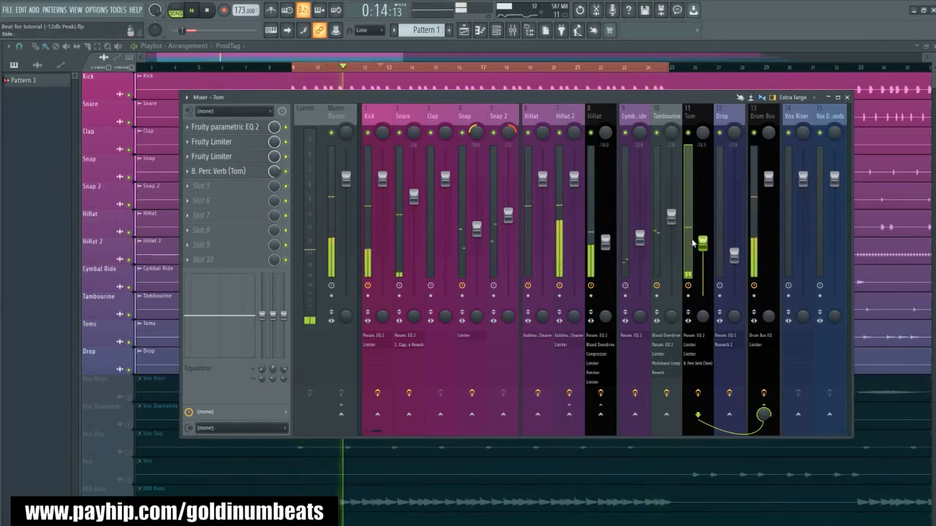
- Remove the compressing limiter from the Tom track's second effect slot and raise the Tom fader to about -5.7 dB during playback
left_click(229, 157)
left_click(225, 152)
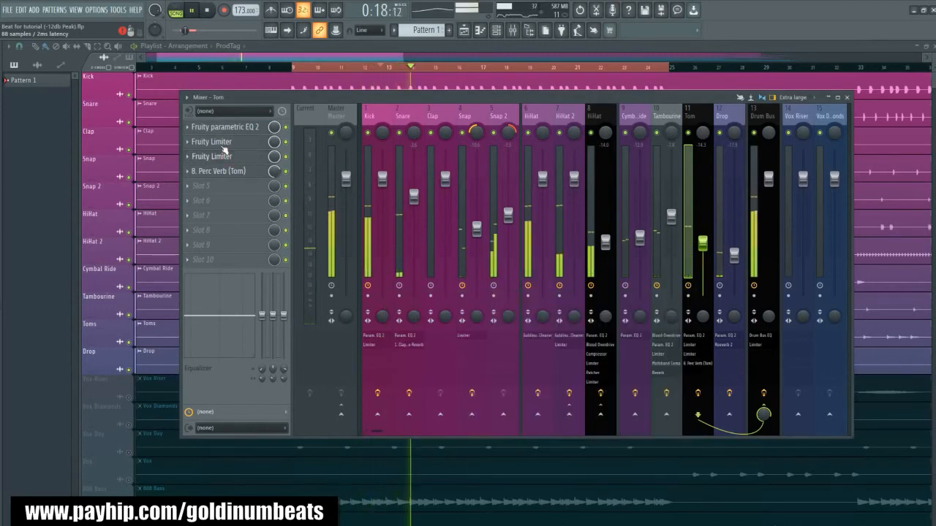
left_click(224, 149)
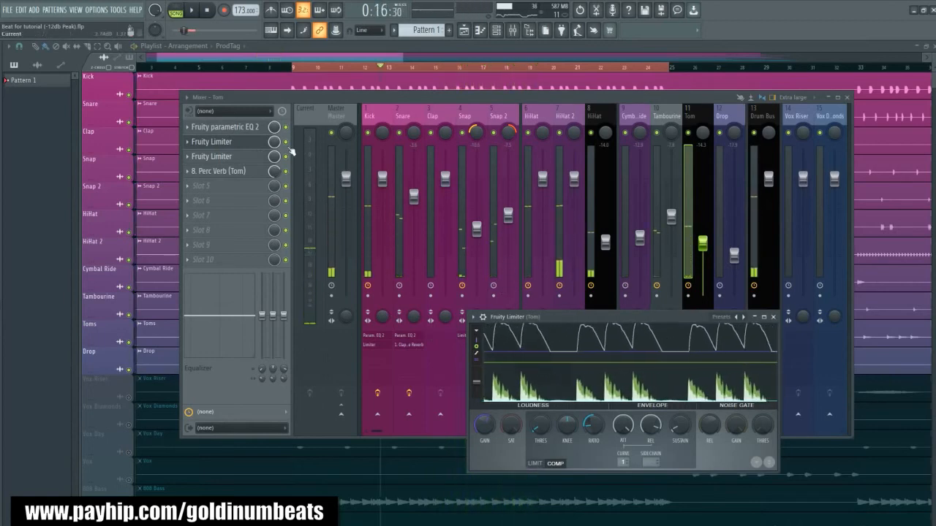
left_click(187, 142)
left_click(230, 165)
key("space")
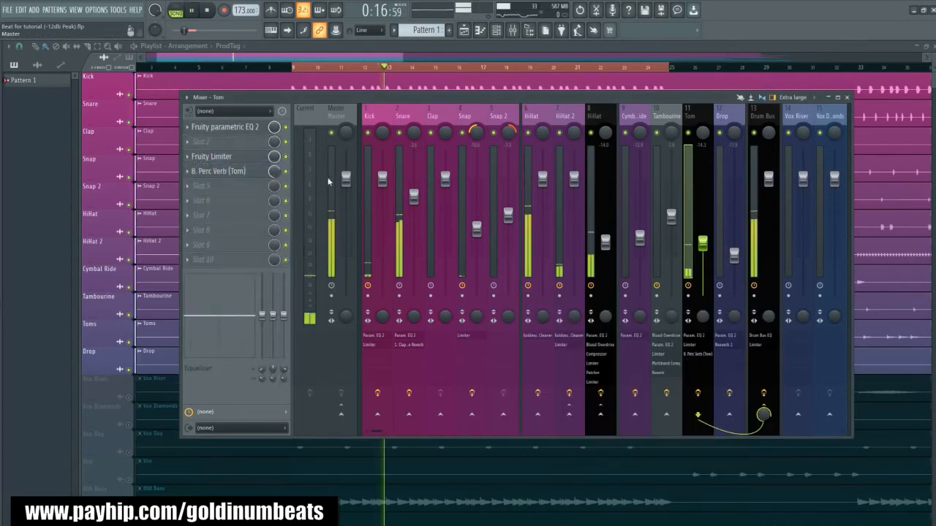
left_click_drag(702, 233, 704, 217)
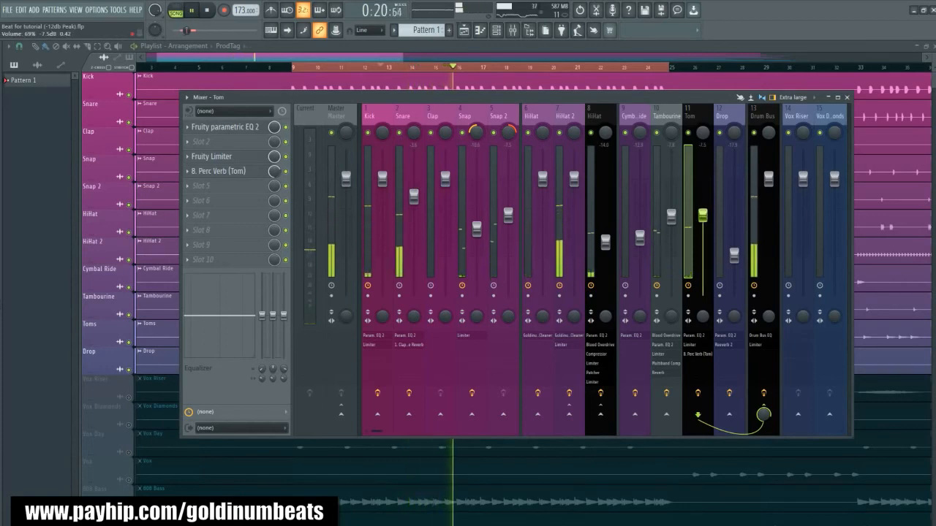
left_click_drag(703, 217, 704, 209)
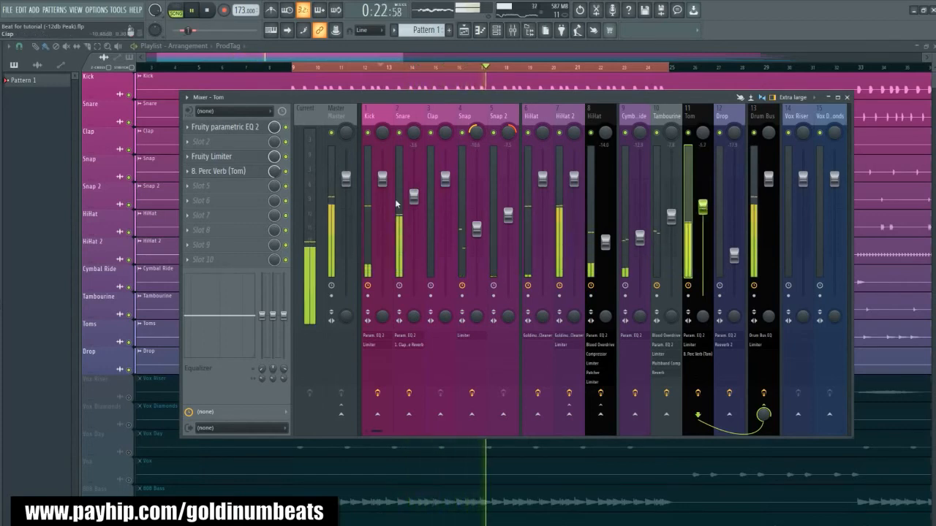
- Set the remaining Tom limiter's noise gate threshold to -20.6 dB and lengthen its gate release to about 1053 ms
left_click(215, 156)
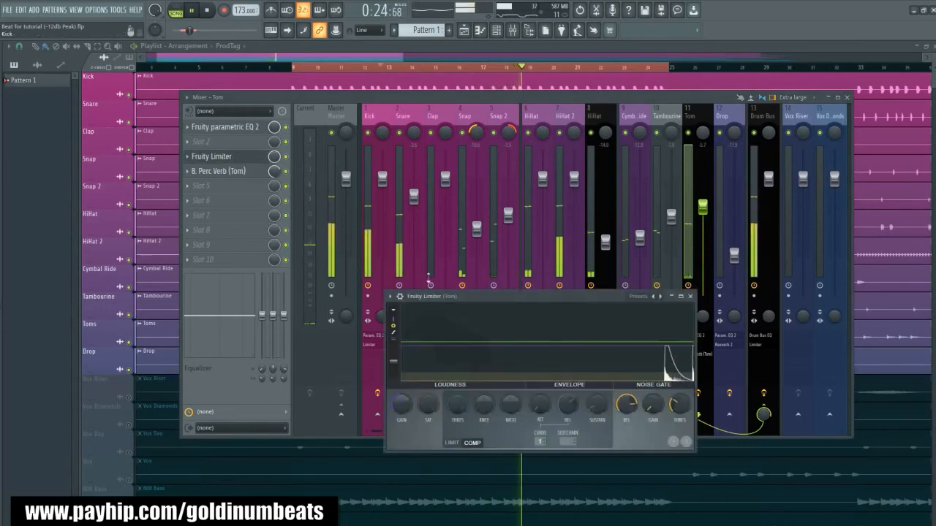
left_click_drag(679, 405, 679, 414)
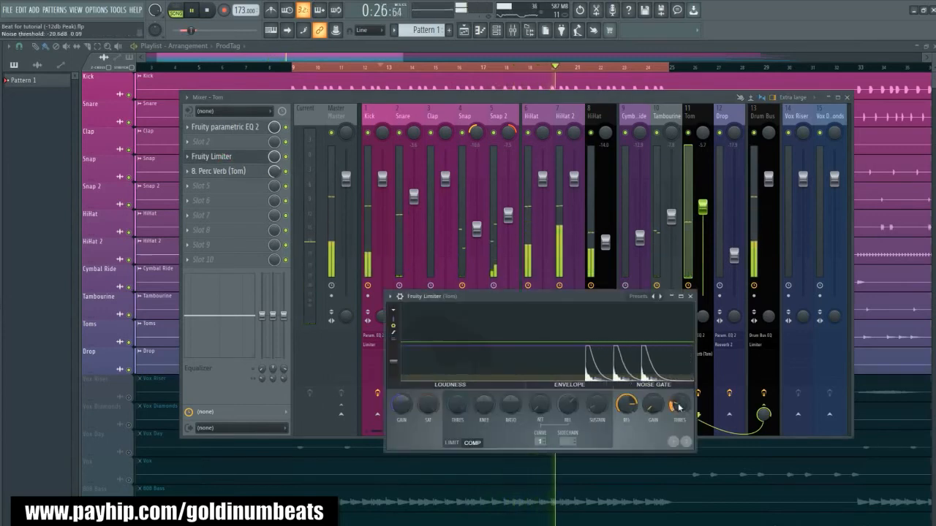
left_click_drag(627, 406, 628, 407)
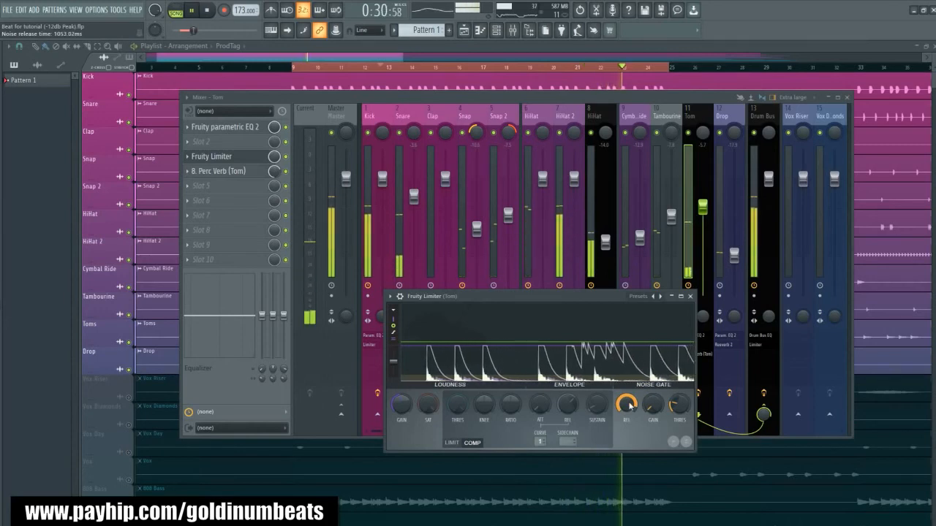
left_click(690, 299)
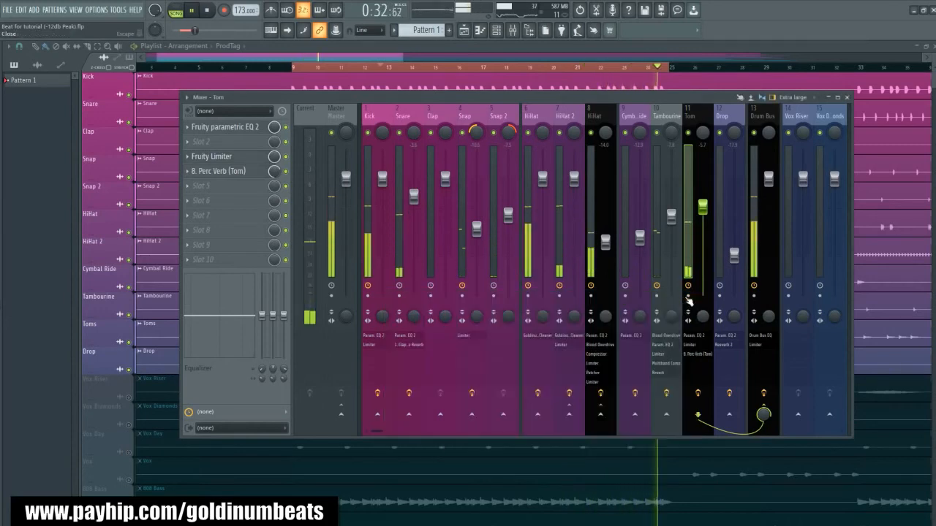
- Raise the Tom fader to -3.6 dB while listening to the drums, and stop playback
left_click_drag(700, 213, 702, 201)
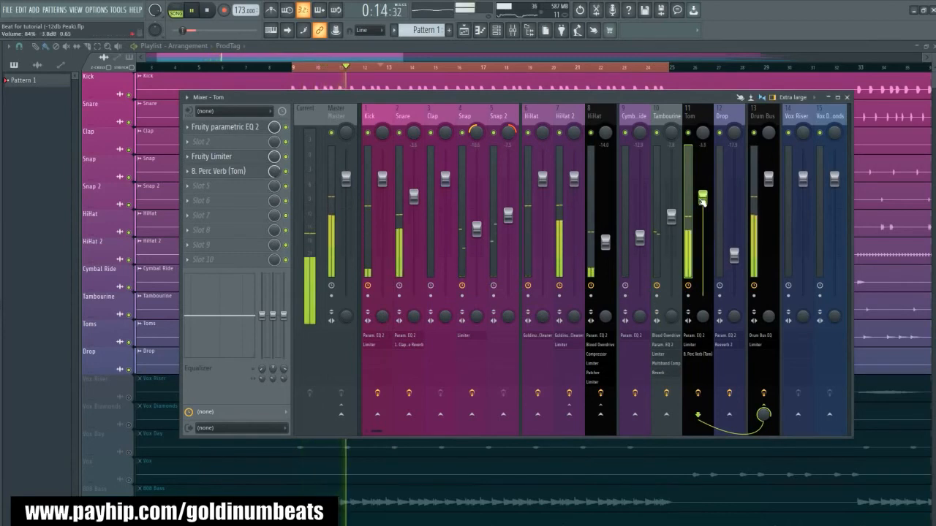
left_click_drag(704, 198, 702, 197)
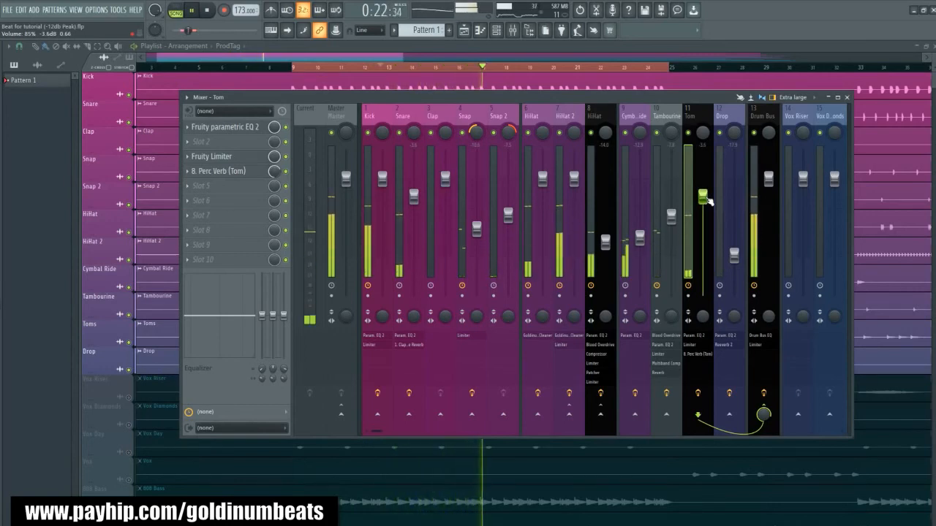
key("space")
- Add Fruity Fast Dist in the Drum Bus track's third effect slot and move its window over the mixer
left_click(760, 114)
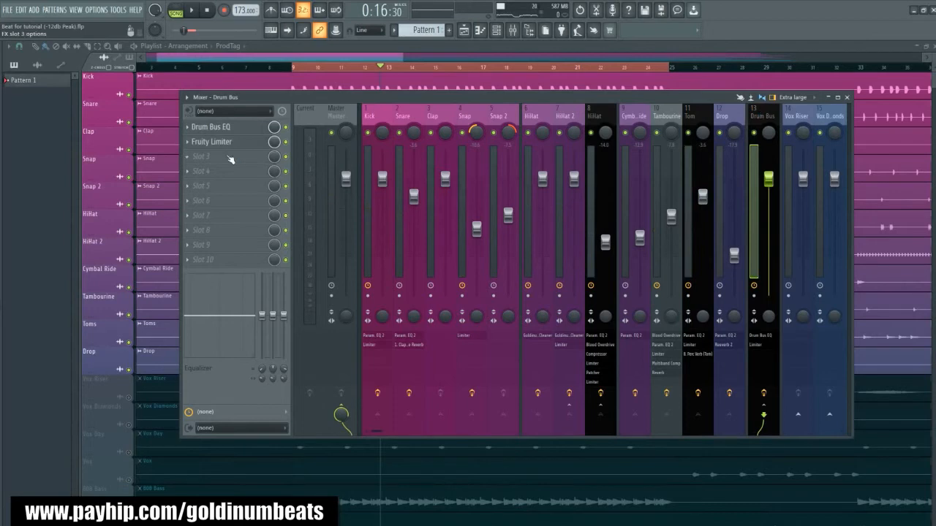
left_click(228, 158)
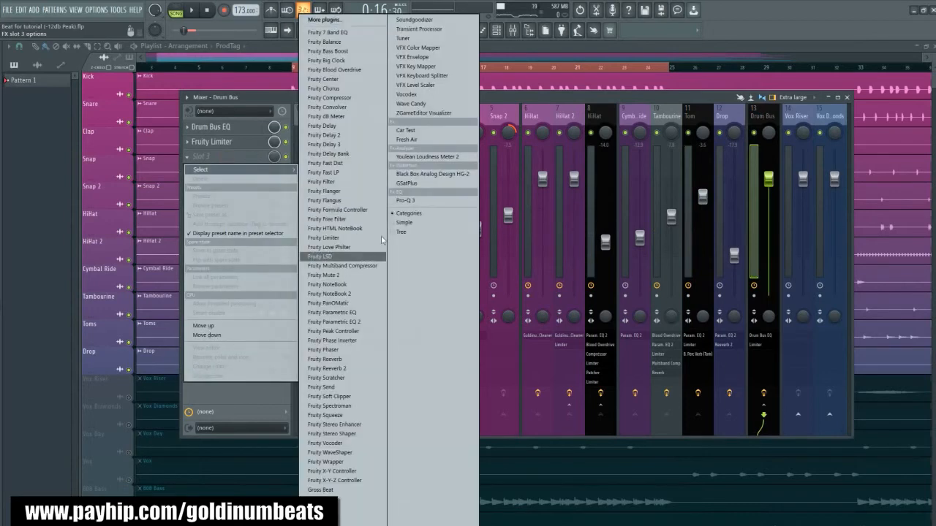
left_click(330, 163)
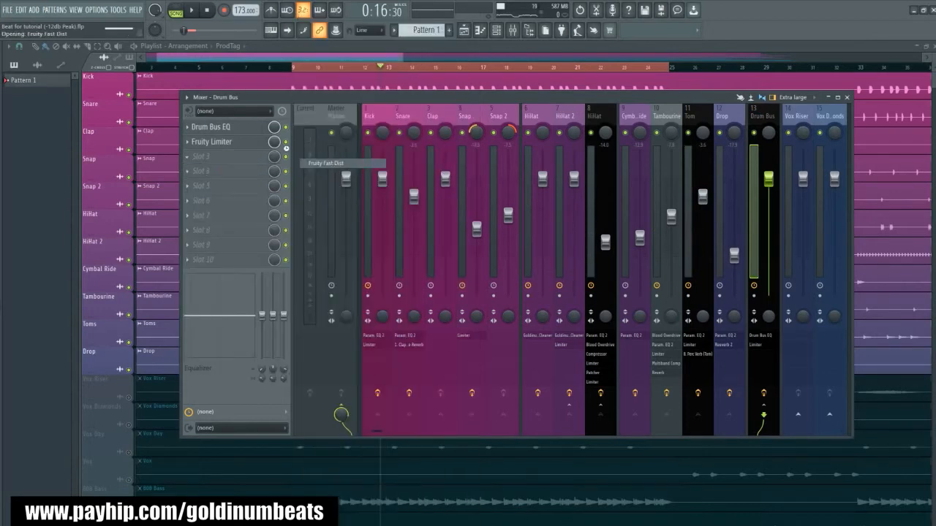
left_click_drag(151, 171, 439, 194)
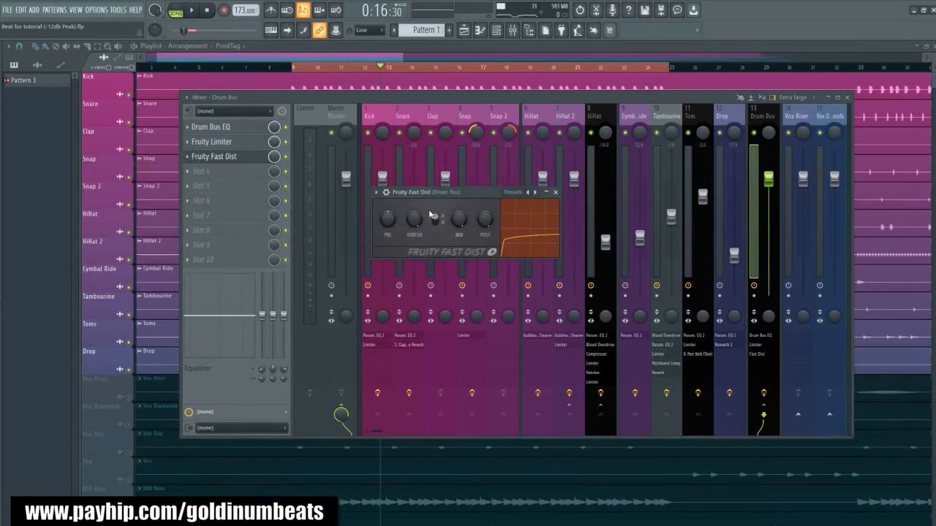
- Audition the Drum Bus distortion with the preamp at 74%, bring its mix down to around 12%, and close the plugin
key("space")
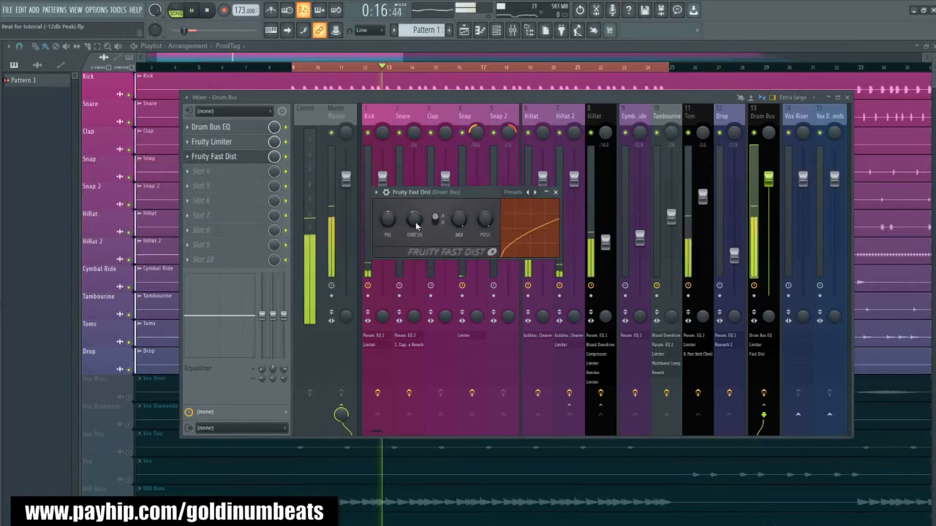
left_click_drag(386, 224, 386, 199)
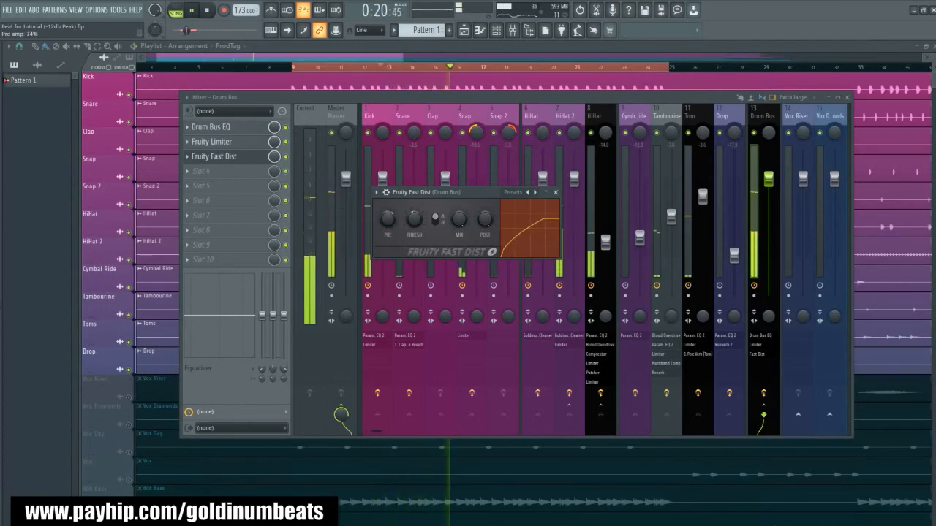
key("space")
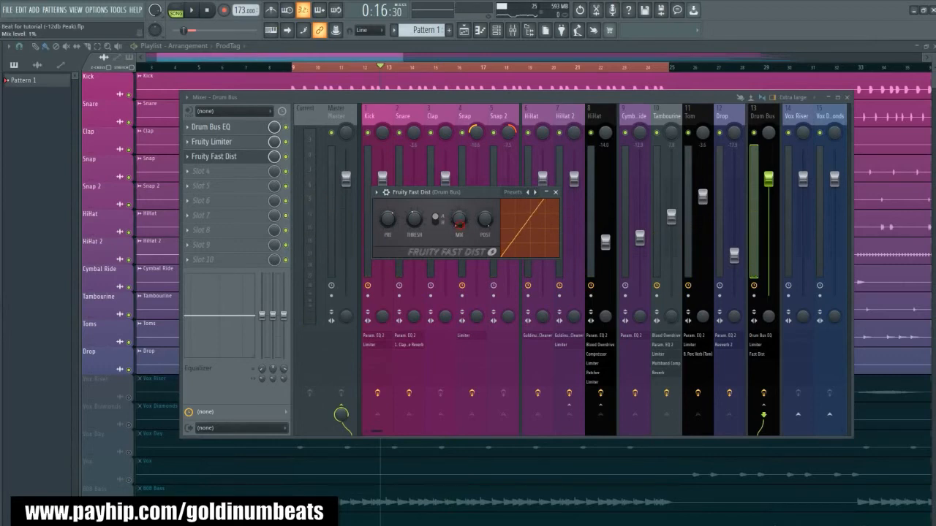
key("space")
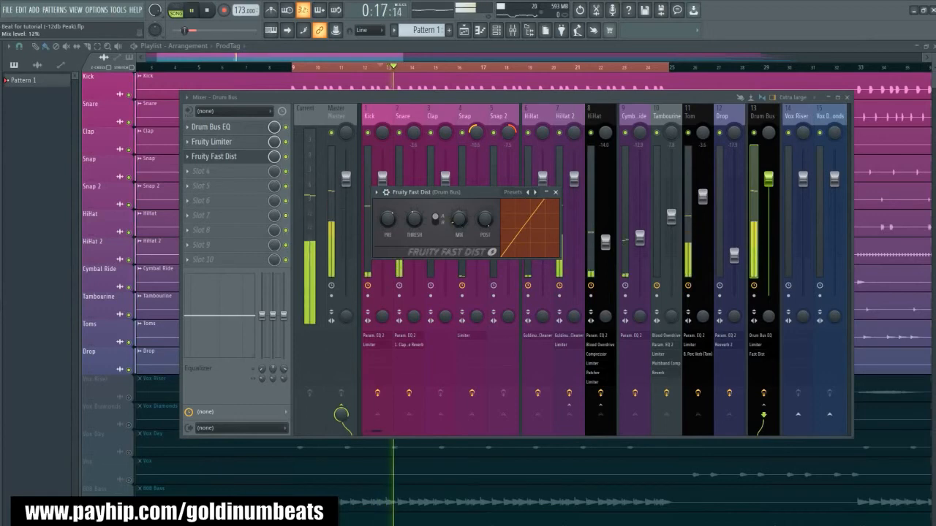
left_click_drag(460, 229, 461, 234)
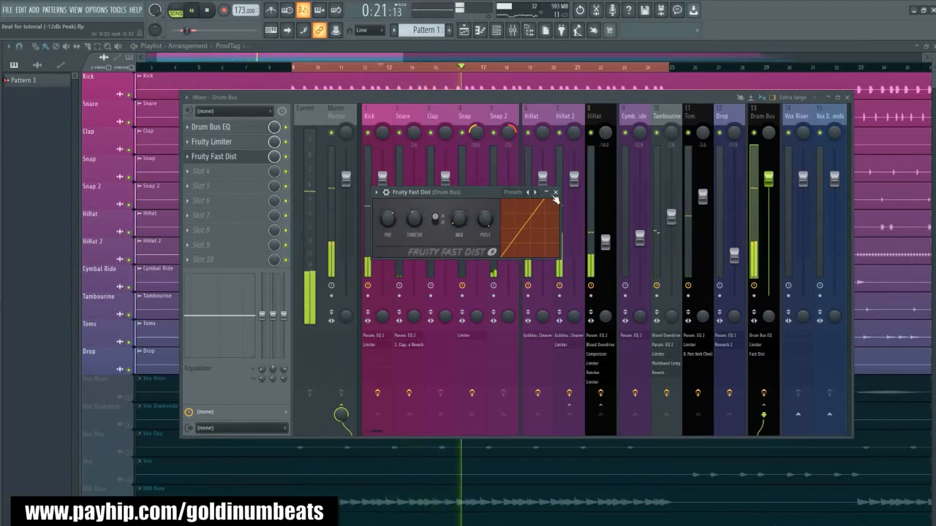
left_click(555, 193)
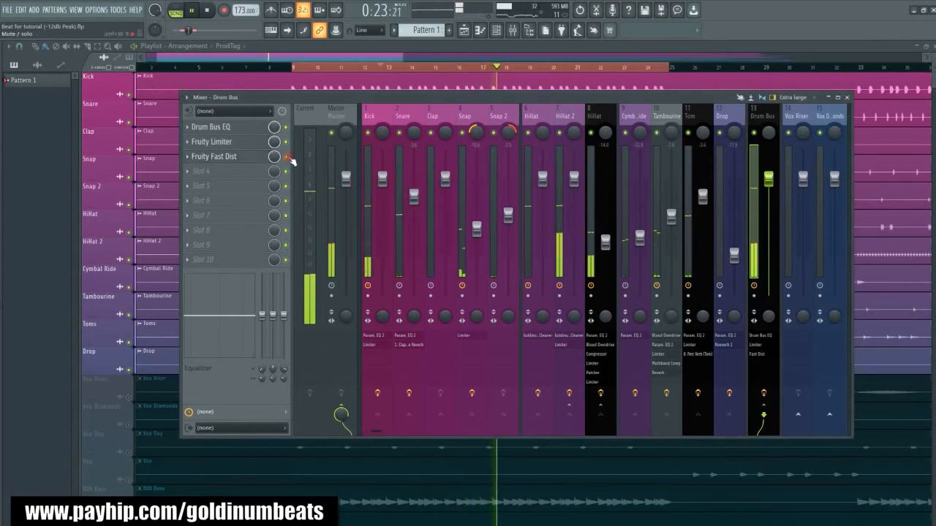
- Compare the playing drums with Fruity Fast Dist bypassed and re-enabled on the Drum Bus, and stop playback
left_click(286, 156)
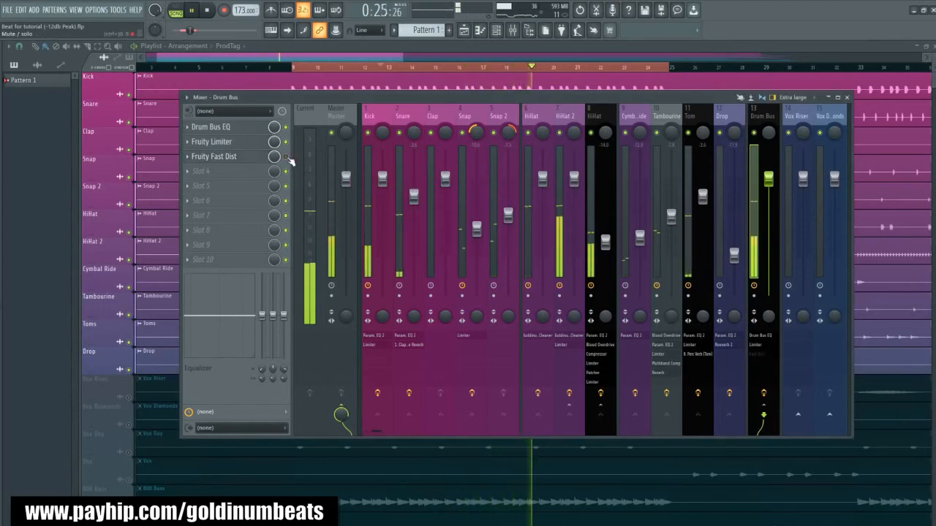
left_click(286, 157)
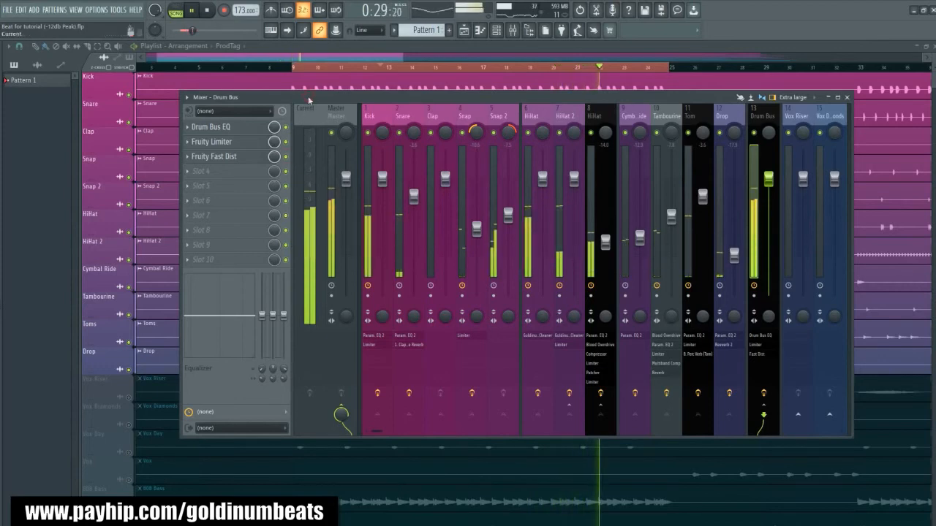
left_click_drag(308, 93, 308, 95)
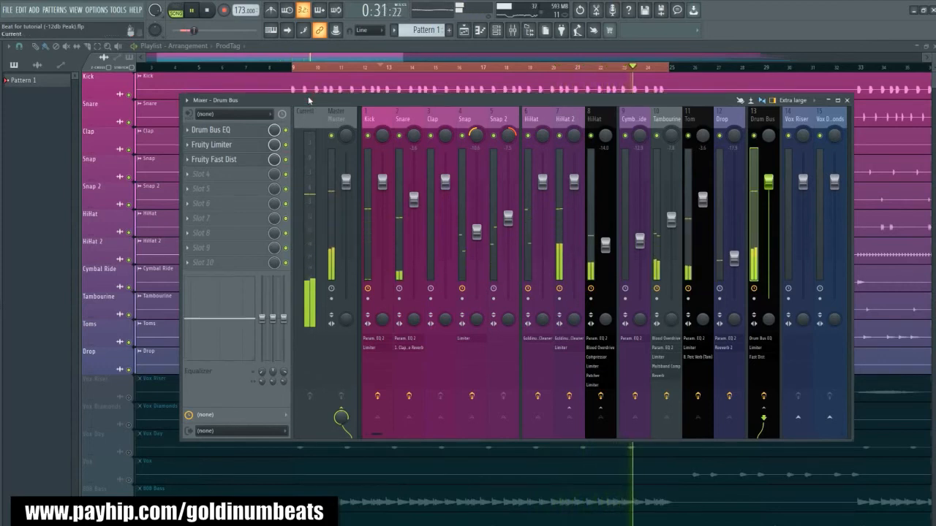
key("space")
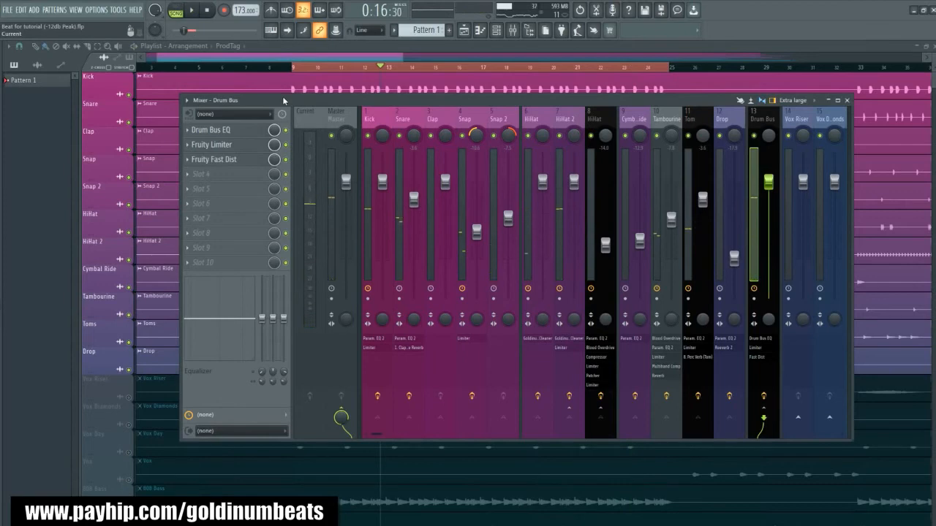
left_click_drag(294, 102, 306, 105)
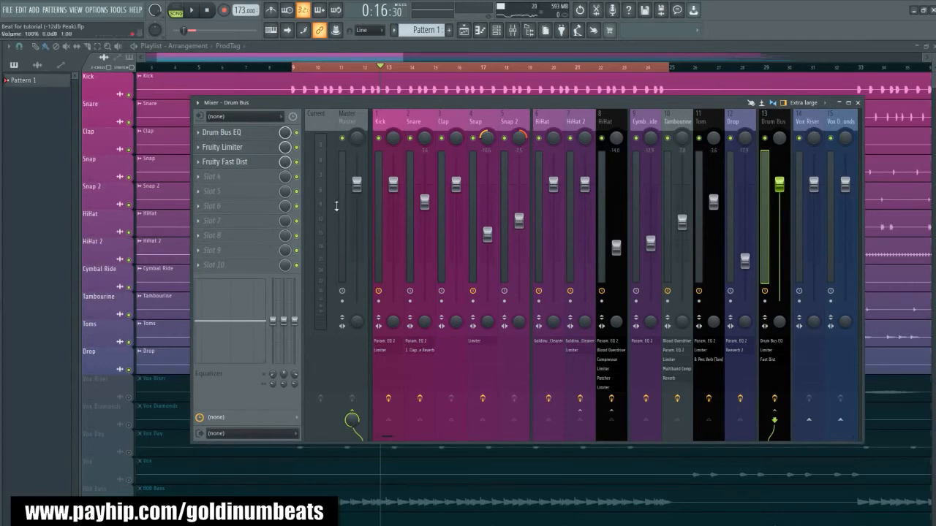
left_click_drag(348, 106, 343, 106)
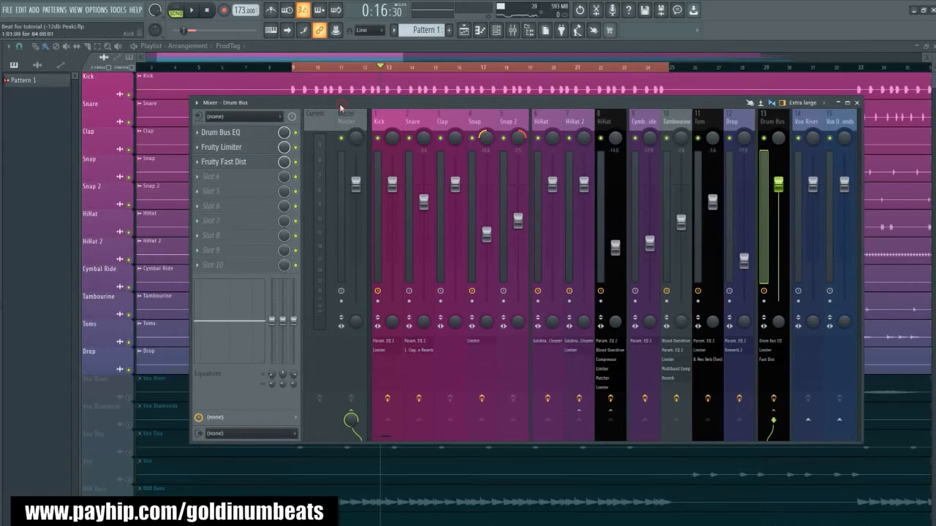
- Load Goldinum's Clipper from the Mixing and Mastering patcher presets onto the Drum Bus and place its window over the mixer
key("alt+F8")
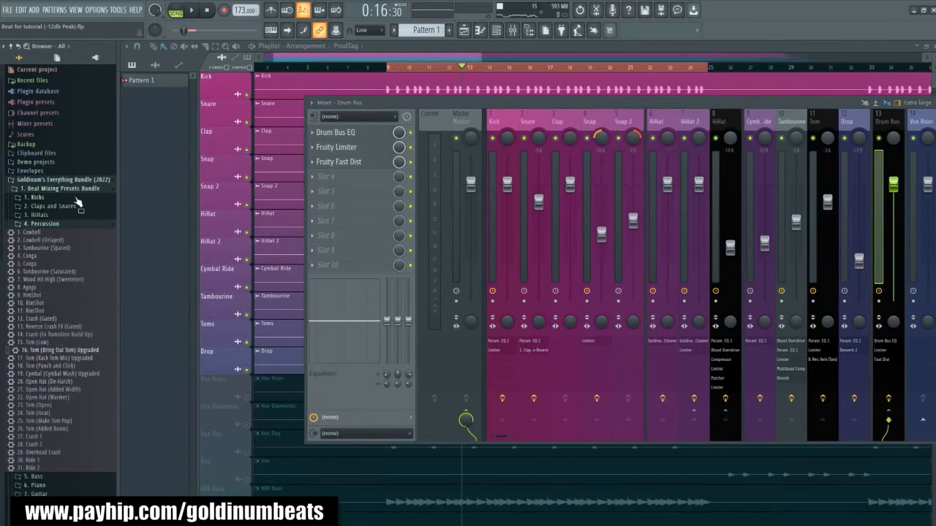
scroll(57, 374, "down", 3)
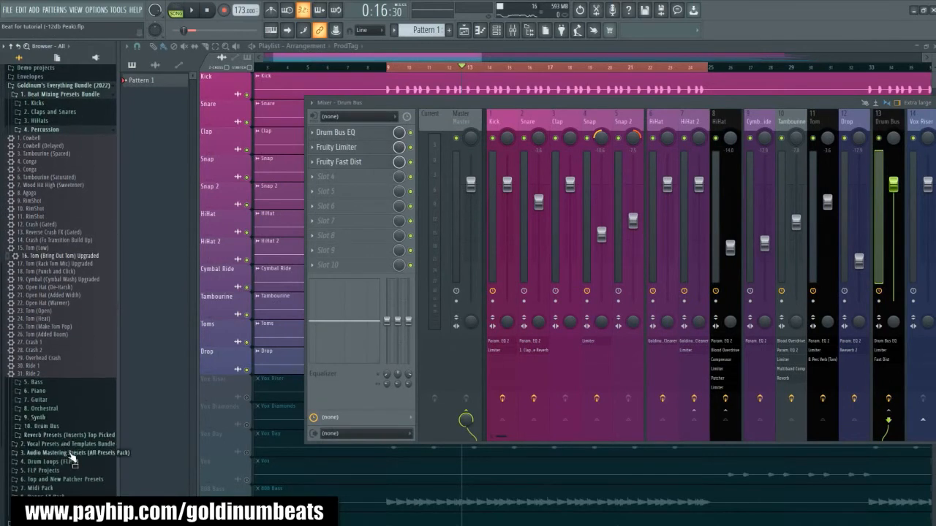
scroll(67, 453, "down", 2)
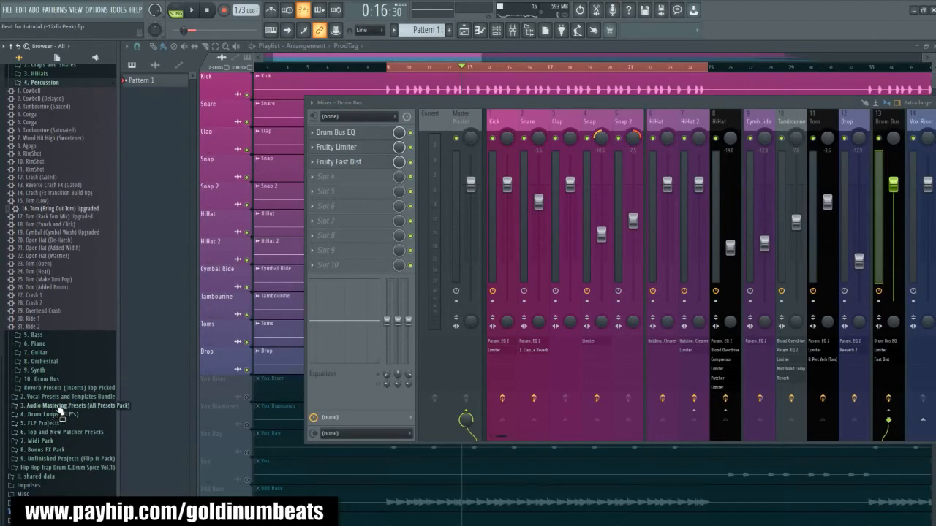
left_click(57, 434)
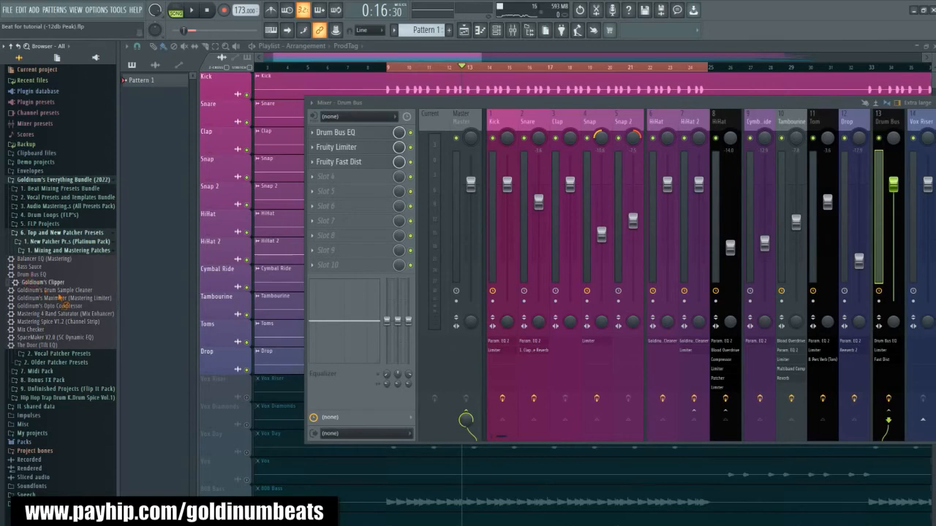
left_click_drag(60, 298, 374, 189)
left_click_drag(715, 135, 773, 126)
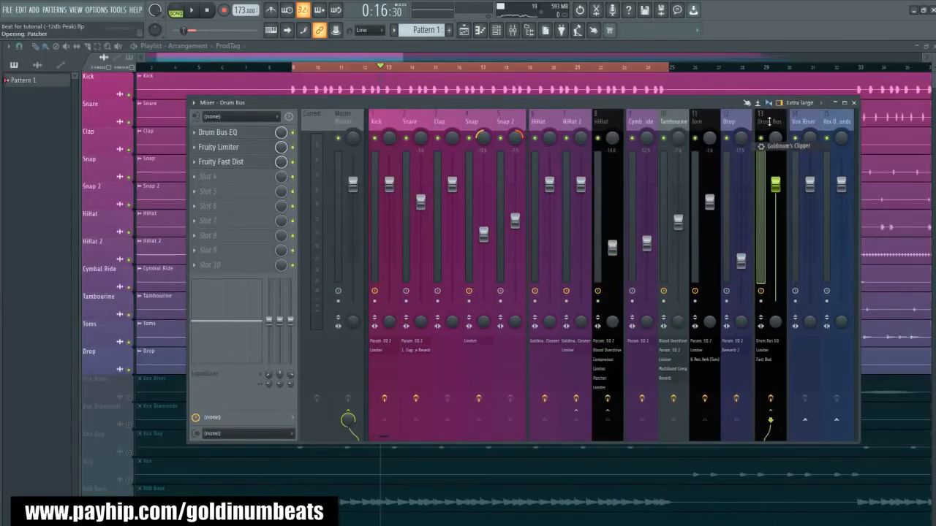
left_click_drag(774, 126, 773, 127)
left_click_drag(169, 183, 512, 129)
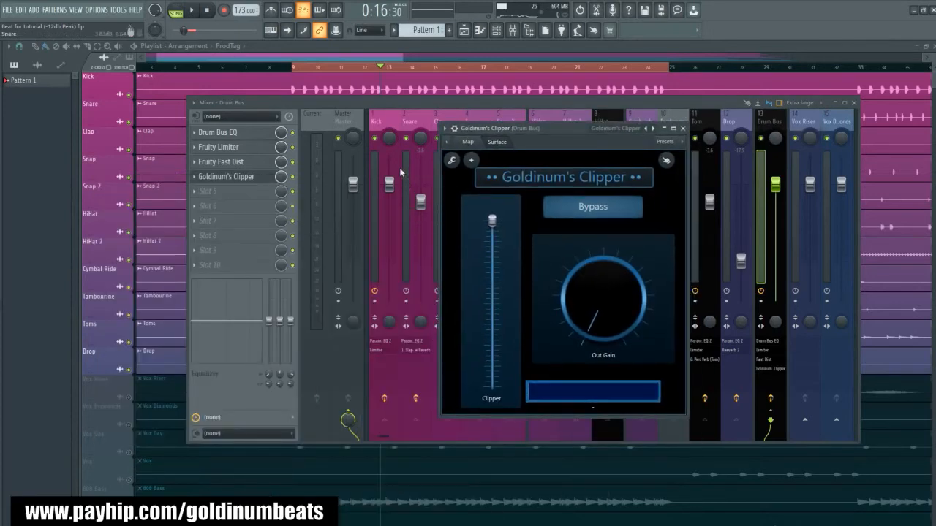
left_click_drag(503, 132, 518, 132)
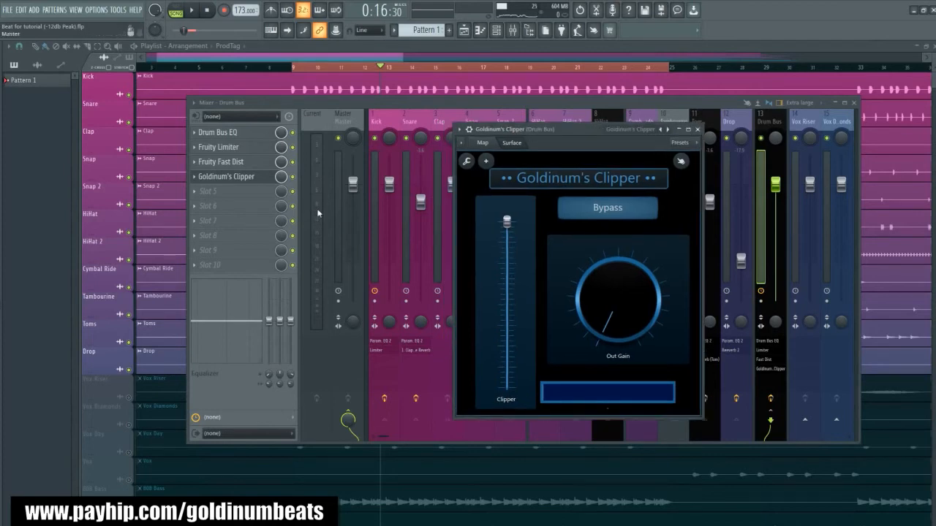
- Lower the Drum Bus Clipper slider by about a third of its travel, raise Out Gain slightly during playback, and close the plugin
key("space")
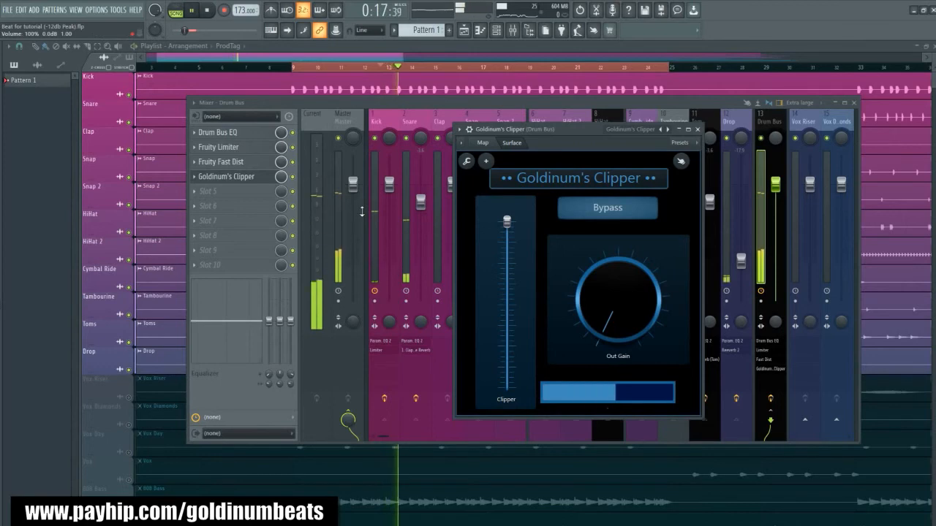
left_click(208, 11)
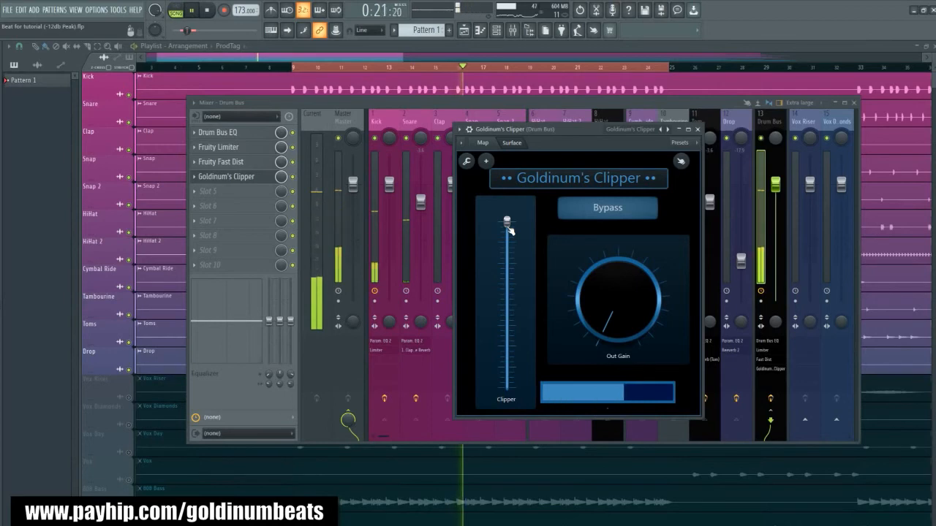
key("space")
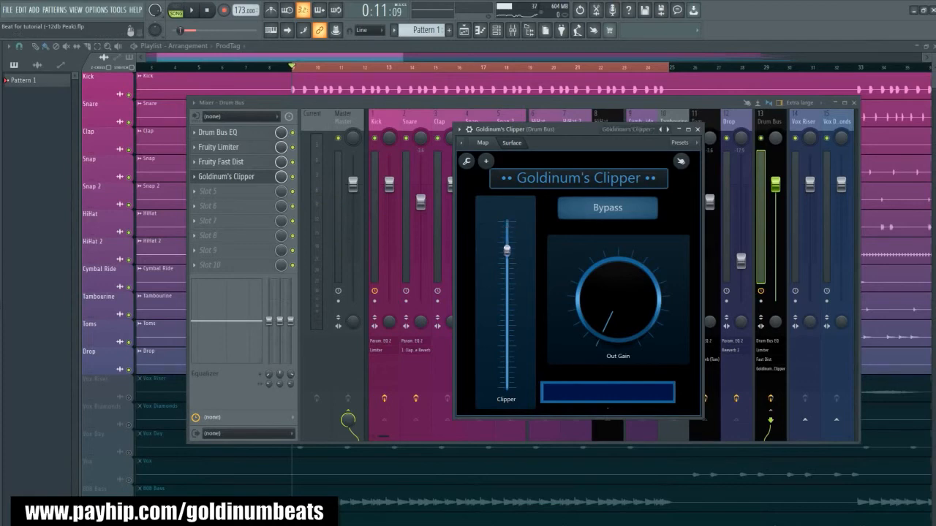
key("space")
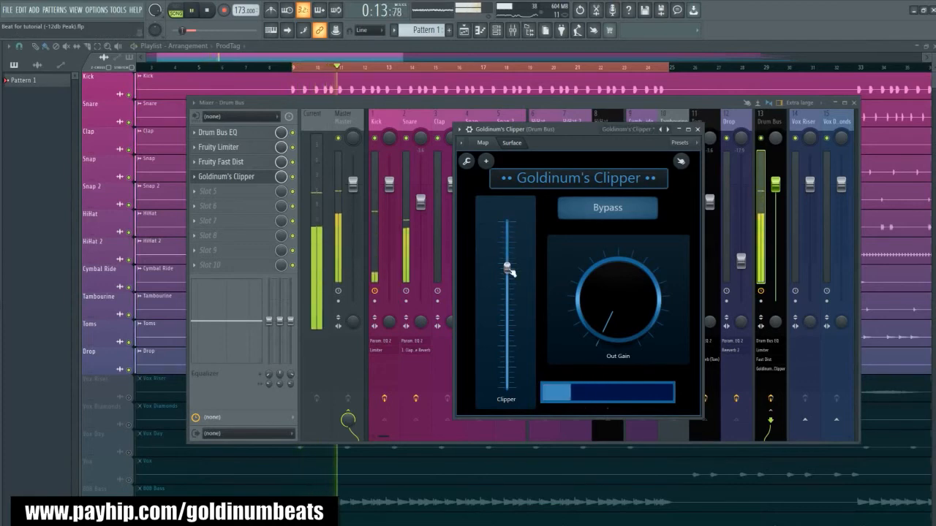
mouse_move(507, 267)
left_mouse_down()
mouse_move(506, 301)
mouse_move(509, 277)
left_mouse_up()
key("space")
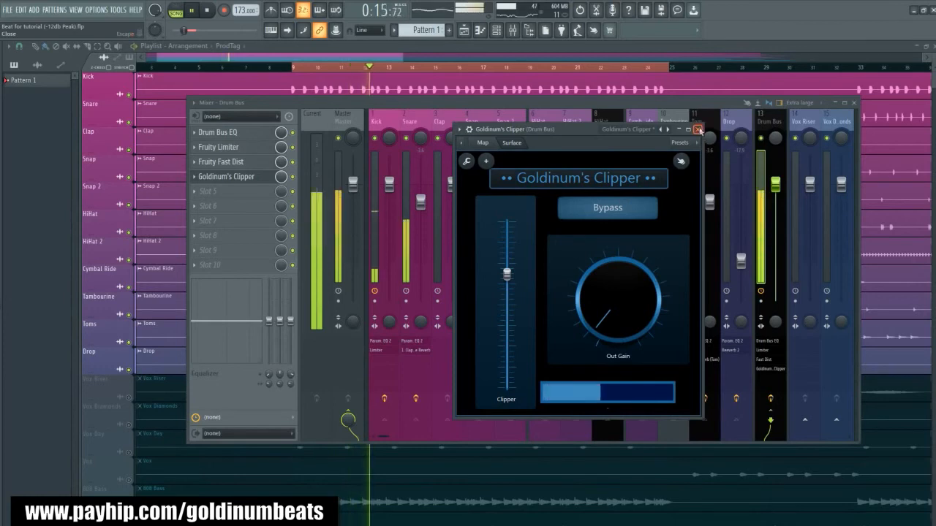
left_click(697, 130)
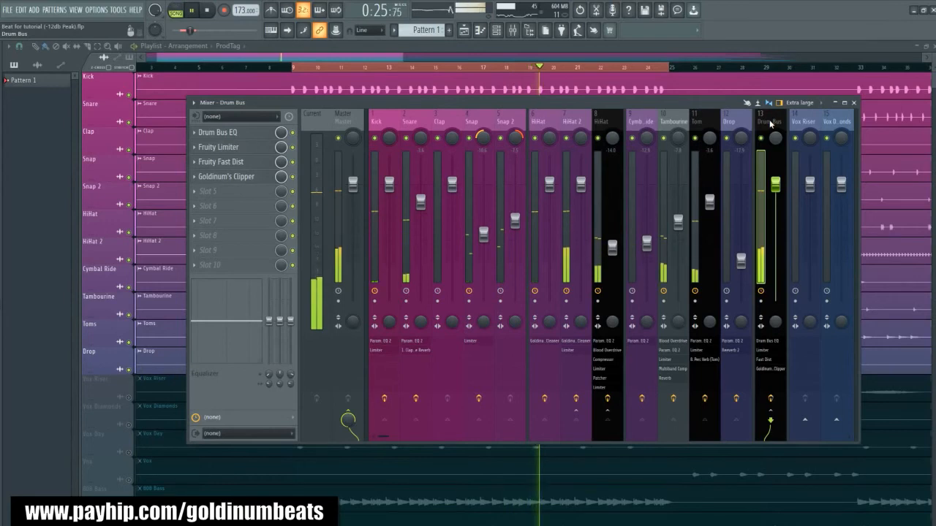
- Compare the drums with the whole Drum Bus effect chain bypassed and enabled
key("space")
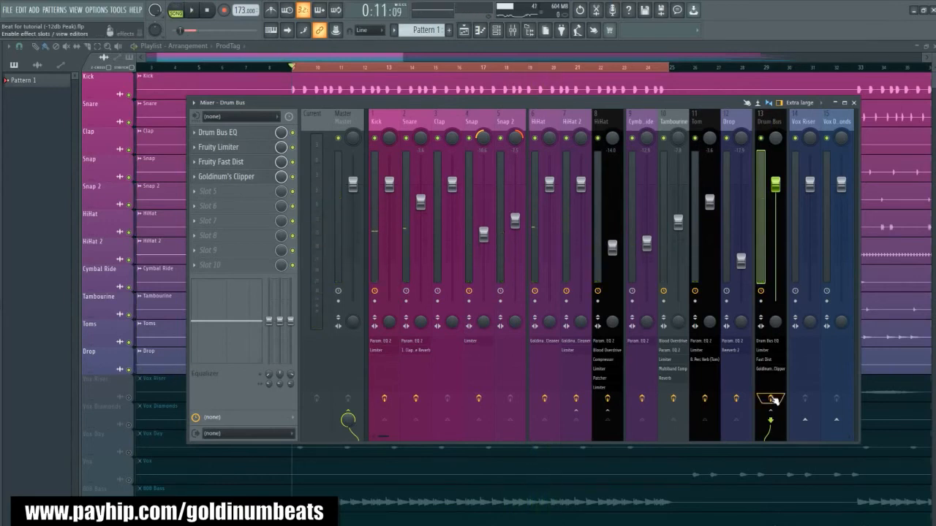
left_click(772, 399)
key("space")
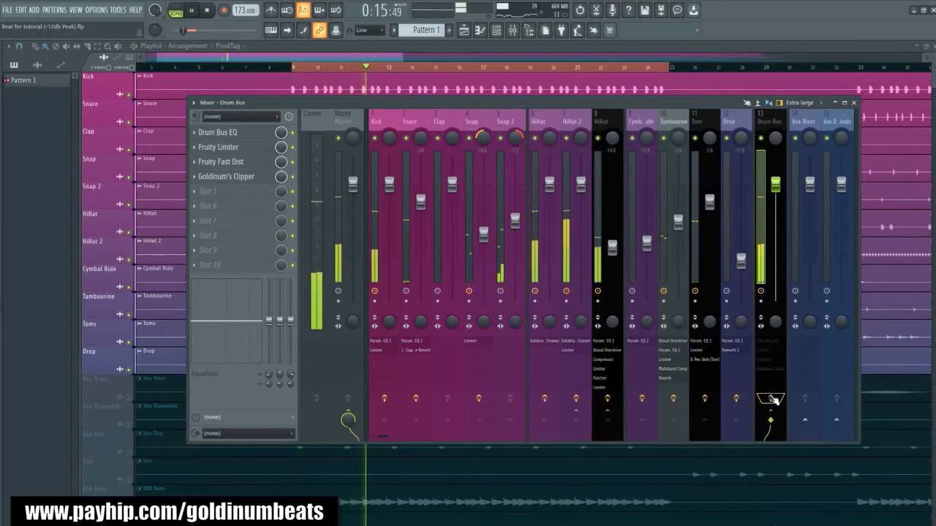
key("space")
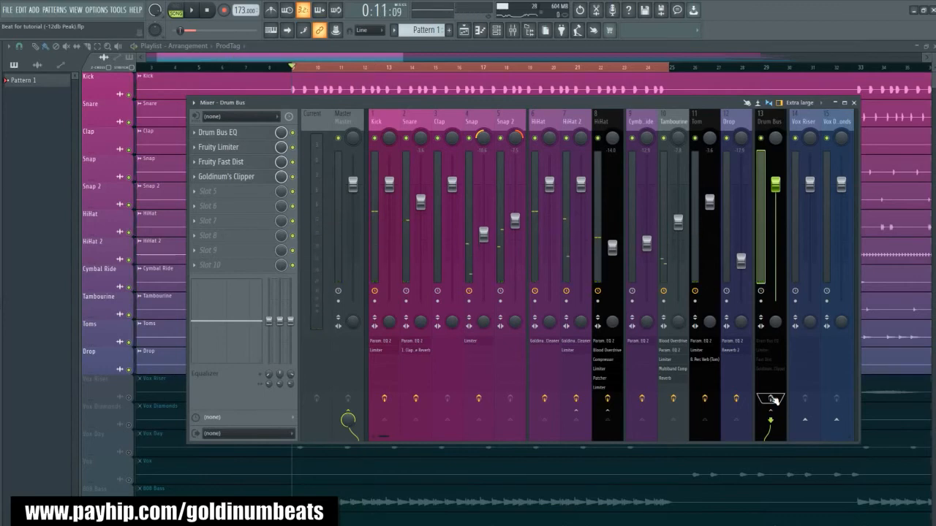
key("space")
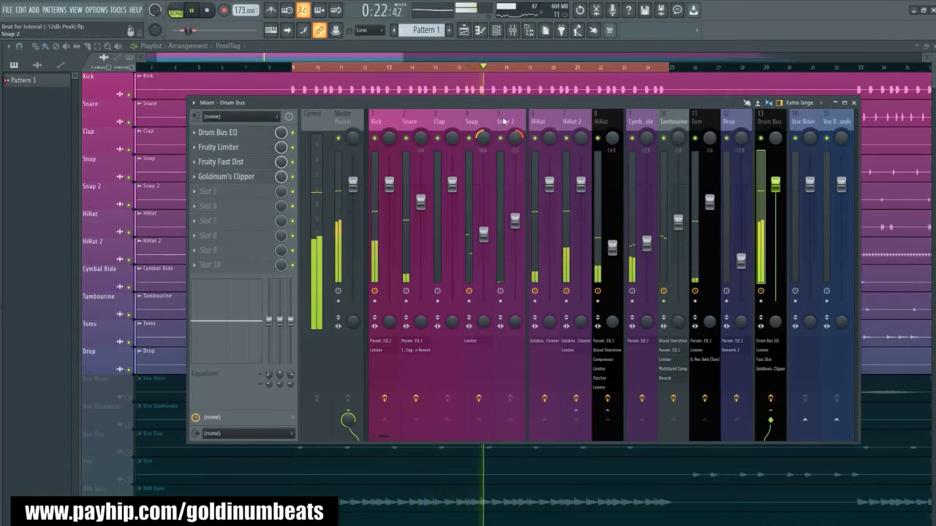
key("space")
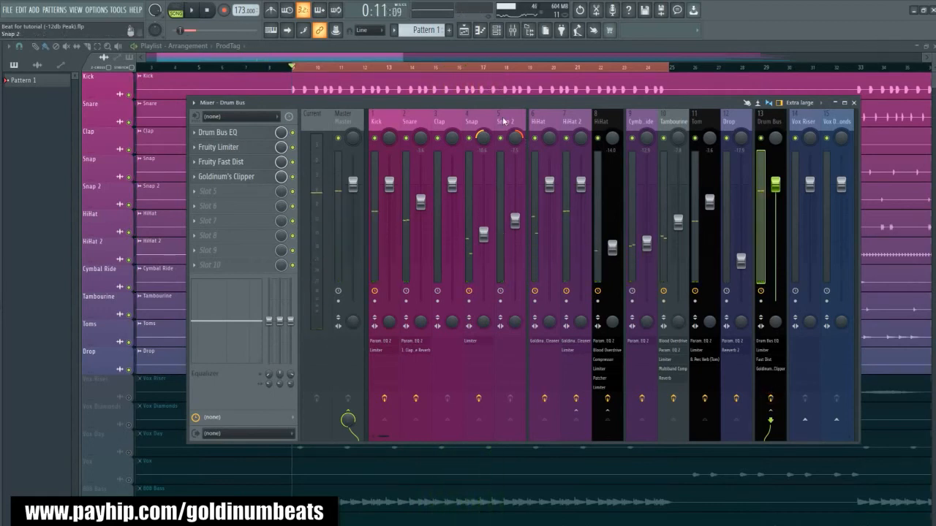
- Unmute the 808 Bass in the playlist and select its mixer track while listening to it with the drums
scroll(503, 121, "down", 3)
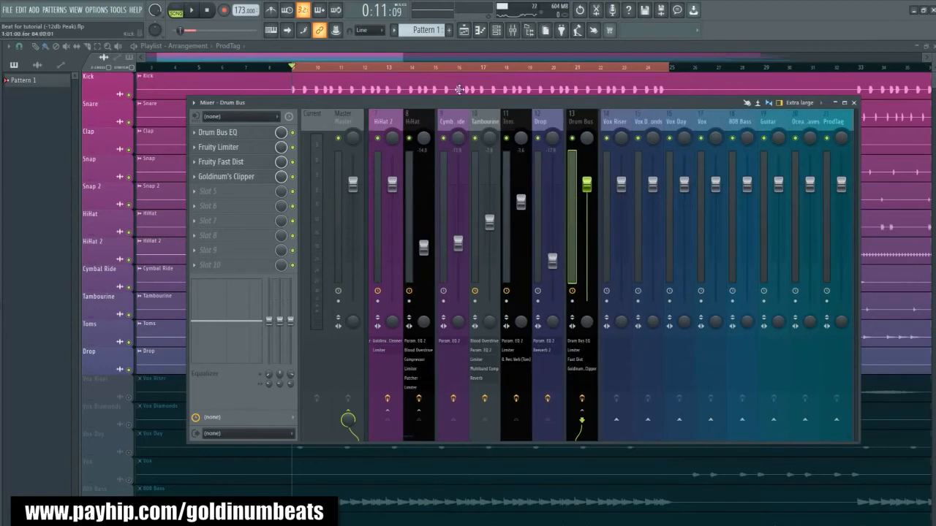
key("F9")
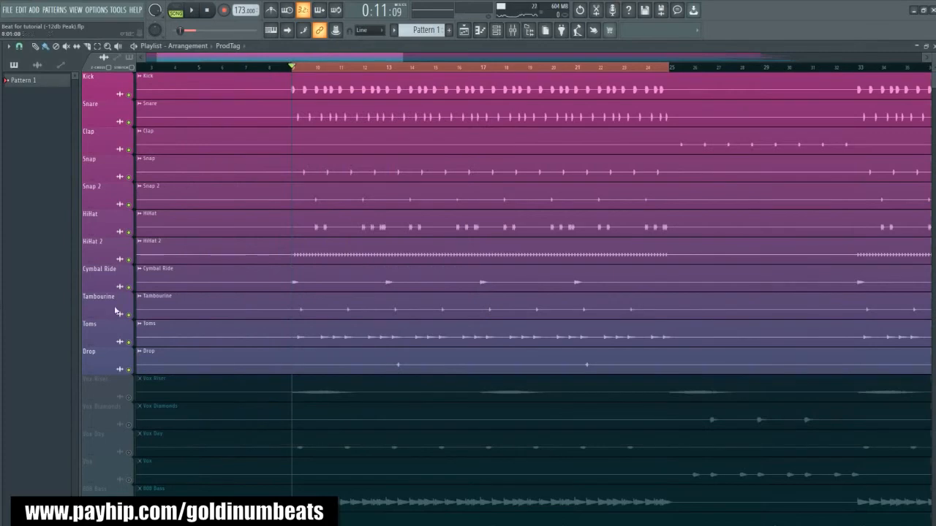
scroll(270, 439, "down", 2)
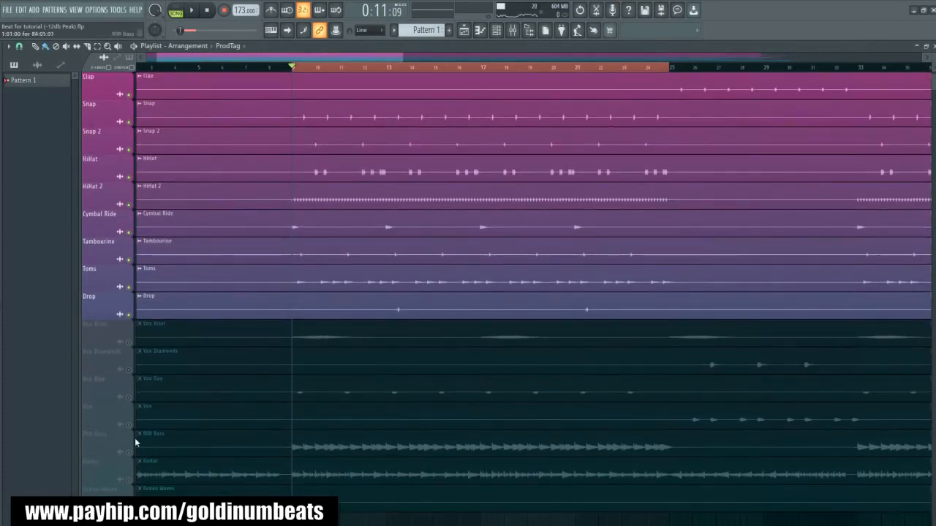
left_click(129, 452)
key("space")
left_click(512, 30)
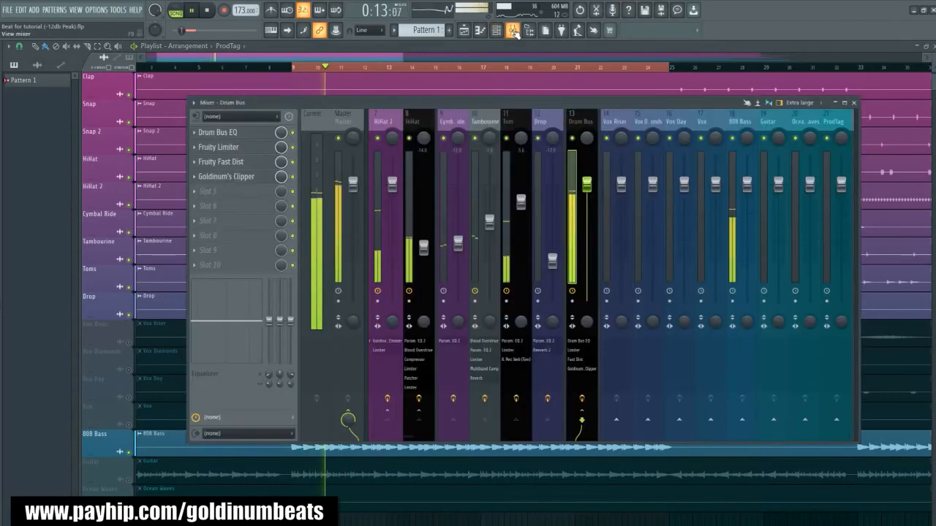
left_click(744, 122)
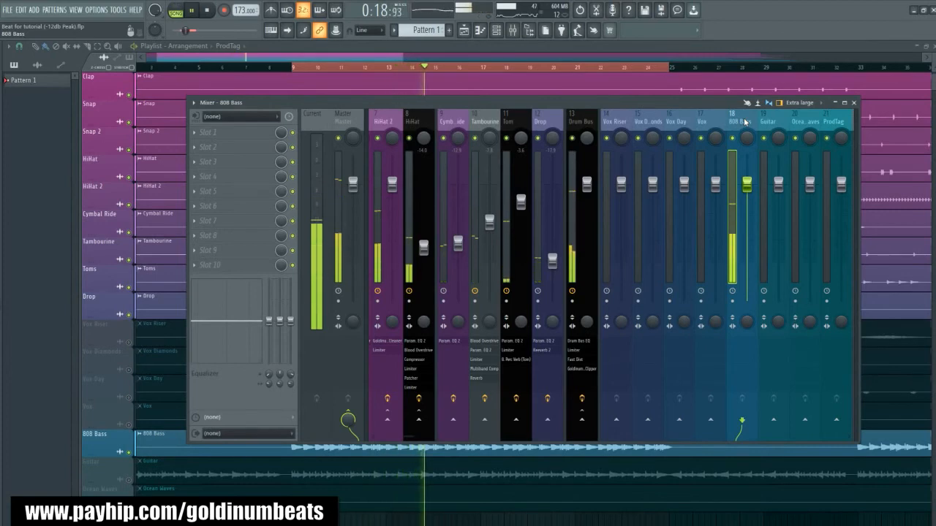
key("space")
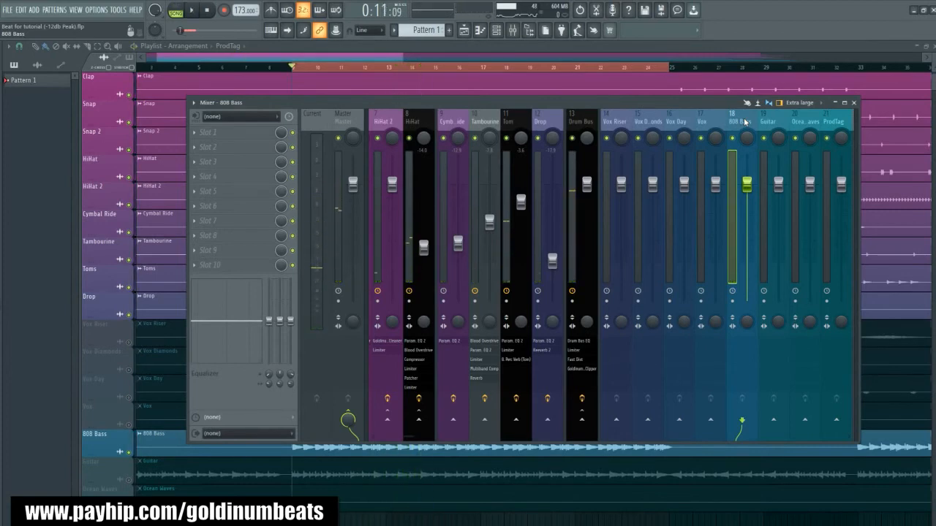
- Move the 808 Bass mixer track directly beside the Drum Bus and add a separator between them
key("alt+Left")
key("alt+Left")
key("alt+Left")
key("alt+Left")
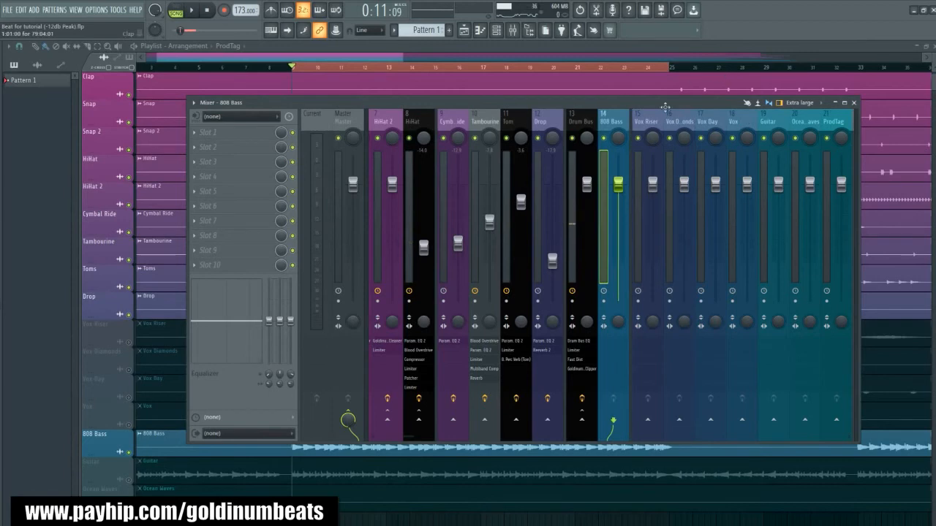
key("space")
right_click(632, 111)
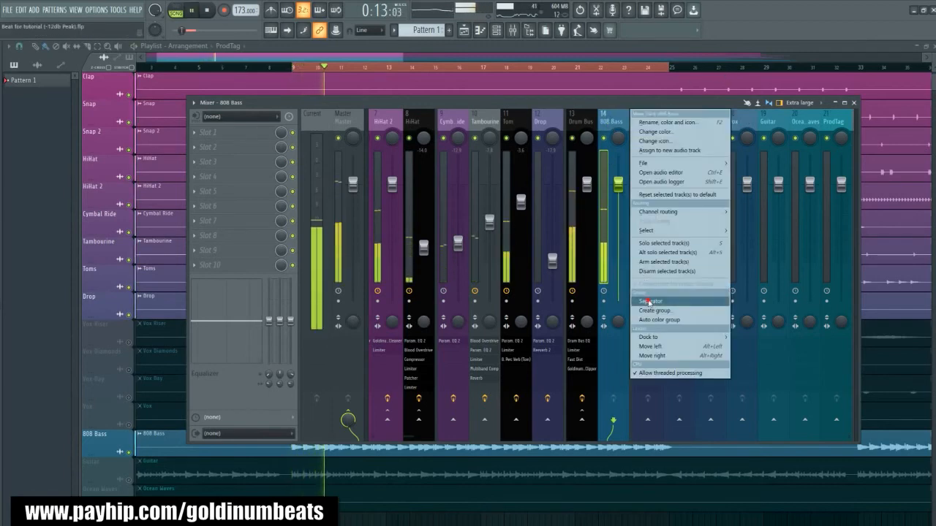
left_click(648, 302)
key("space")
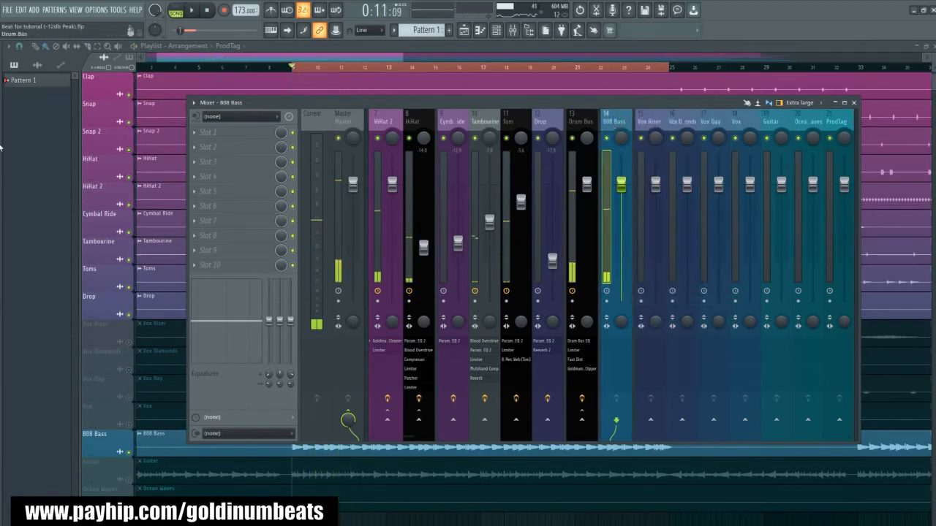
- Load the "1. 808 Bass (808 enhance)" preset from the Beat Mixing Presets Bundle onto the 808 Bass mixer track and audition it
key("alt+F8")
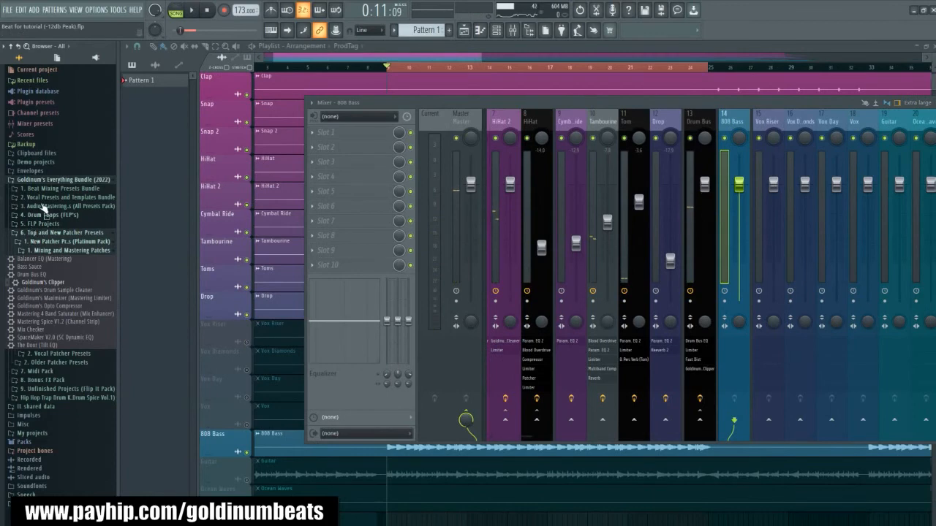
left_click(59, 188)
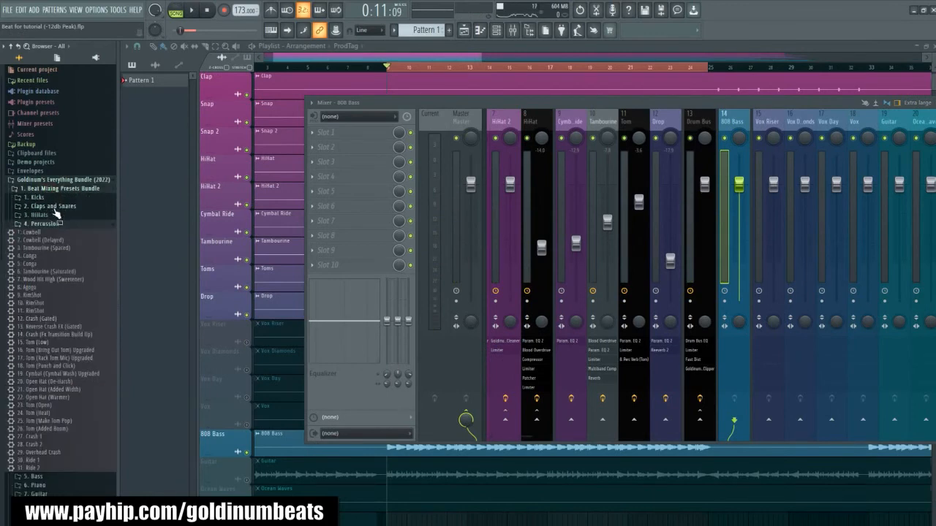
scroll(52, 322, "down", 5)
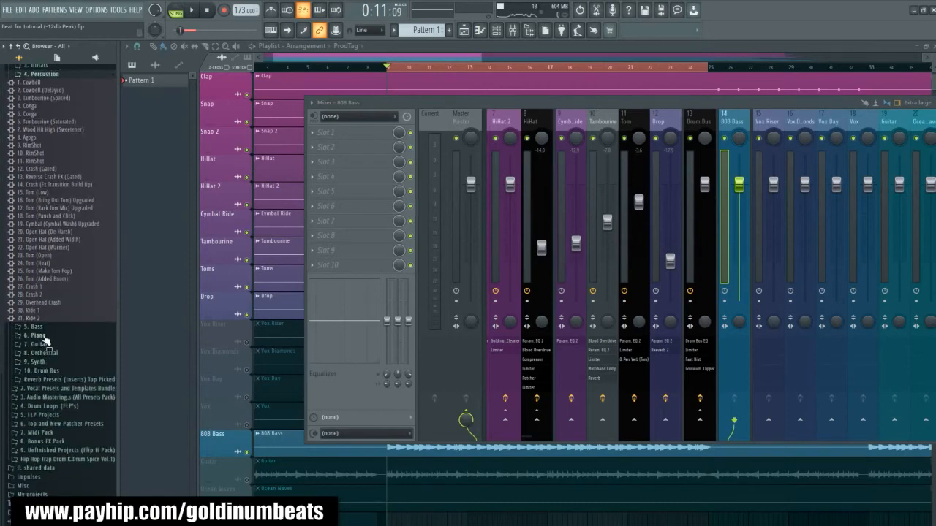
left_click(38, 327)
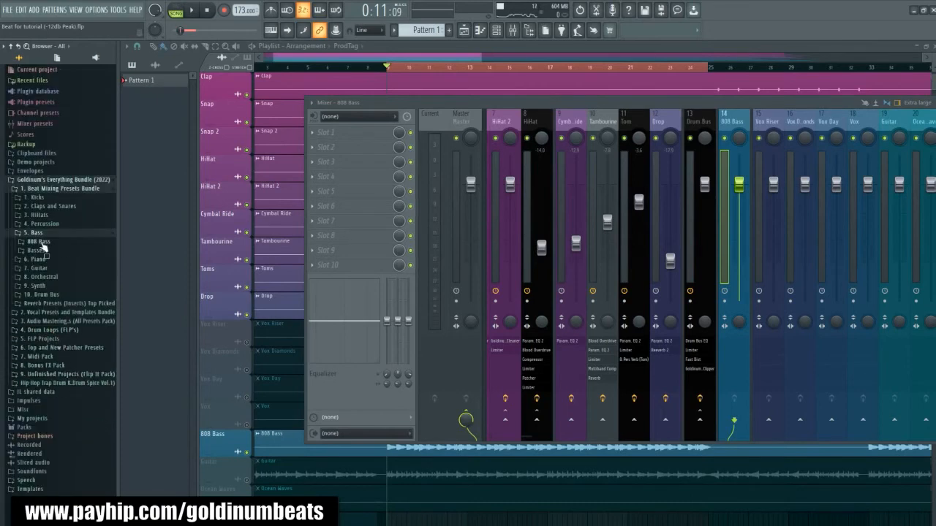
left_click(41, 242)
left_click_drag(42, 252, 616, 128)
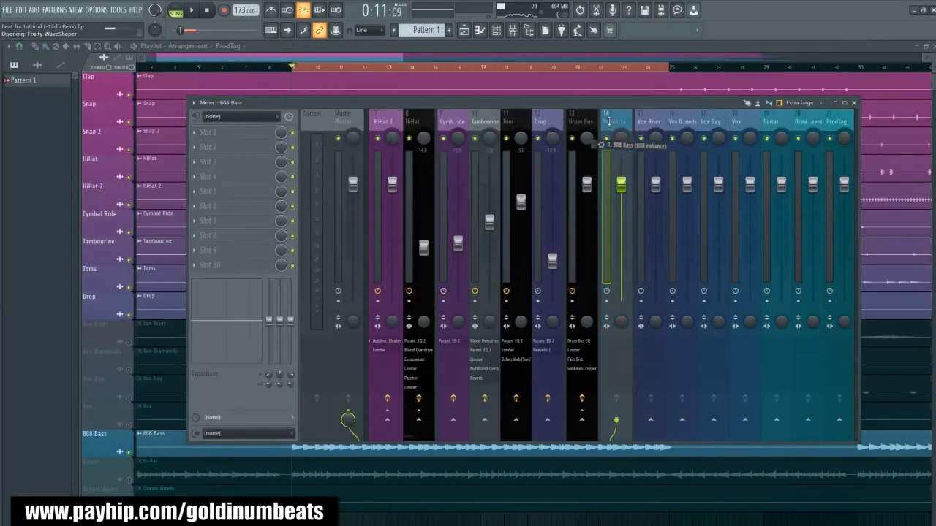
key("space")
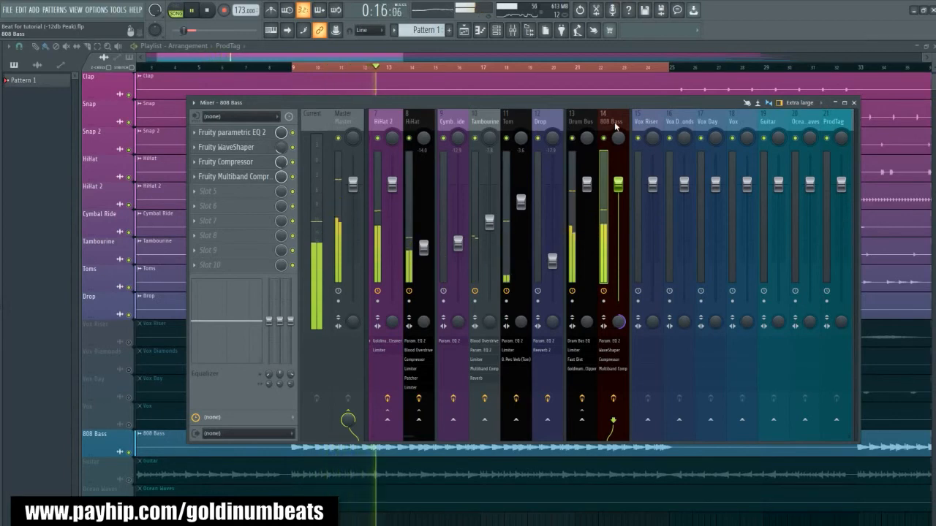
key("space")
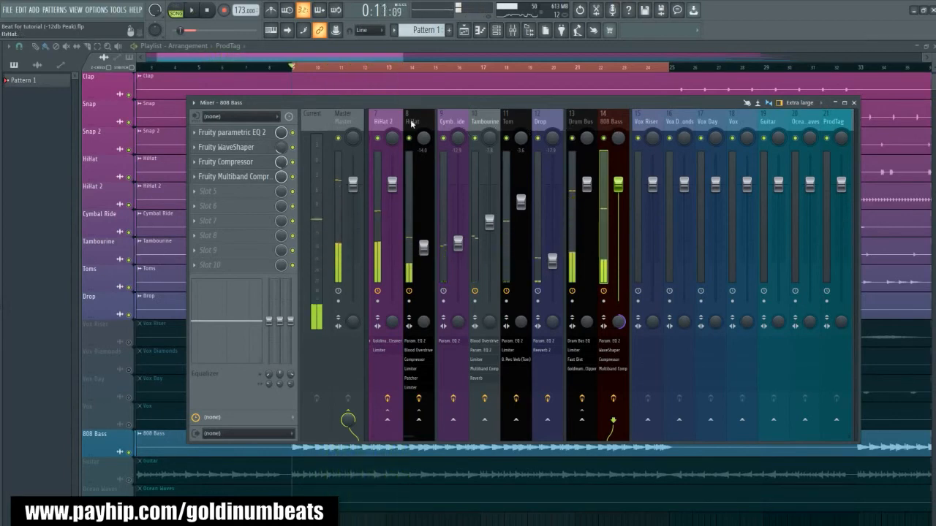
- Lower the 808 Bass fader to -6.1 dB during playback and add a separator between it and the Drum Bus
left_click_drag(618, 184, 617, 207)
key("space")
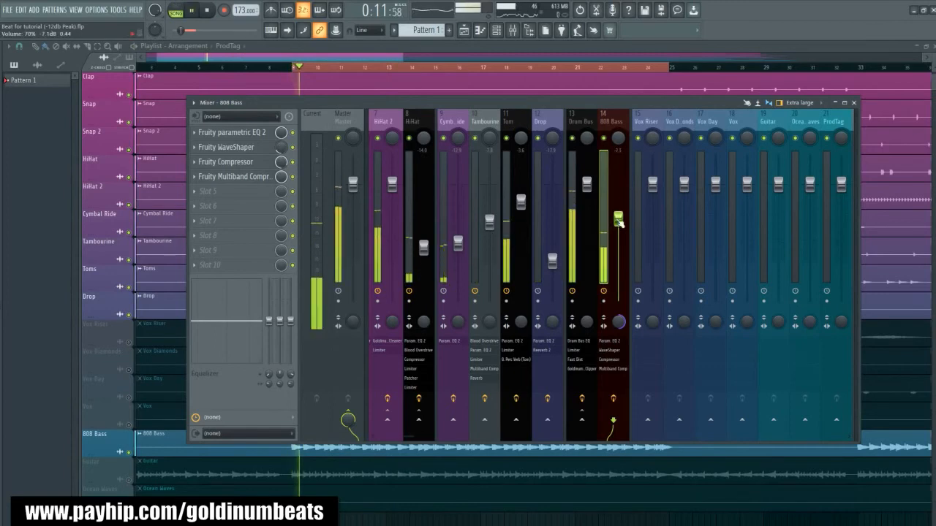
left_click_drag(618, 217, 618, 214)
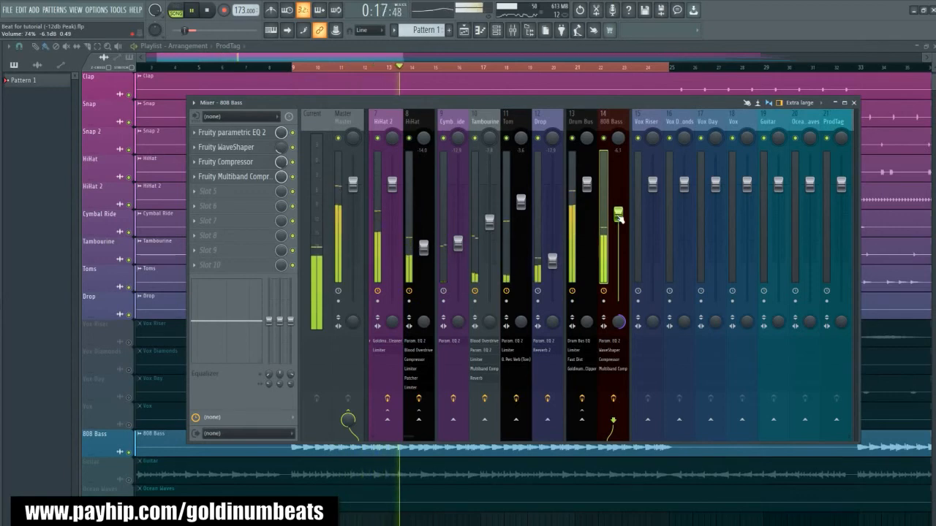
right_click(606, 123)
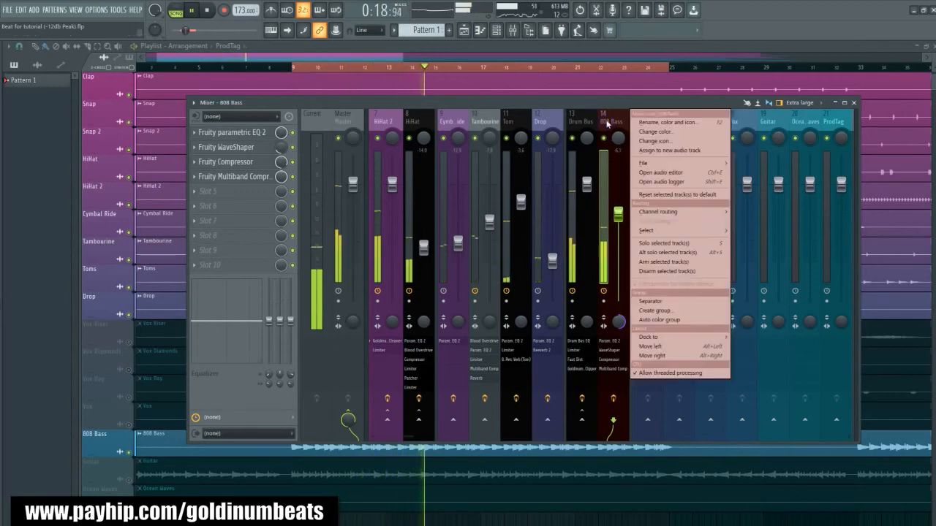
left_click(649, 301)
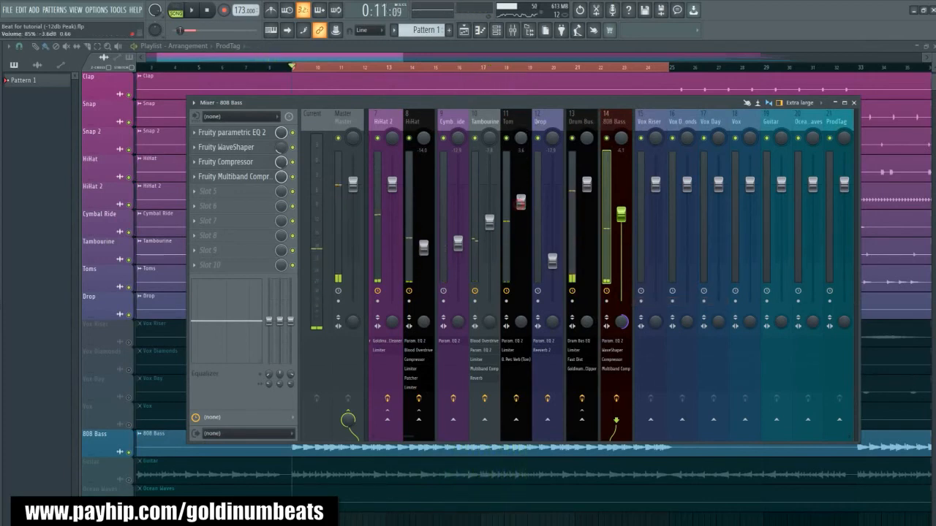
- Lower the Tom track's fader to -6.0 dB while listening to the mix
left_click_drag(520, 202, 521, 208)
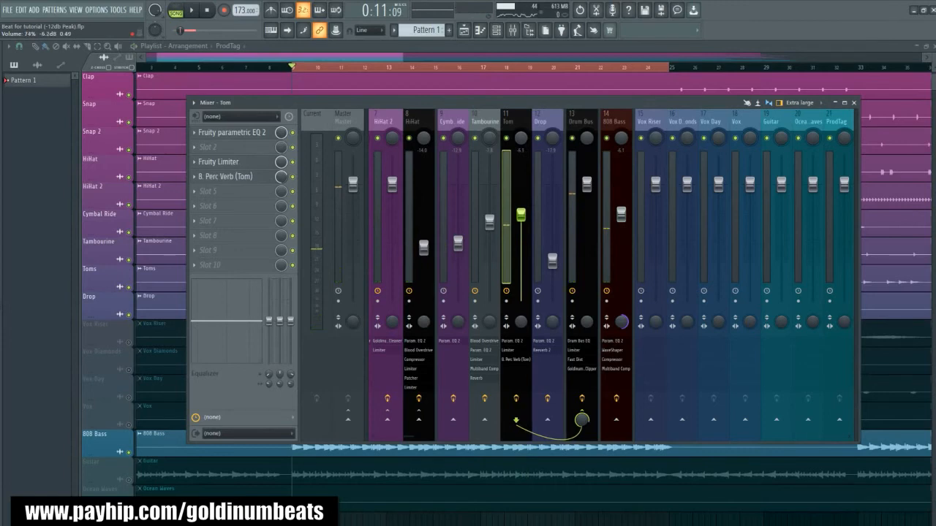
key("space")
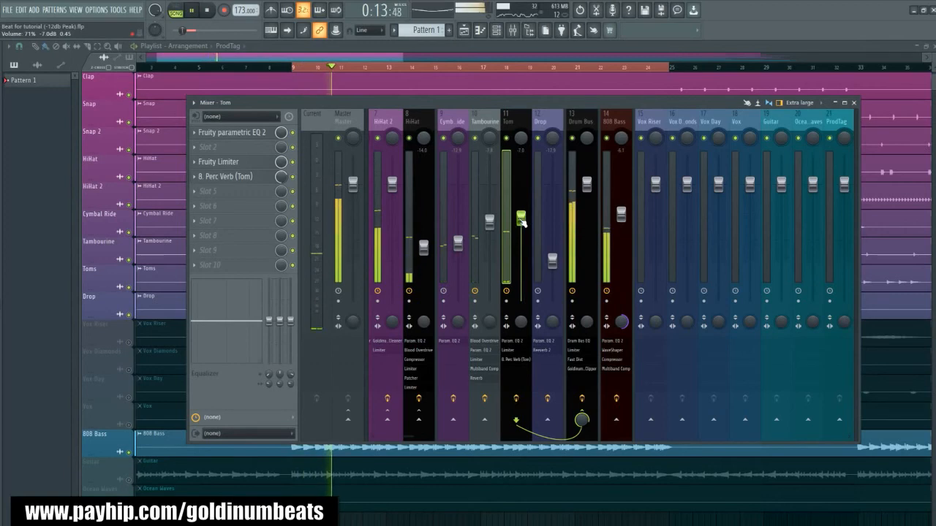
left_click_drag(521, 220, 522, 218)
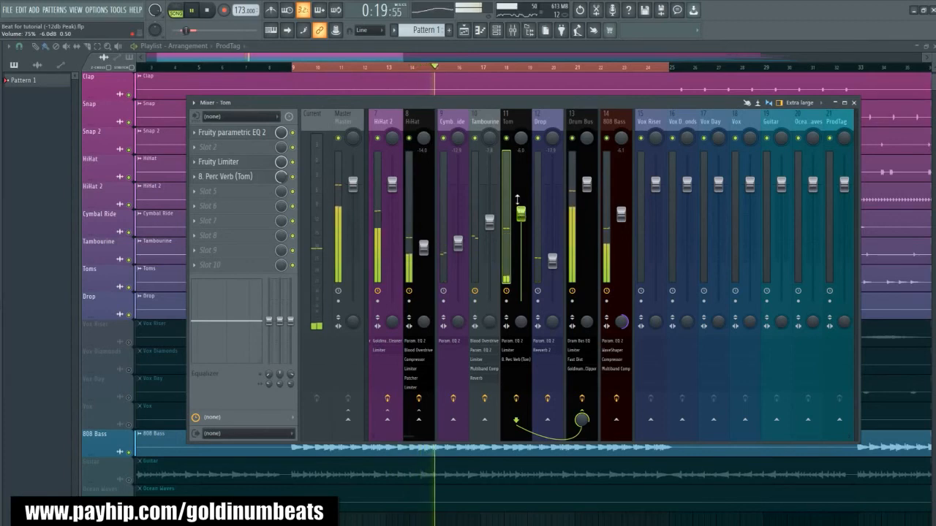
- Select the 808 Bass track and load Patcher into its effect slot 5
left_click(613, 124)
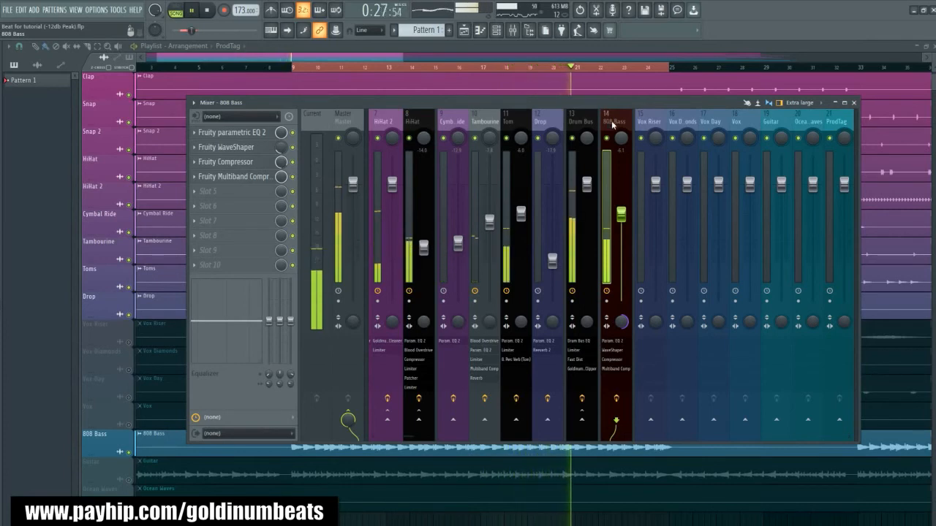
key("space")
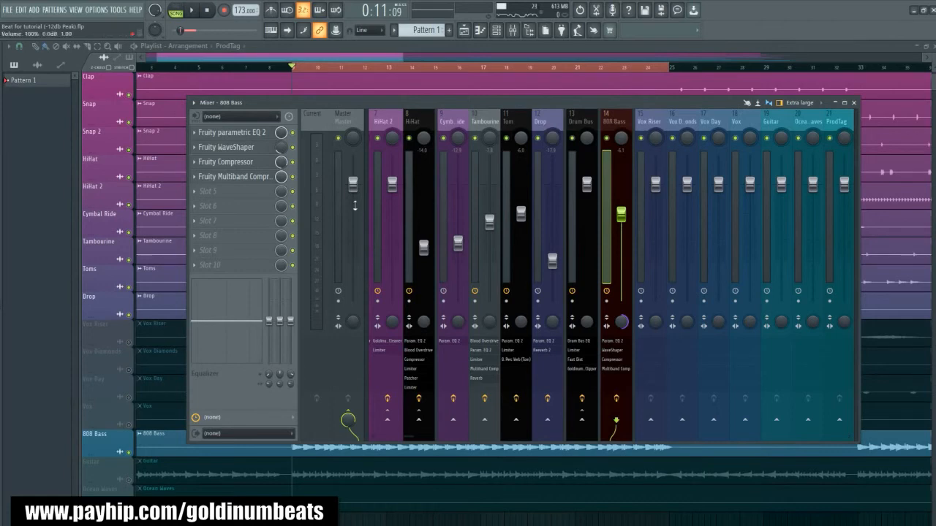
left_click(225, 193)
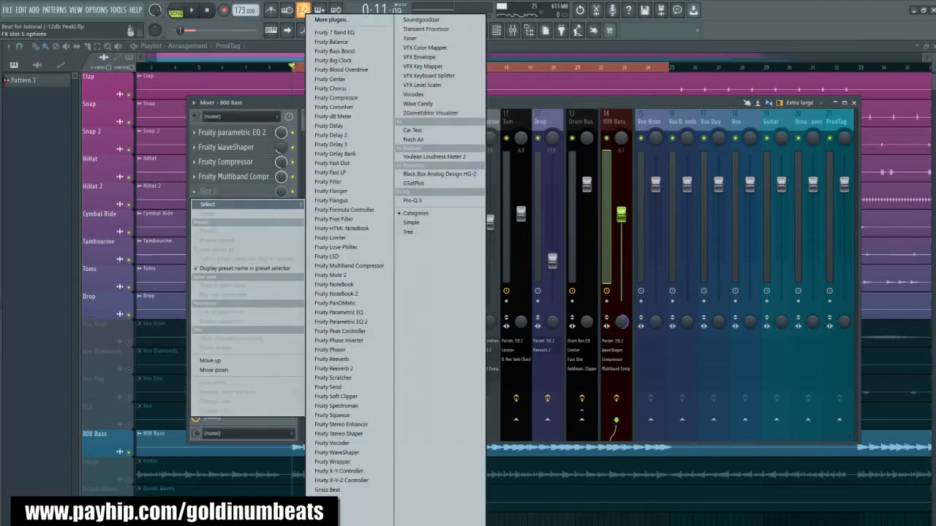
key("Escape")
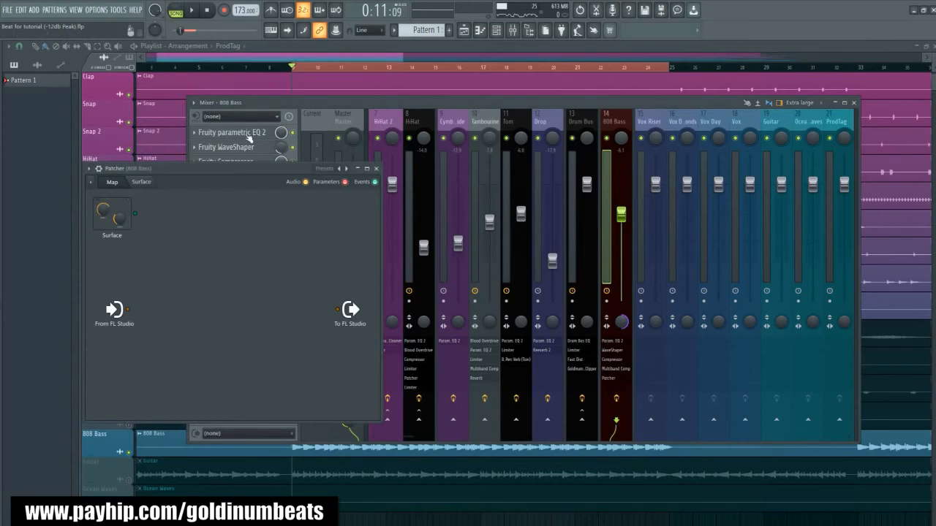
left_click_drag(213, 170, 486, 149)
- Add Fruity Parametric EQ 2 to the Patcher map between From FL Studio and To FL Studio, and open its editor
right_click(458, 241)
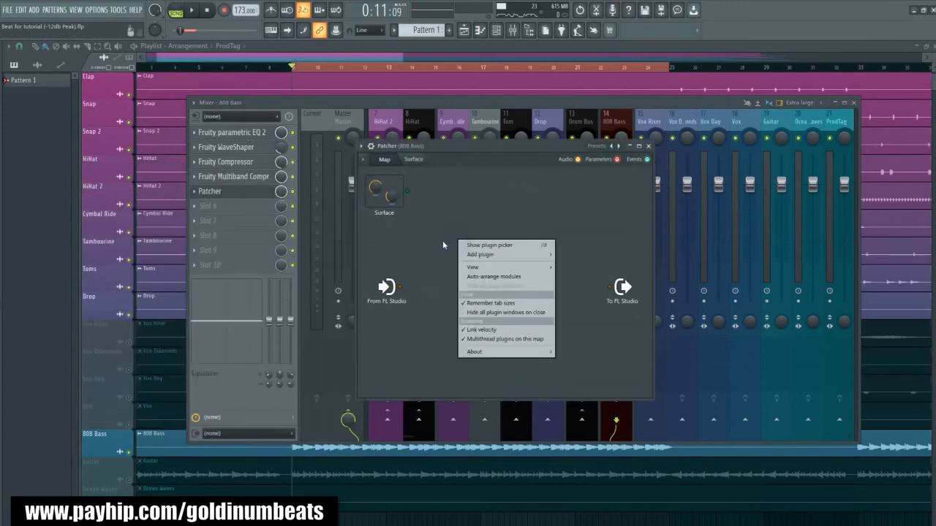
mouse_move(500, 257)
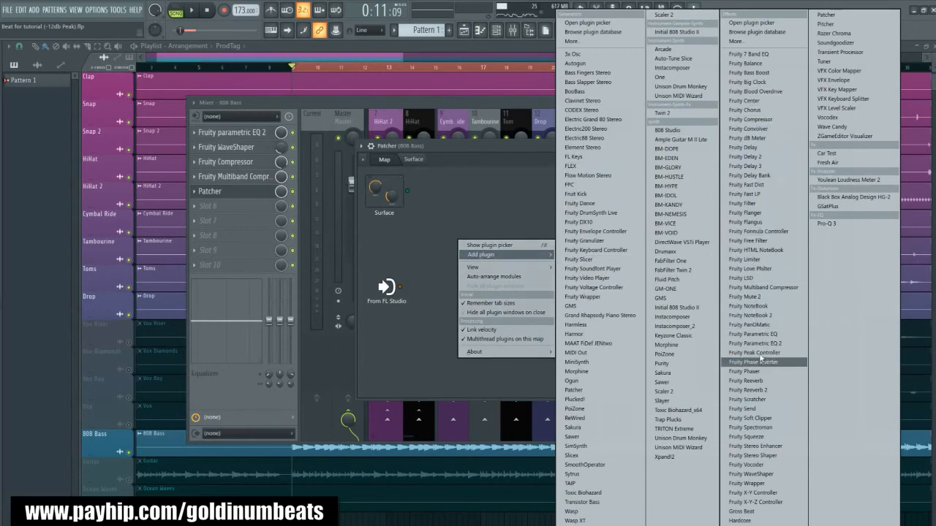
left_click(759, 344)
left_click_drag(477, 263, 560, 263)
double_click(560, 264)
left_click_drag(397, 205, 506, 310)
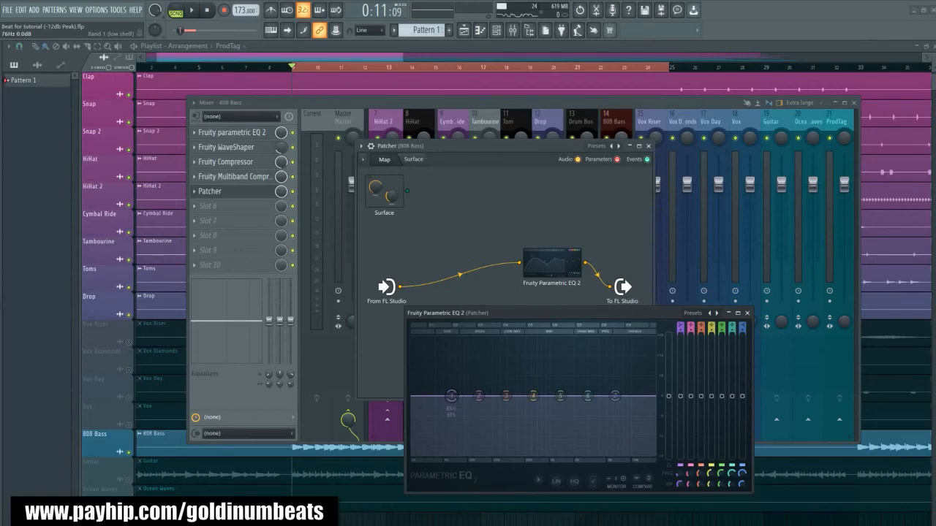
- Turn EQ band 1 into a high-pass that cuts the 808's low end during playback
key("space")
left_click_drag(478, 428, 475, 453)
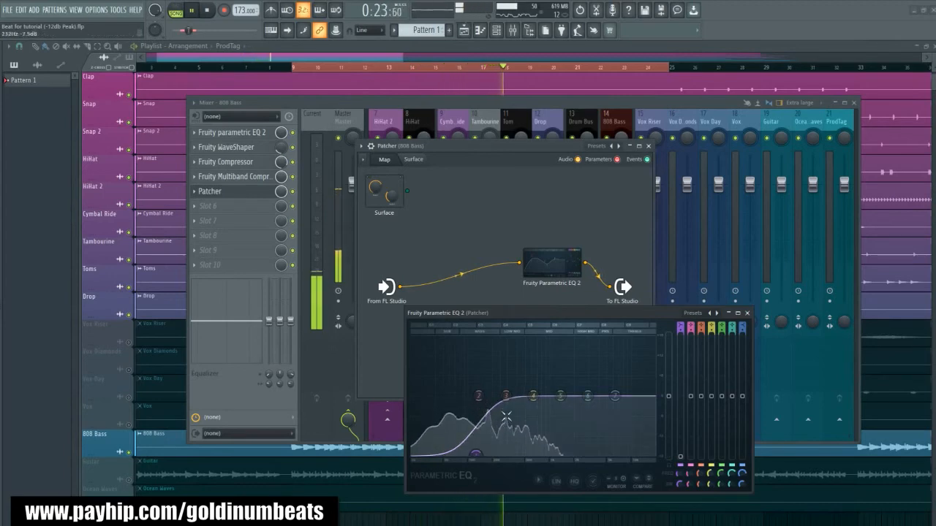
key("space")
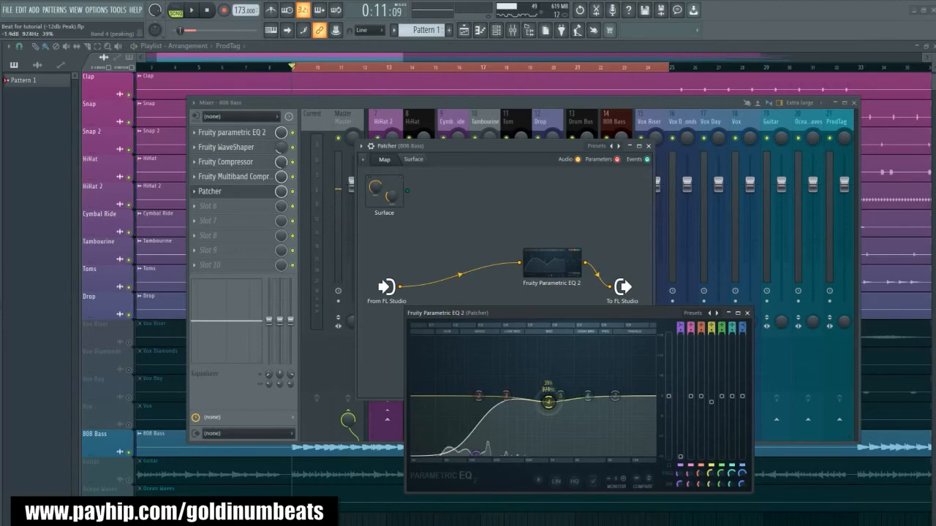
- Shape EQ band 4 into a -2.3 dB dip at 1070 Hz with 24% width during playback, and close the EQ
mouse_move(668, 396)
left_mouse_down()
mouse_move(668, 385)
mouse_move(671, 397)
left_mouse_up()
key("space")
left_click_drag(559, 407, 552, 403)
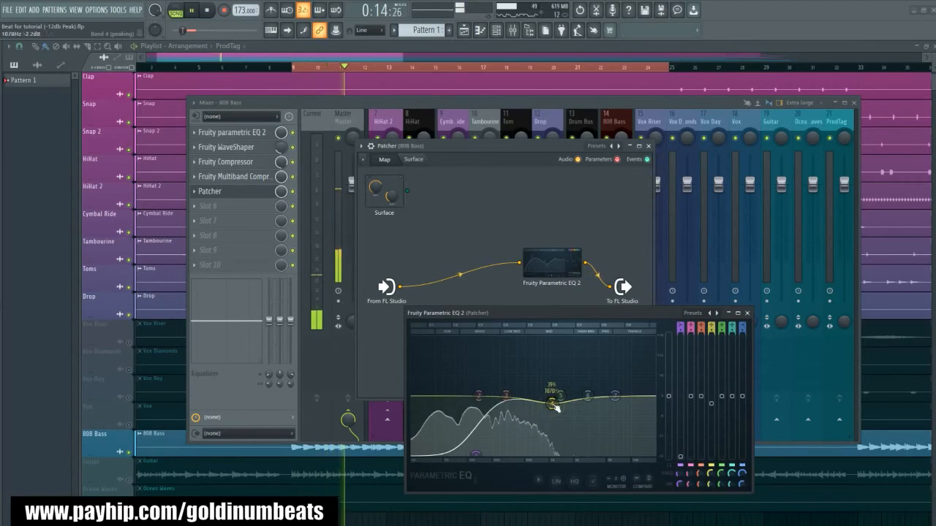
scroll(556, 408, "down", 5)
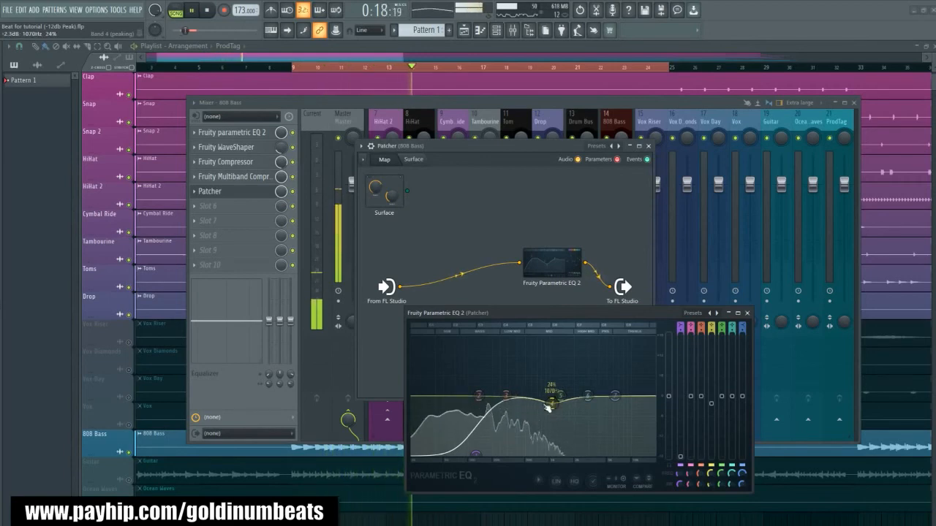
key("space")
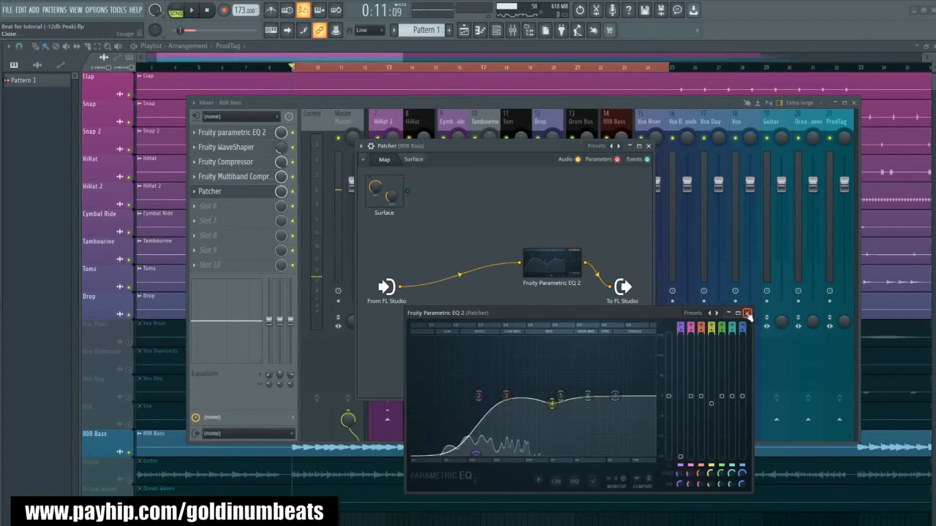
left_click(746, 313)
- Add Fruity Peak Controller and Fruity X-Y Controller to the Patcher map, placed side by side below the EQ
right_click(447, 295)
mouse_move(483, 308)
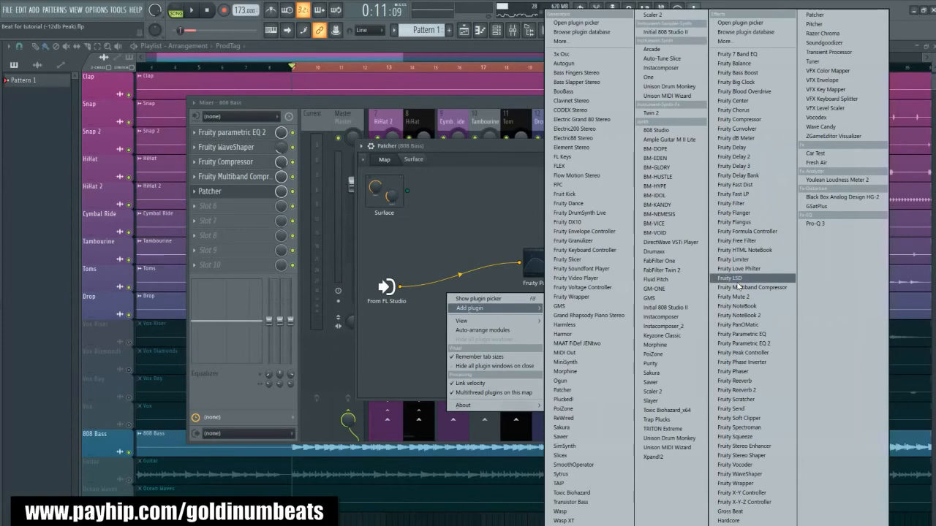
left_click(749, 354)
left_click_drag(468, 269, 438, 330)
right_click(506, 297)
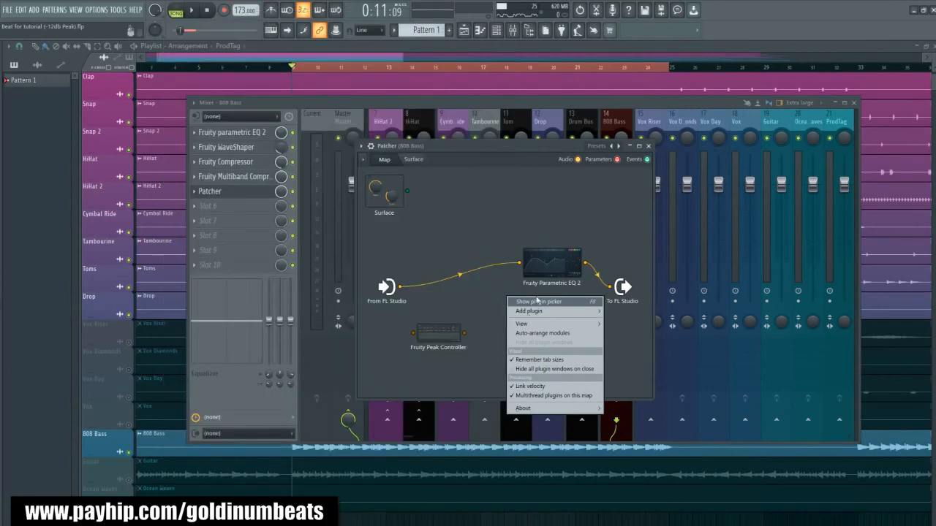
mouse_move(541, 312)
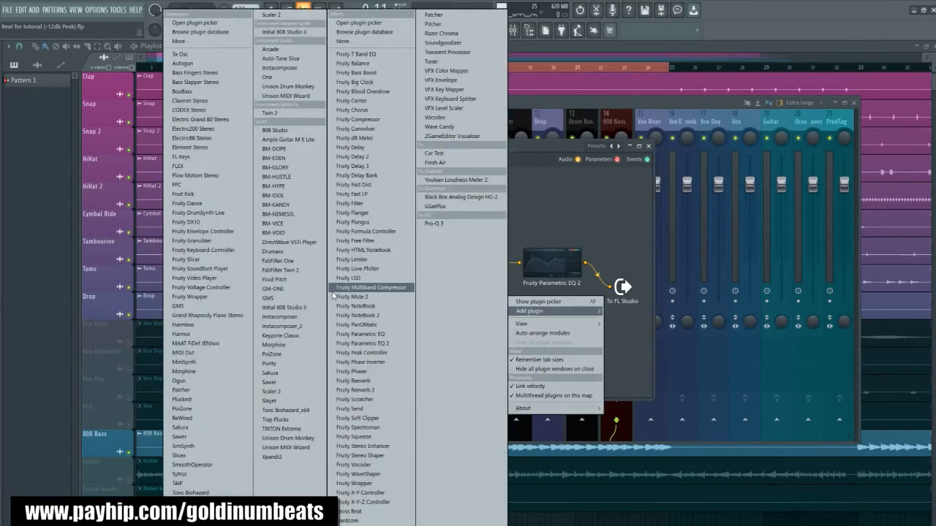
left_click(375, 493)
left_click_drag(494, 268, 522, 339)
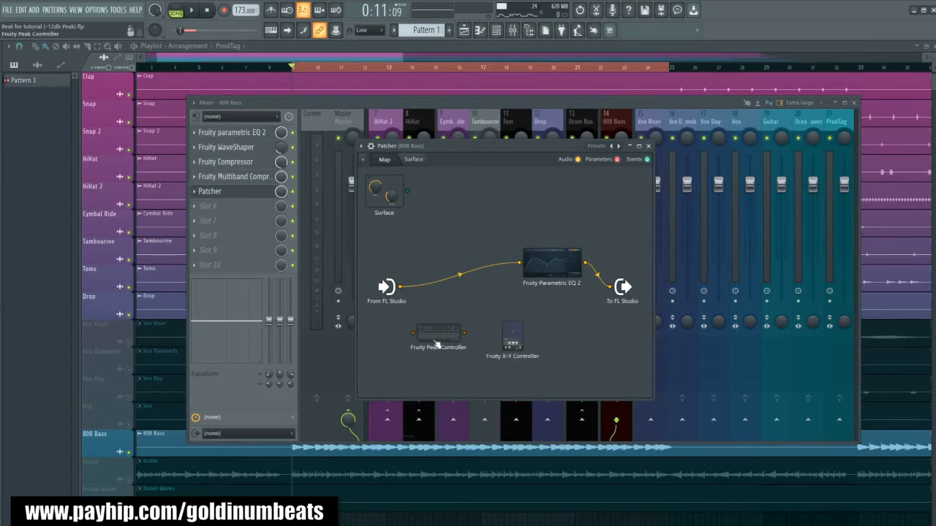
left_click_drag(431, 329, 438, 335)
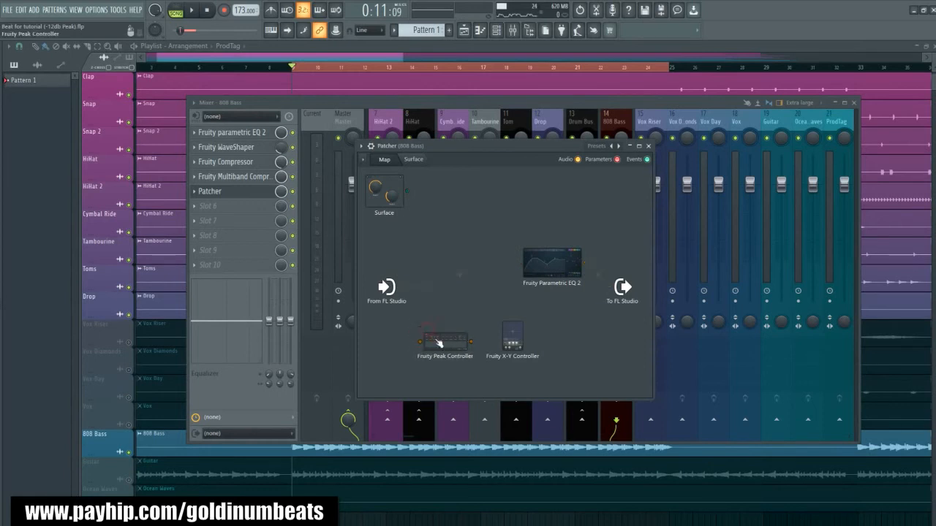
- Sidechain the Kick mixer track to the 808 Bass track, moving the Patcher window out of the way
left_click_drag(475, 145, 531, 204)
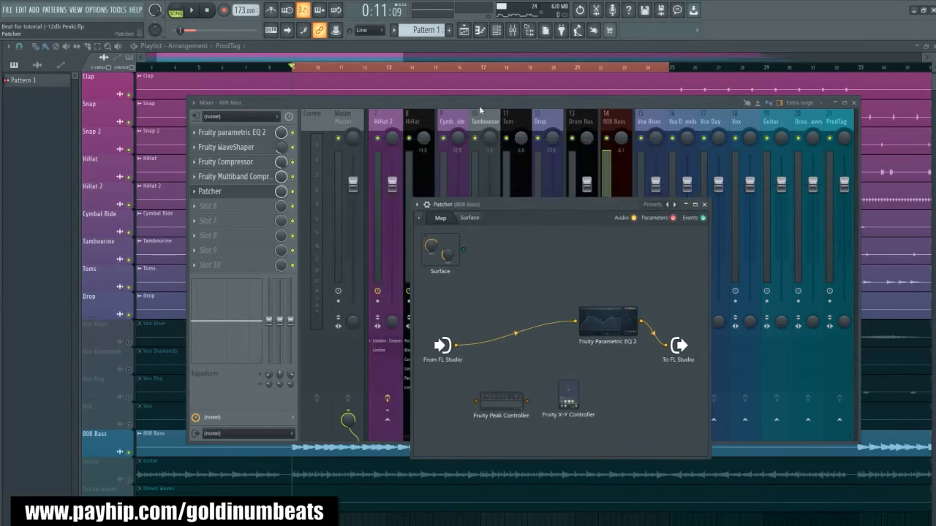
left_click(416, 126)
scroll(389, 126, "left", 2)
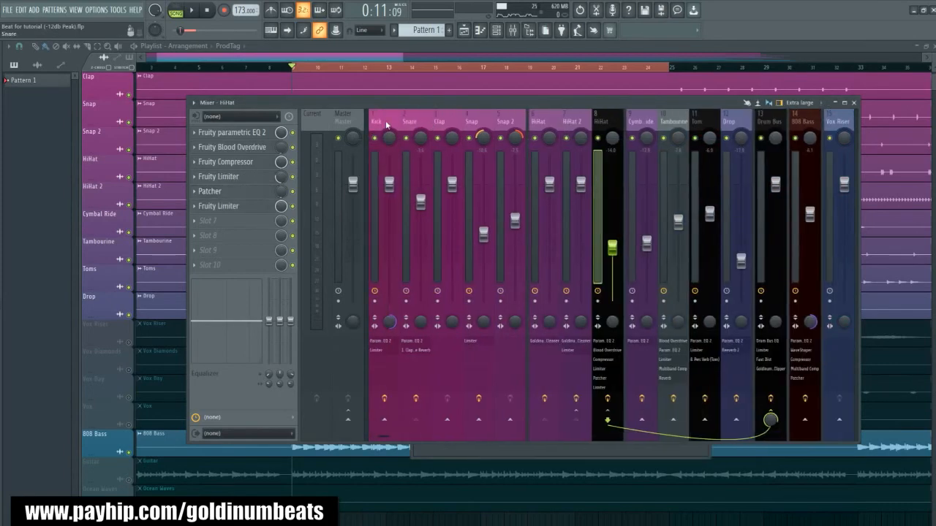
left_click(380, 122)
scroll(440, 122, "right", 2)
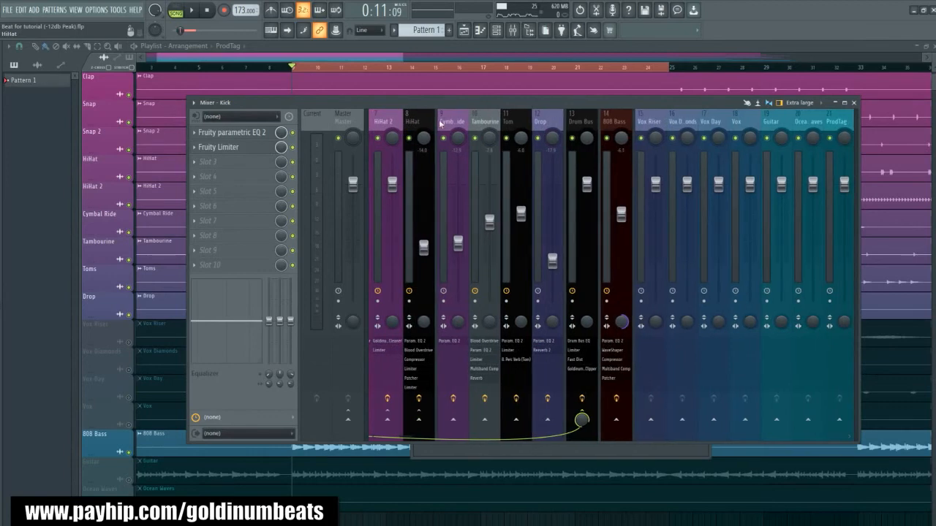
right_click(614, 421)
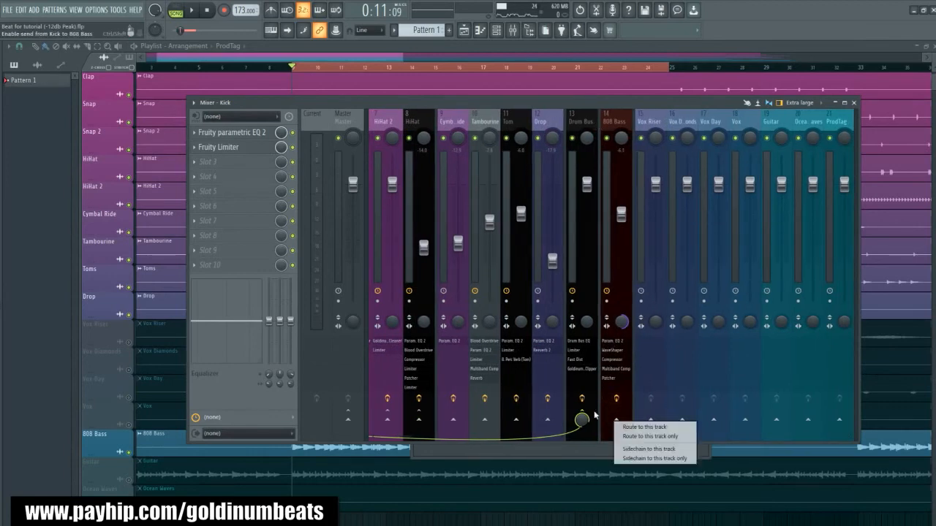
left_click(639, 449)
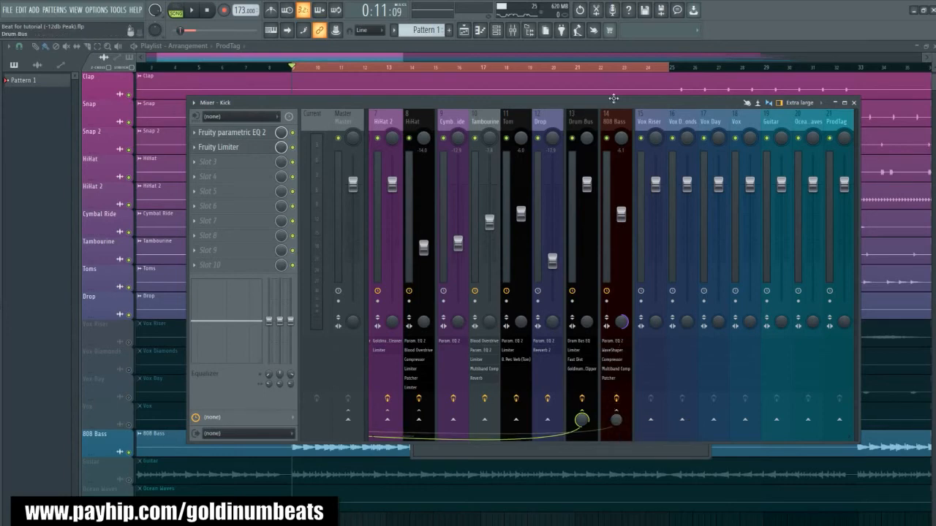
- In the 808 Bass Patcher, enable the sidechained kick output on From FL Studio and connect it to Fruity Peak Controller
left_click(610, 122)
left_click(212, 193)
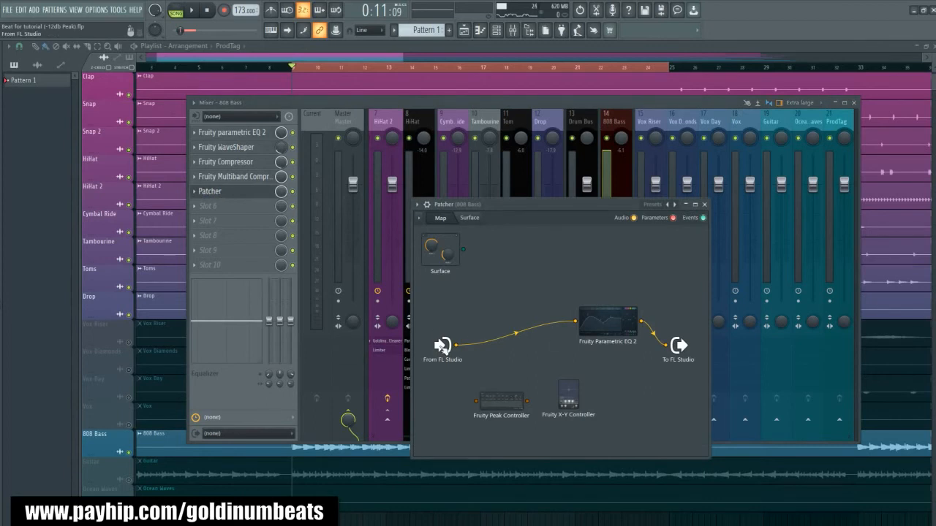
right_click(440, 345)
mouse_move(468, 366)
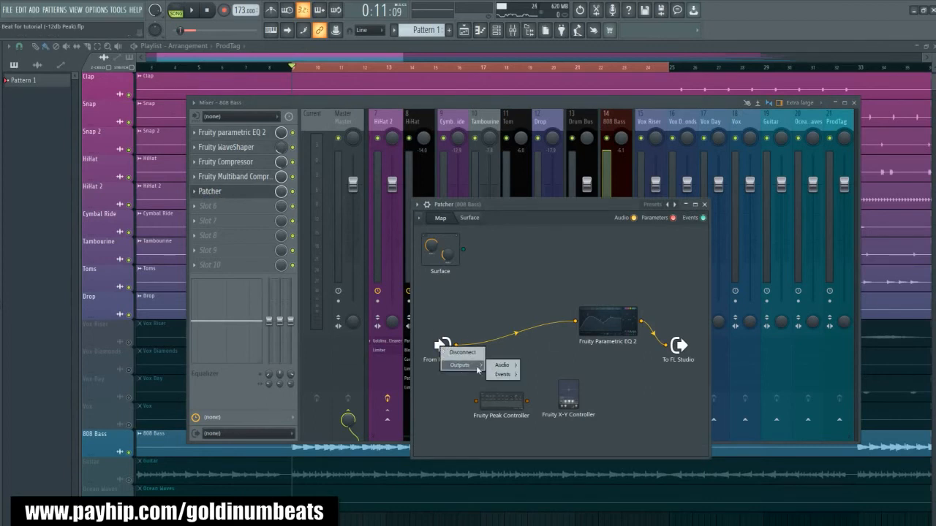
mouse_move(501, 366)
left_click(557, 416)
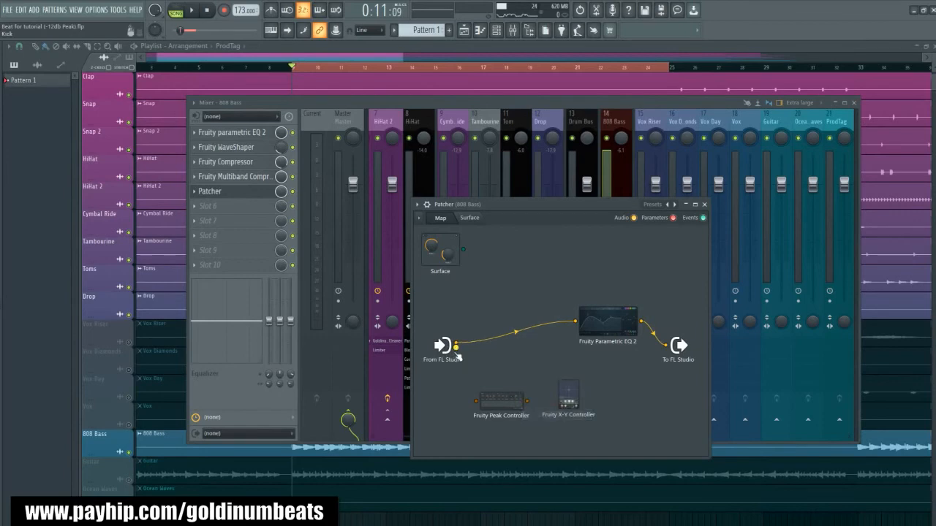
left_click_drag(456, 348, 504, 400)
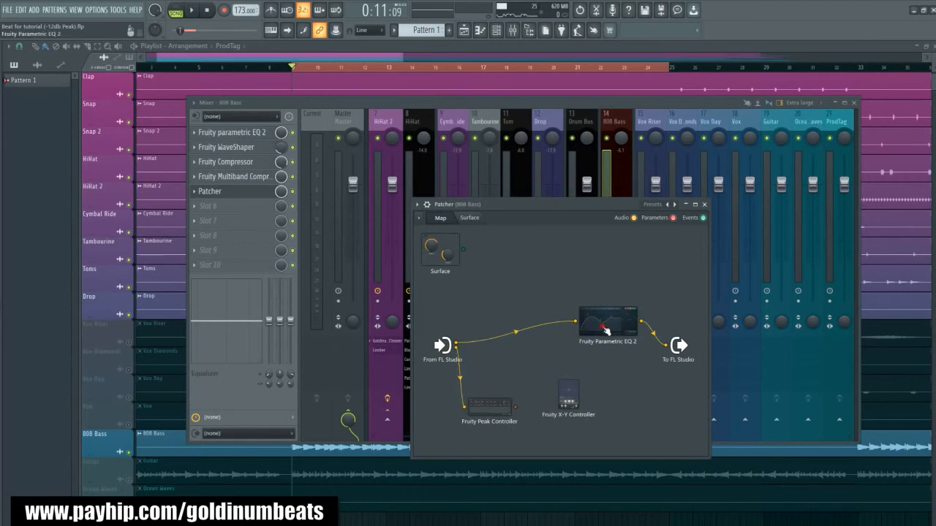
- Check the EQ curve, then deactivate Fruity Peak Controller's audio output and activate a controller output on it
left_click(605, 331)
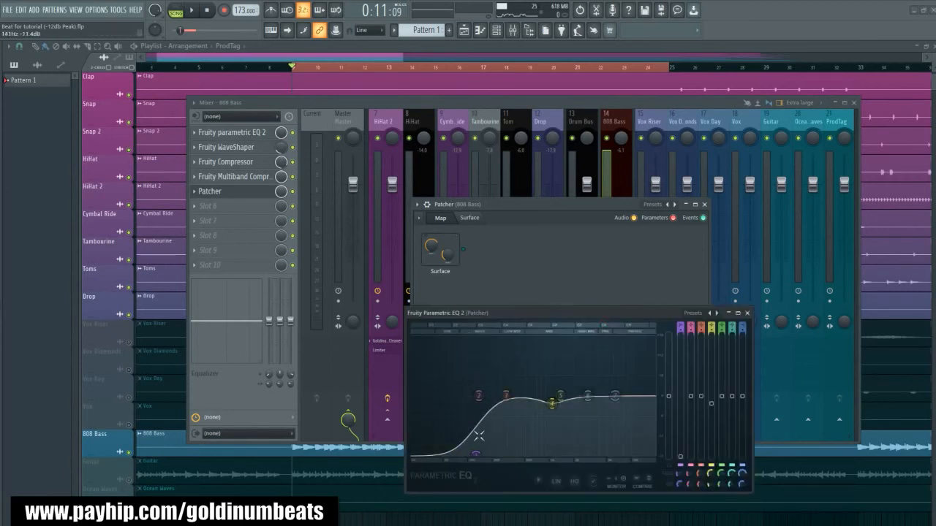
left_click(746, 313)
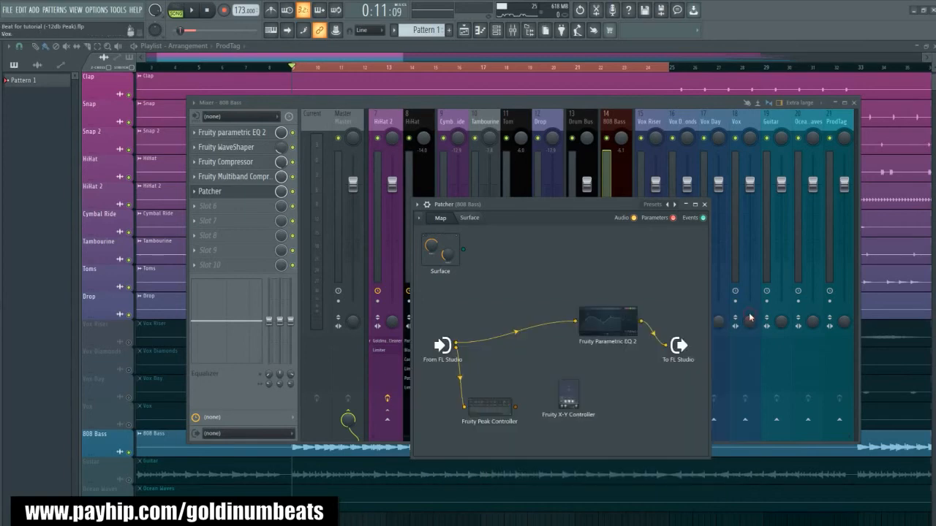
right_click(516, 408)
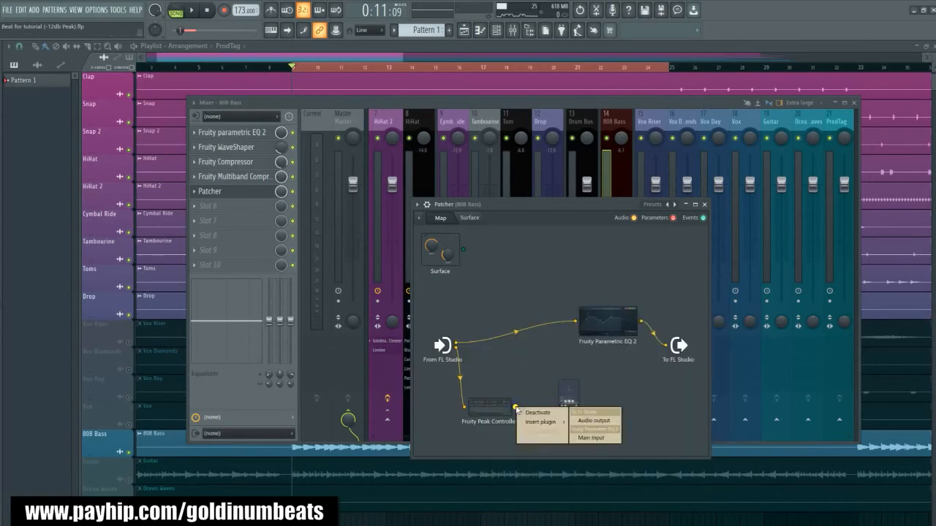
left_click(535, 417)
right_click(487, 411)
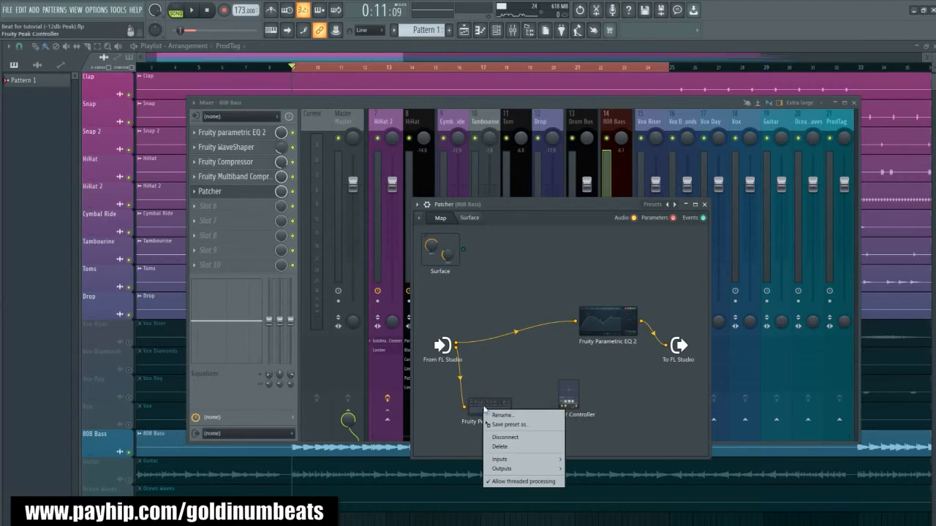
mouse_move(552, 469)
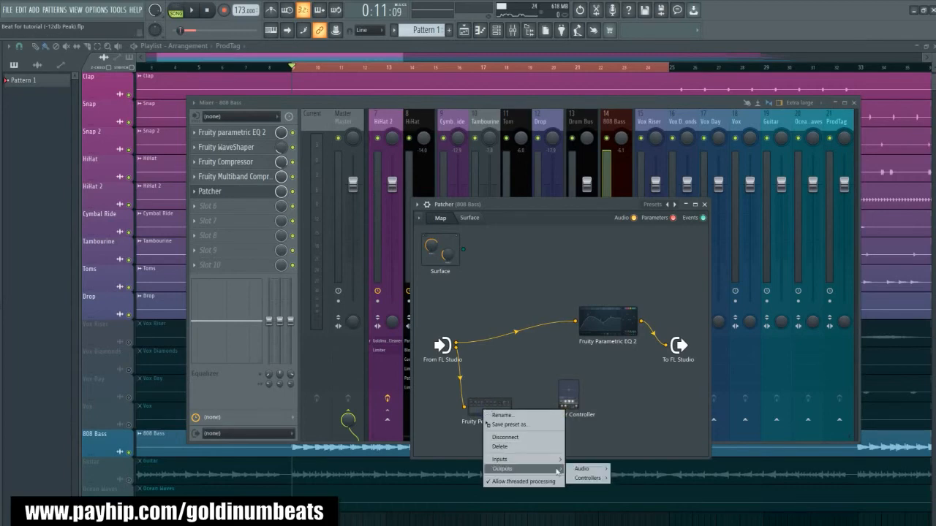
mouse_move(598, 480)
left_click(636, 520)
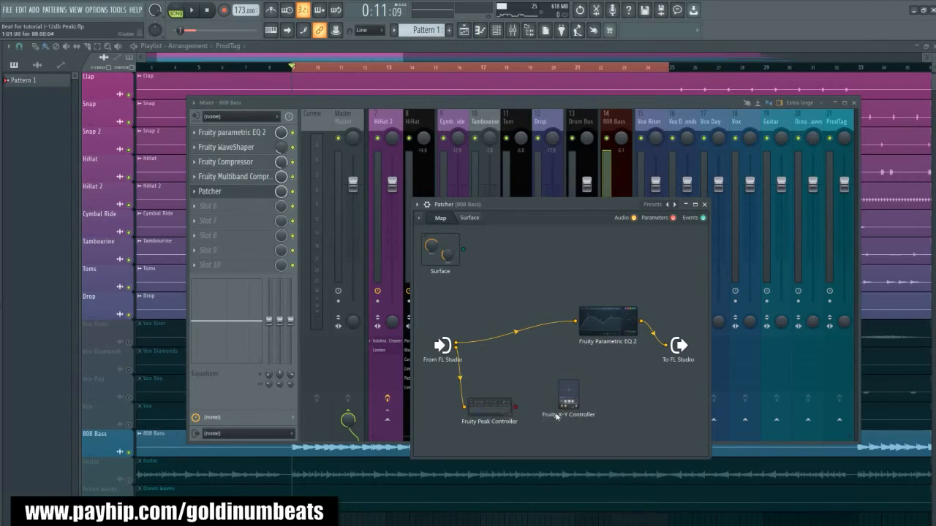
- Activate a parameter input and a controller output on Fruity X-Y Controller, after moving it slightly up in the map
left_click_drag(574, 396, 574, 388)
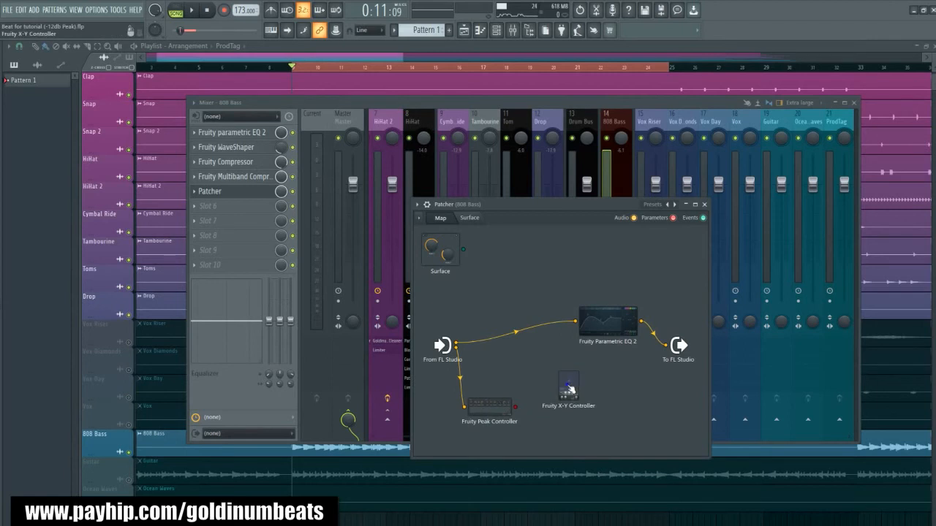
right_click(571, 387)
mouse_move(607, 437)
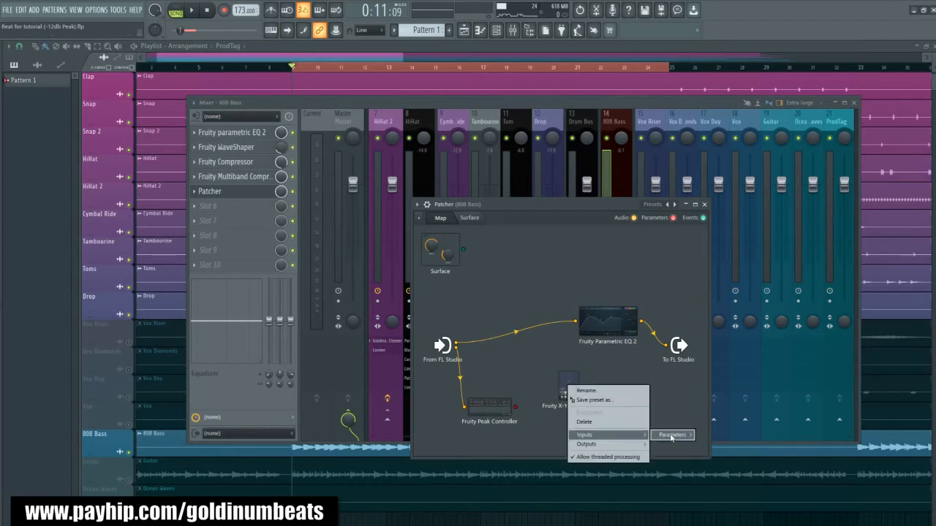
mouse_move(671, 437)
left_click(720, 447)
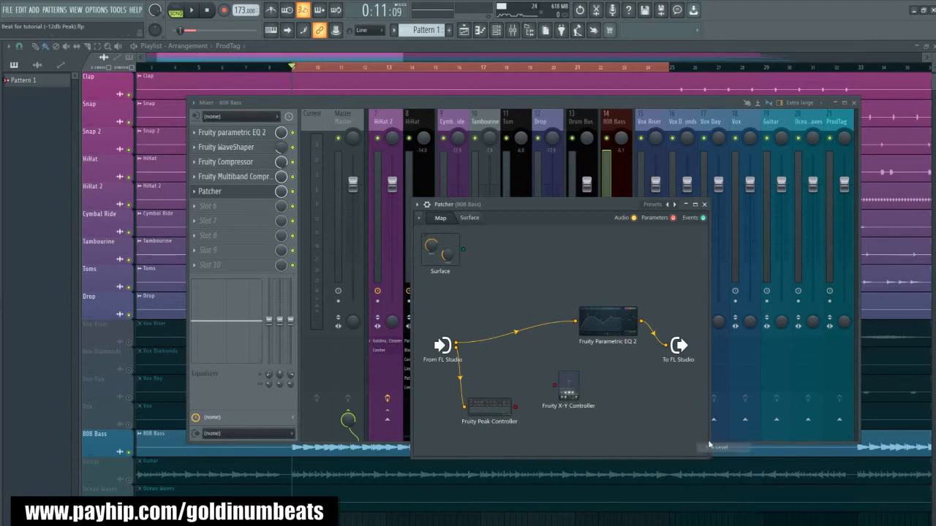
right_click(572, 388)
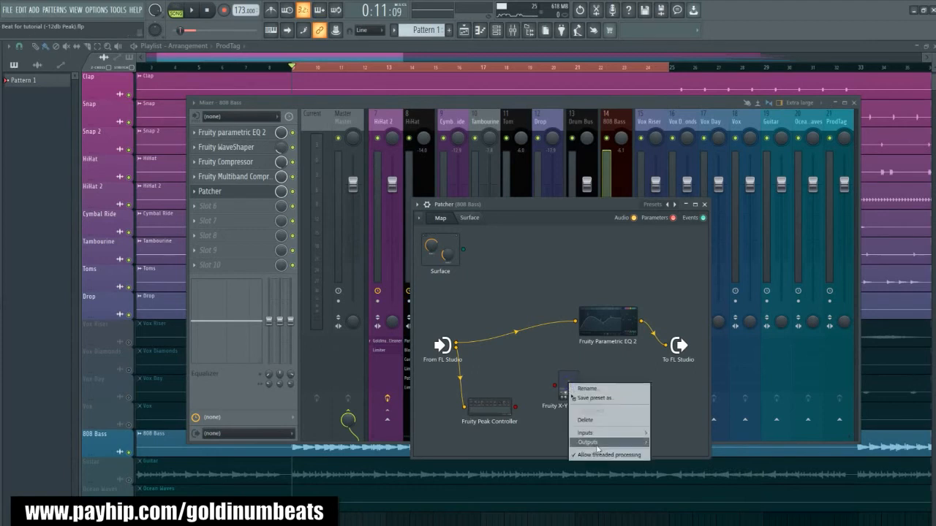
mouse_move(607, 442)
mouse_move(665, 444)
left_click(724, 474)
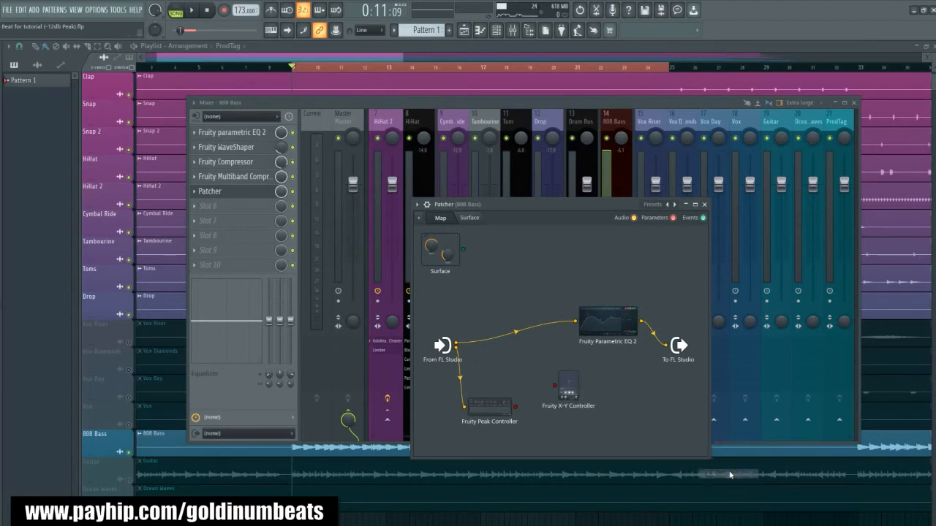
- Activate the band 1 level input on Fruity Parametric EQ 2 and wire Fruity Peak Controller through Fruity X-Y Controller into it
left_click_drag(602, 324, 608, 314)
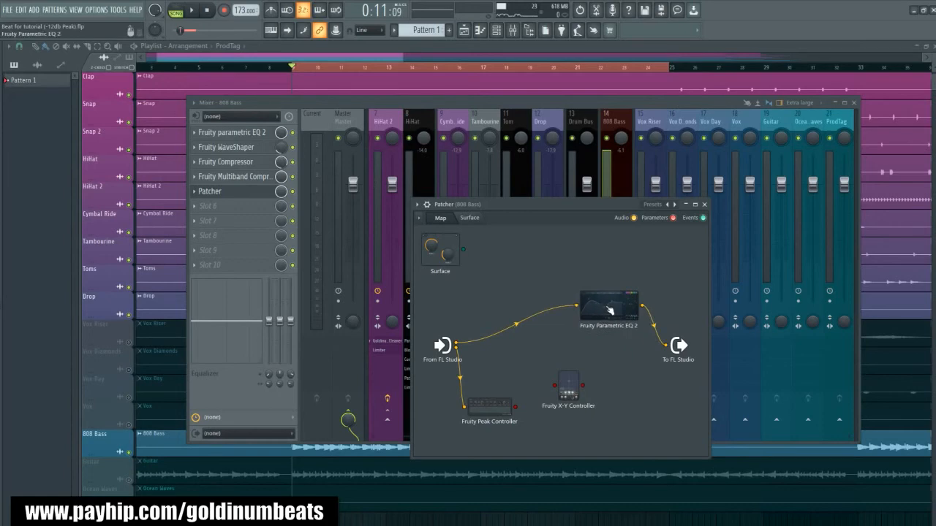
right_click(609, 310)
mouse_move(629, 356)
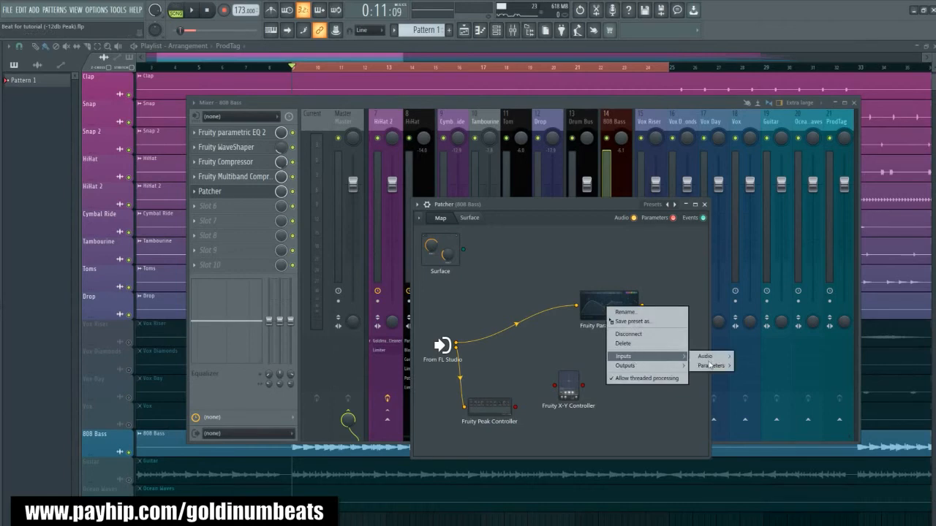
mouse_move(709, 364)
left_click(772, 231)
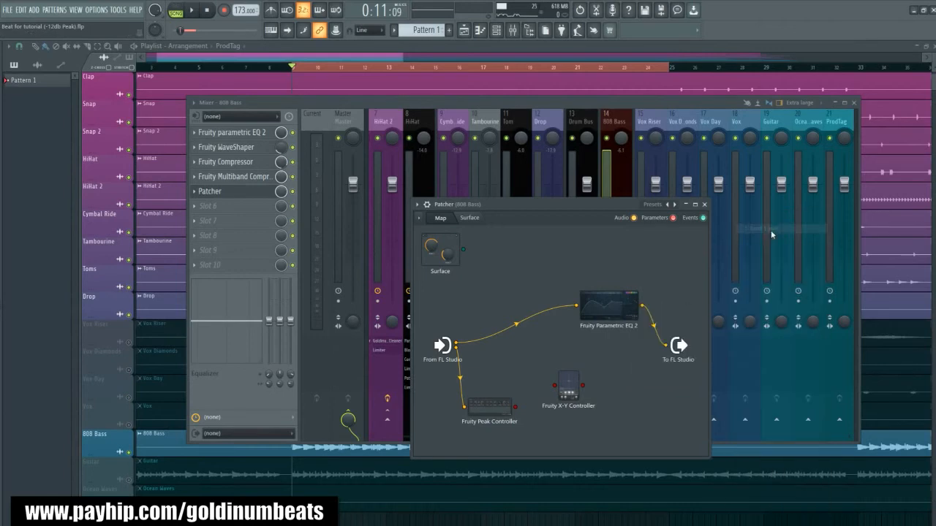
left_click_drag(517, 409, 575, 372)
left_click_drag(576, 307, 575, 308)
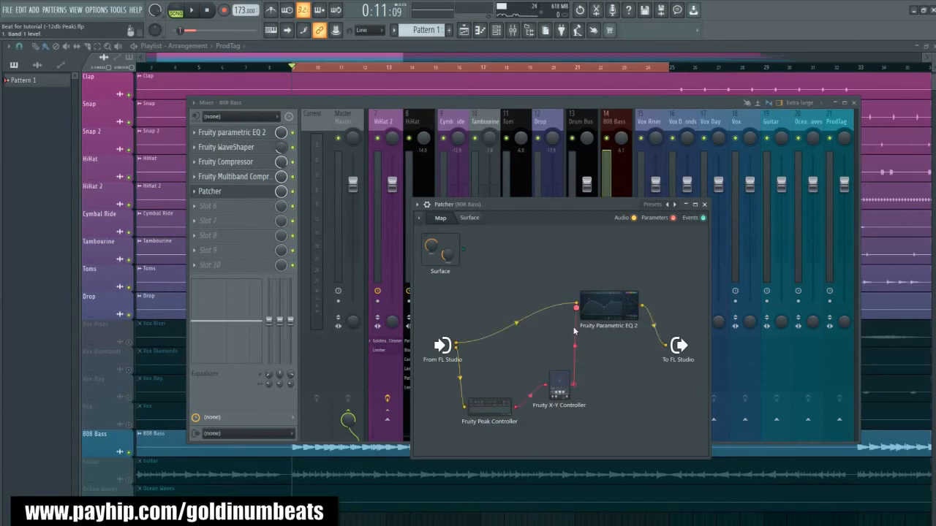
- Examine the Fruity X-Y Controller's editor beside the Patcher map, and close it
left_click(560, 391)
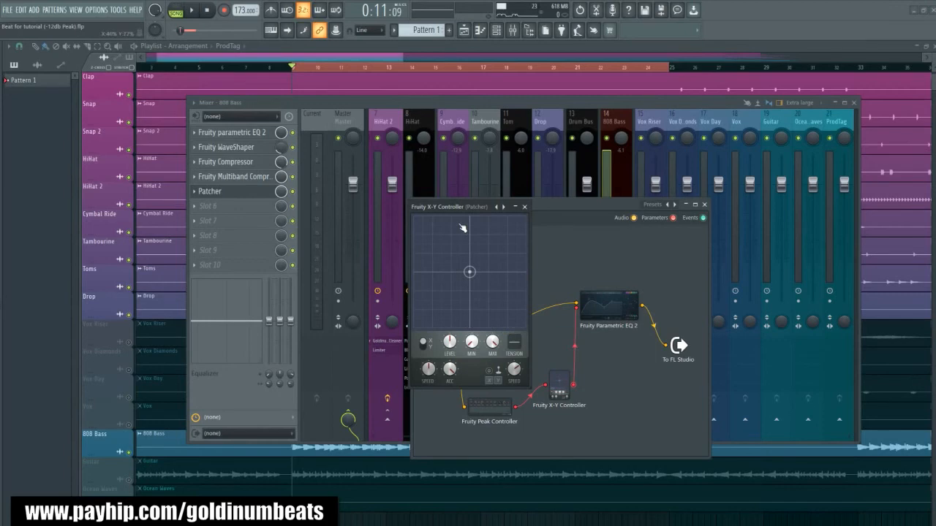
left_click_drag(454, 208, 608, 268)
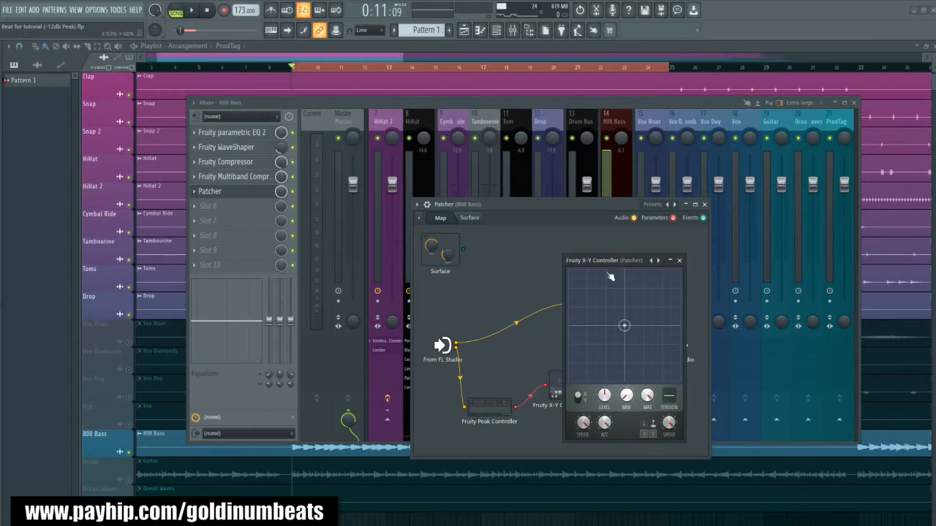
left_click_drag(600, 259, 702, 258)
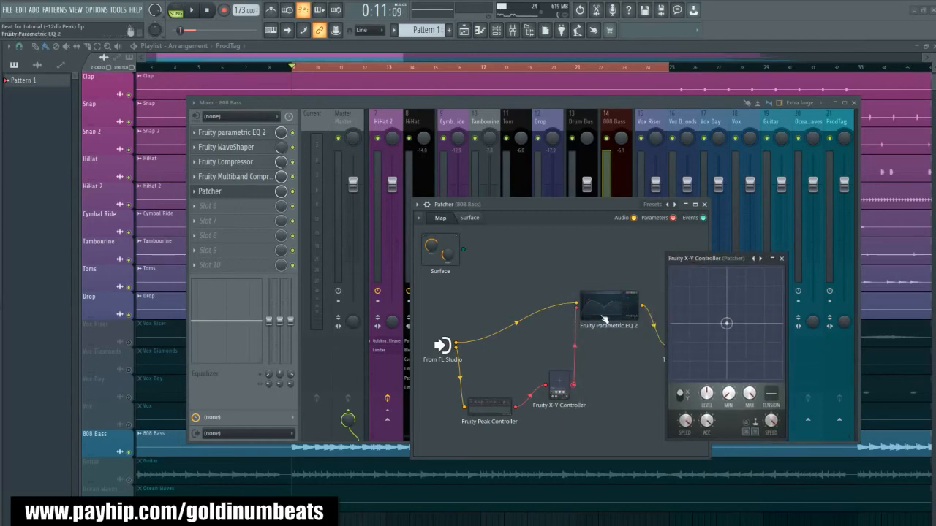
left_click(781, 259)
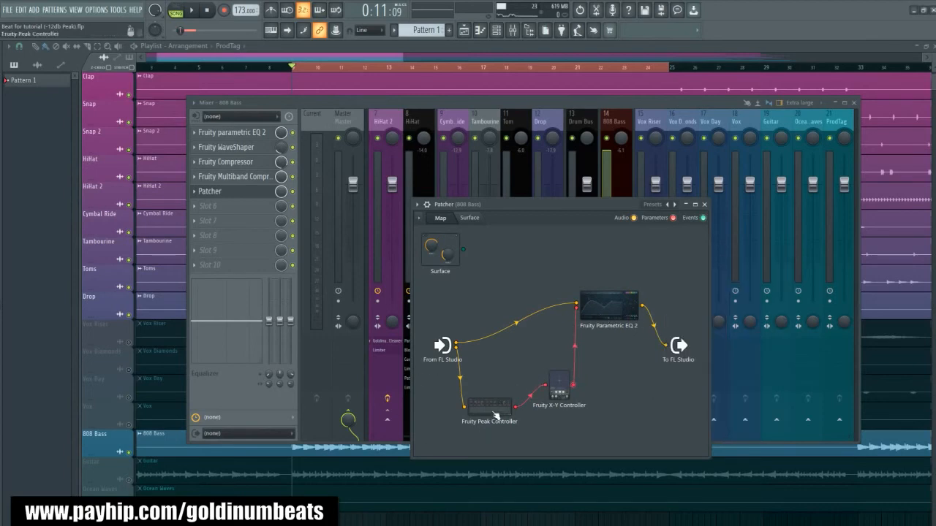
- Open the Fruity Peak Controller and Fruity Parametric EQ 2 editors and arrange them side by side
left_click(493, 407)
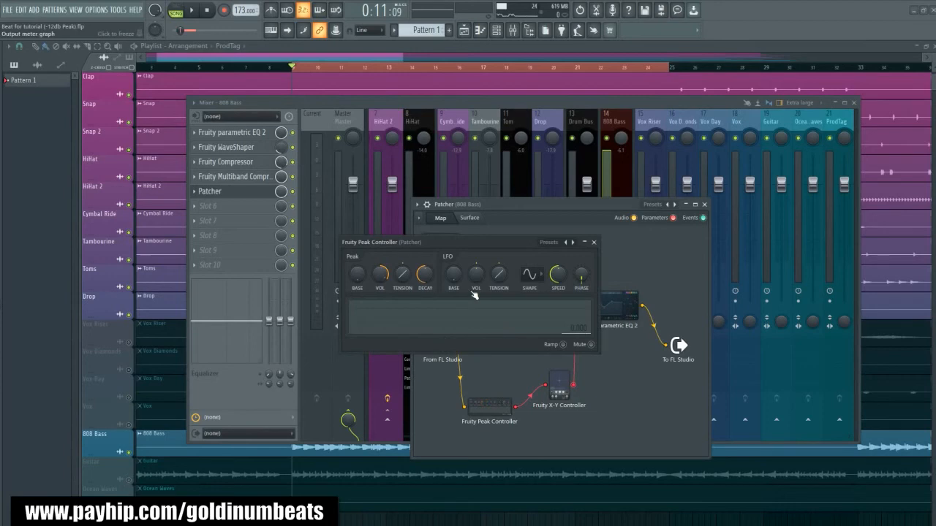
left_click_drag(470, 243, 361, 229)
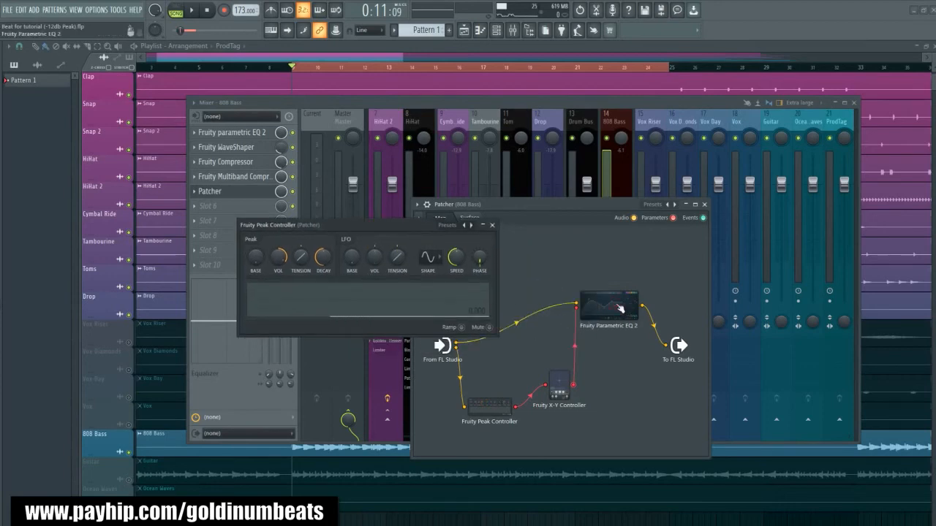
left_click(617, 313)
left_click_drag(513, 315, 627, 217)
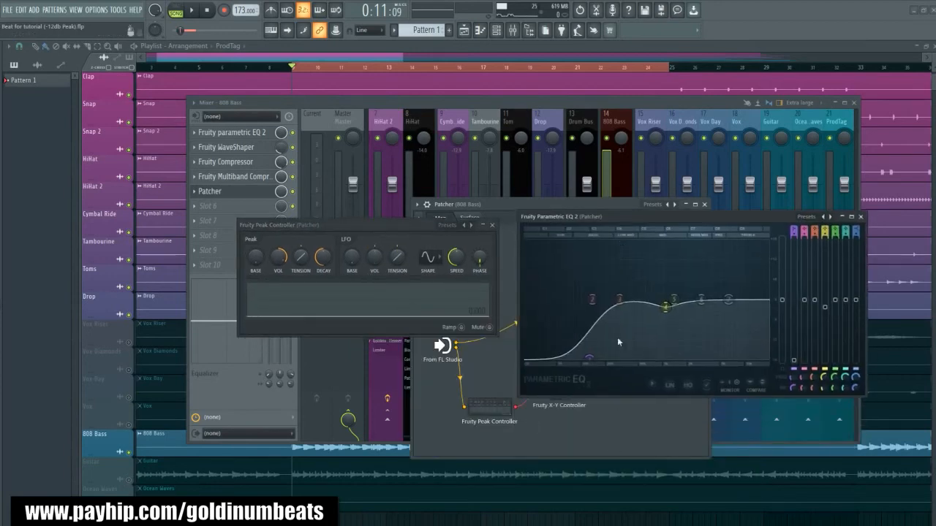
left_click_drag(312, 232, 289, 245)
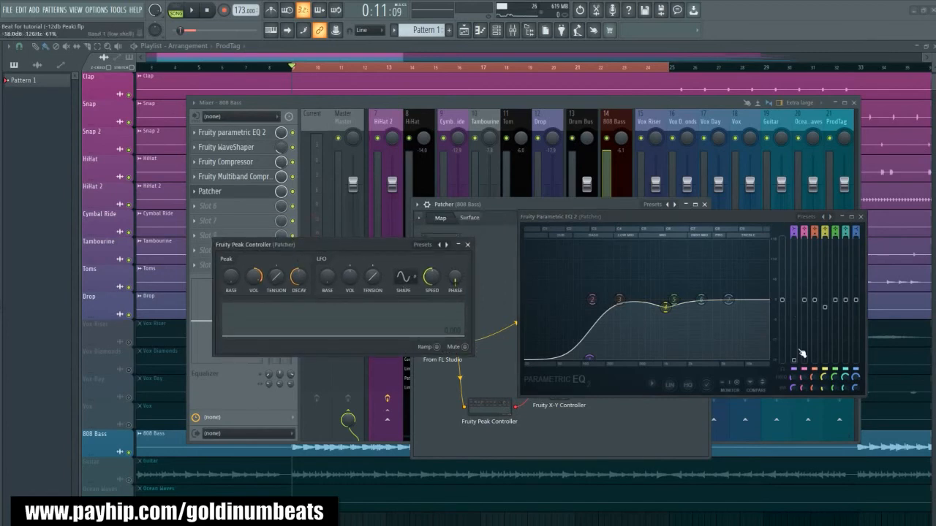
- Raise EQ band 1's level to 0.0 dB and copy that level value
left_click_drag(796, 363, 794, 302)
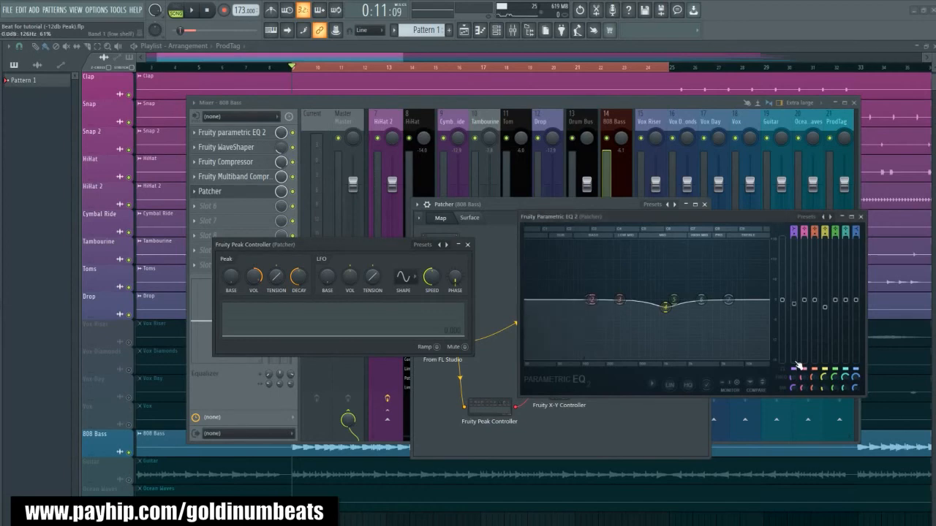
right_click(796, 301)
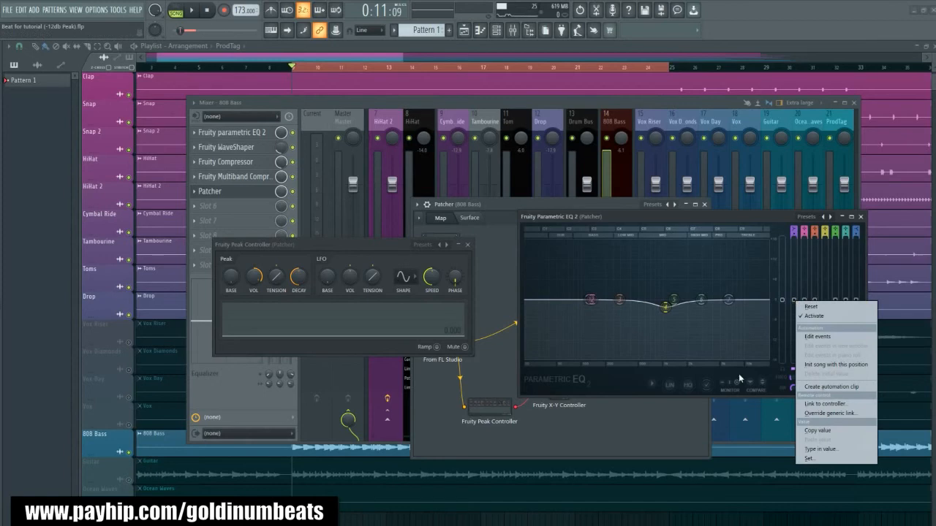
left_click(818, 430)
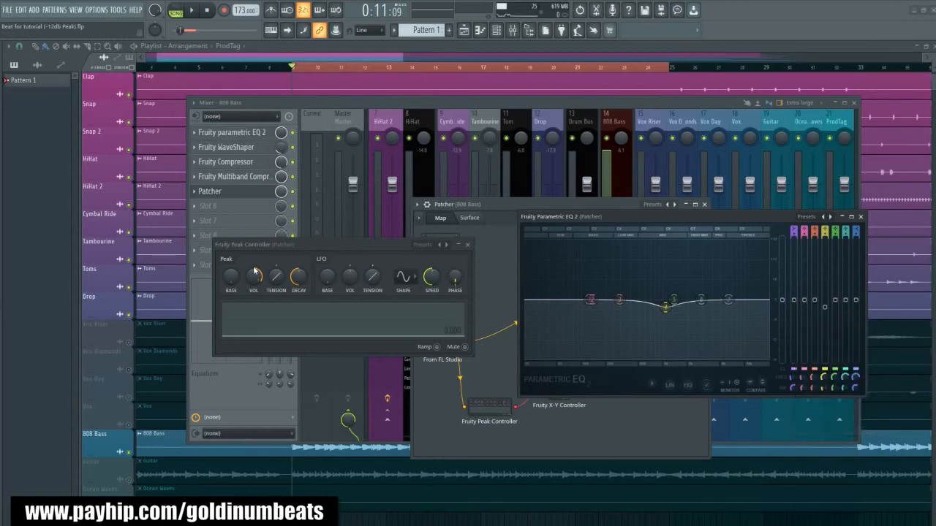
- Paste the copied 50% value into the Peak Controller's peak base and lower its peak volume to -1%
right_click(234, 283)
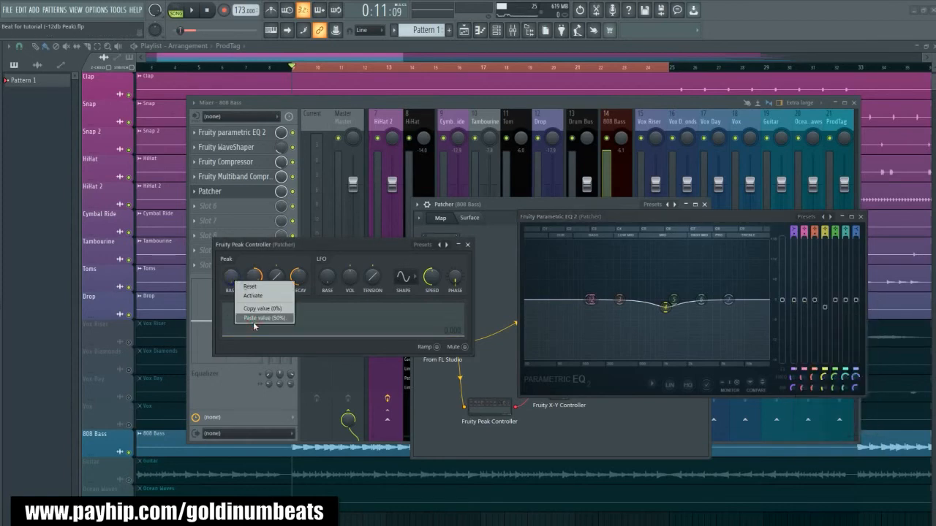
left_click(253, 319)
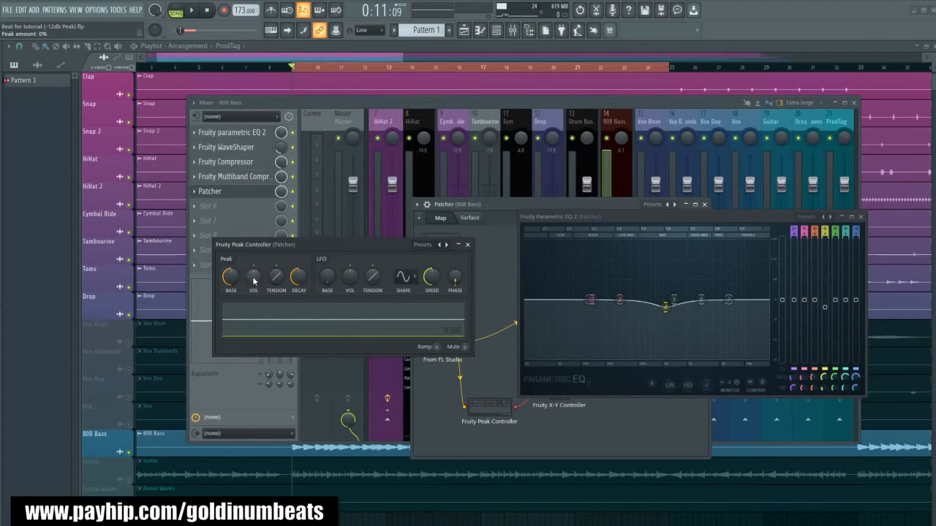
left_click_drag(254, 281, 254, 283)
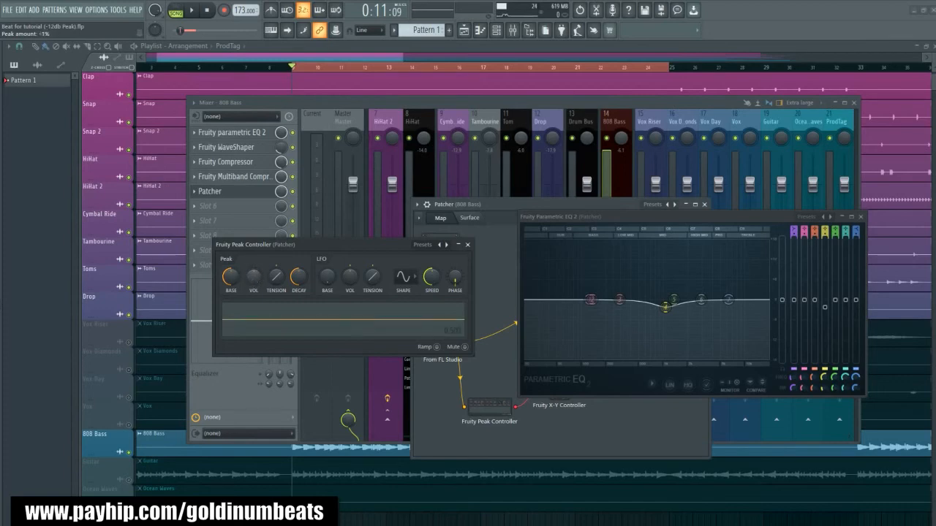
- Play the song and shape the kick-driven dip with a more negative peak volume, 42% peak tension and 40% decay
key("space")
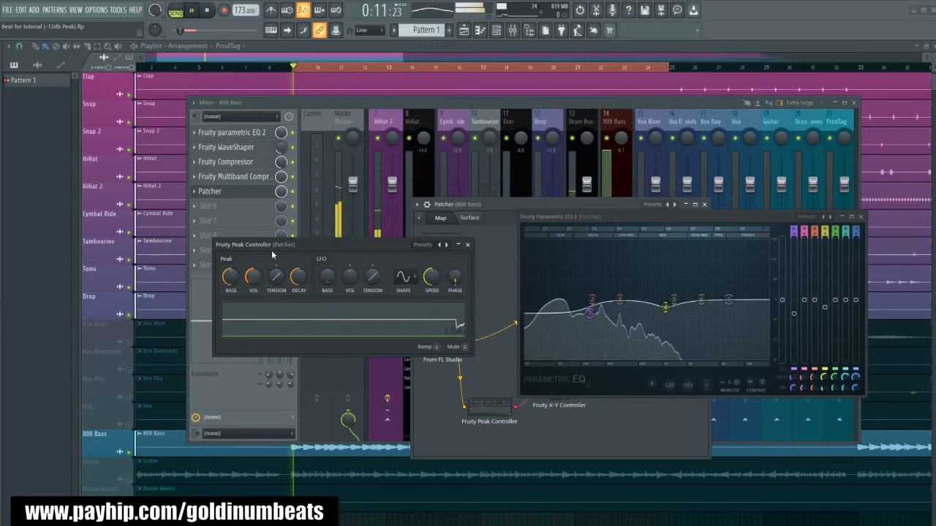
left_click_drag(253, 280, 274, 273)
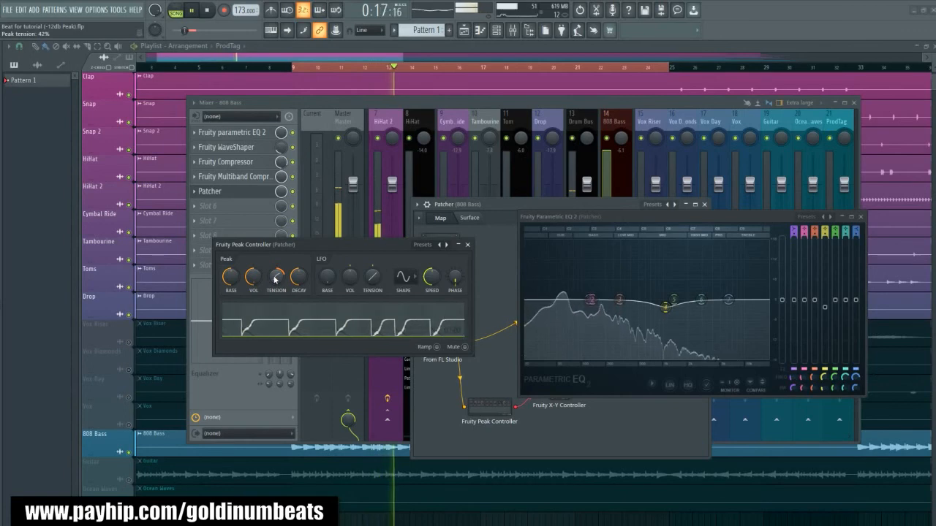
left_click_drag(298, 279, 298, 289)
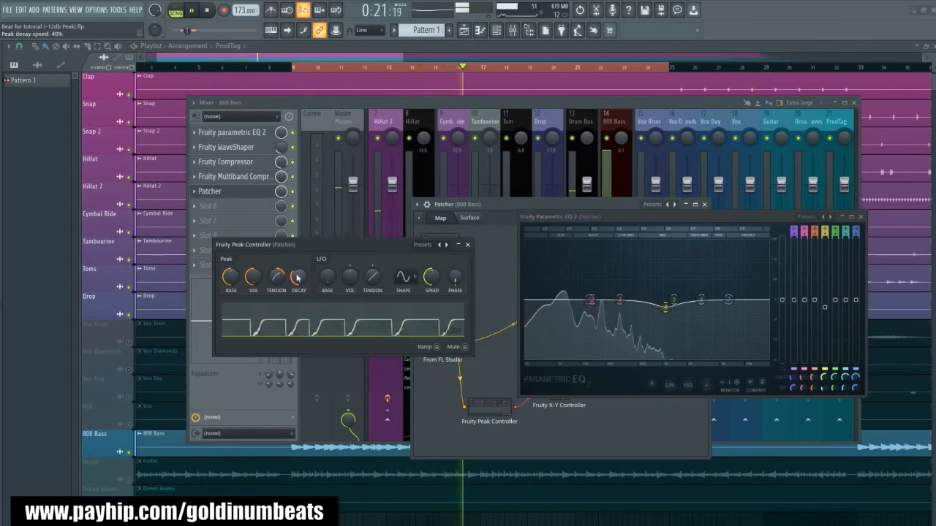
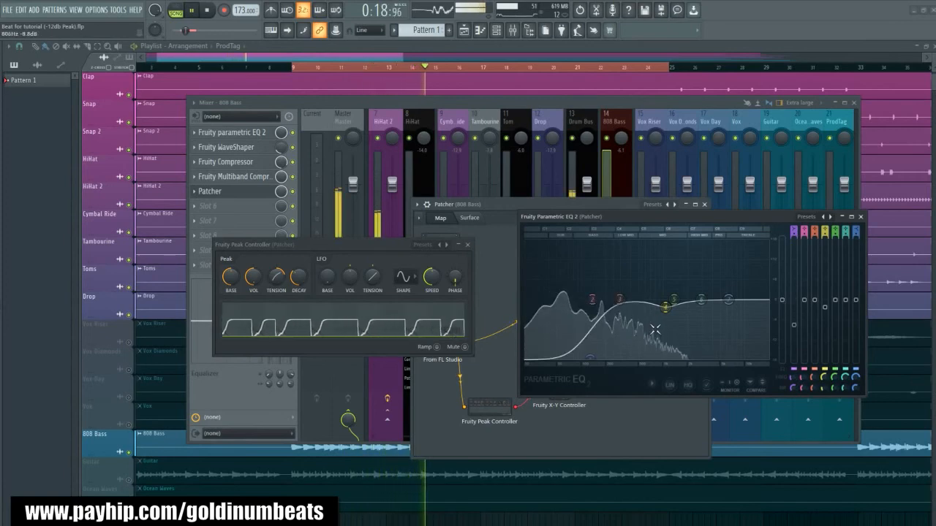
- Save the project, audition the kick-driven 808 dip once more, and close the Patcher with its EQ and Peak Controller editors
key("ctrl+s")
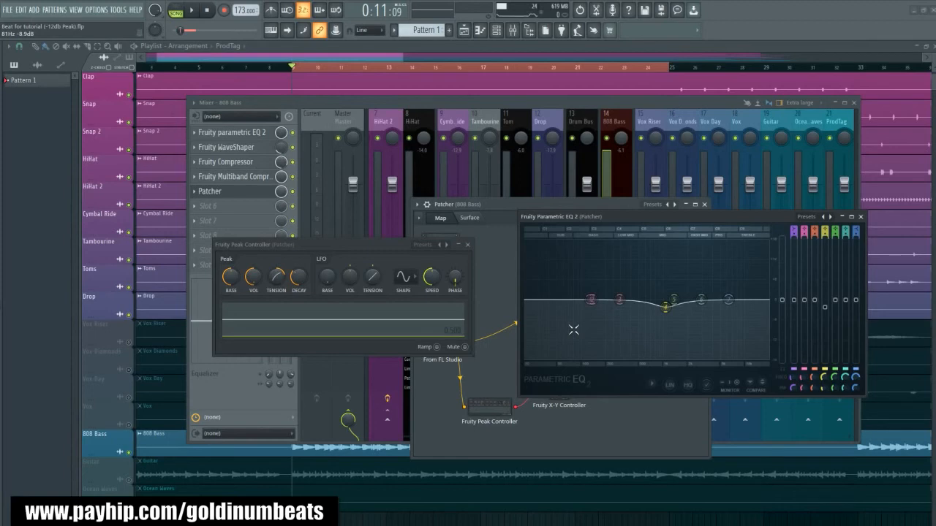
key("space")
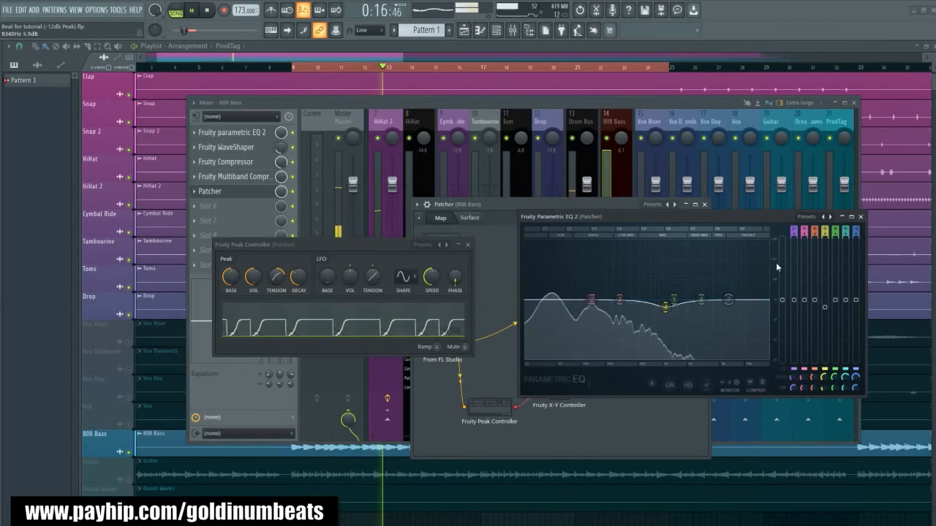
left_click(860, 218)
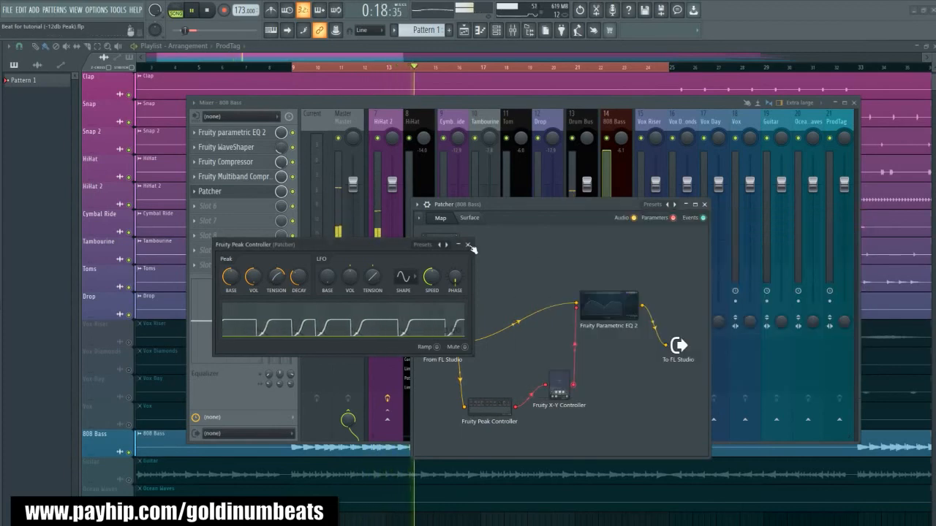
left_click(468, 245)
key("space")
left_click(704, 205)
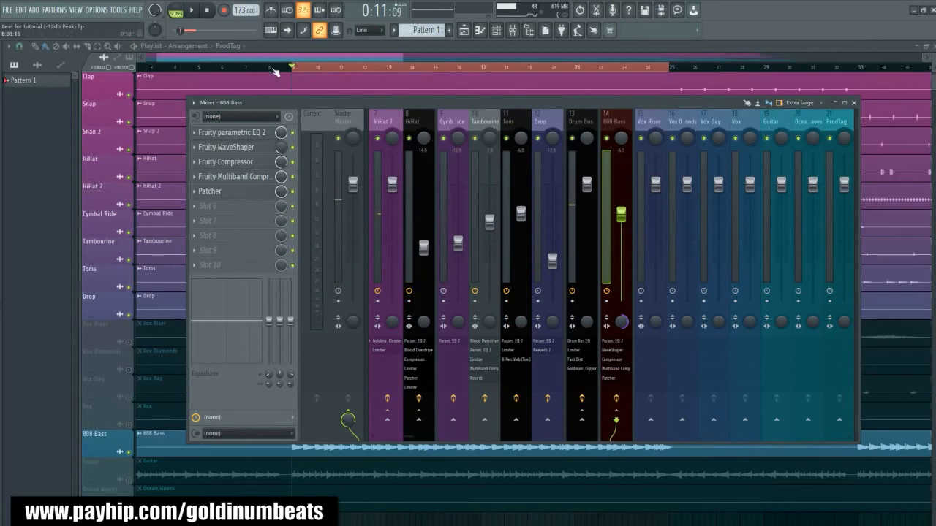
- Unmute the Guitar playlist track and play the song briefly with the mixer open to check its level
left_click(248, 59)
left_click_drag(249, 58, 234, 77)
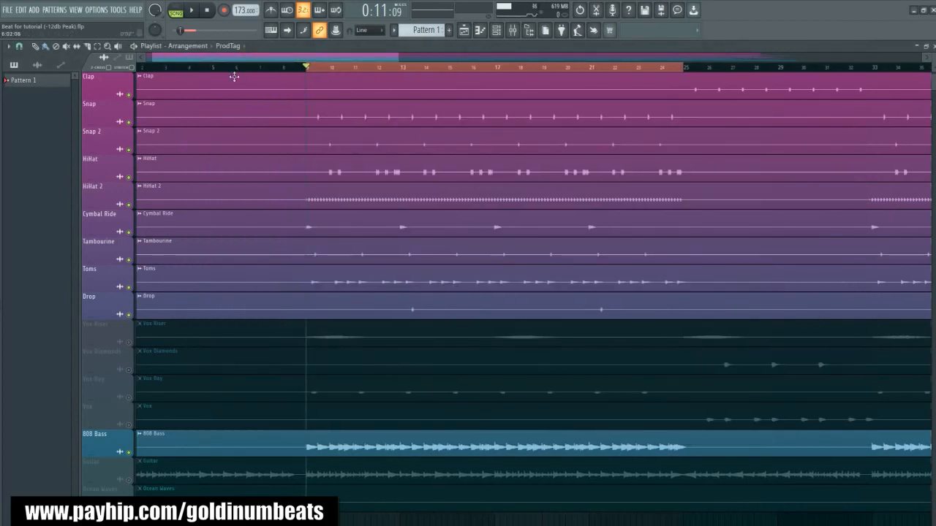
left_click(129, 481)
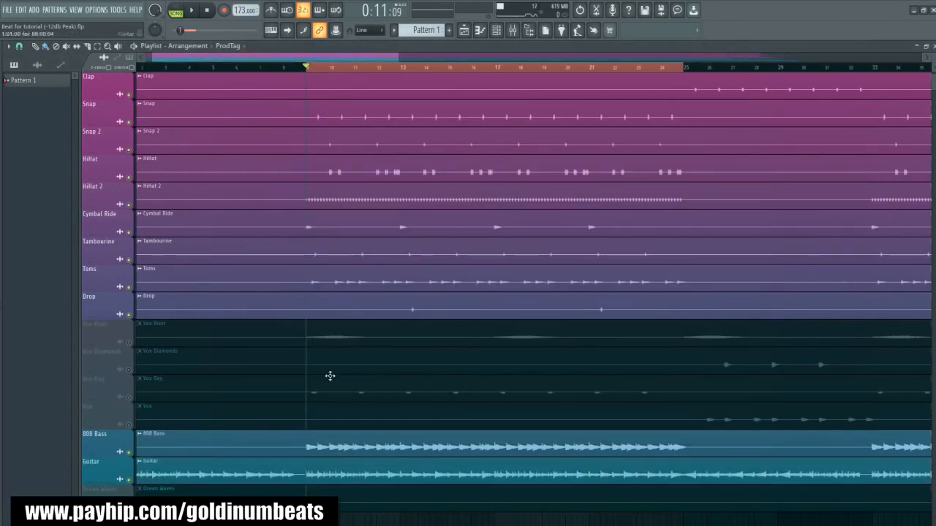
key("space")
left_click(512, 31)
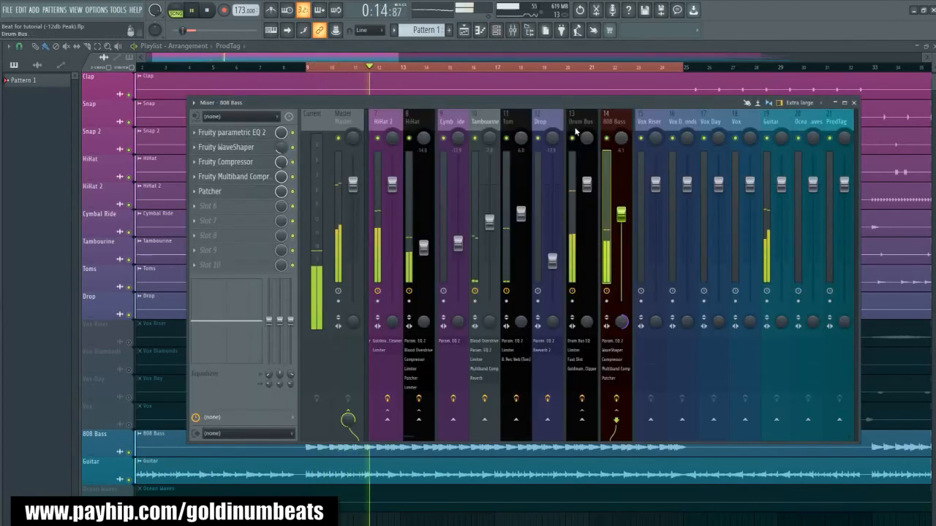
key("space")
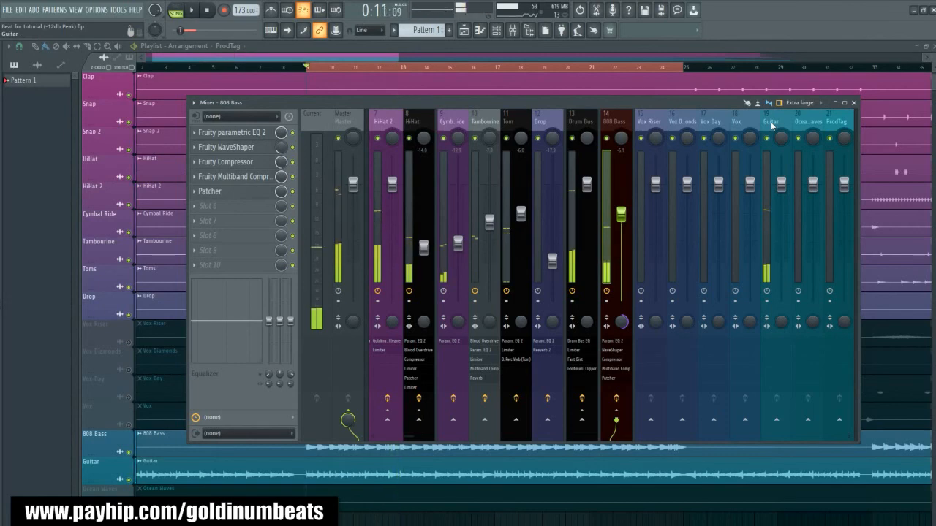
- Load the Guitar (Ambient Shine) preset from the Beat Mixing Presets Bundle onto the Guitar mixer track and audition it
mouse_move(15, 175)
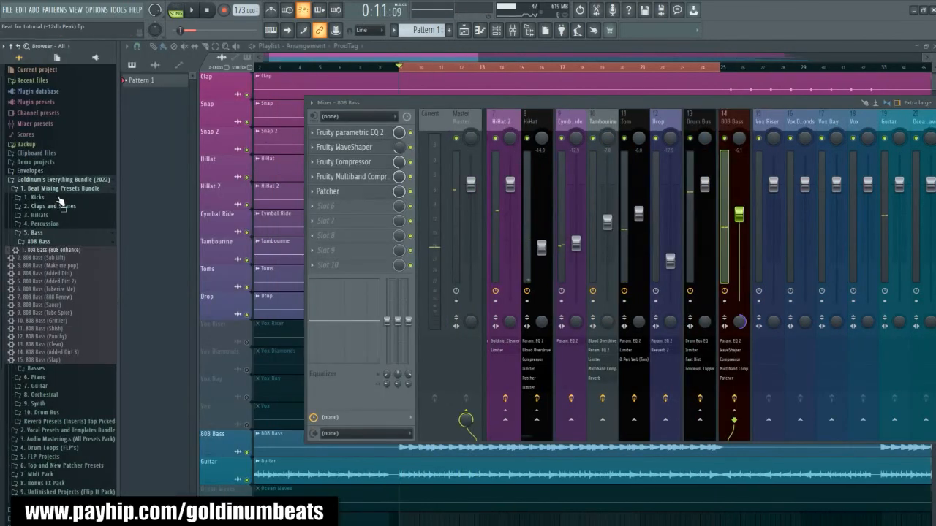
left_click(43, 386)
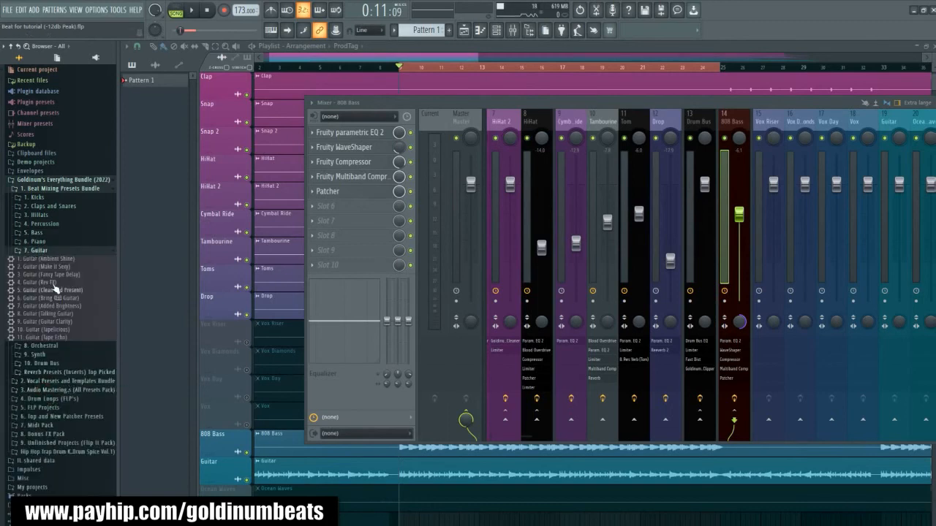
left_click_drag(41, 260, 777, 124)
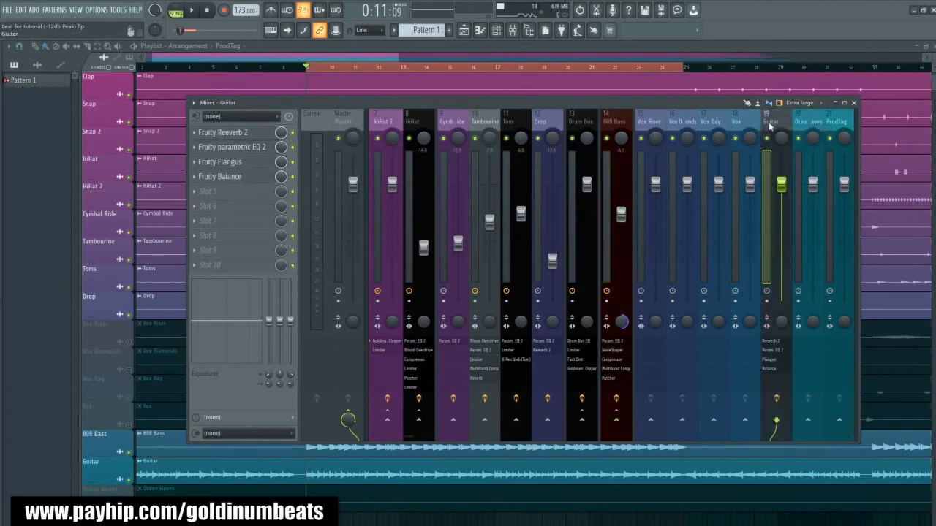
key("space")
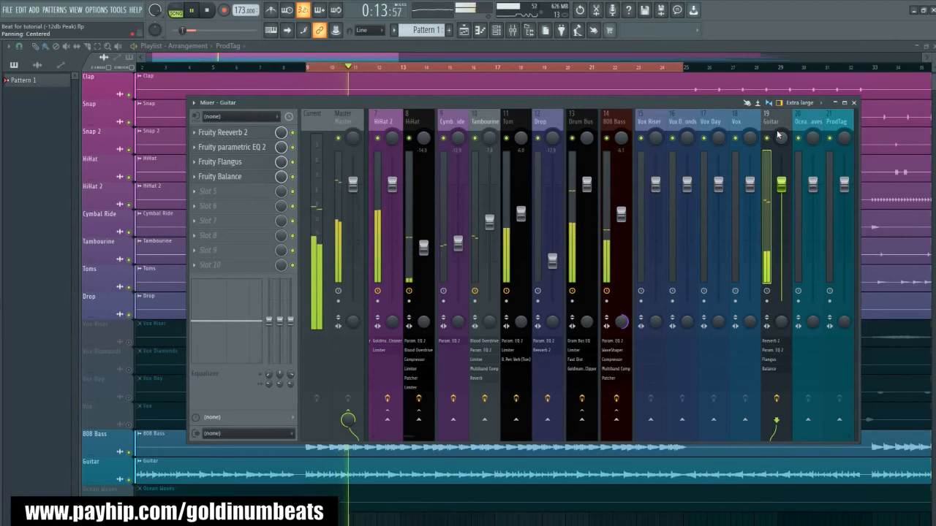
key("space")
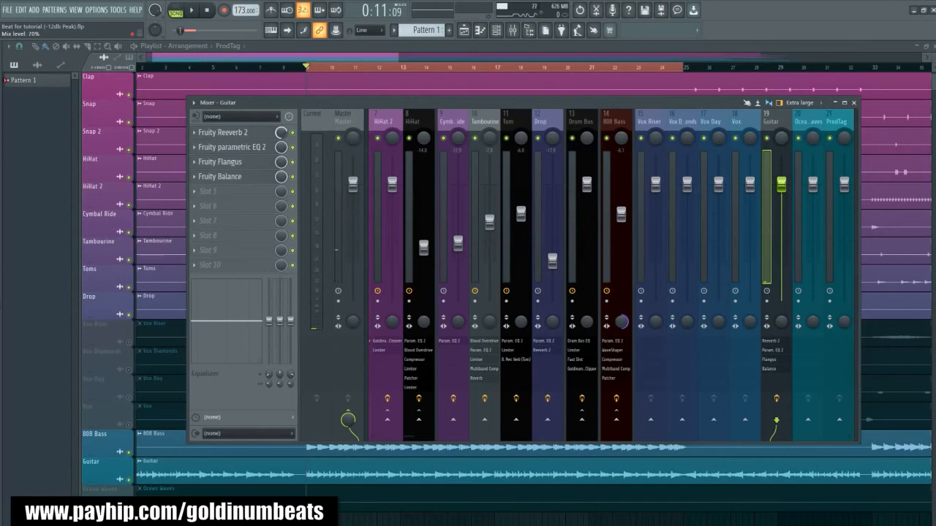
- Lower the Guitar mixer track's volume to about -3.7 dB while the song plays
key("space")
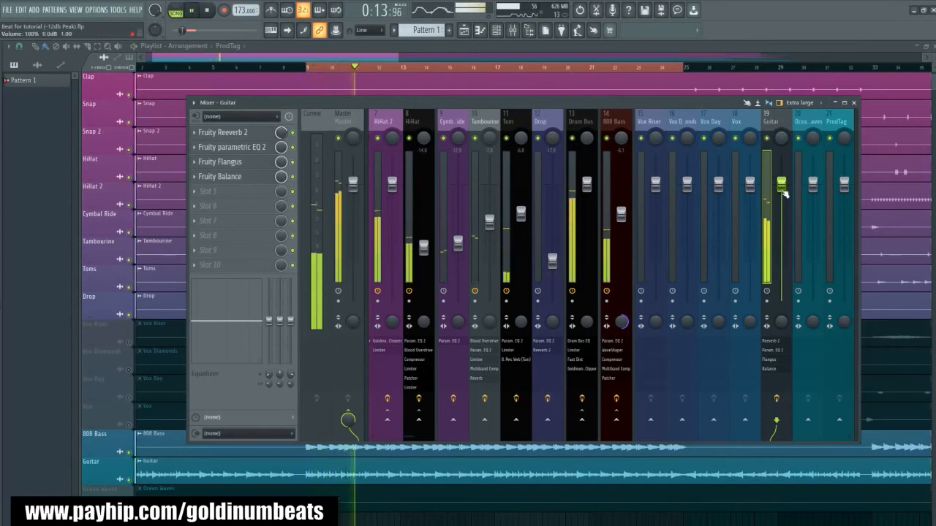
left_click_drag(783, 192, 781, 209)
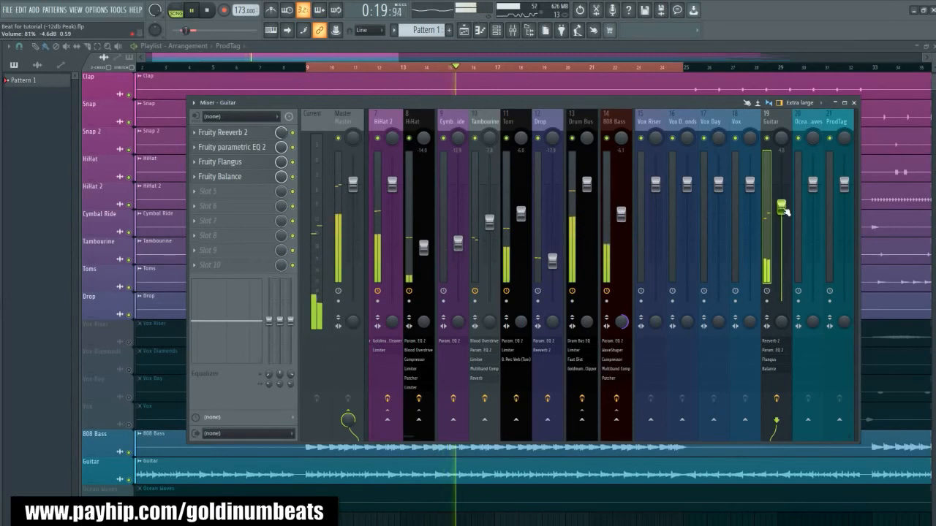
left_click_drag(783, 208, 783, 211)
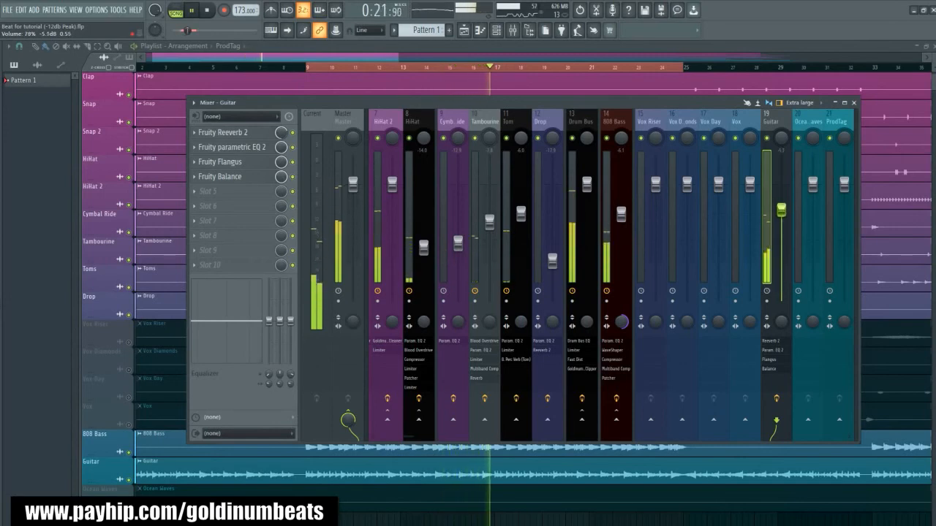
left_click_drag(781, 210, 782, 202)
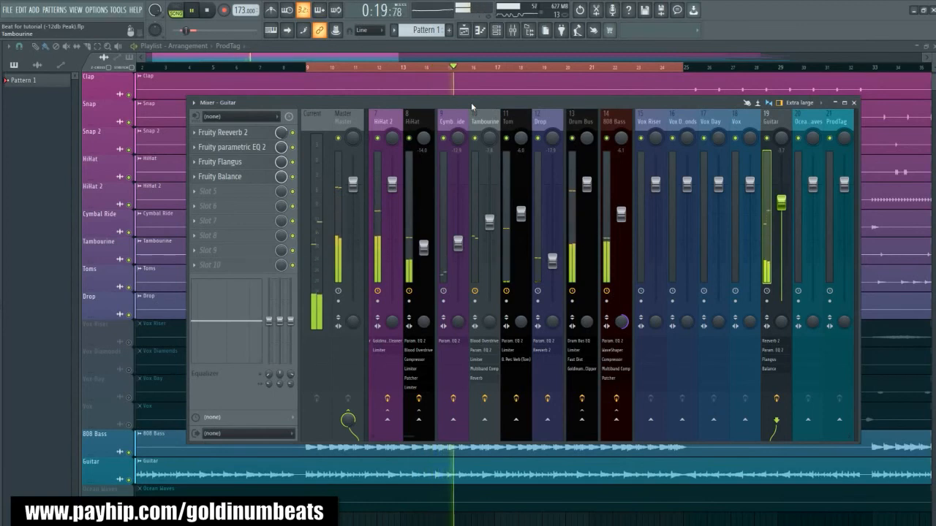
left_click_drag(468, 102, 453, 91)
key("space")
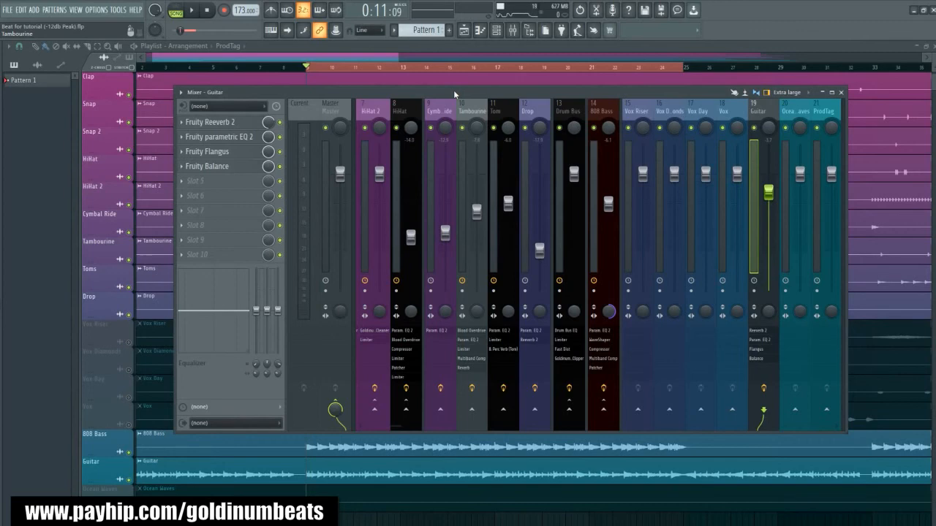
- Sidechain the Drum Bus to the Guitar mixer track and select the Guitar track
left_click(565, 114)
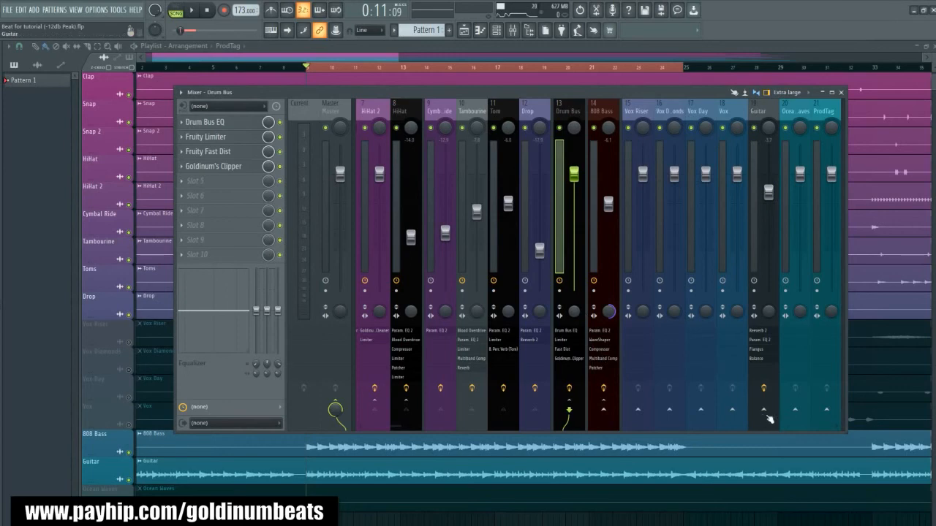
right_click(764, 412)
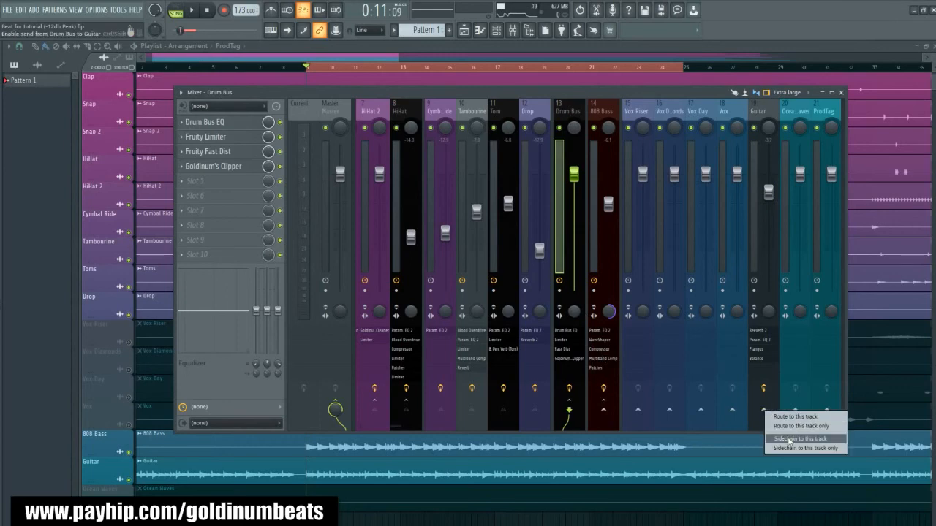
left_click(789, 439)
left_click(763, 115)
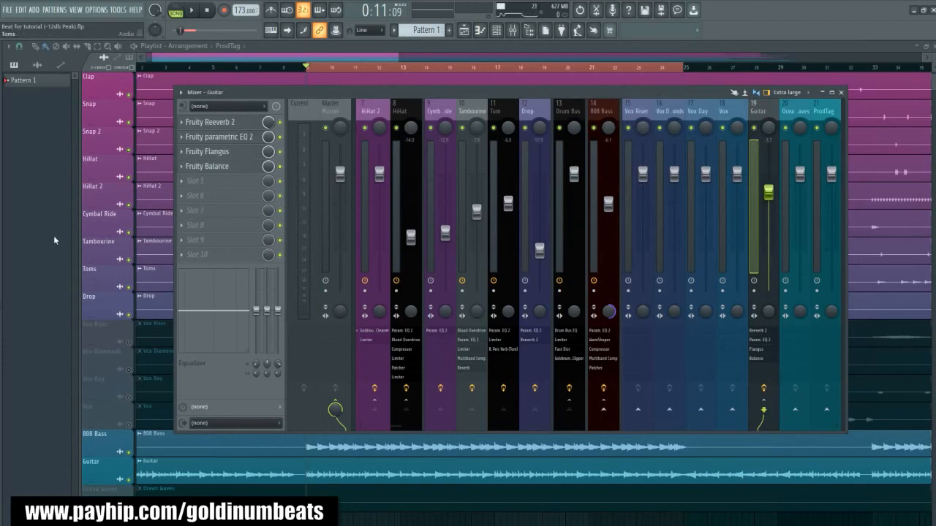
- Load SpaceMaker V2.0 (SC Dynamic EQ) from the Mixing and Mastering Patches presets onto the Guitar mixer track
key("alt+F8")
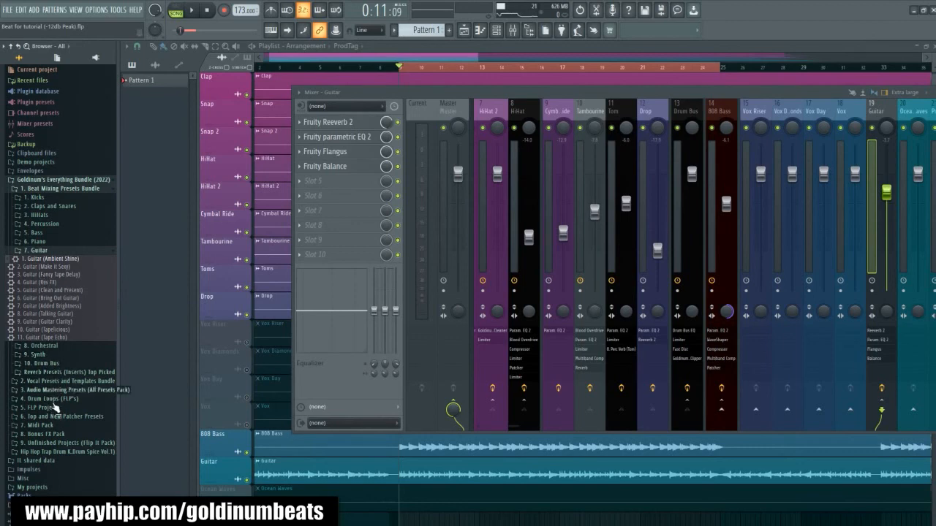
left_click(57, 416)
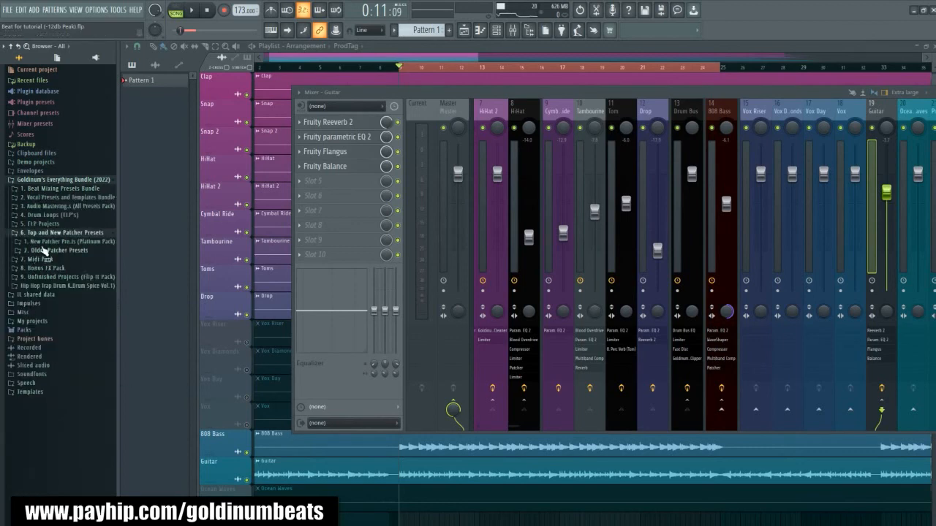
left_click(44, 243)
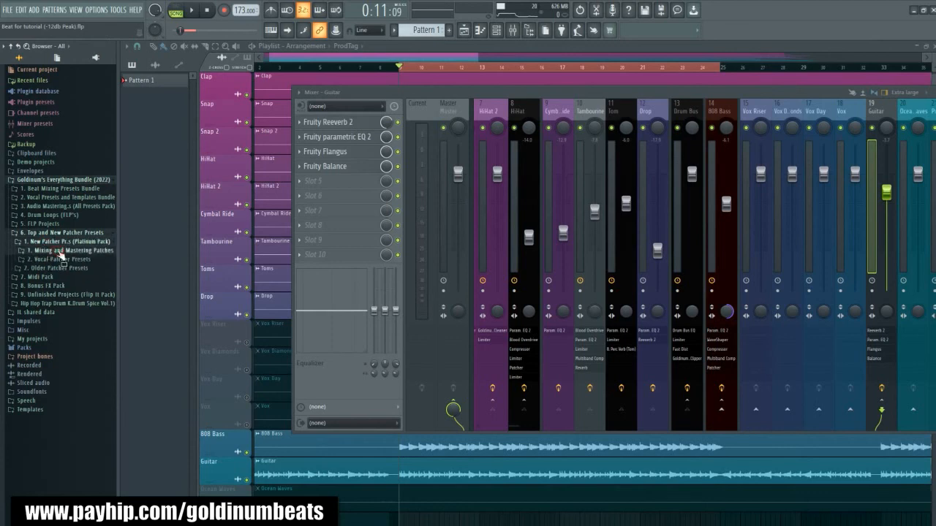
left_click(61, 250)
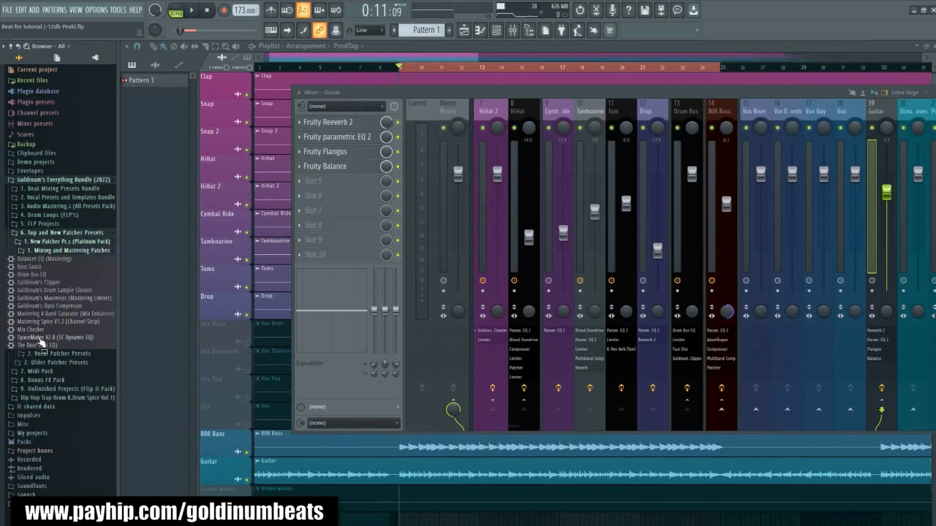
left_click_drag(87, 354, 763, 117)
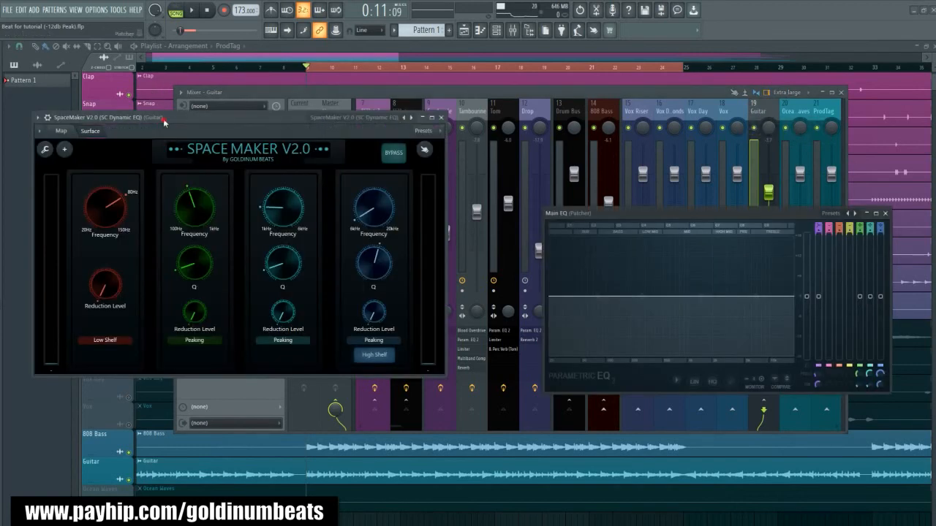
left_click_drag(163, 119, 196, 139)
- In SpaceMaker's map, add the sidechain audio output to the From FL Studio node and connect it to Side Chain Signal
left_click(96, 157)
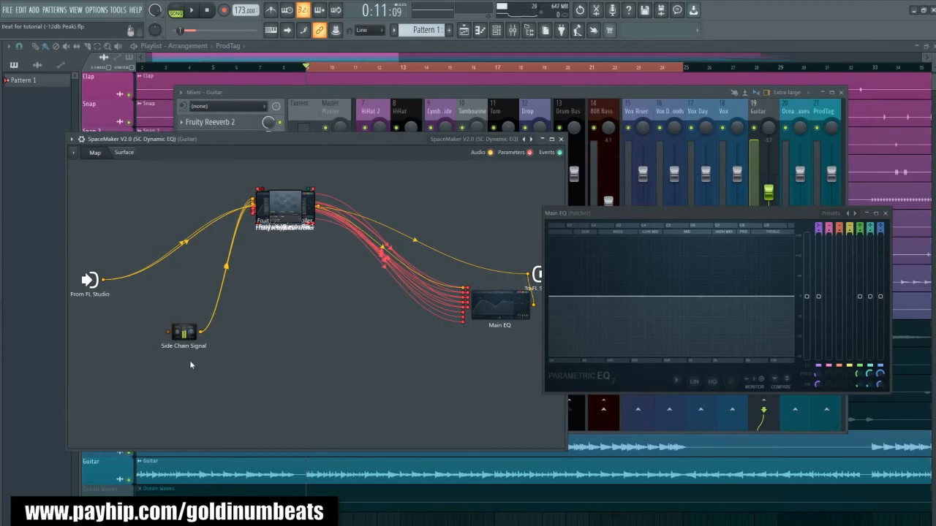
right_click(91, 285)
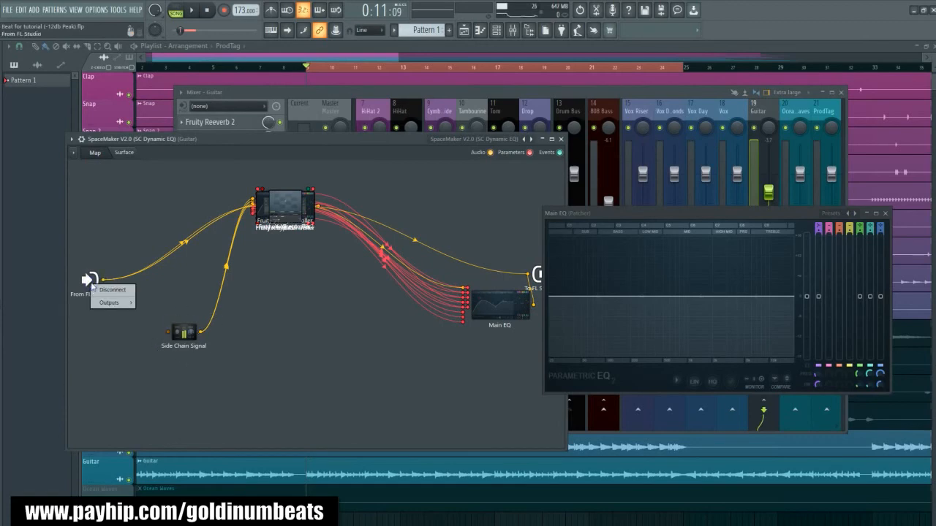
mouse_move(117, 302)
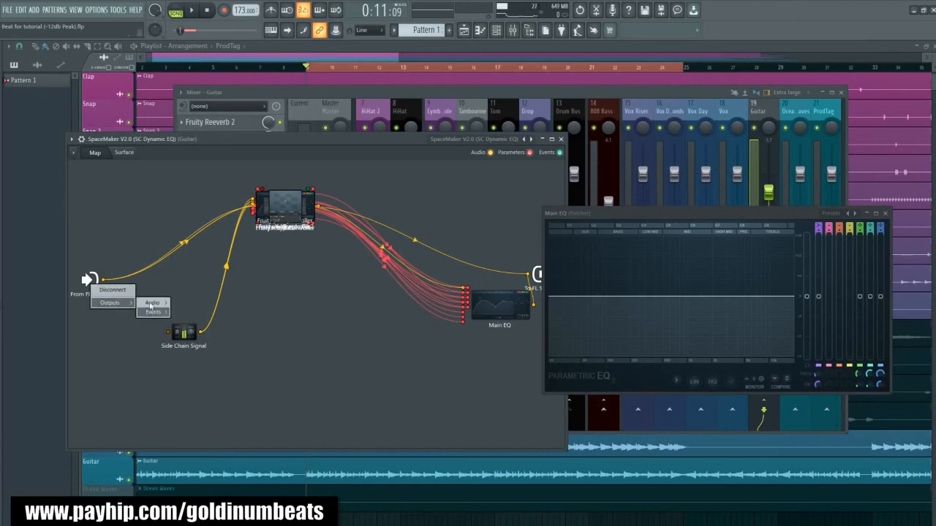
mouse_move(153, 302)
left_click(198, 354)
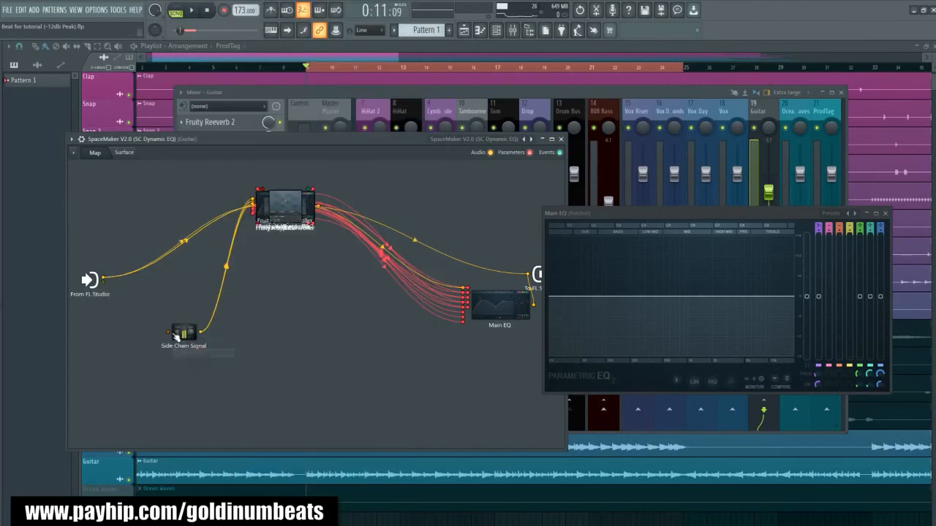
left_click_drag(112, 293, 114, 295)
left_click_drag(150, 327, 169, 333)
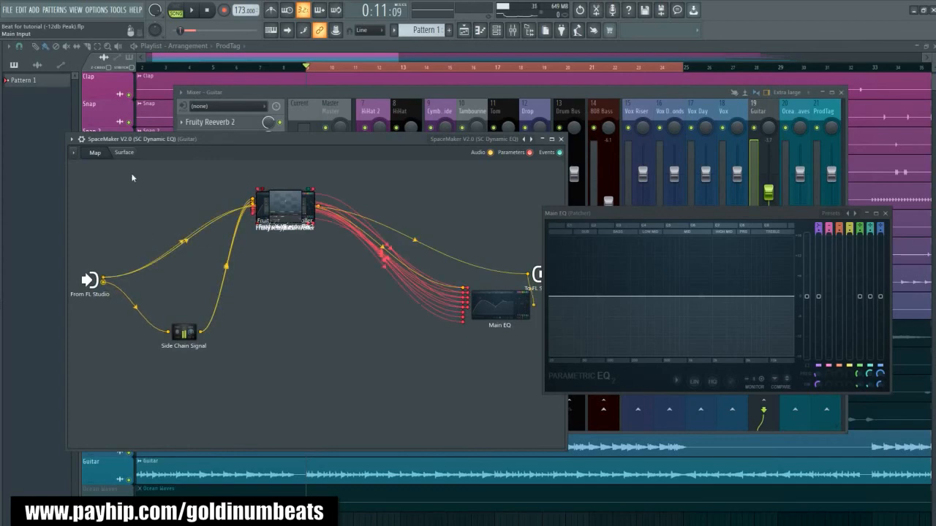
- Switch SpaceMaker from its map to its control surface and position its window beside the Main EQ display
left_click(124, 153)
left_click_drag(175, 141, 180, 166)
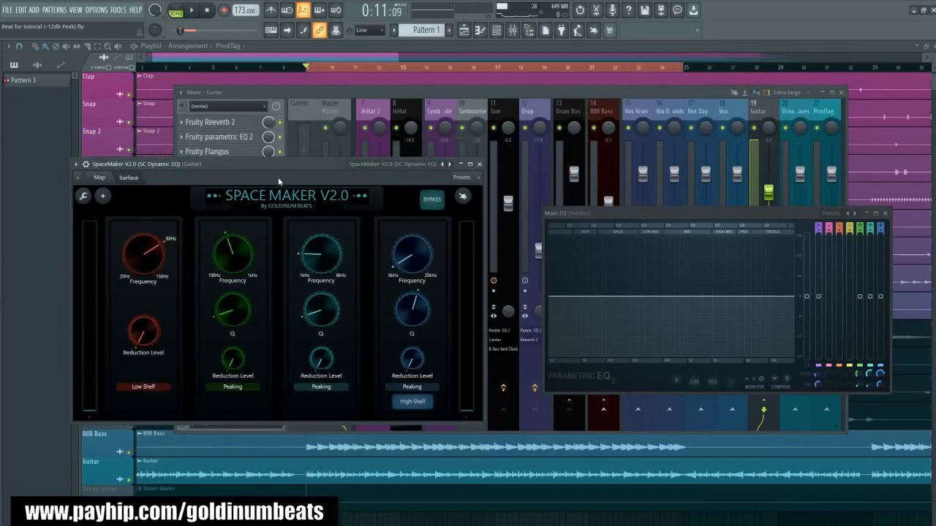
left_click_drag(266, 164, 270, 177)
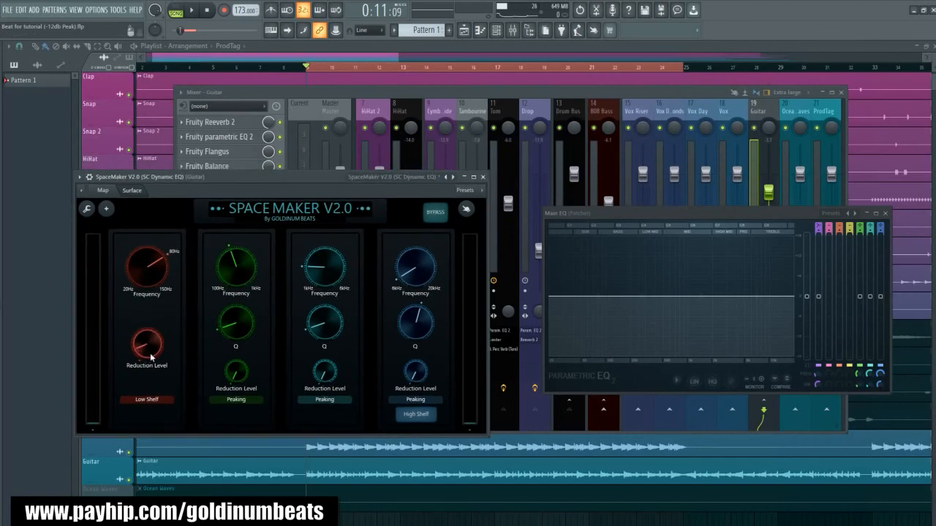
- With the song playing, adjust the frequency and reduction level of SpaceMaker's low-shelf band
key("space")
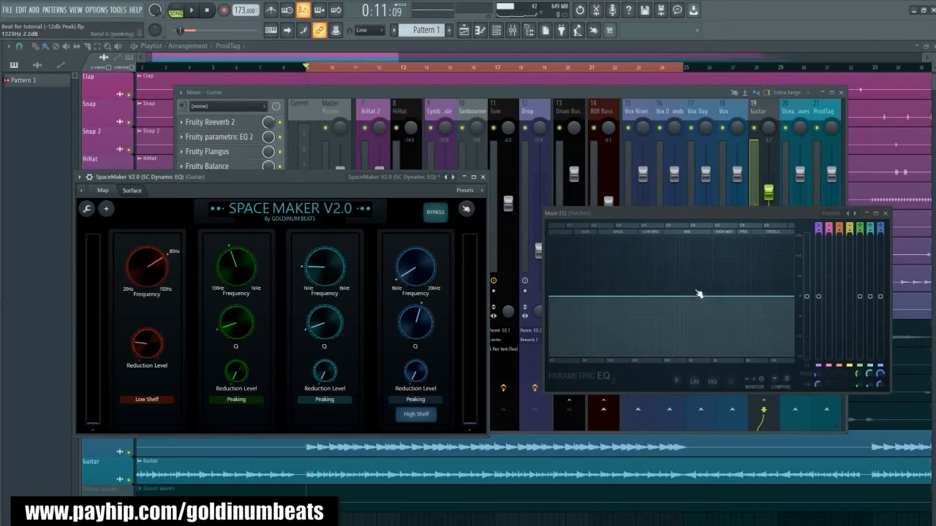
key("space")
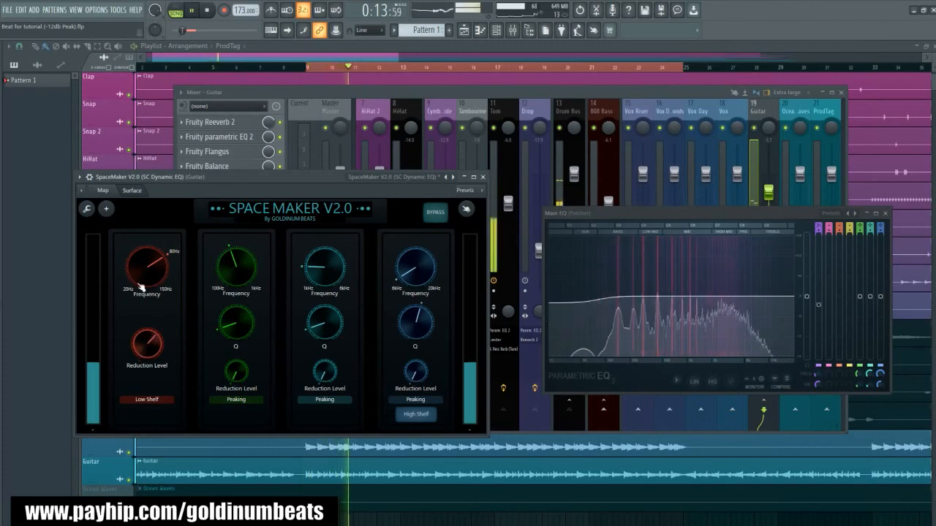
left_click_drag(146, 282, 147, 244)
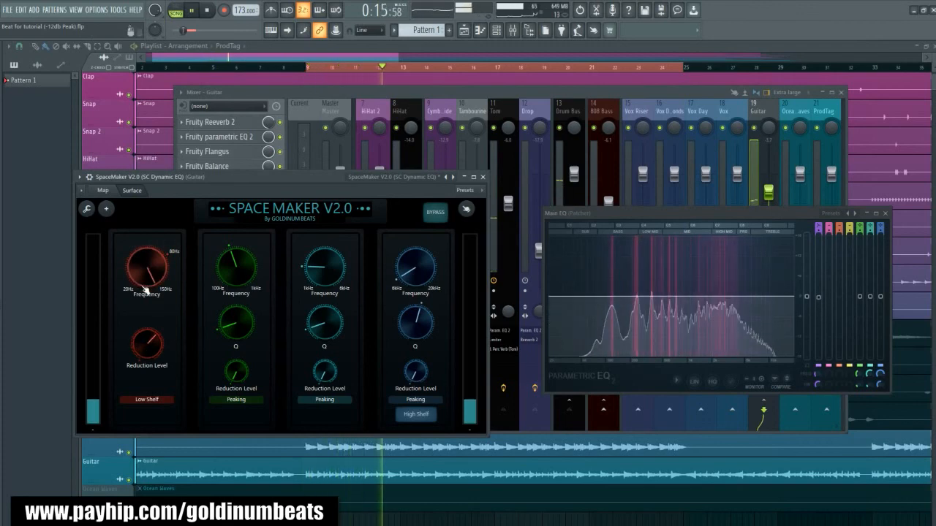
left_click_drag(152, 342, 152, 349)
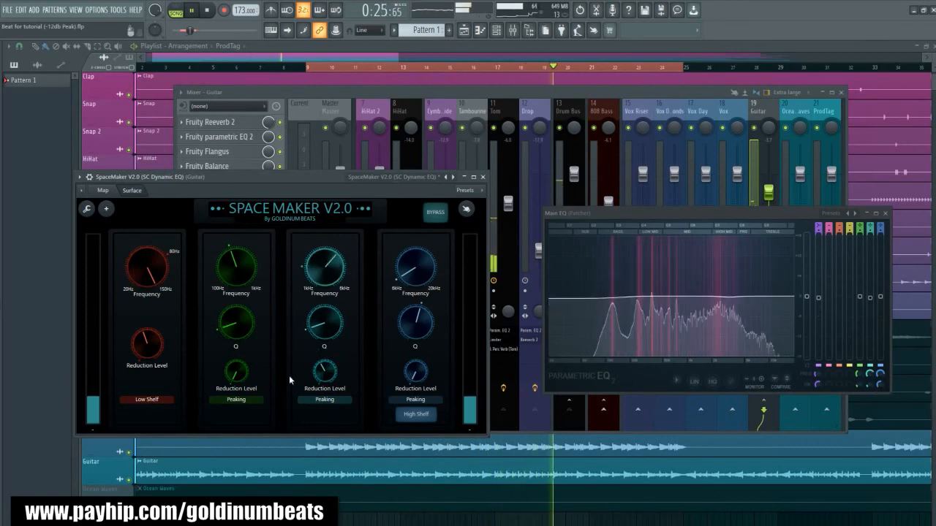
- Adjust the Q and reduction level of SpaceMaker's 1–6 kHz peaking band, and close the Main EQ and SpaceMaker windows
left_click_drag(327, 324, 327, 303)
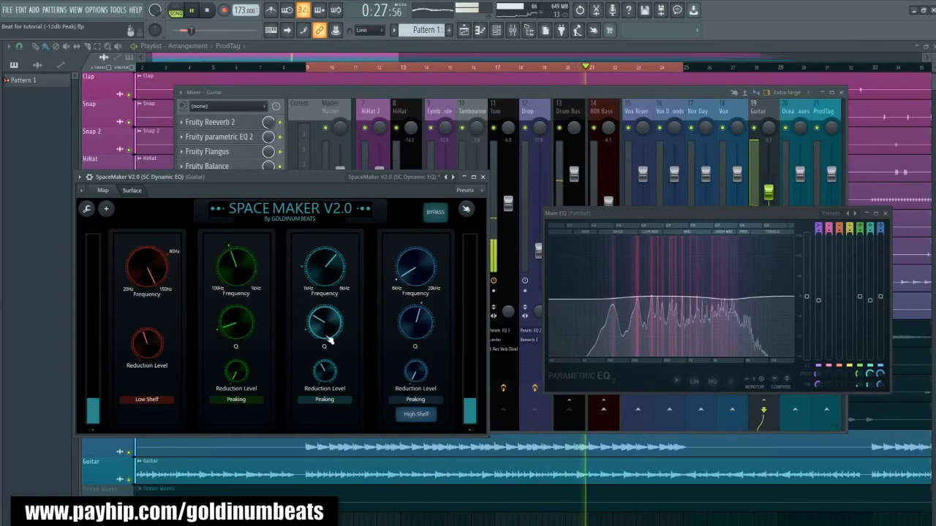
left_click_drag(328, 369, 328, 366)
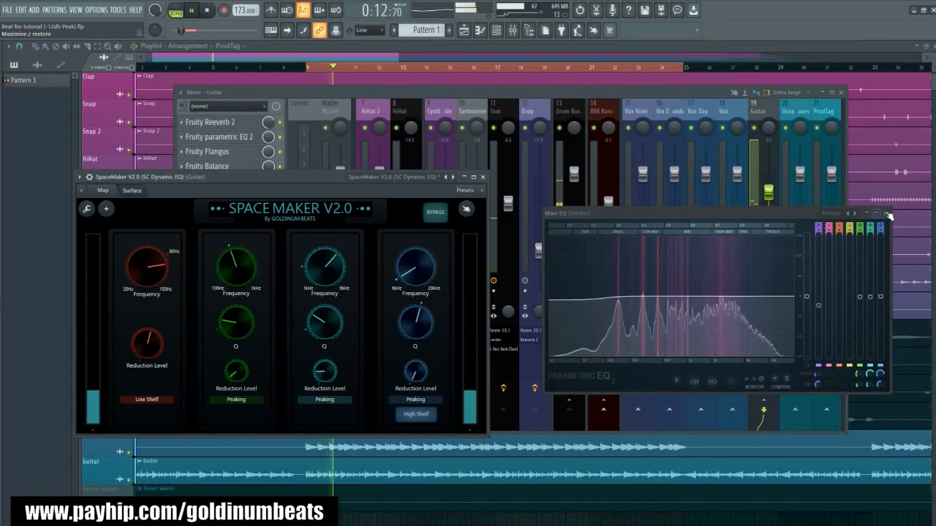
key("space")
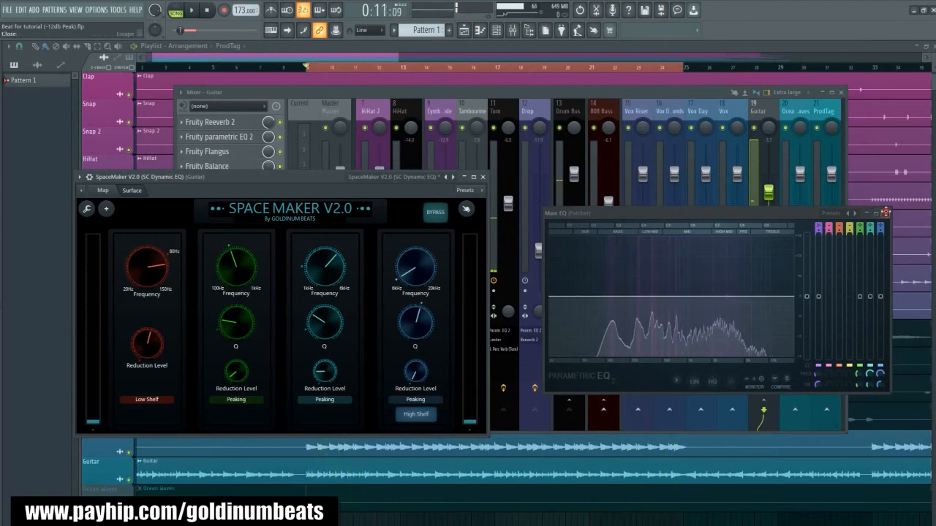
left_click(888, 215)
left_click(483, 178)
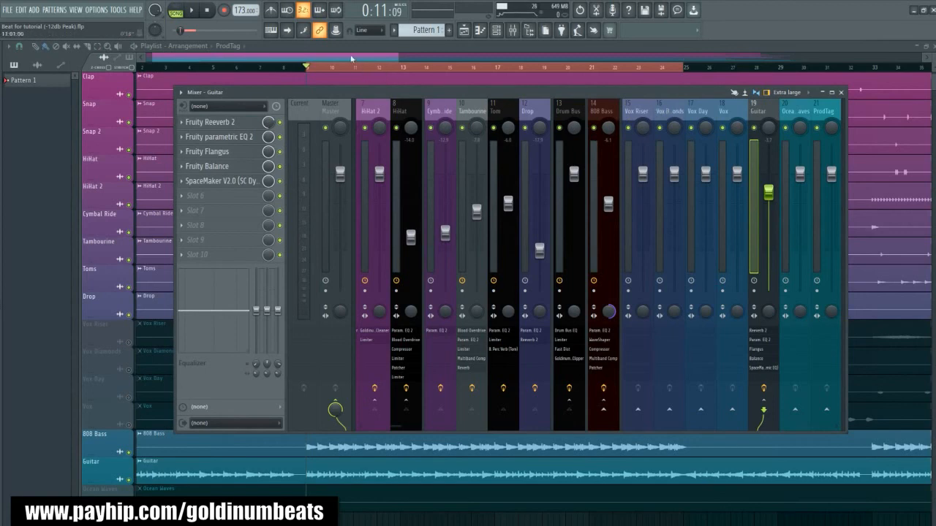
- Unmute the Vox Riser playlist track and play the beat with it while viewing the mixer
left_click_drag(637, 107, 666, 113)
key("F9")
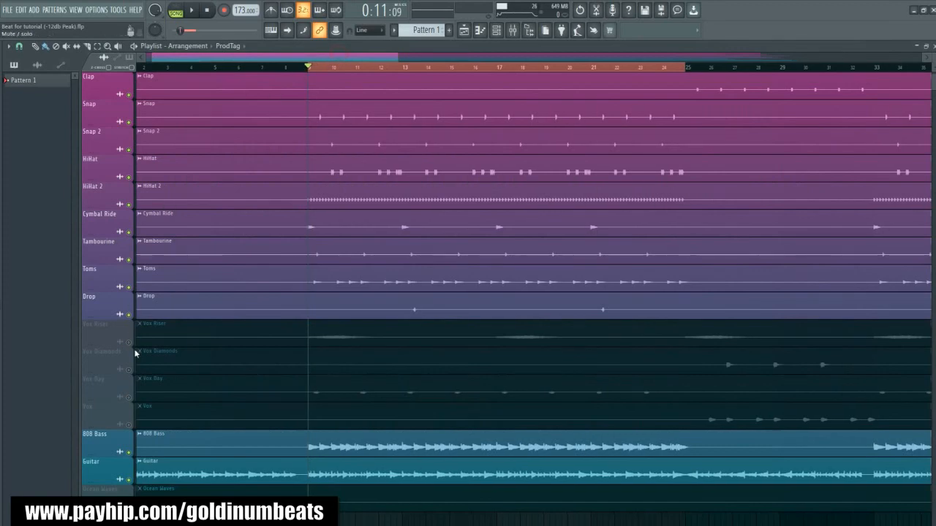
left_click(129, 342)
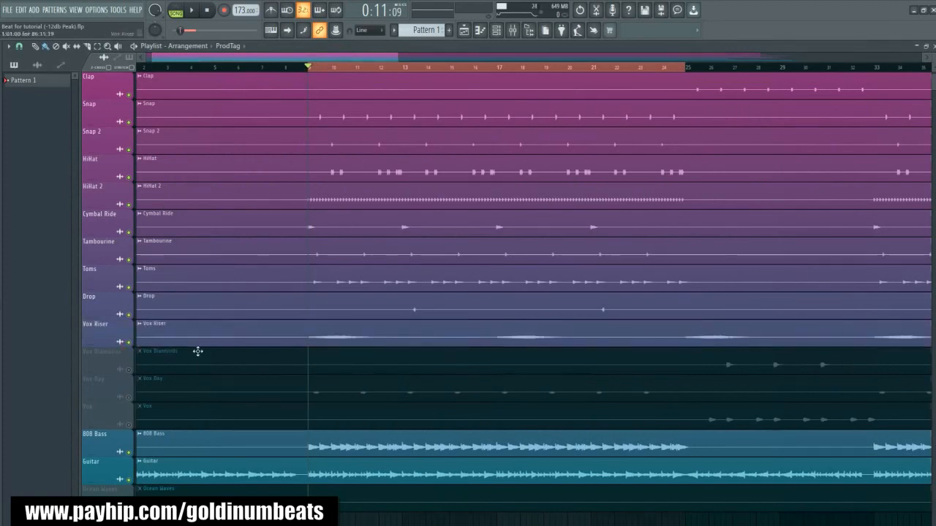
key("space")
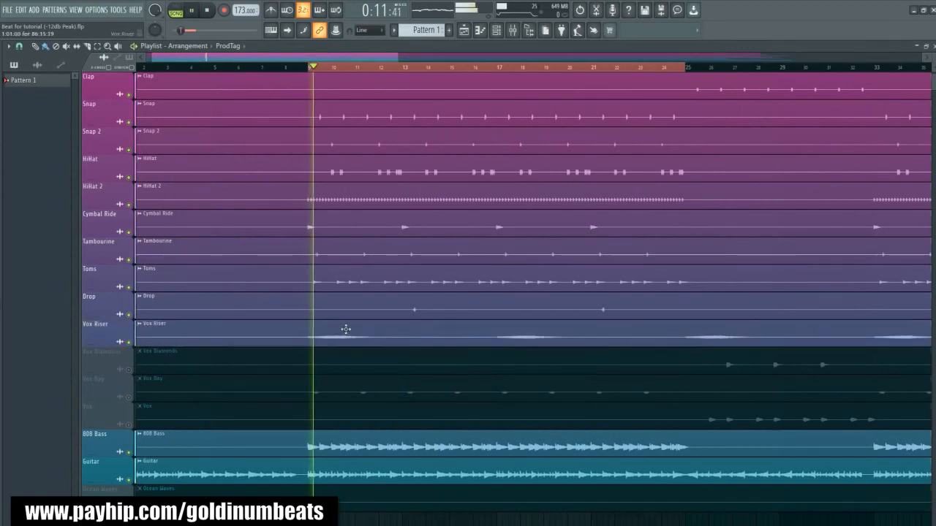
left_click(513, 31)
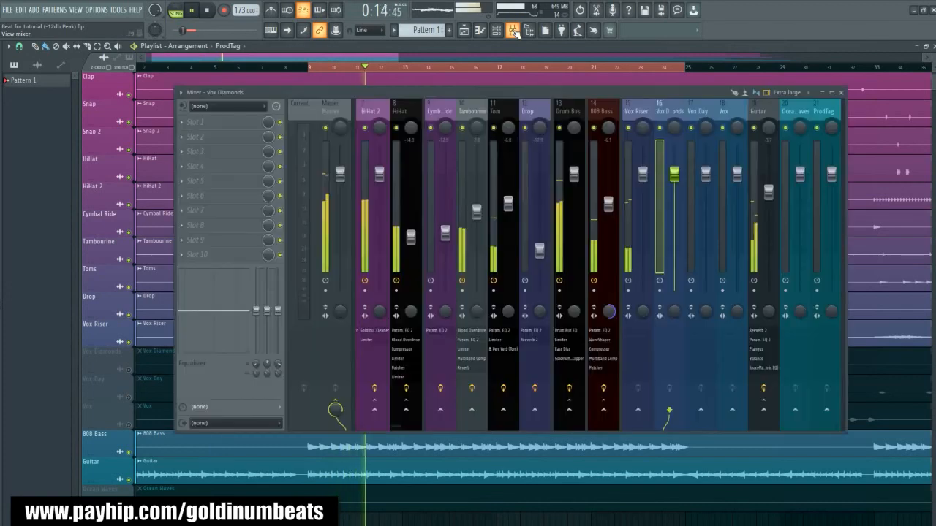
key("space")
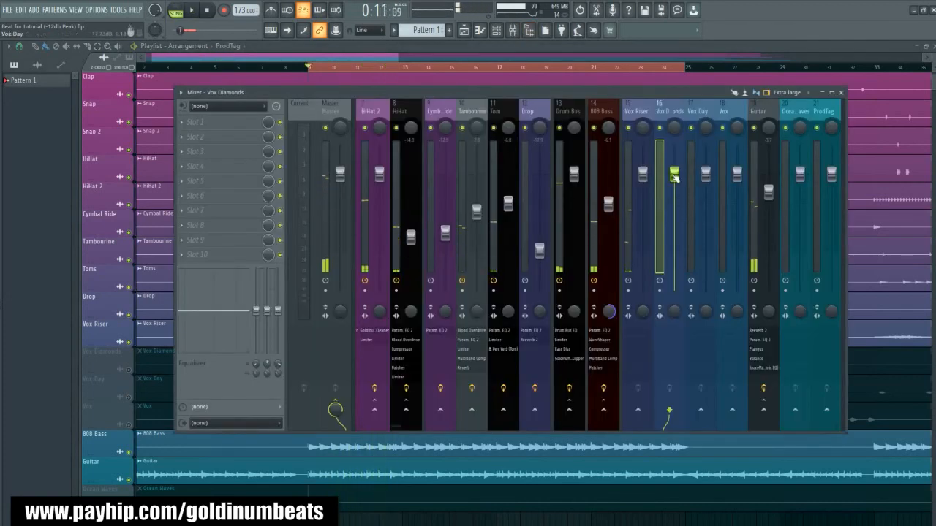
- Lower the Vox Riser mixer track's volume to about -20.2 dB, checking it against the playing song
left_click_drag(642, 174, 646, 283)
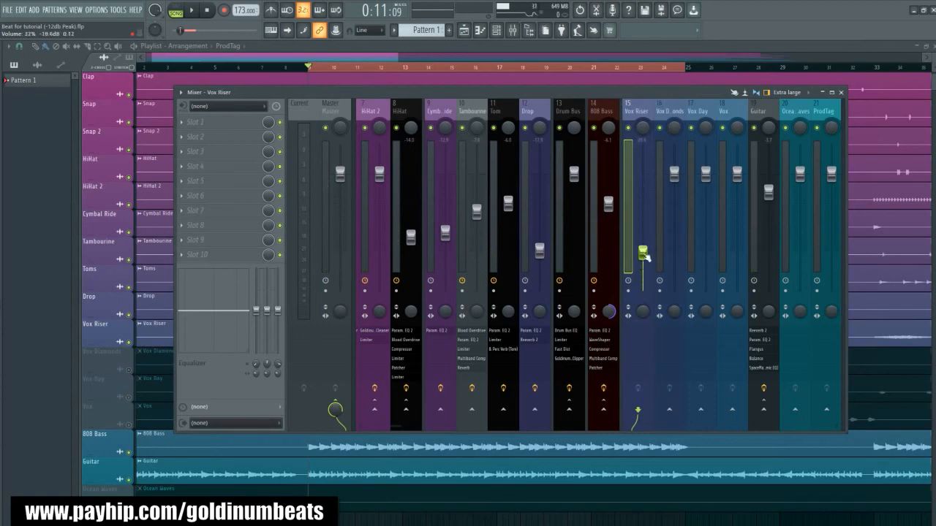
key("space")
left_click_drag(644, 244, 645, 257)
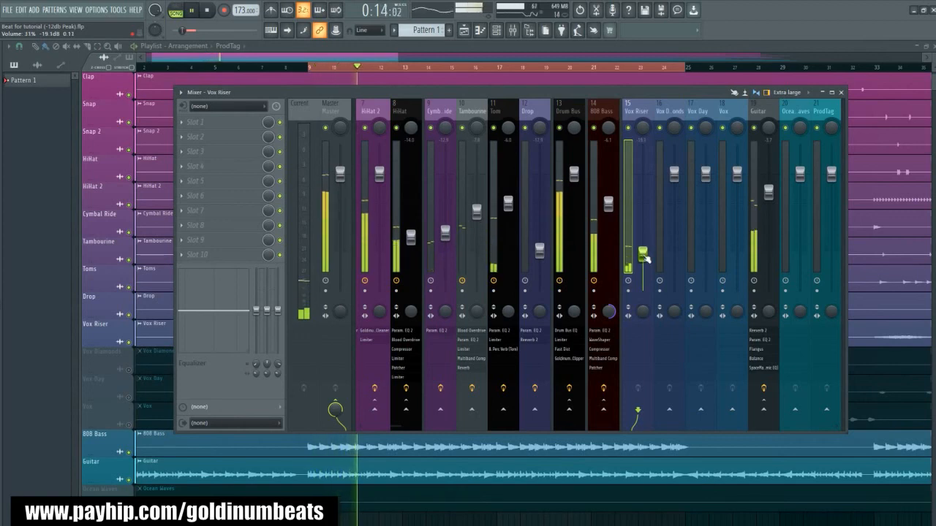
left_click_drag(645, 256, 645, 261)
key("space")
key("space")
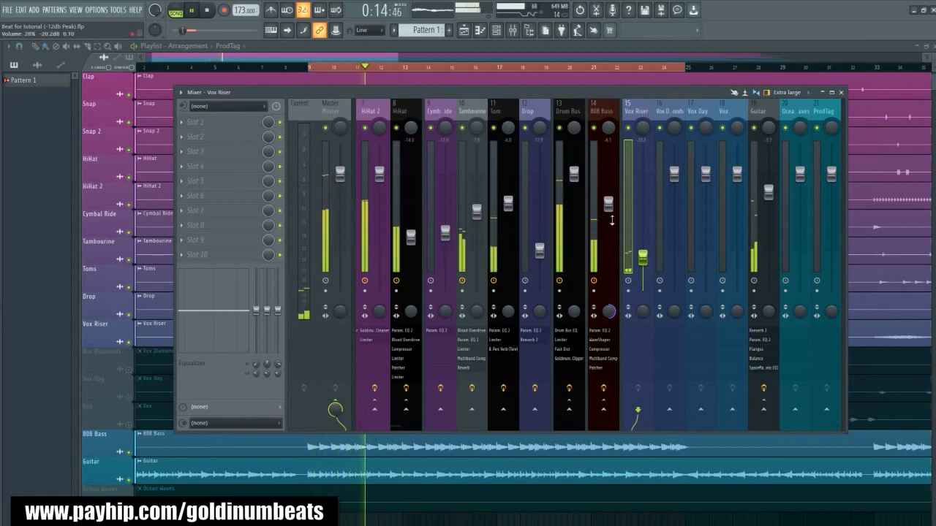
key("space")
key("space")
- Unmute the Vox Day playlist track and pull the Vox Diamonds mixer track's volume all the way down
key("F9")
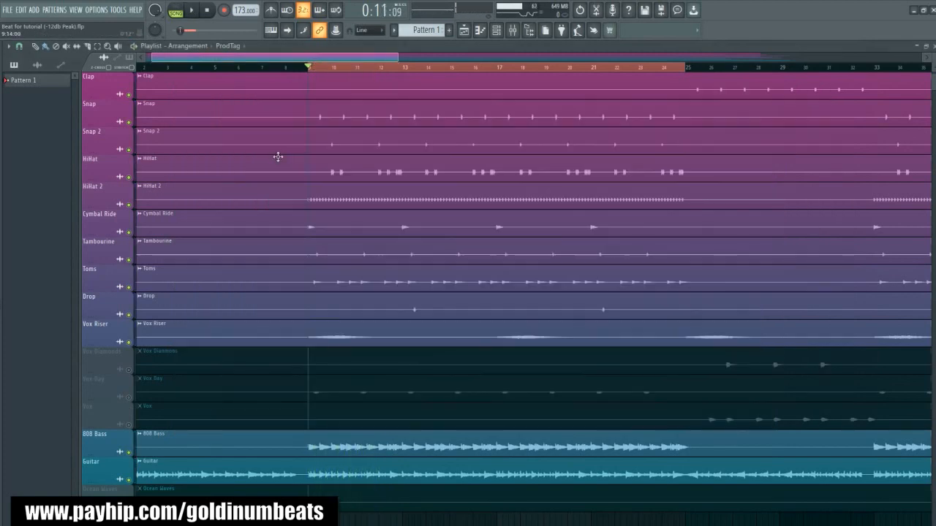
left_click(129, 397)
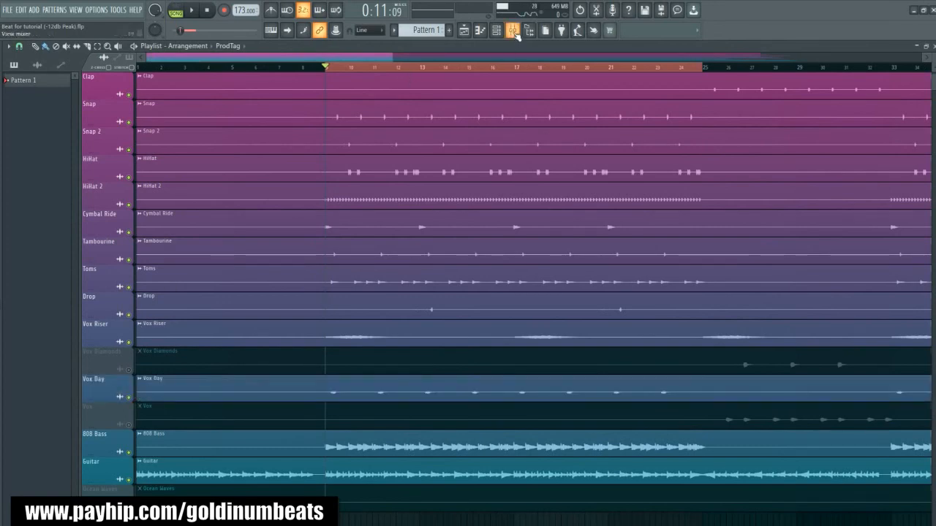
left_click(515, 33)
left_click_drag(679, 174, 676, 292)
- Lower the Vox Day mixer track's volume to about -15 dB while the song plays
key("space")
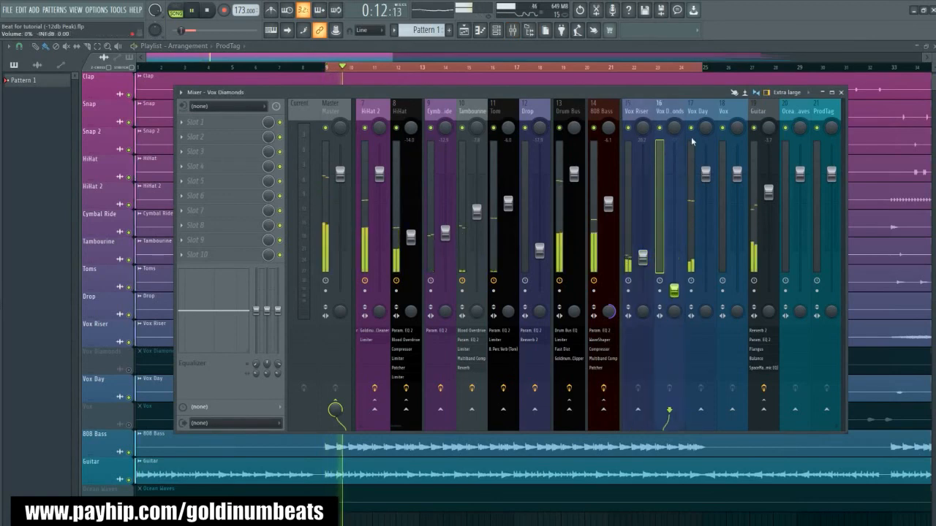
left_click_drag(706, 174, 706, 229)
key("space")
key("space")
left_click_drag(707, 233, 706, 243)
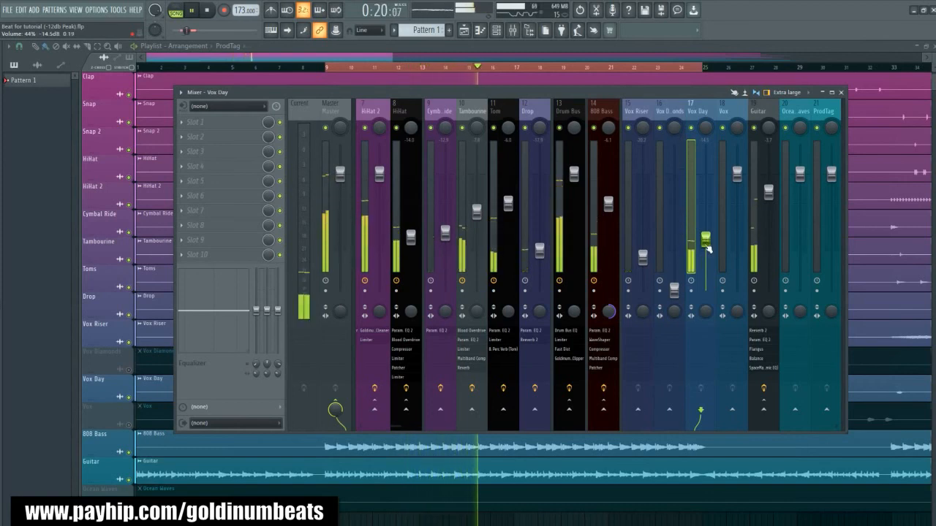
left_click_drag(705, 240, 706, 241)
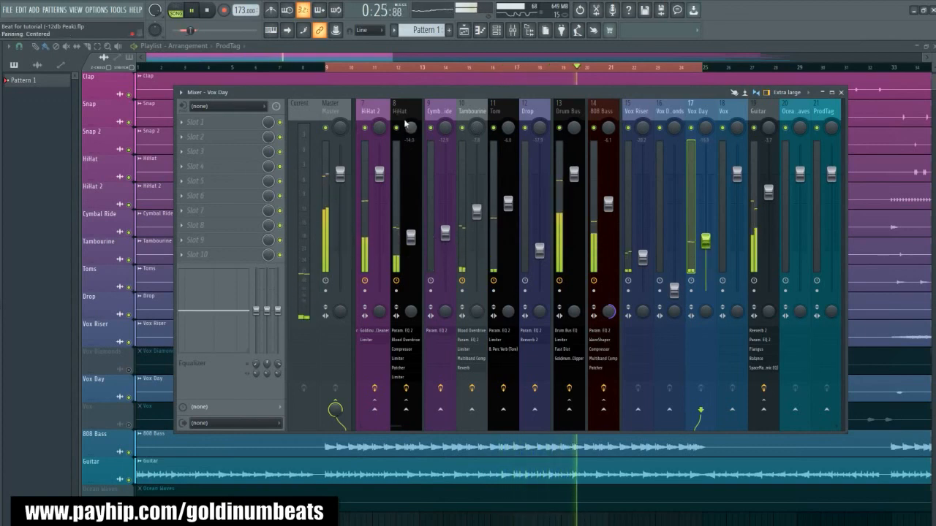
- Audition the Vox Day mixer track in solo, and return to hearing it within the full mix
key("space")
right_click(692, 130)
key("space")
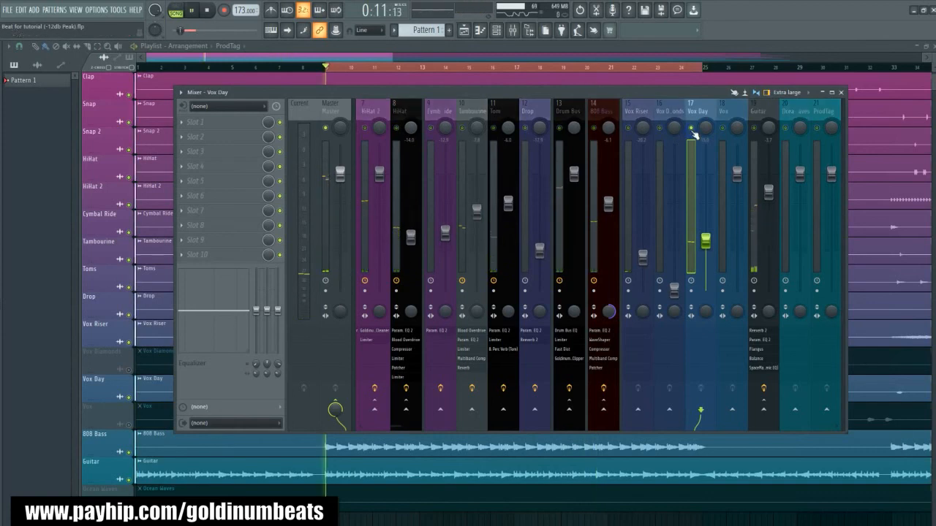
key("space")
key("space")
key("space")
key("space")
right_click(691, 130)
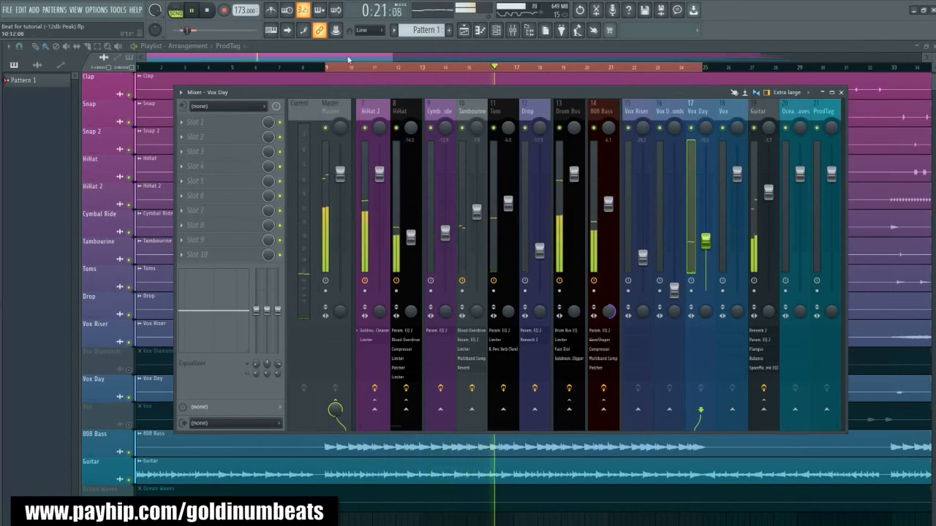
key("space")
- Play back the current mix and examine the levels across the mixer tracks
key("F9")
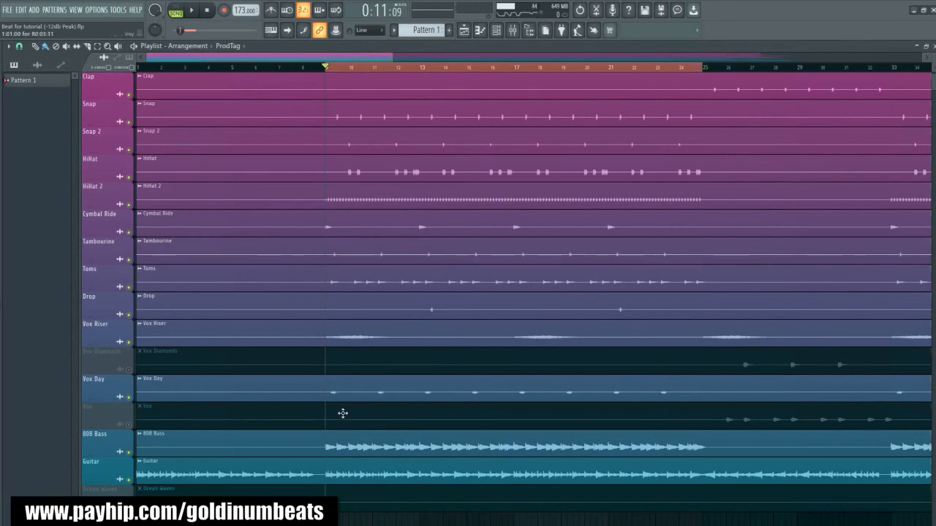
left_click(513, 30)
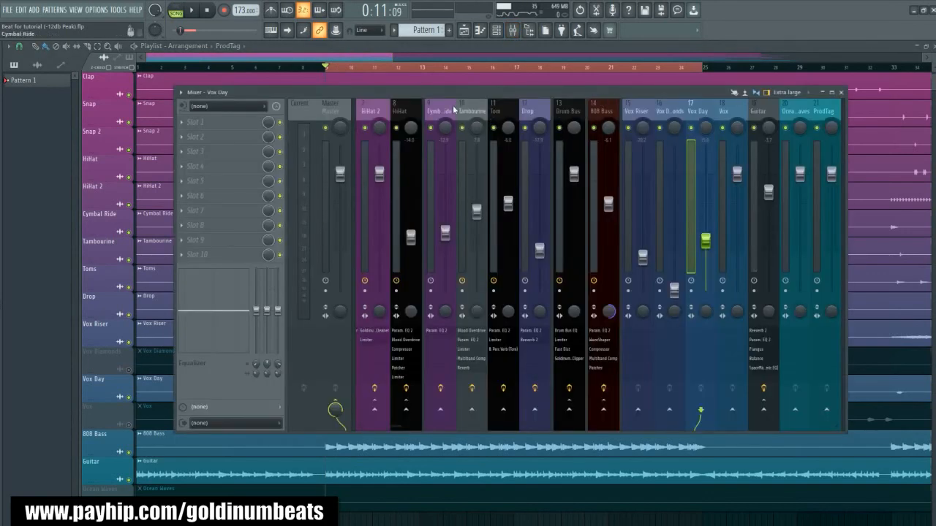
scroll(453, 110, "up", 5)
key("space")
scroll(454, 110, "down", 5)
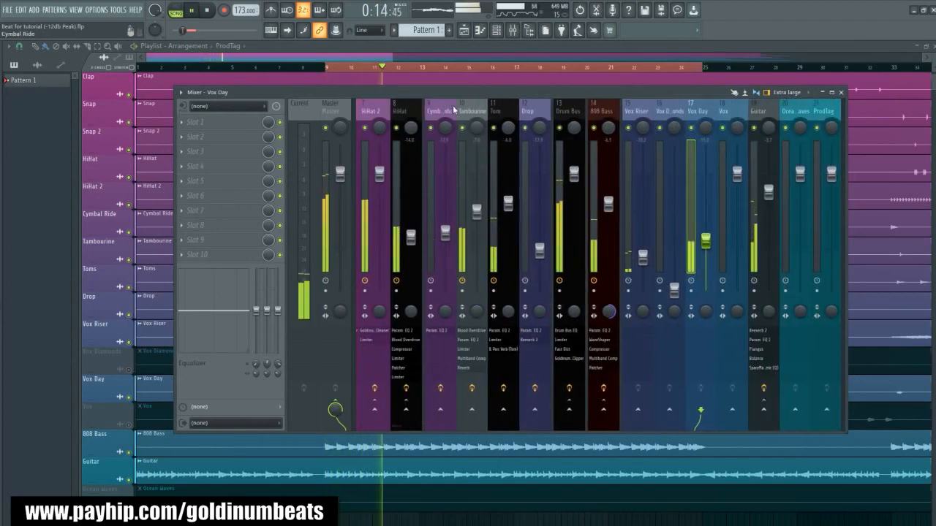
scroll(447, 111, "up", 5)
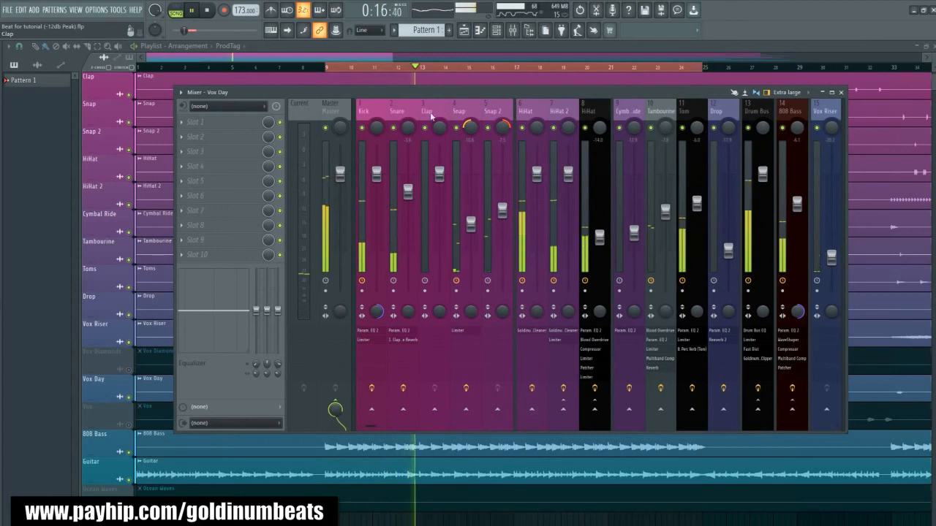
- Stop playback, select the Master track and expand the Audio Mastering Presets Pack to Goldinum's Mastering Presets in the browser
left_click(331, 106)
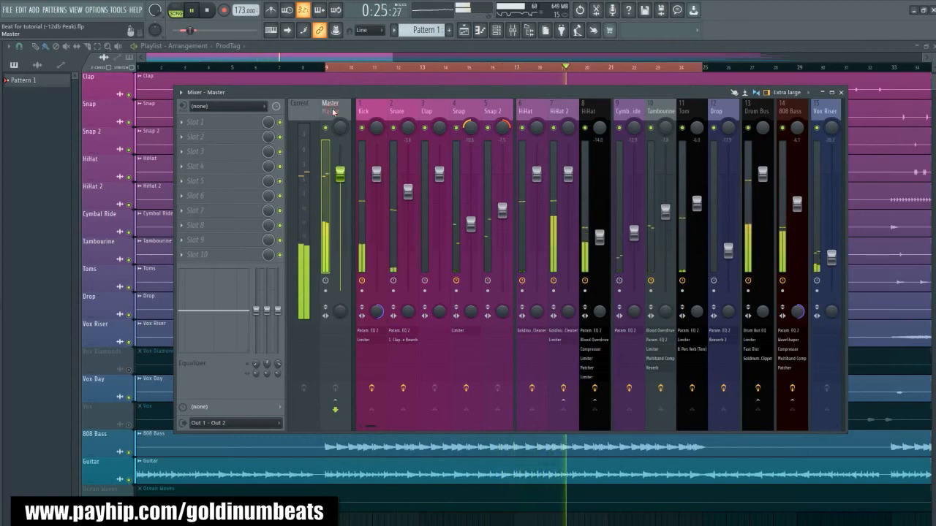
key("space")
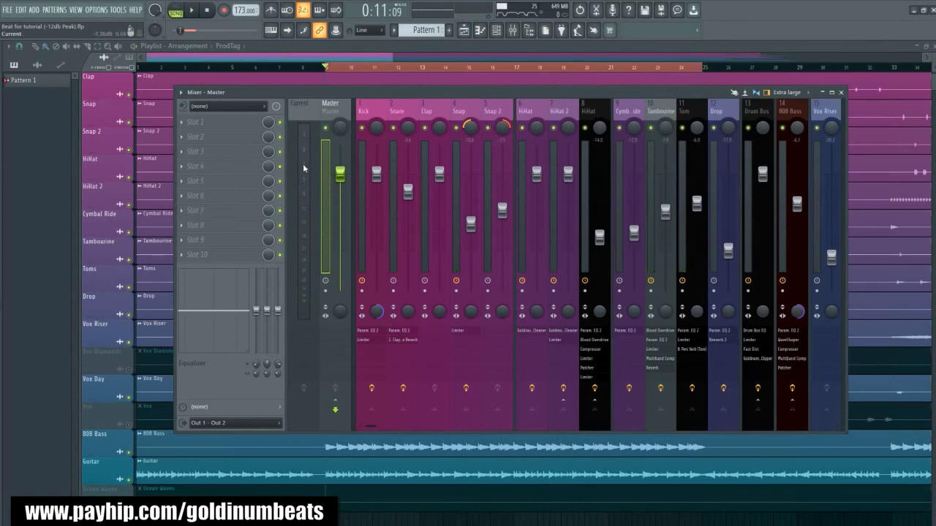
key("alt+F8")
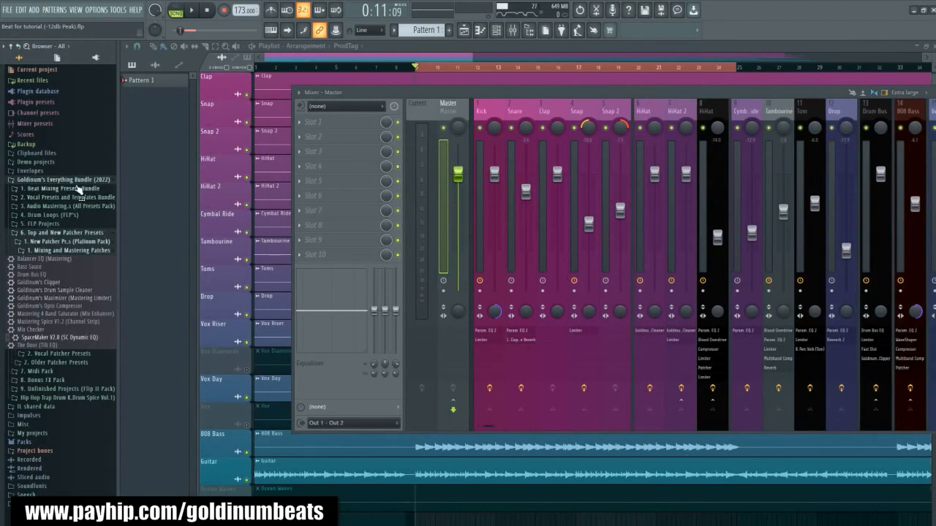
left_click(55, 207)
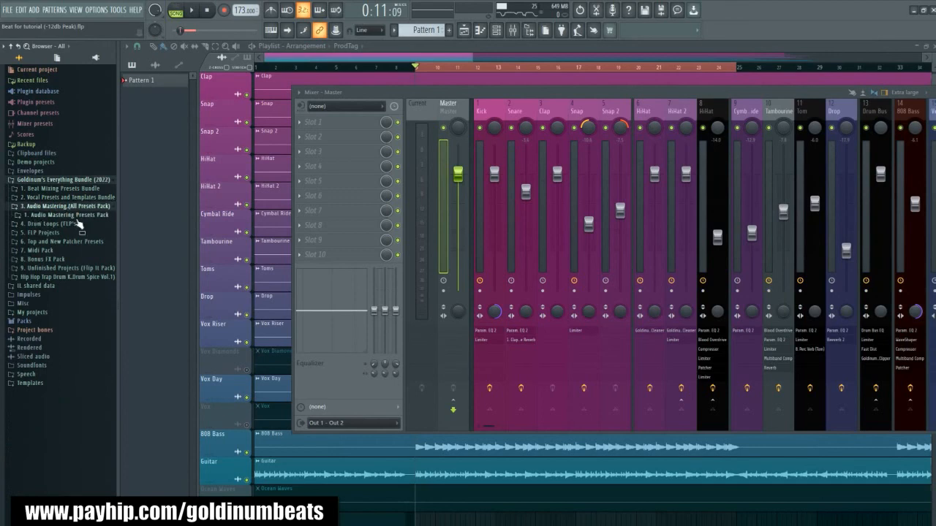
key("alt+F8")
key("alt+F8")
left_click(47, 215)
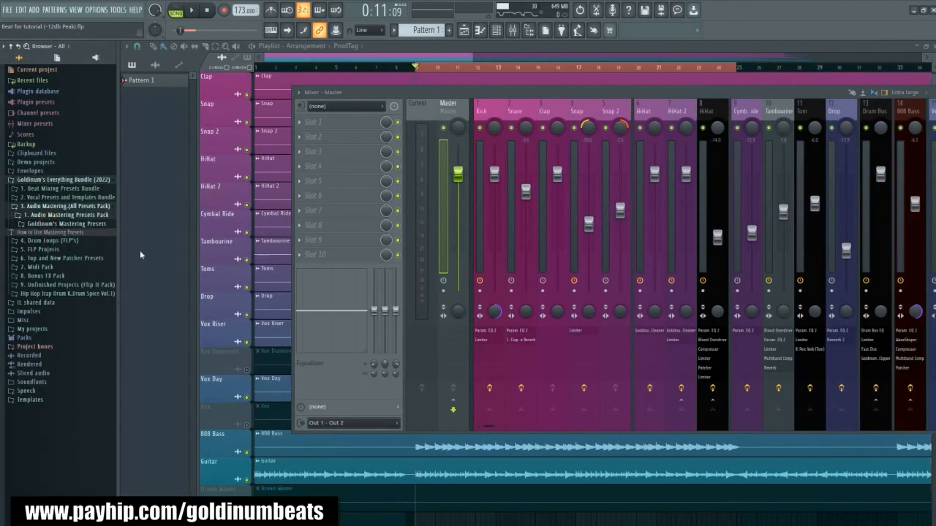
left_click(63, 225)
- Load "2. Mastering Preset (Flourish)" from Goldinum's Mastering Presets onto the Master track and audition it
scroll(68, 286, "down", 6)
scroll(69, 285, "up", 3)
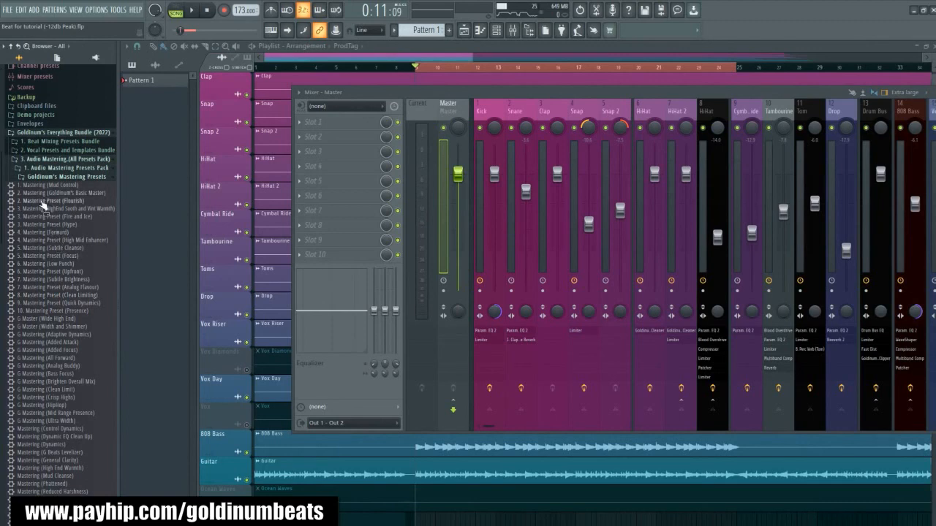
left_click_drag(135, 258, 327, 109)
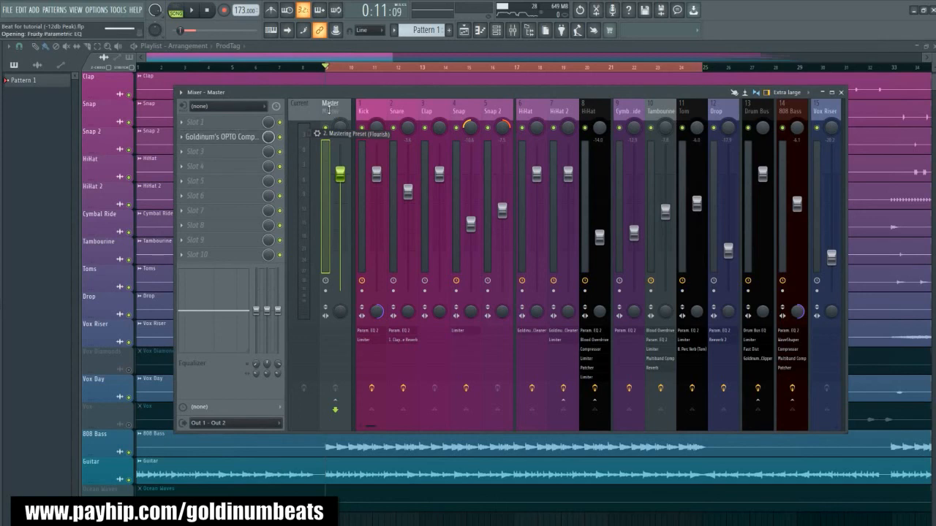
left_click_drag(329, 110, 329, 111)
key("space")
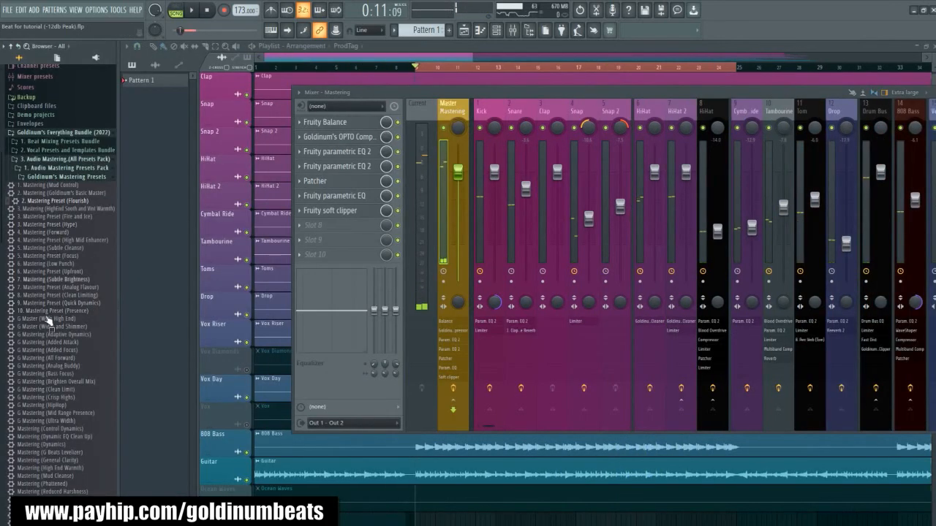
- Replace the Master track's effects with "6. Mastering Preset (Upfront)", audition the song, and stop playback
scroll(48, 322, "down", 3)
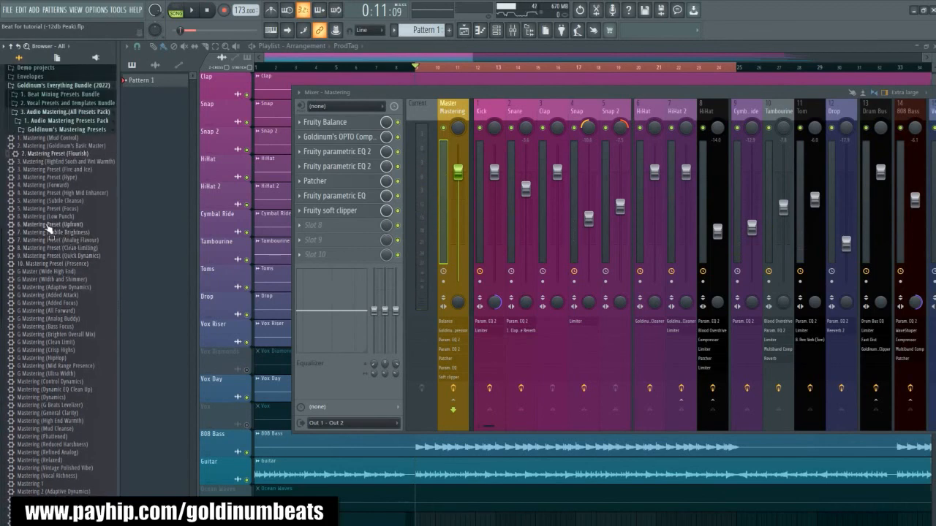
left_click_drag(215, 250, 336, 112)
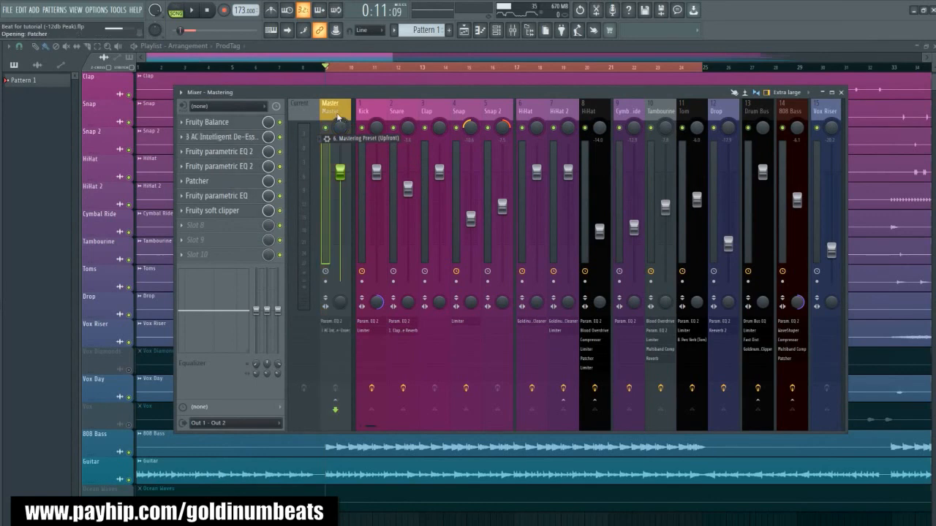
key("space")
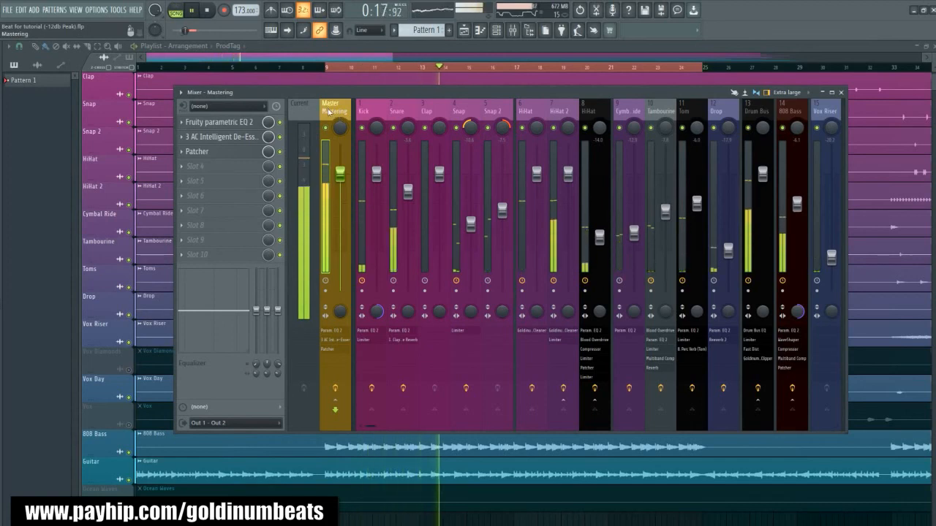
key("space")
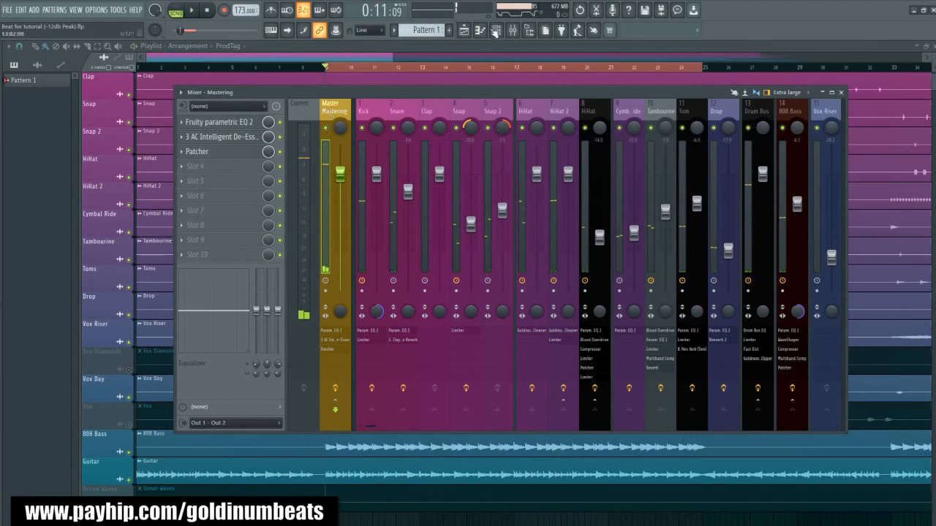
left_click(495, 30)
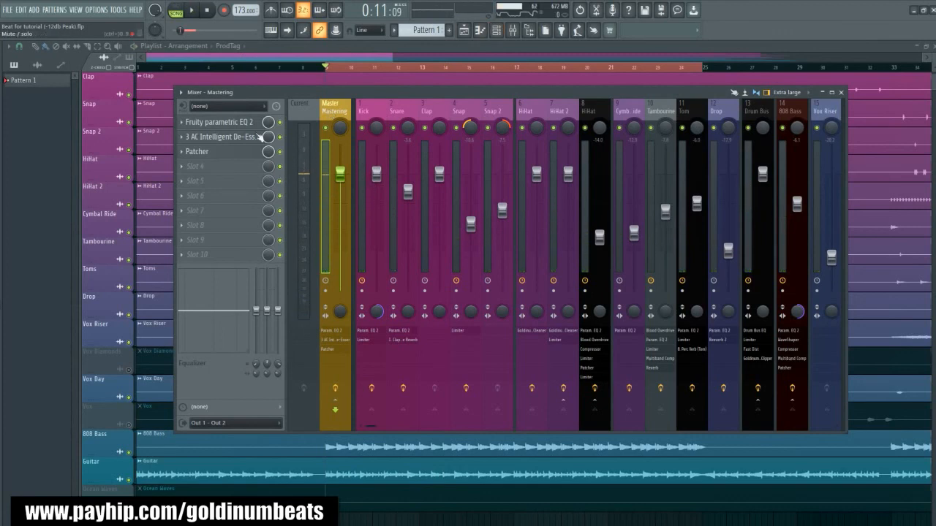
- Load "7. Mastering Preset (Analog Flavour)" onto the Master track in place of the current preset and play the song
key("alt+F8")
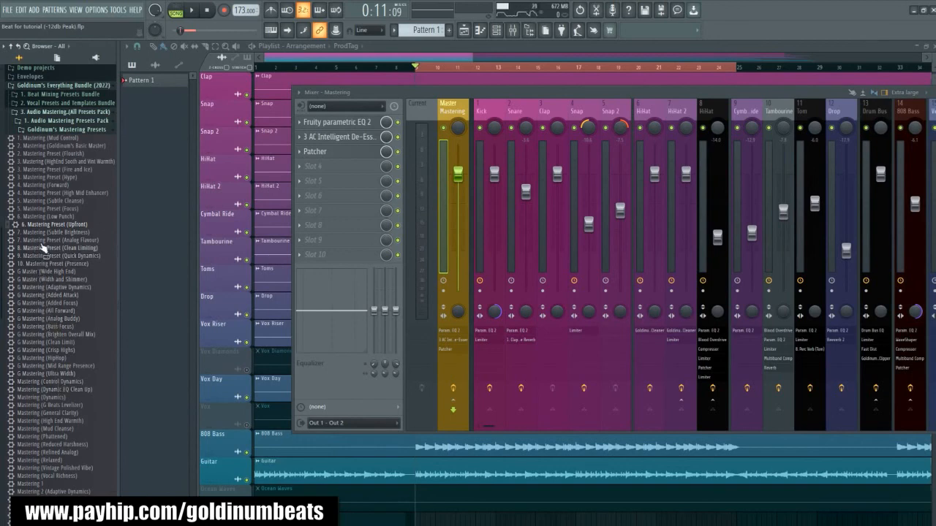
left_click_drag(35, 241, 335, 114)
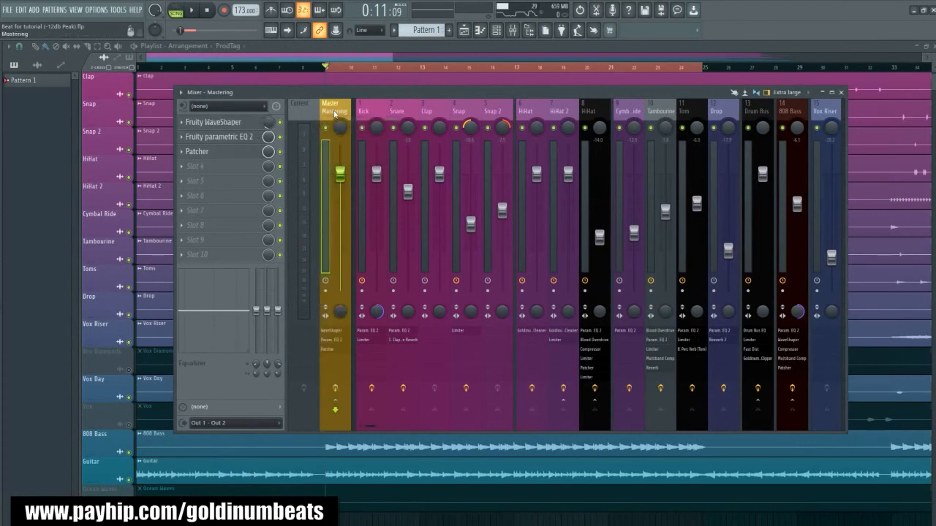
key("space")
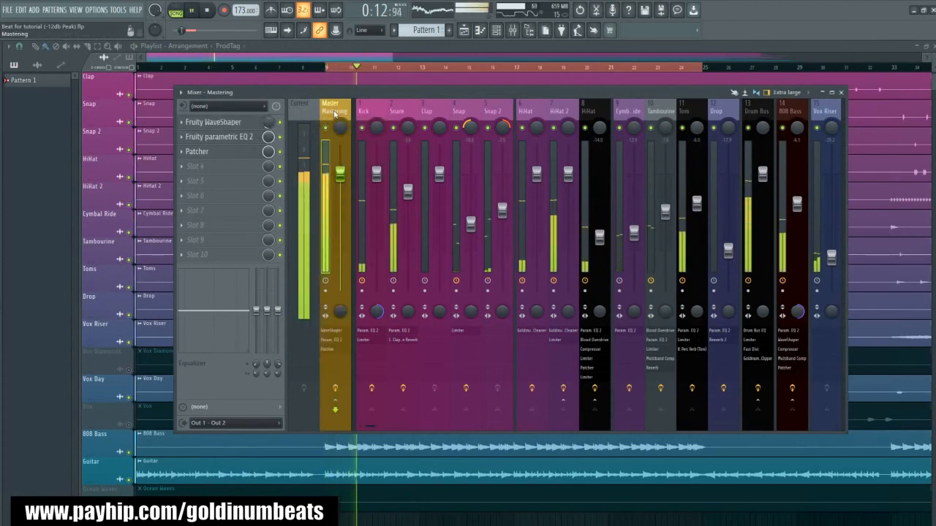